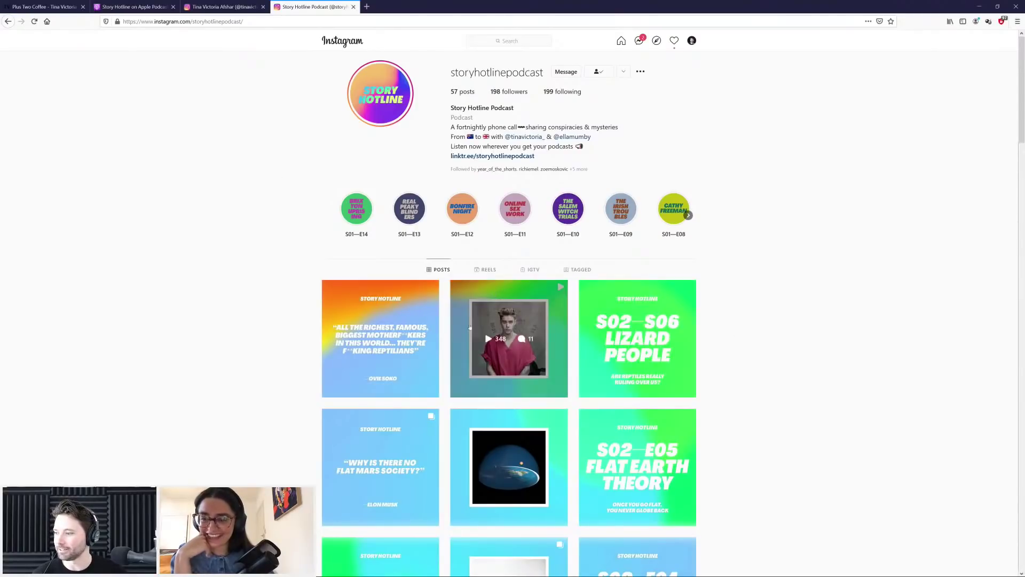
# - Look through the Story Hotline podcast's Instagram posts, comparing the season two gradient artwork with the season one designs
pyautogui.scroll(-12, 737, 385)
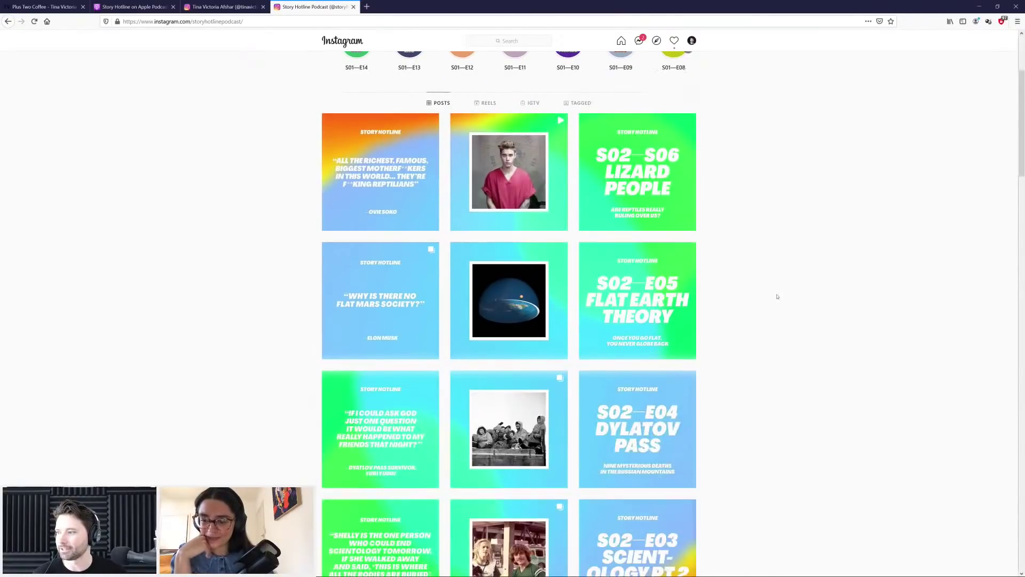
pyautogui.scroll(-1, 764, 294)
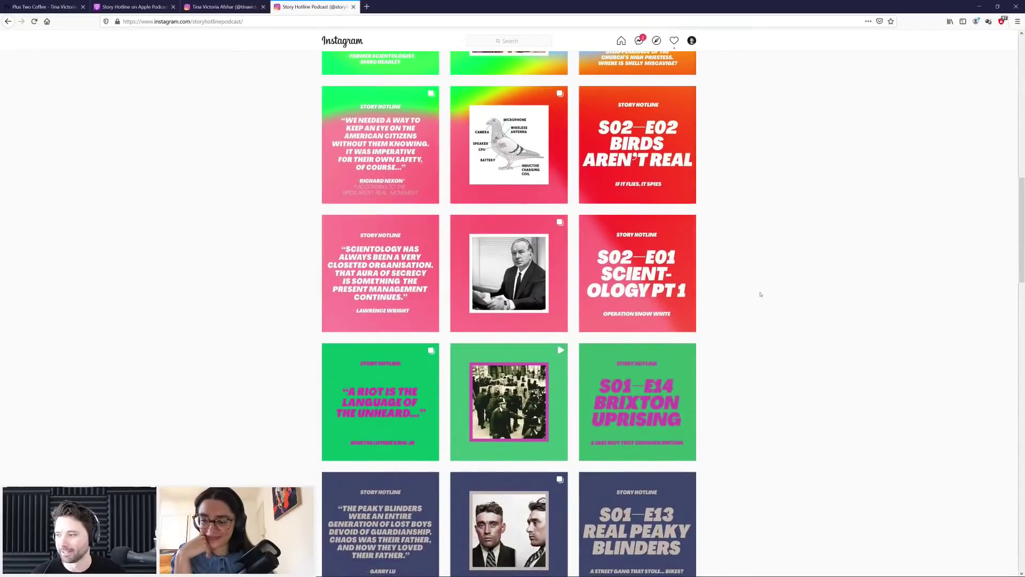
pyautogui.scroll(-4, 751, 292)
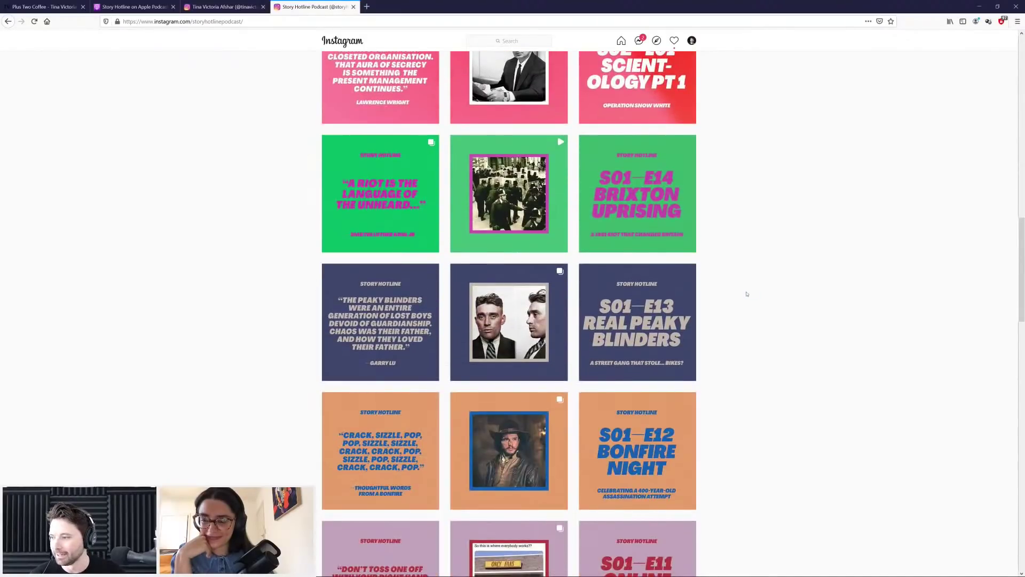
pyautogui.scroll(-3, 744, 296)
pyautogui.scroll(-3, 744, 297)
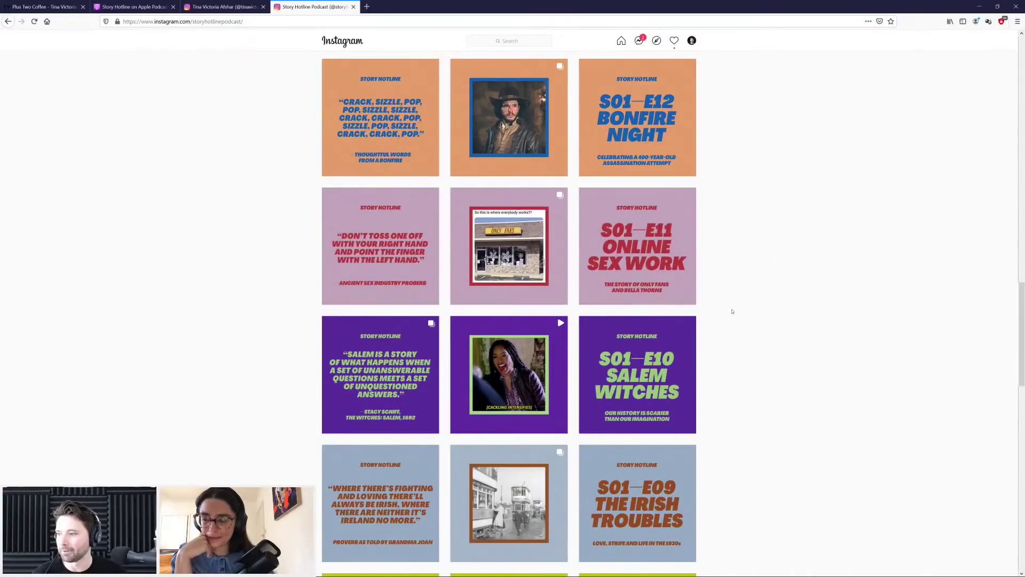
pyautogui.scroll(15, 741, 324)
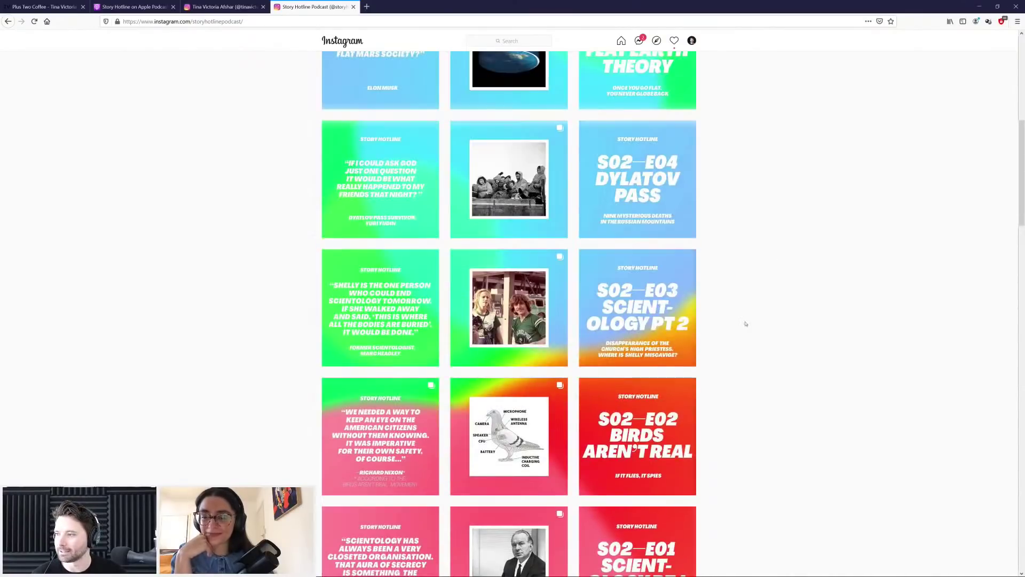
pyautogui.scroll(4, 782, 286)
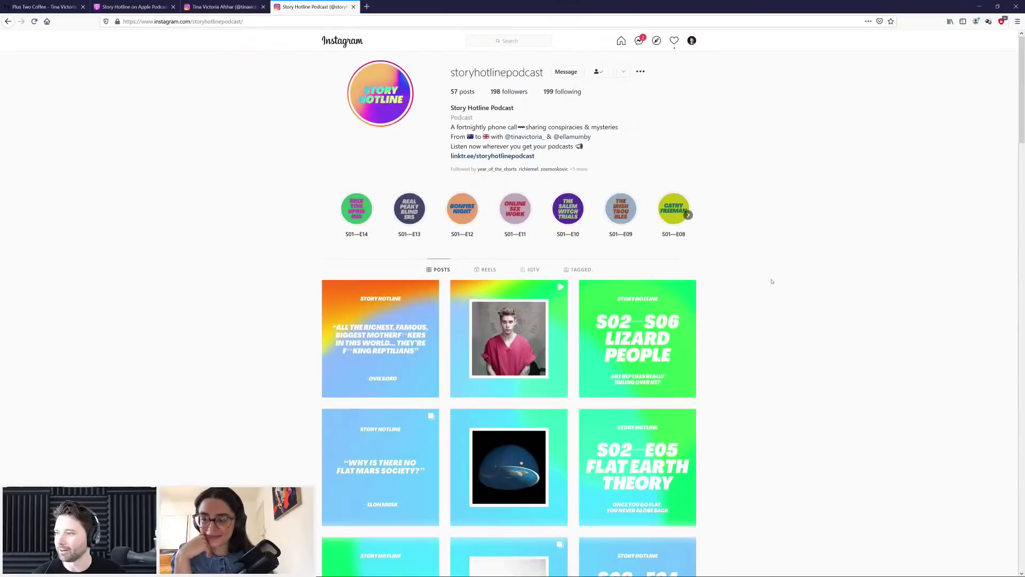
pyautogui.scroll(-2, 768, 282)
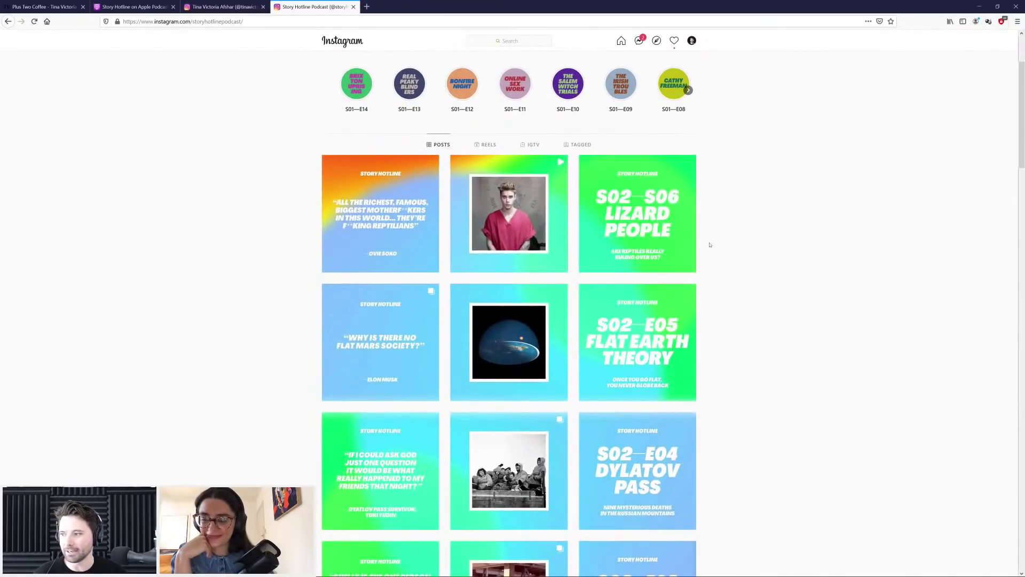
pyautogui.scroll(-2, 756, 274)
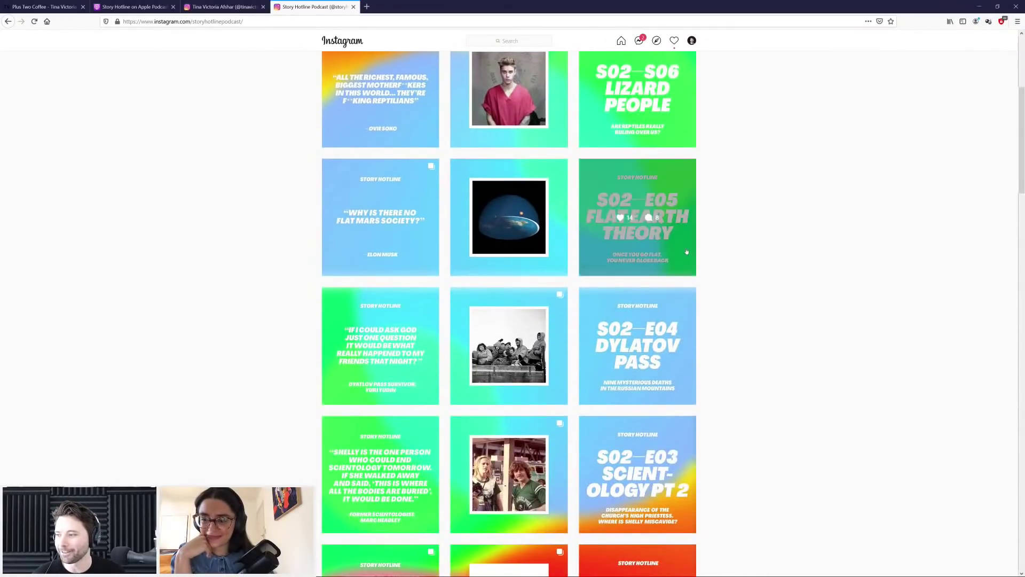
pyautogui.scroll(-2, 760, 275)
pyautogui.scroll(-2, 761, 276)
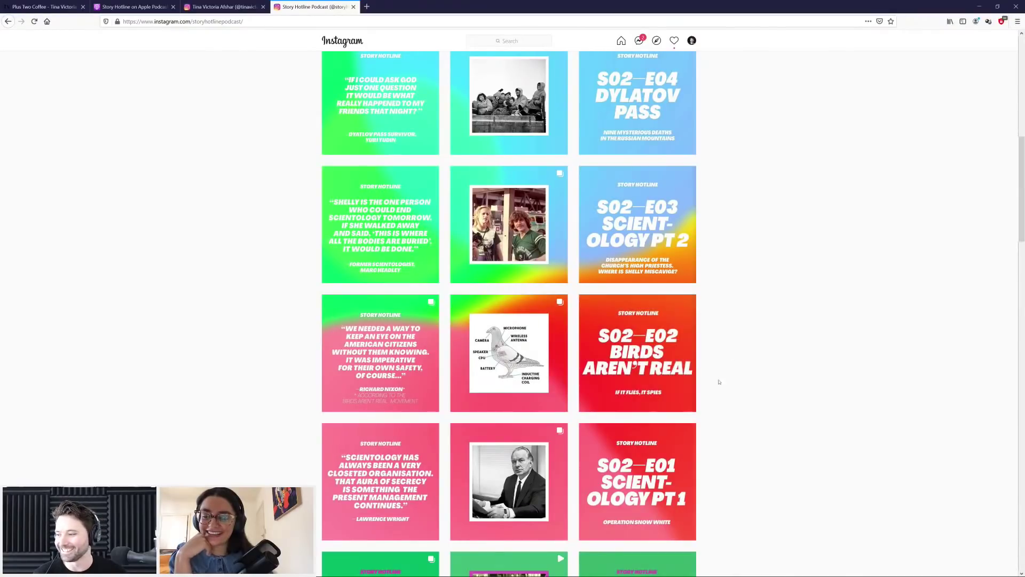
pyautogui.scroll(5, 715, 385)
pyautogui.scroll(3, 714, 386)
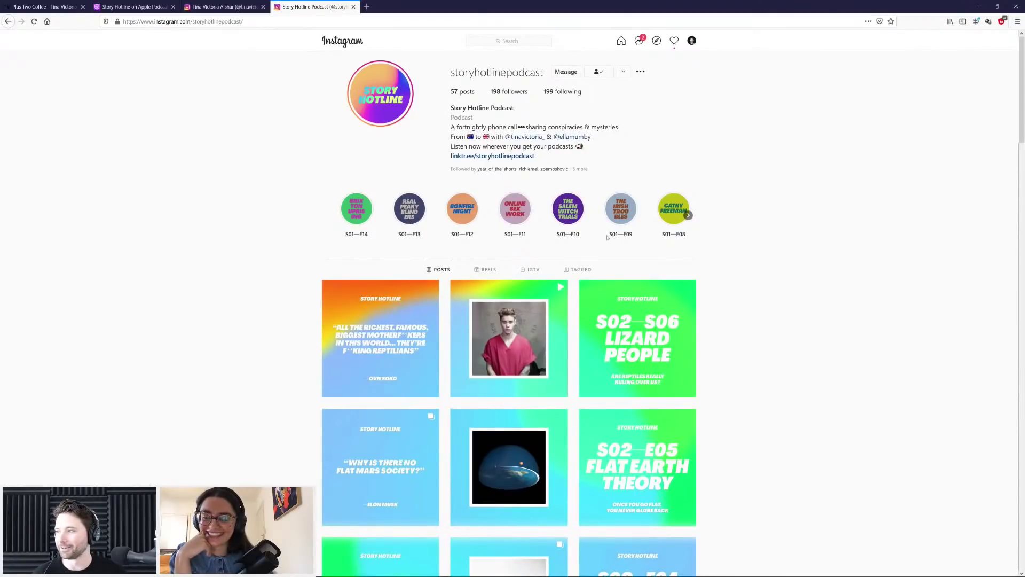
# - Open the designer's own Instagram profile and look through the recent gradient and branding posts
pyautogui.click(211, 6)
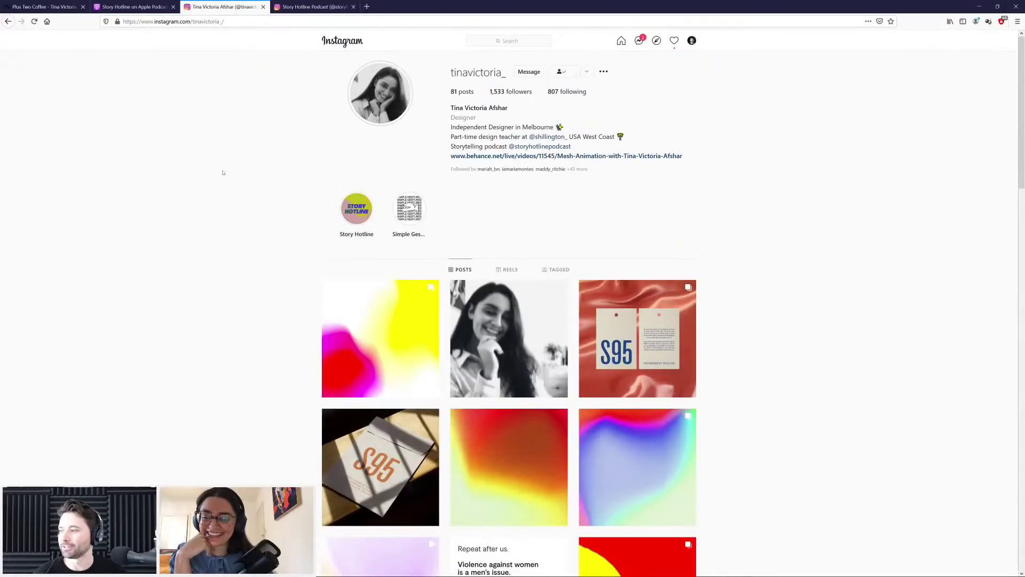
pyautogui.scroll(-2, 258, 197)
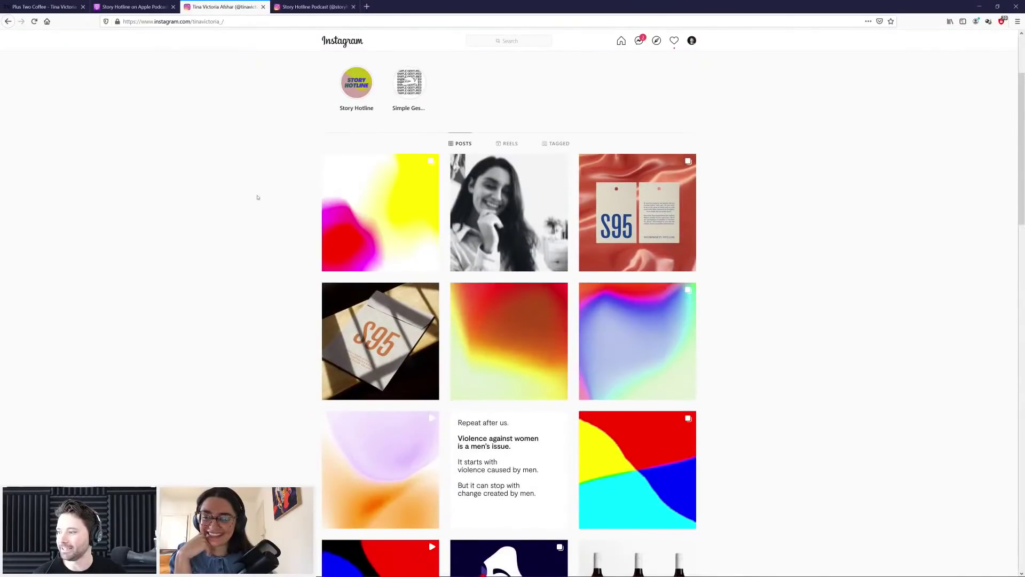
pyautogui.scroll(-4, 257, 197)
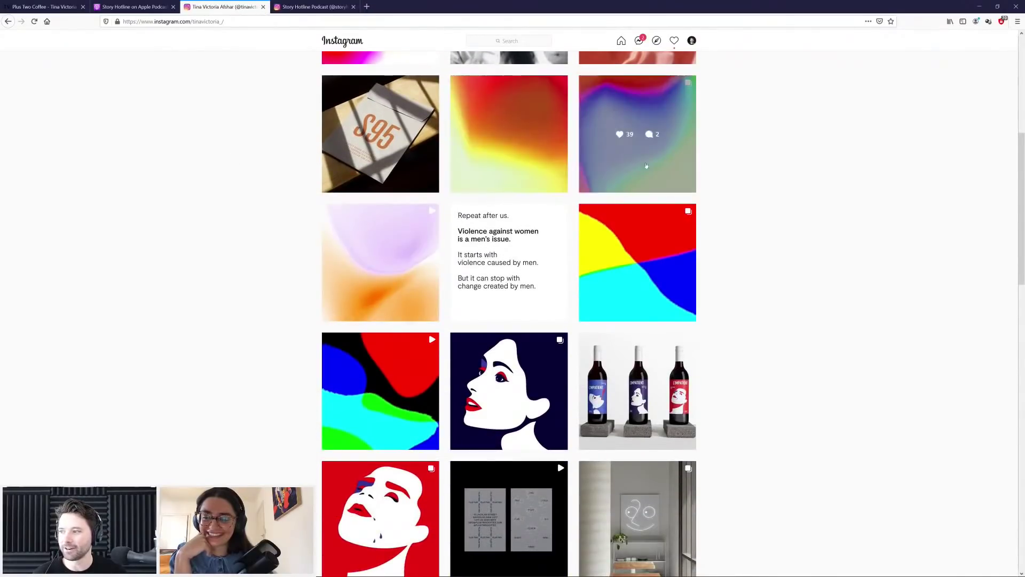
pyautogui.scroll(6, 270, 256)
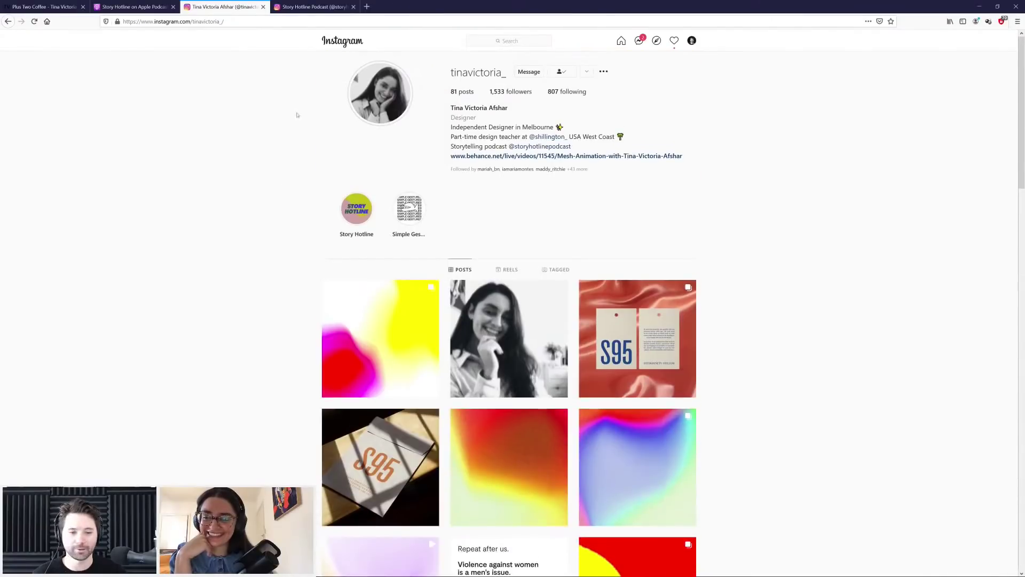
# - Open the Plus Two Coffee project page and examine its signage, interior photos, animated wordmark and menu designs
pyautogui.click(43, 7)
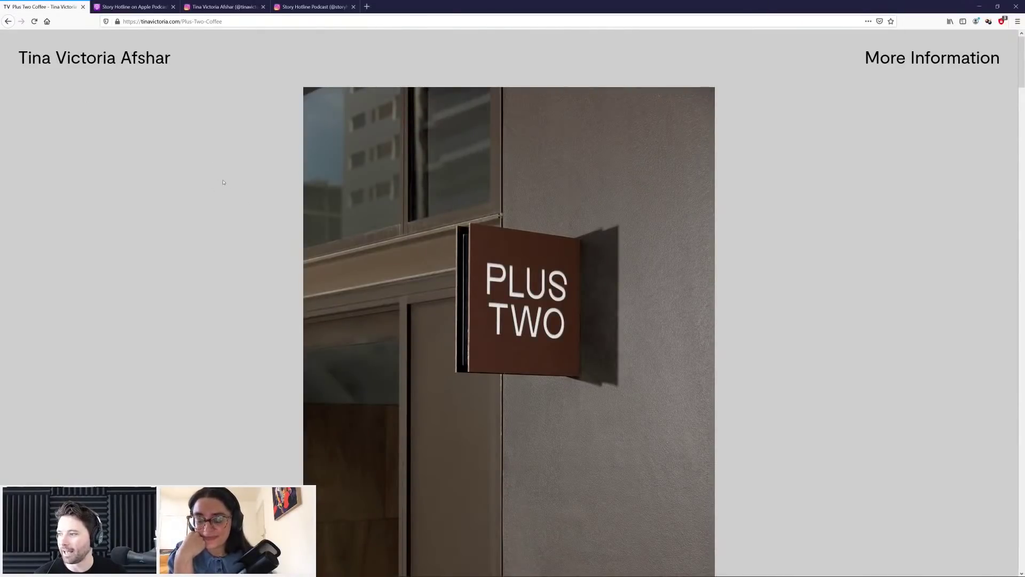
pyautogui.scroll(-3, 223, 202)
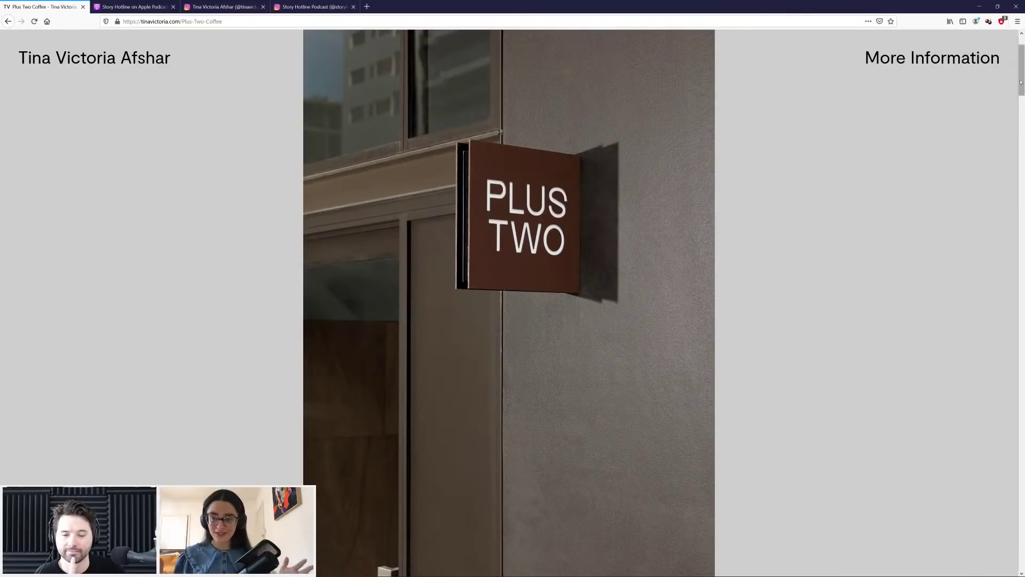
pyautogui.moveTo(1021, 81); pyautogui.dragTo(1009, 138)
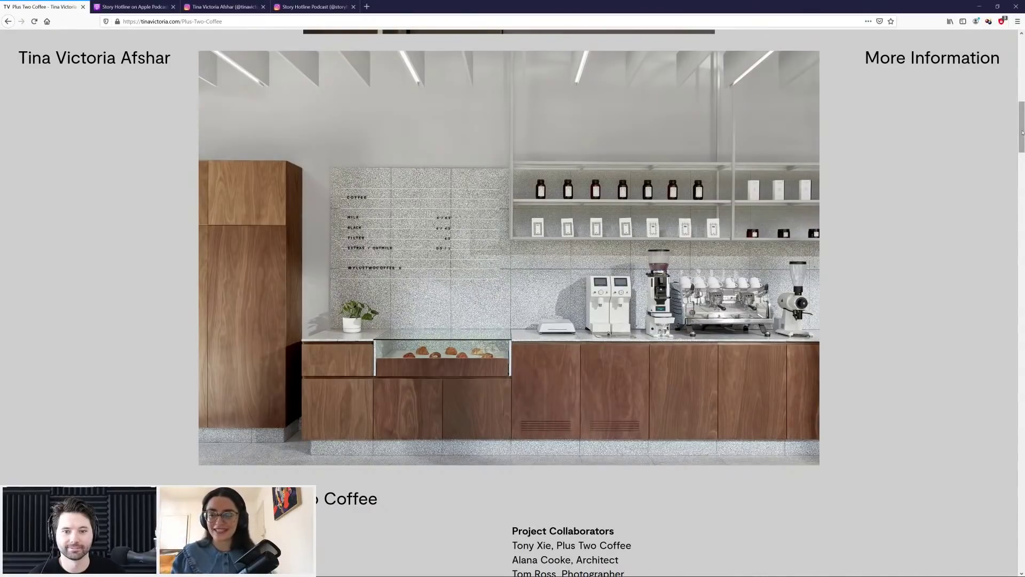
pyautogui.moveTo(1022, 132); pyautogui.dragTo(1012, 213)
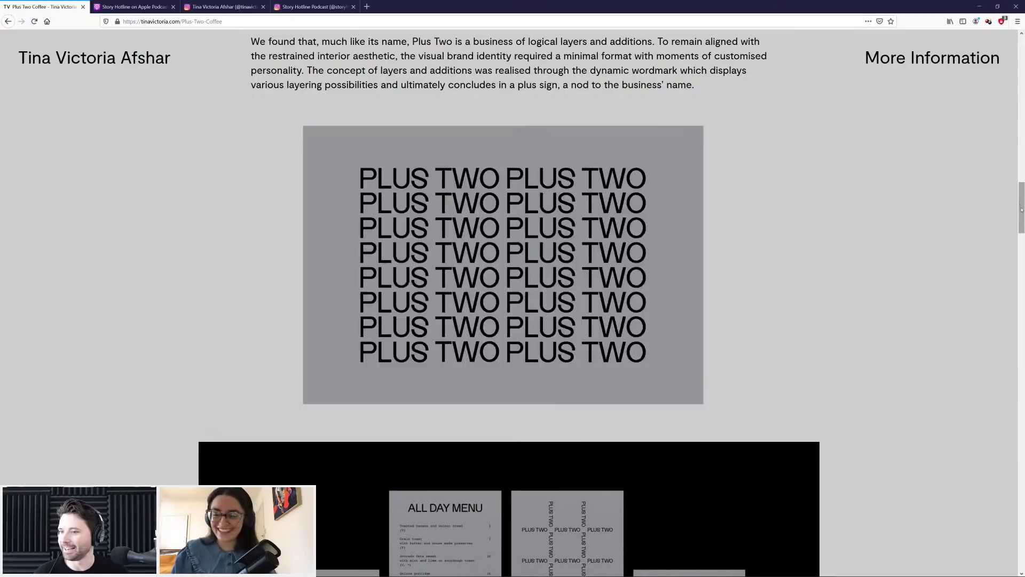
pyautogui.moveTo(1020, 207); pyautogui.dragTo(1020, 214)
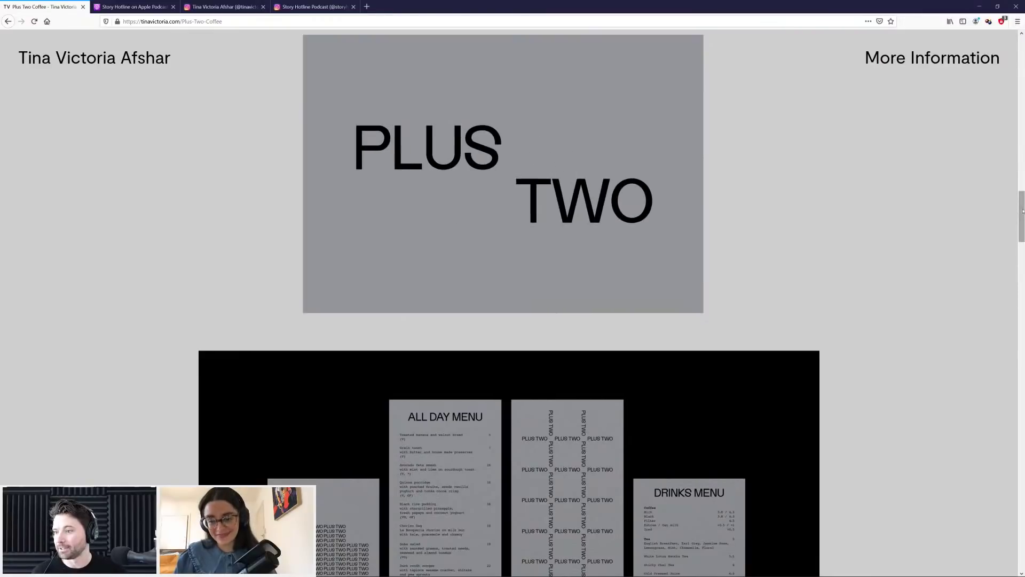
pyautogui.moveTo(1023, 210); pyautogui.dragTo(972, 424)
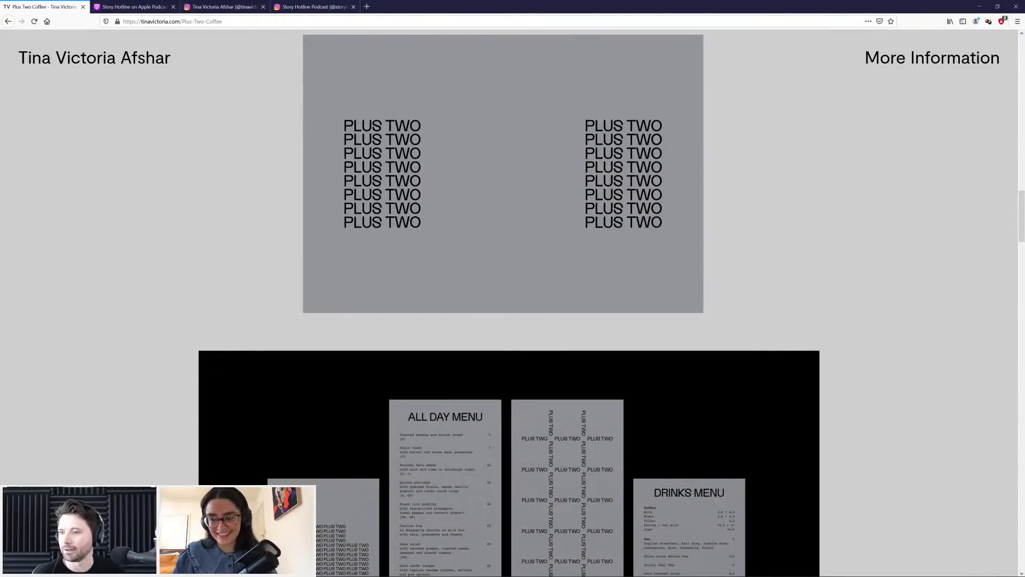
pyautogui.scroll(15, 1018, 212)
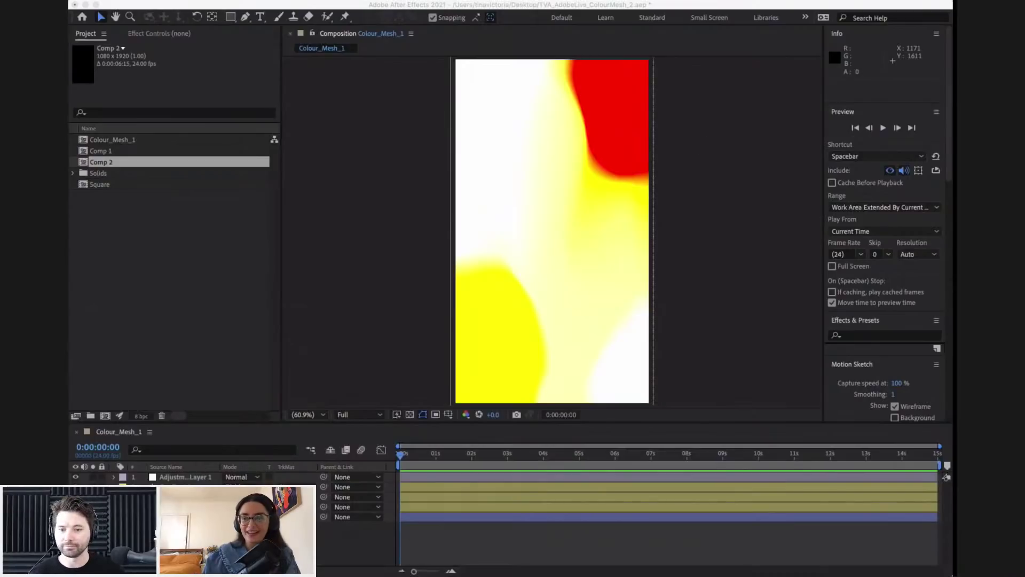
# - Switch to After Effects and scrub the opening of the Colour_Mesh_1 composition, returning to its first frame
pyautogui.click(792, 190)
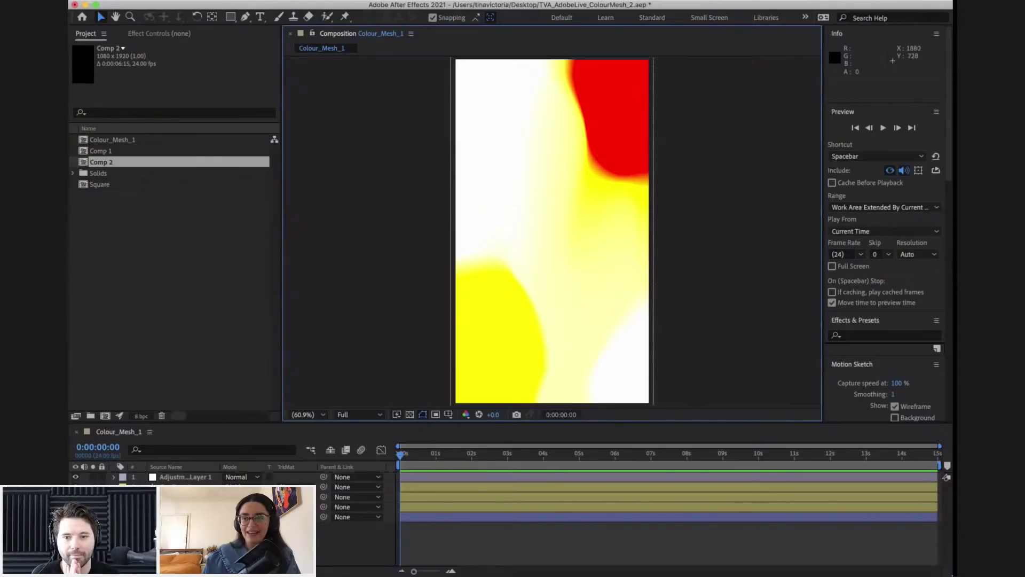
pyautogui.click(520, 453)
pyautogui.press('Home')
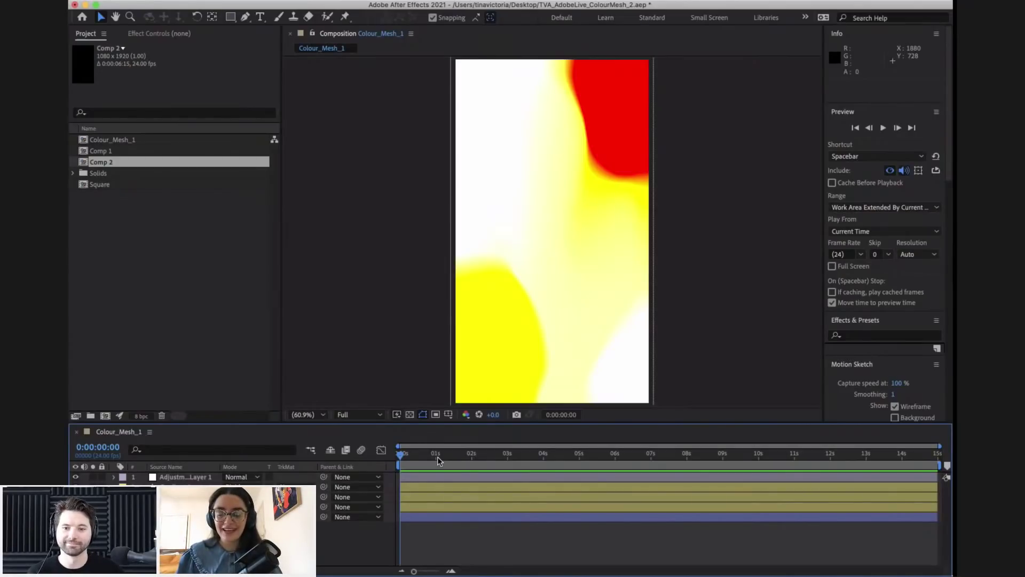
pyautogui.click(709, 206)
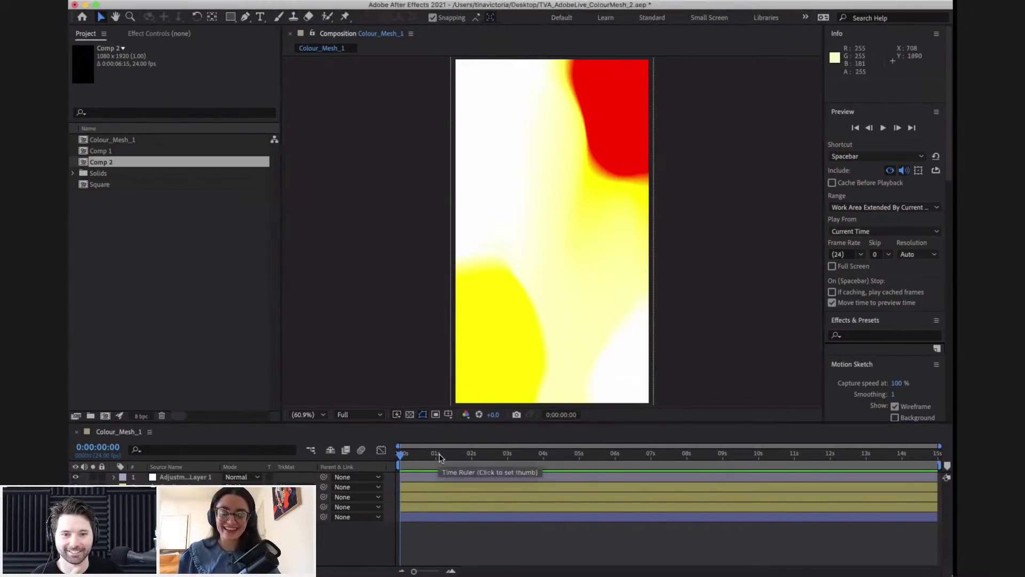
pyautogui.moveTo(443, 457); pyautogui.dragTo(400, 455)
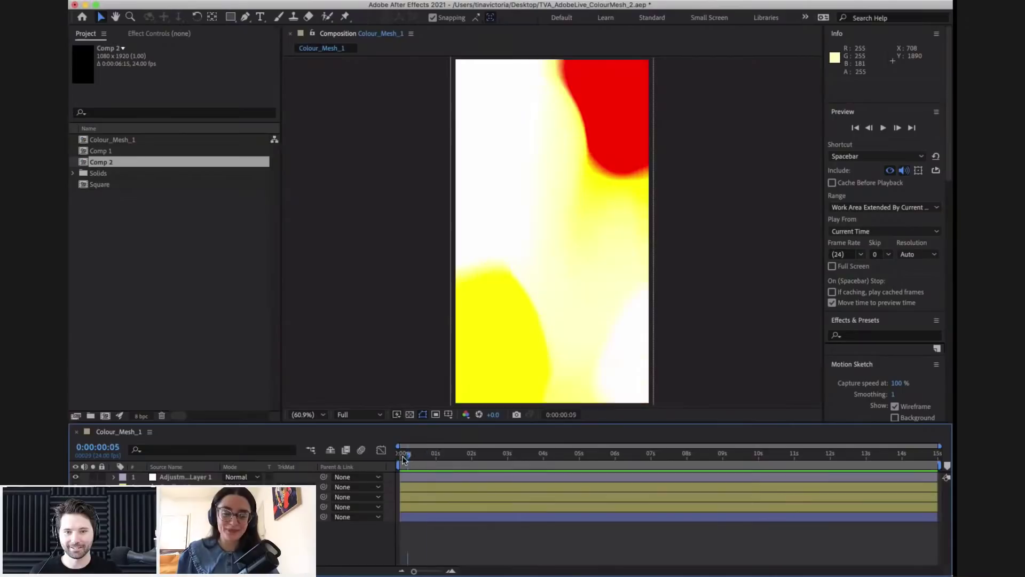
# - Play a preview of the Colour_Mesh_1 gradient animation and stop it after about three seconds
pyautogui.press('super+Tab')
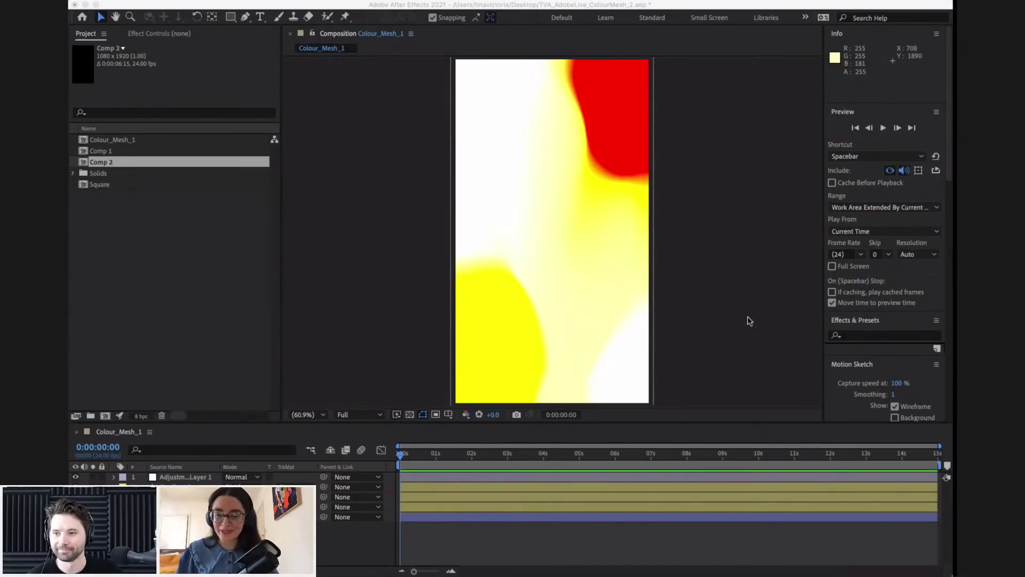
pyautogui.click(471, 459)
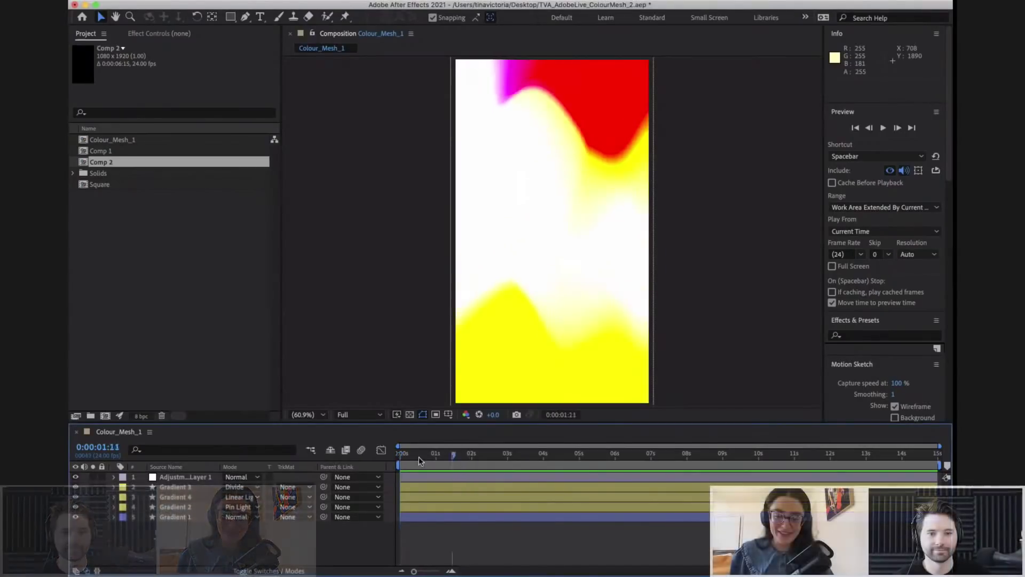
pyautogui.press('space')
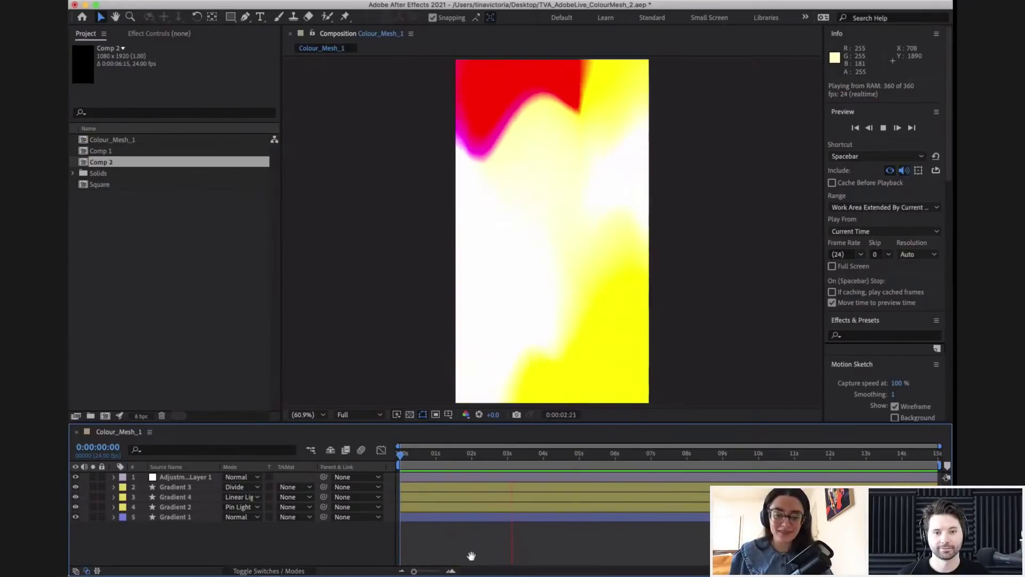
pyautogui.press('space')
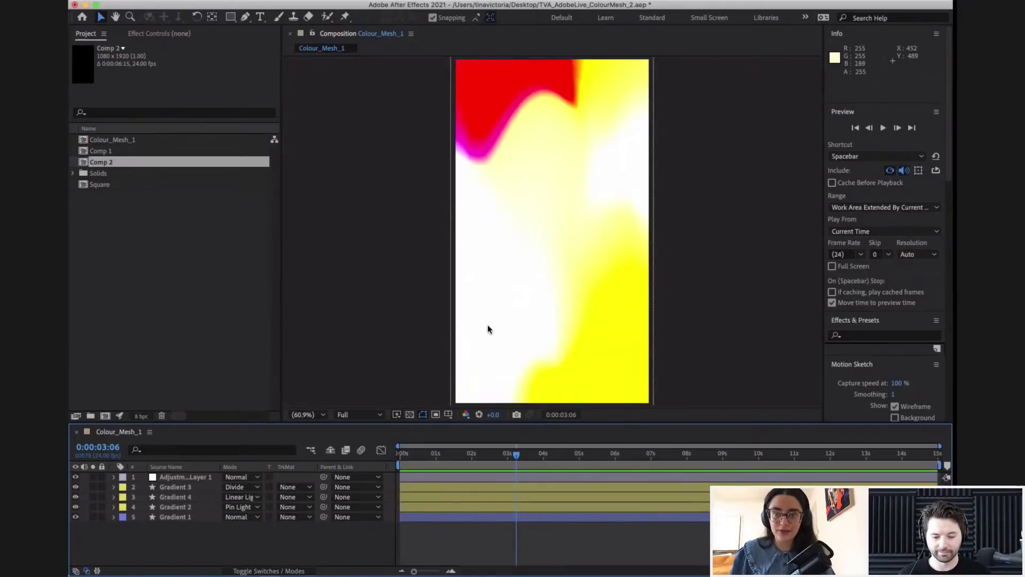
pyautogui.click(696, 4)
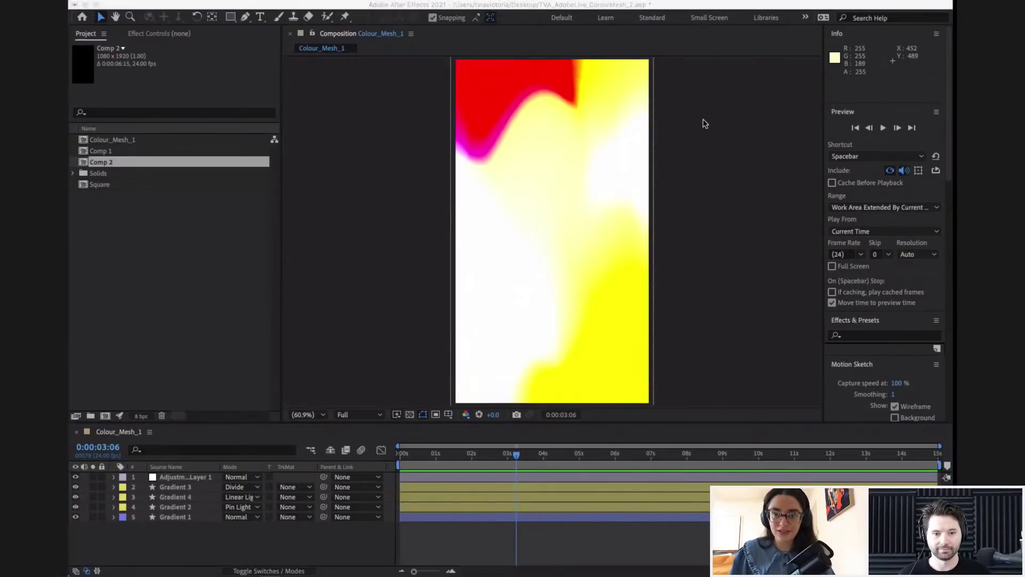
# - Start a new composition and set its duration to 0:00:15:00
pyautogui.click(361, 547)
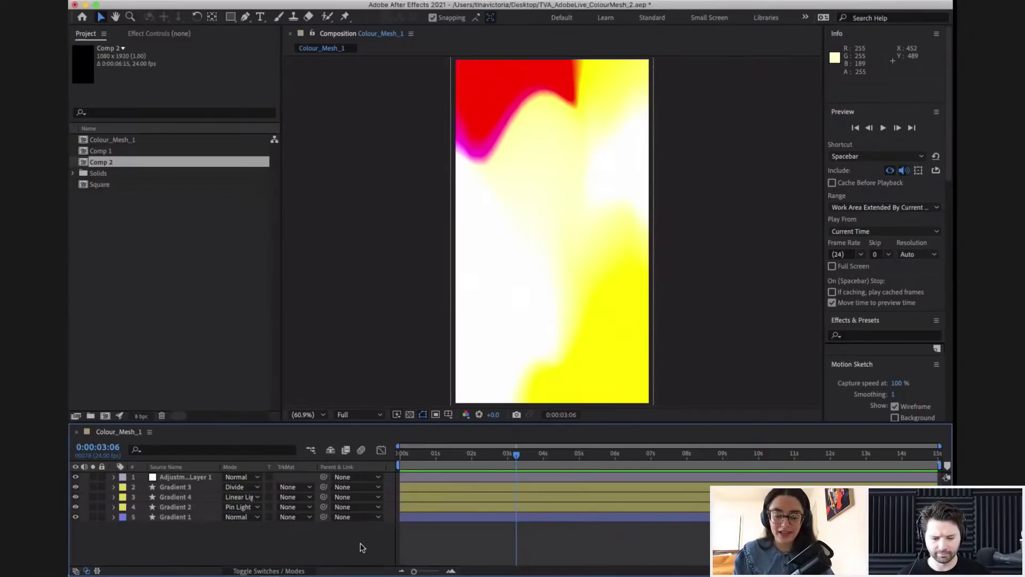
pyautogui.press('super+n')
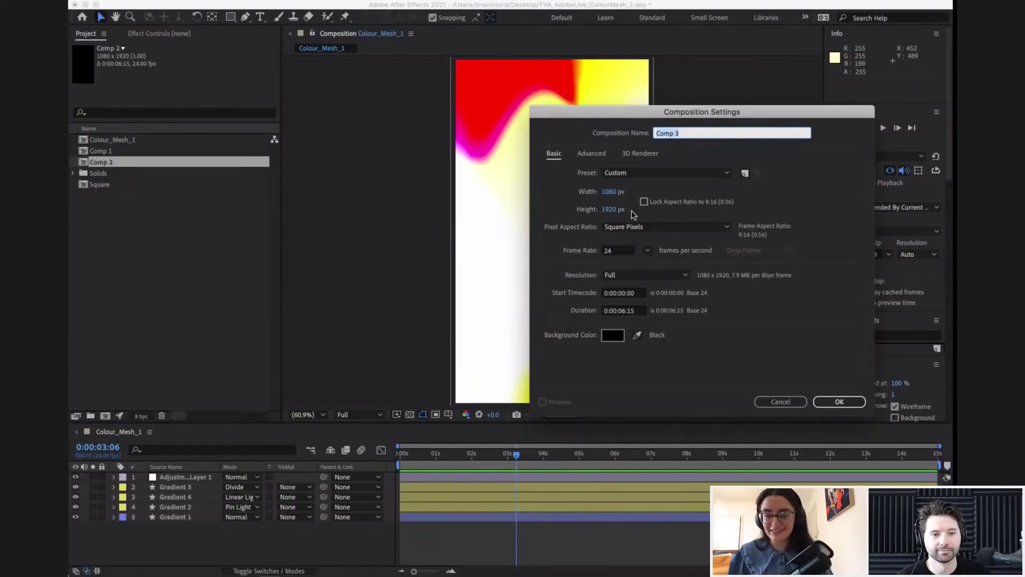
pyautogui.click(618, 257)
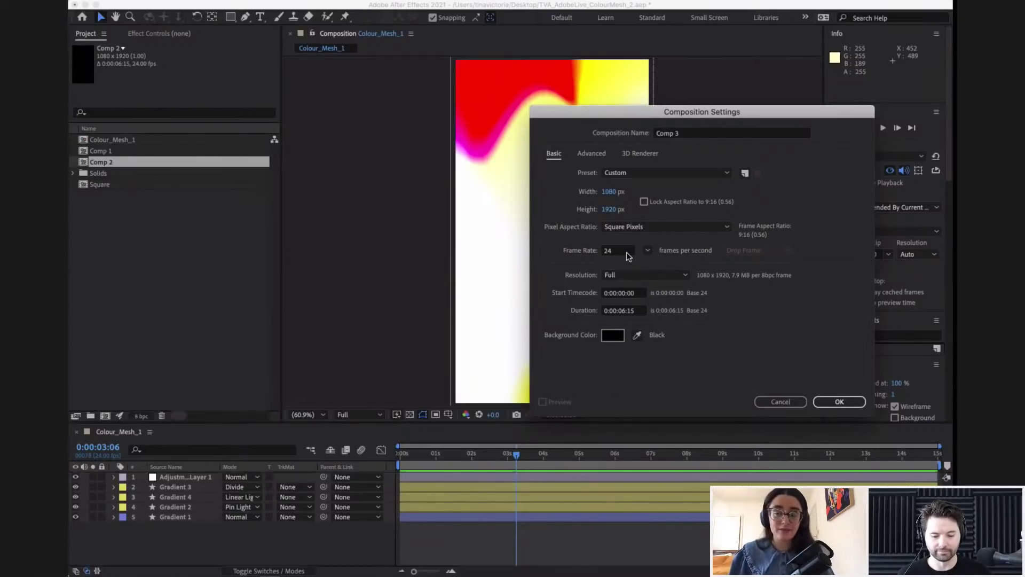
pyautogui.click(622, 311)
pyautogui.press('BackSpace')
pyautogui.press('BackSpace')
pyautogui.write('15')
pyautogui.click(643, 308)
pyautogui.press('BackSpace')
pyautogui.press('BackSpace')
pyautogui.write('00')
# - Name the new composition Flyn_Is_The_Best and create it
pyautogui.click(678, 135)
pyautogui.moveTo(692, 134); pyautogui.dragTo(651, 134)
pyautogui.press('BackSpace')
pyautogui.write('r')
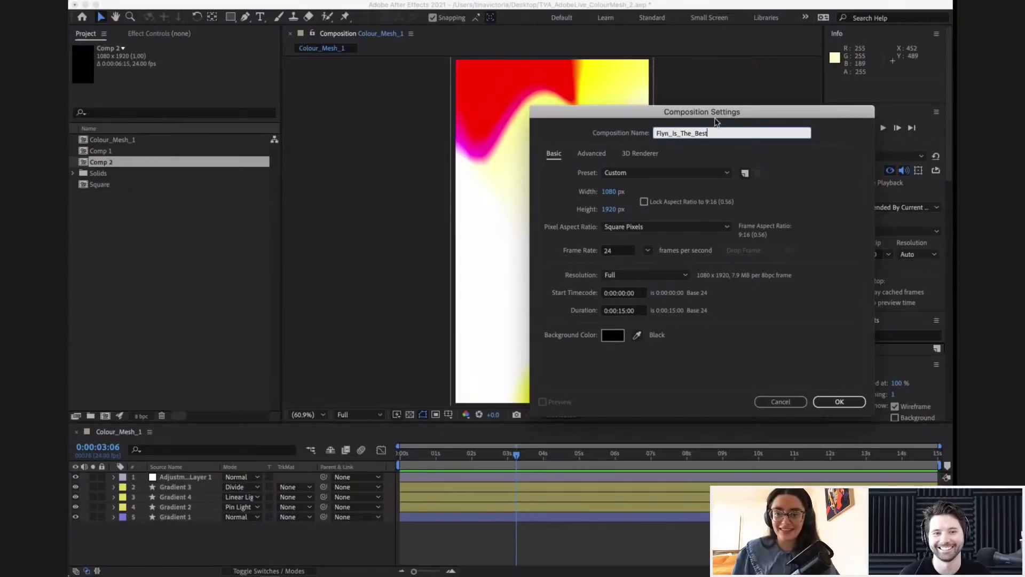
pyautogui.click(838, 402)
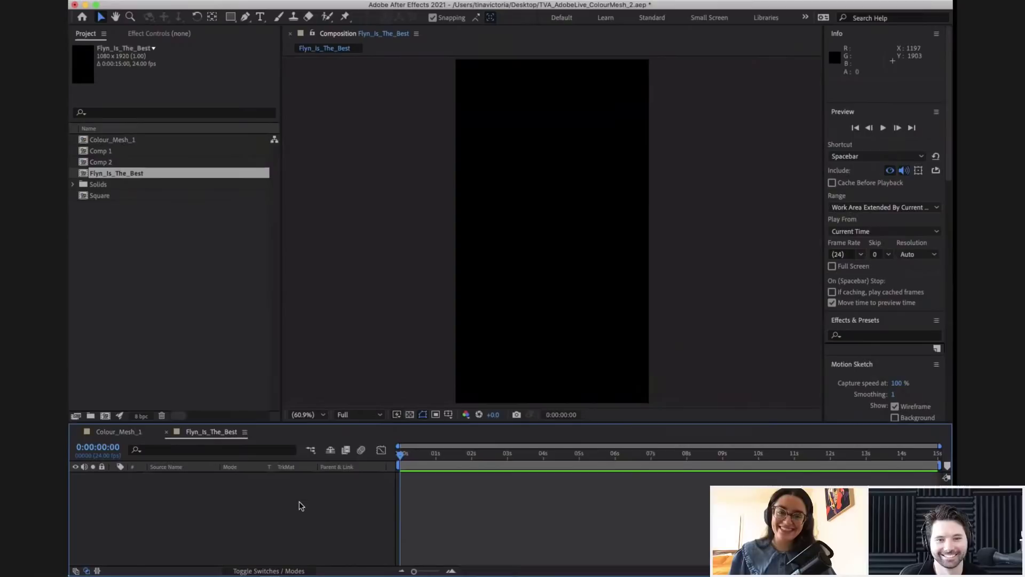
# - Set up the Rectangle tool with no stroke and a magenta CF50CE fill
pyautogui.click(230, 17)
pyautogui.click(468, 20)
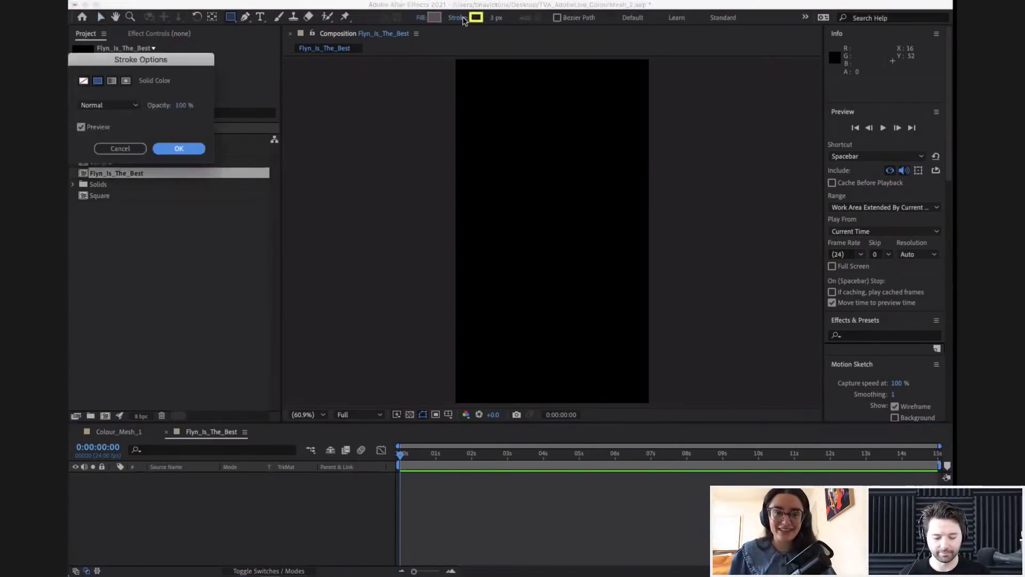
pyautogui.click(83, 80)
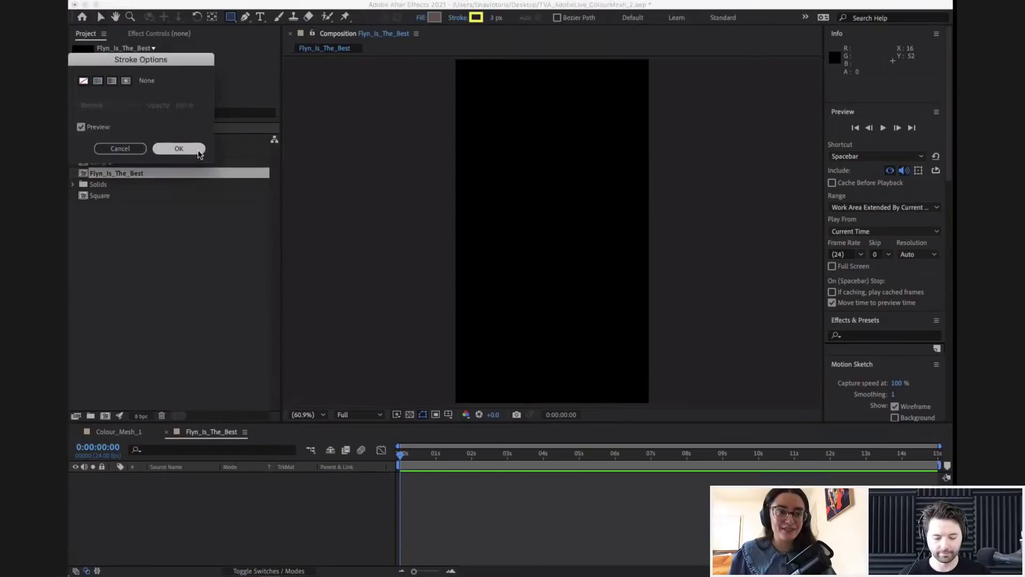
pyautogui.click(197, 150)
pyautogui.click(433, 17)
pyautogui.click(170, 103)
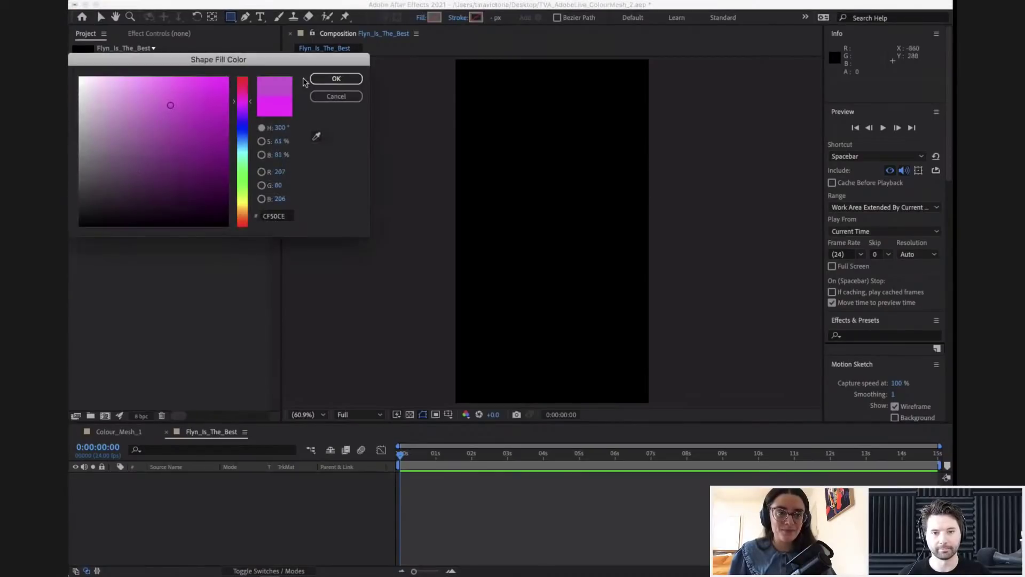
pyautogui.click(337, 79)
# - Draw a rectangle that covers the whole composition and extends slightly past its edges on all sides
pyautogui.press(',')
pyautogui.press(',')
pyautogui.moveTo(514, 164); pyautogui.dragTo(496, 133)
pyautogui.moveTo(579, 237); pyautogui.dragTo(615, 332)
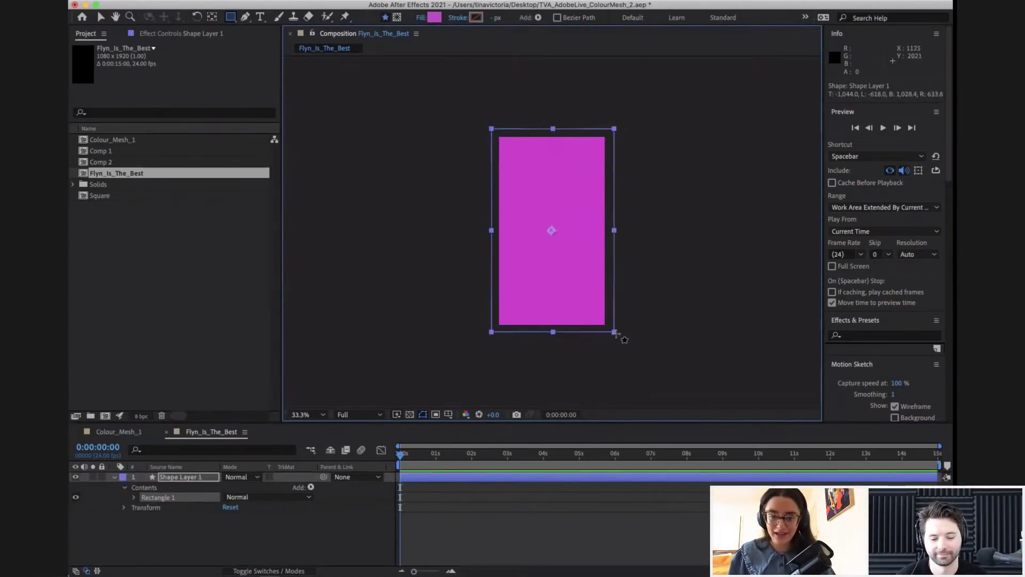
# - Collapse the new shape layer's properties and rename the layer Gradient 1
pyautogui.click(114, 477)
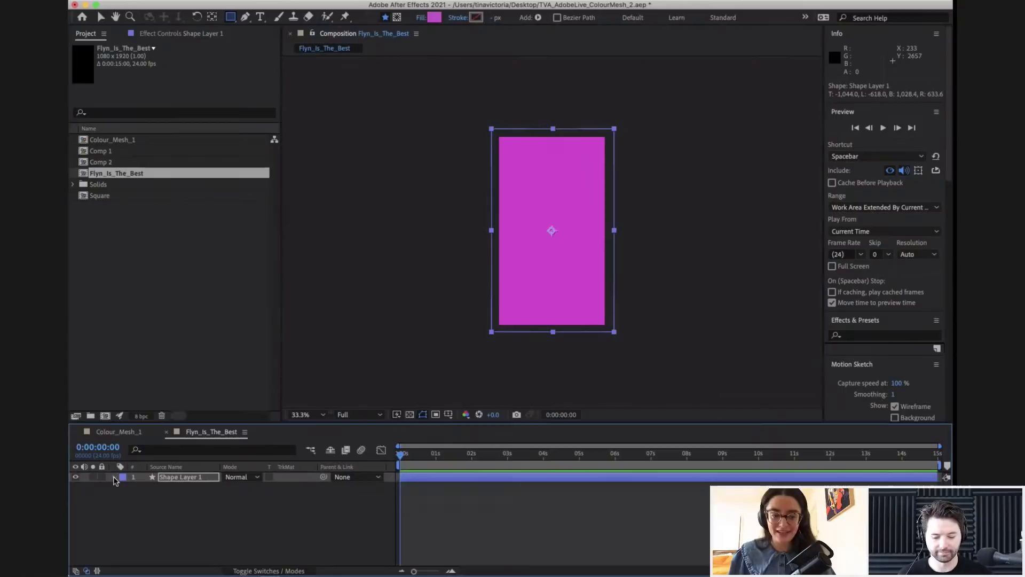
pyautogui.click(181, 481)
pyautogui.press('Return')
pyautogui.write('G')
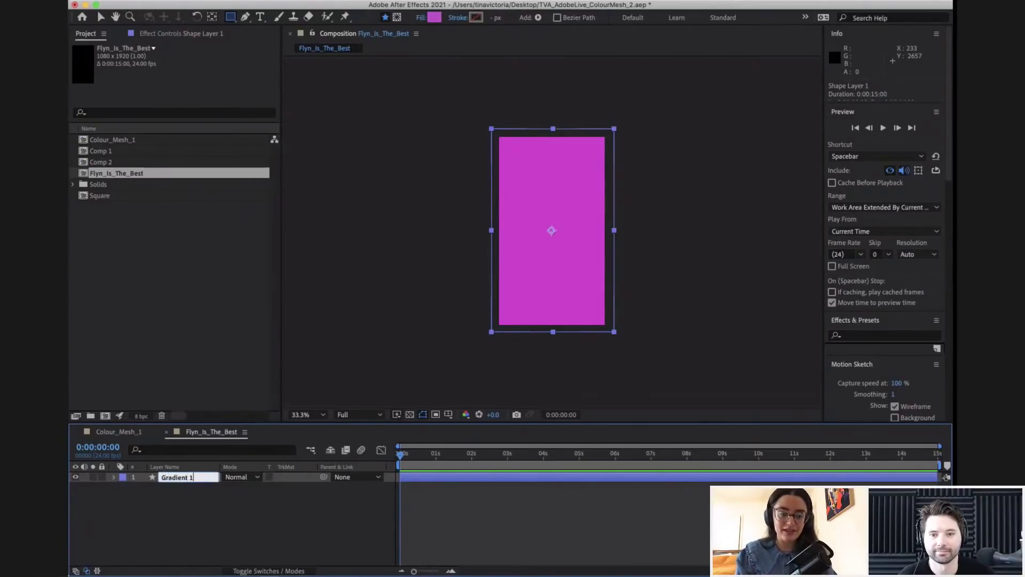
pyautogui.write('radient 1')
pyautogui.press('Return')
pyautogui.click(184, 508)
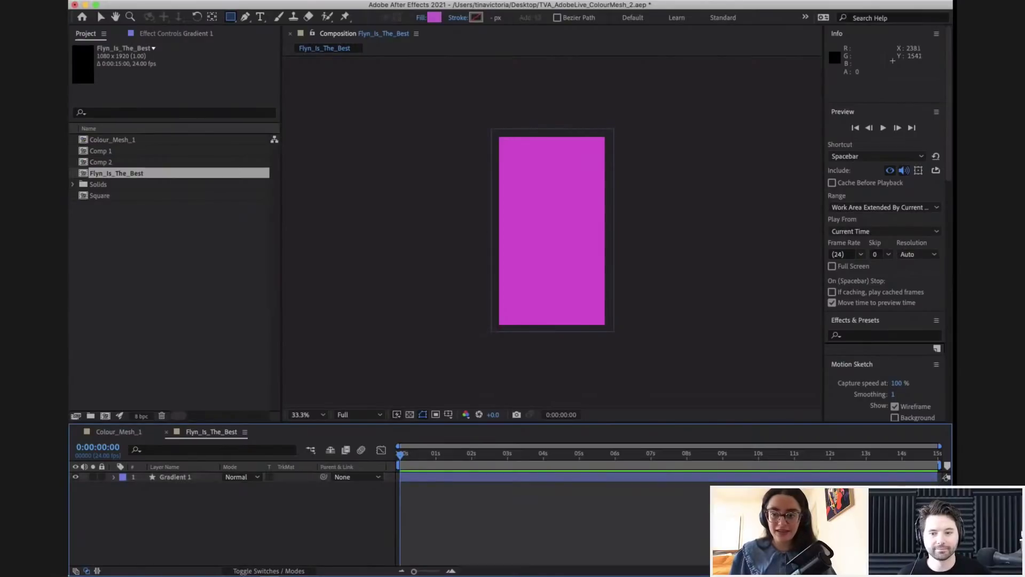
# - Try to find the gradient effect by searching Effects & Presets for "4 point"
pyautogui.click(874, 334)
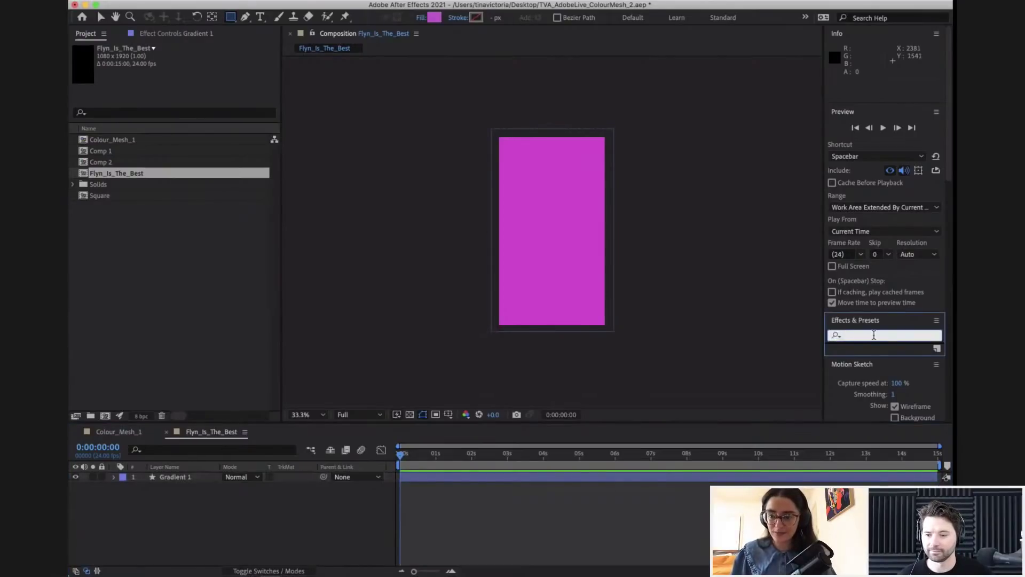
pyautogui.write('4-point')
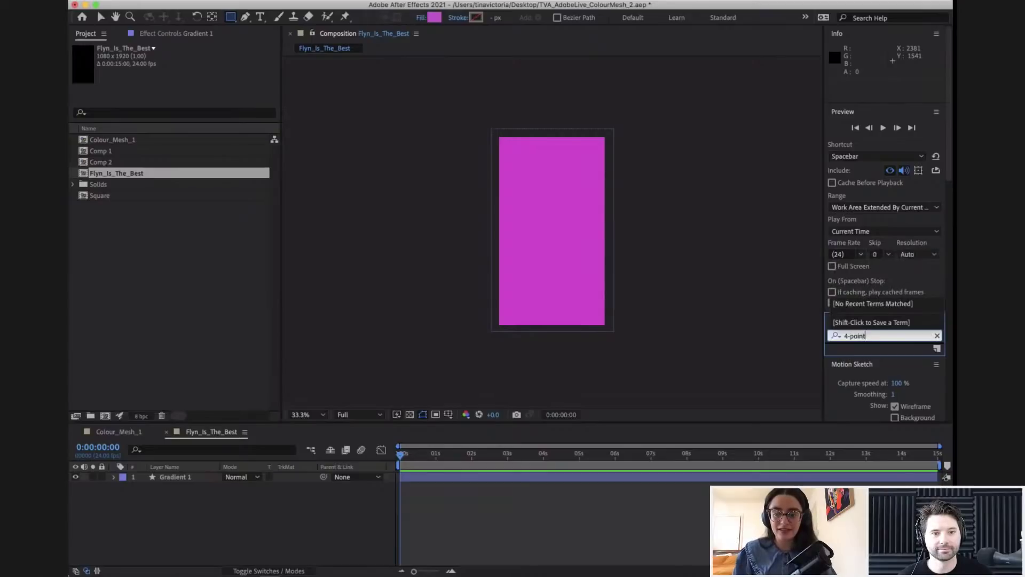
pyautogui.press('BackSpace')
pyautogui.press('BackSpace')
pyautogui.write('po')
pyautogui.scroll(-5, 870, 352)
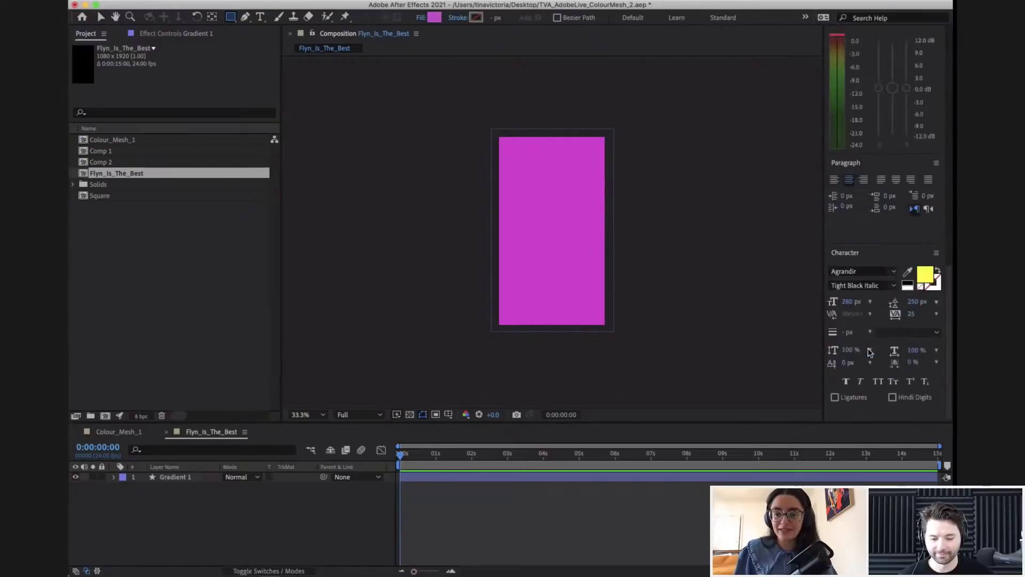
pyautogui.scroll(-1, 870, 352)
pyautogui.click(882, 323)
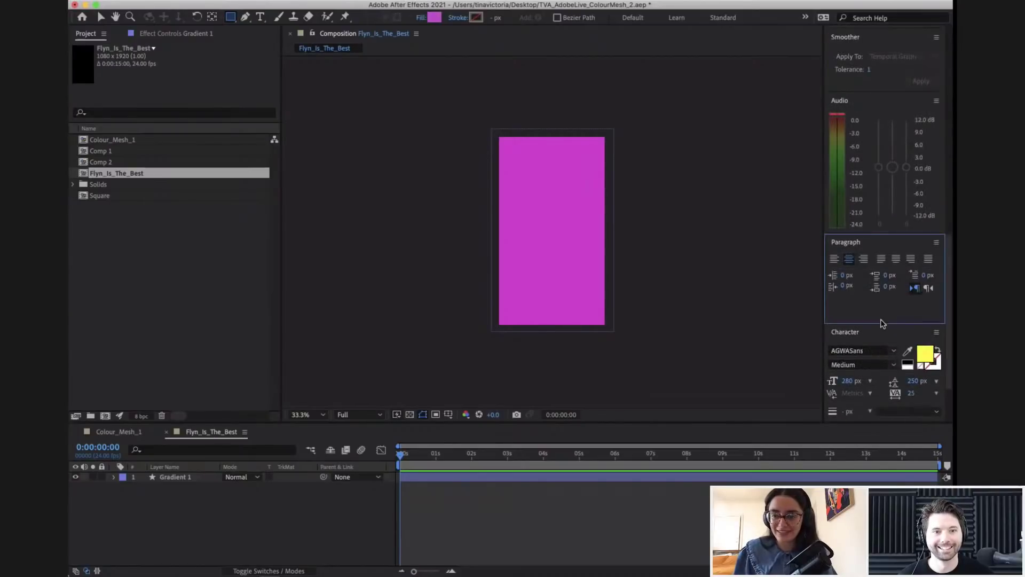
pyautogui.scroll(5, 915, 108)
pyautogui.scroll(-1, 915, 108)
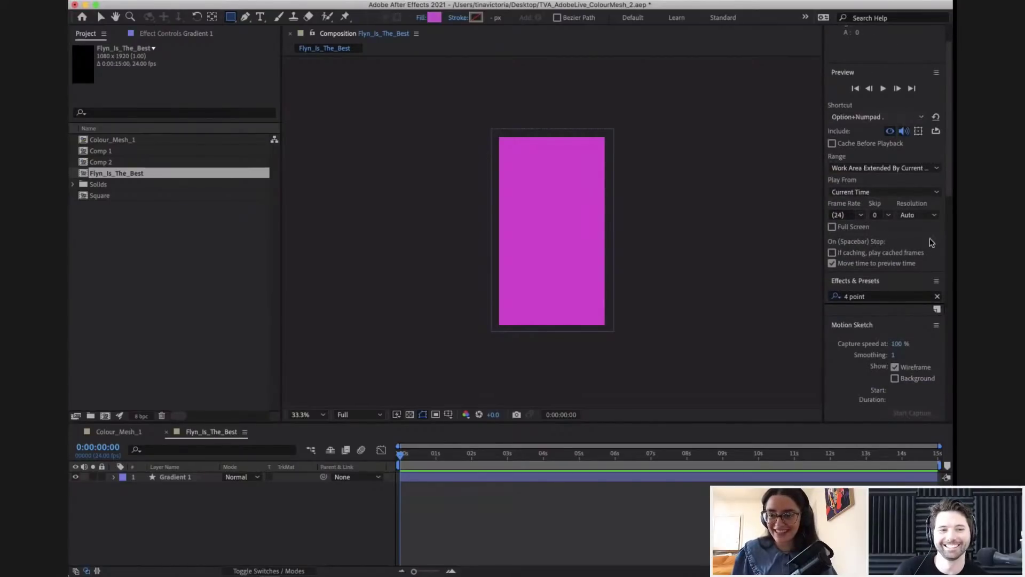
# - Replace the effect search with "gradie" and clear the term
pyautogui.click(905, 297)
pyautogui.write('g')
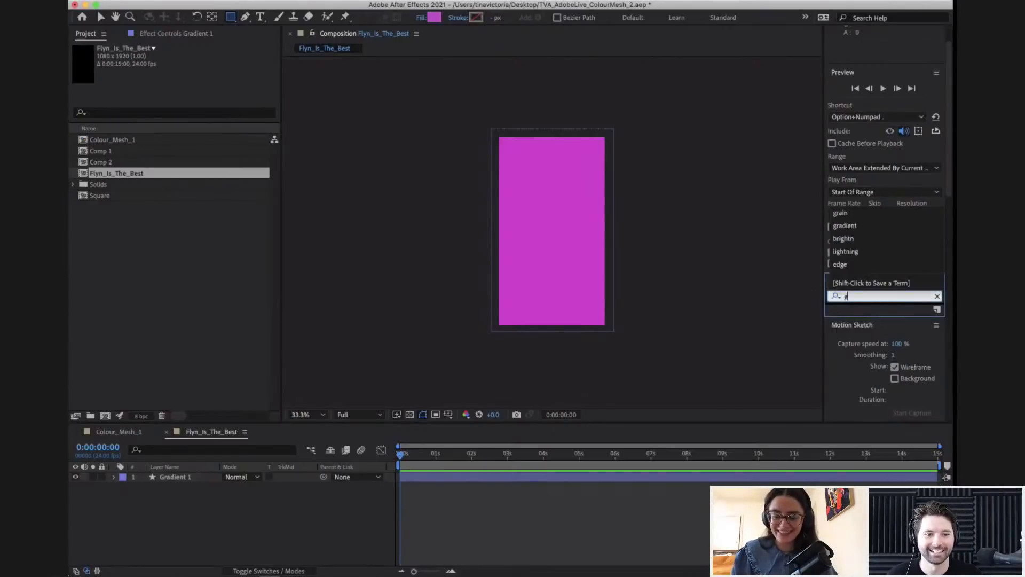
pyautogui.write('radie')
pyautogui.press('BackSpace')
pyautogui.press('BackSpace')
pyautogui.press('BackSpace')
pyautogui.press('BackSpace')
pyautogui.press('BackSpace')
pyautogui.press('BackSpace')
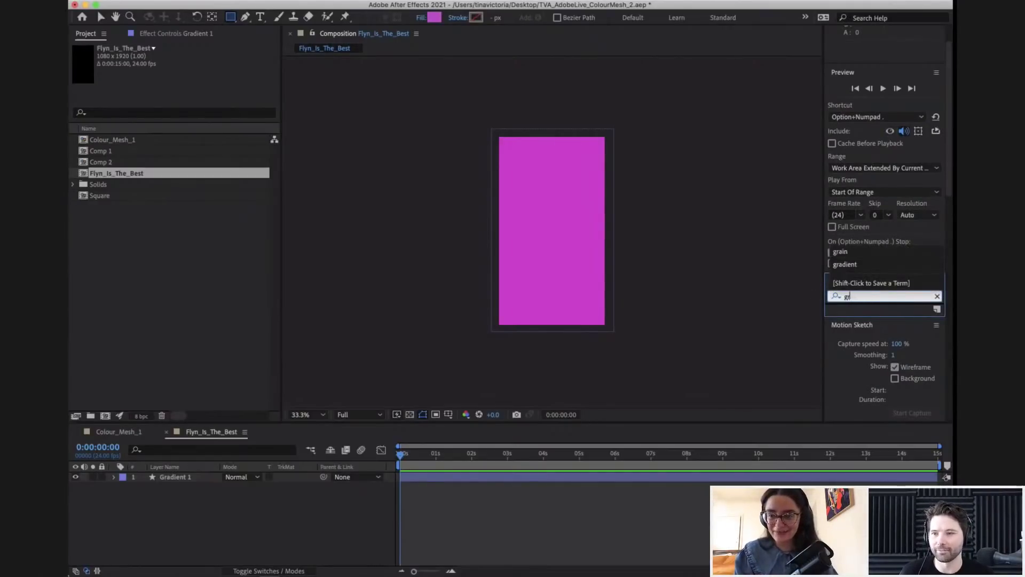
# - Reopen Effects & Presets as its own full-height panel beside the composition view
pyautogui.click(840, 324)
pyautogui.click(870, 283)
pyautogui.press('super+5')
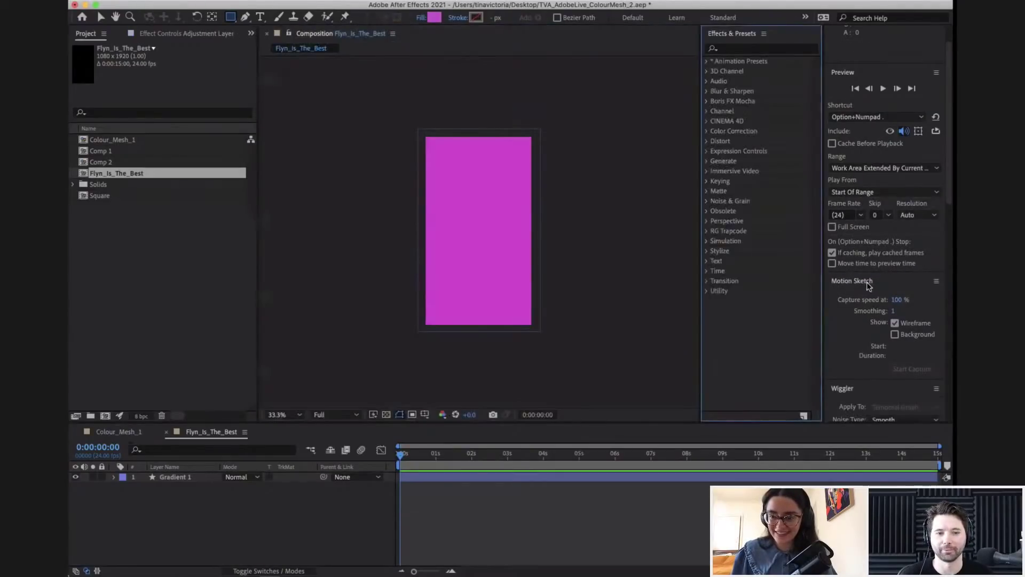
# - Search Effects & Presets for "grad" in place of a first attempt with "4 p"
pyautogui.click(743, 47)
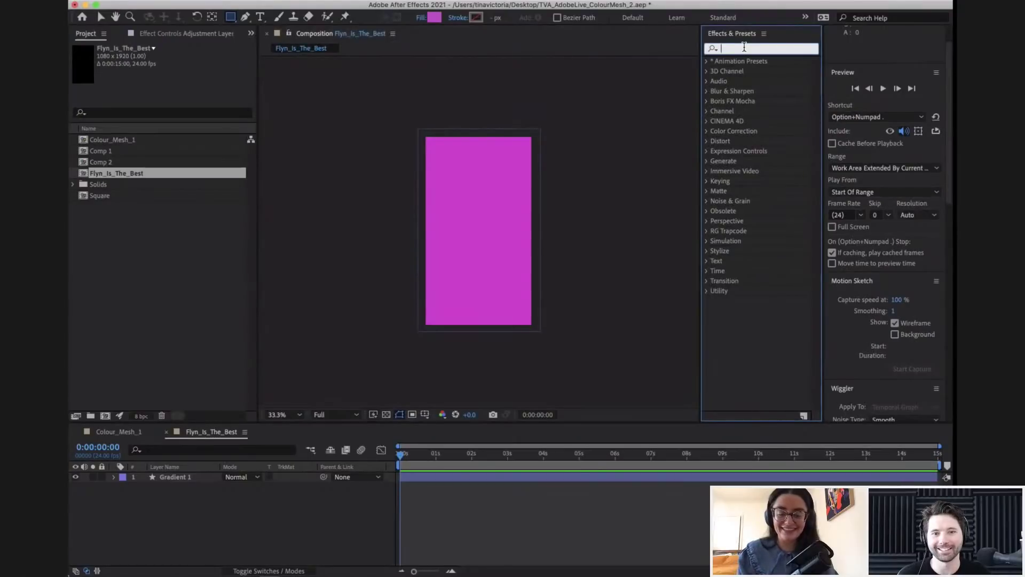
pyautogui.write('4 p')
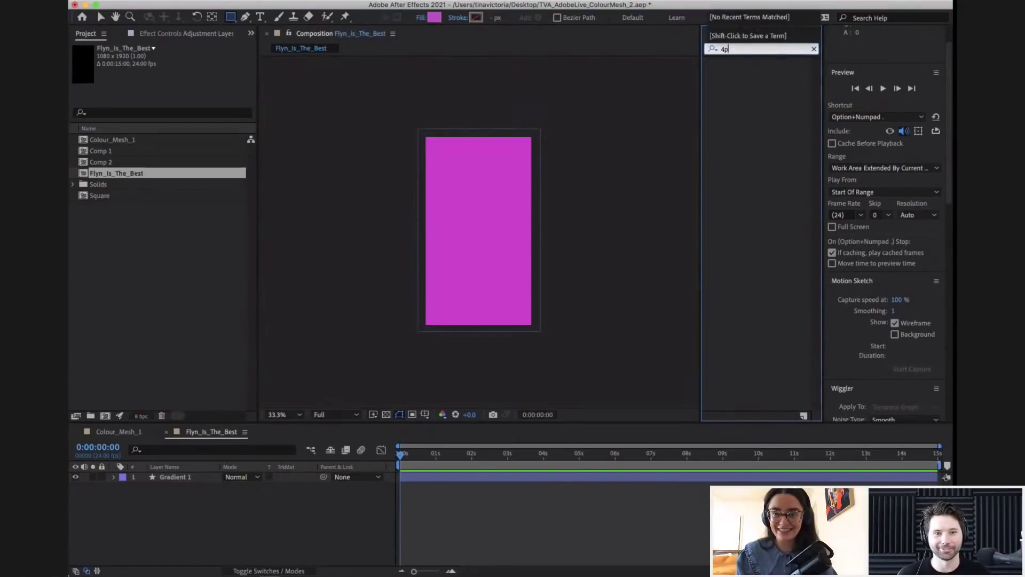
pyautogui.press('BackSpace')
pyautogui.press('BackSpace')
pyautogui.press('BackSpace')
pyautogui.write('grad')
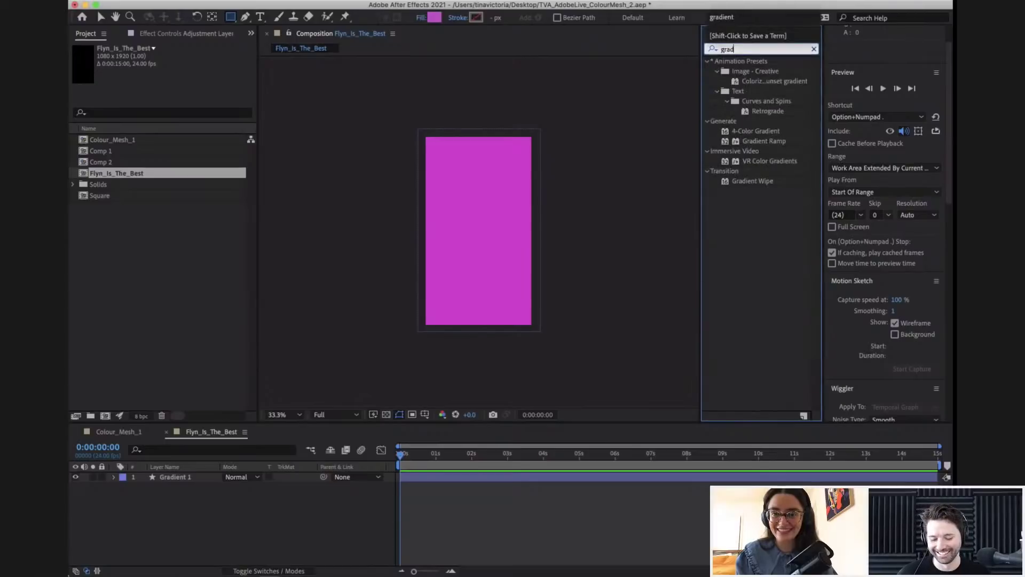
# - Apply the 4-Color Gradient effect to the Gradient 1 layer
pyautogui.click(751, 131)
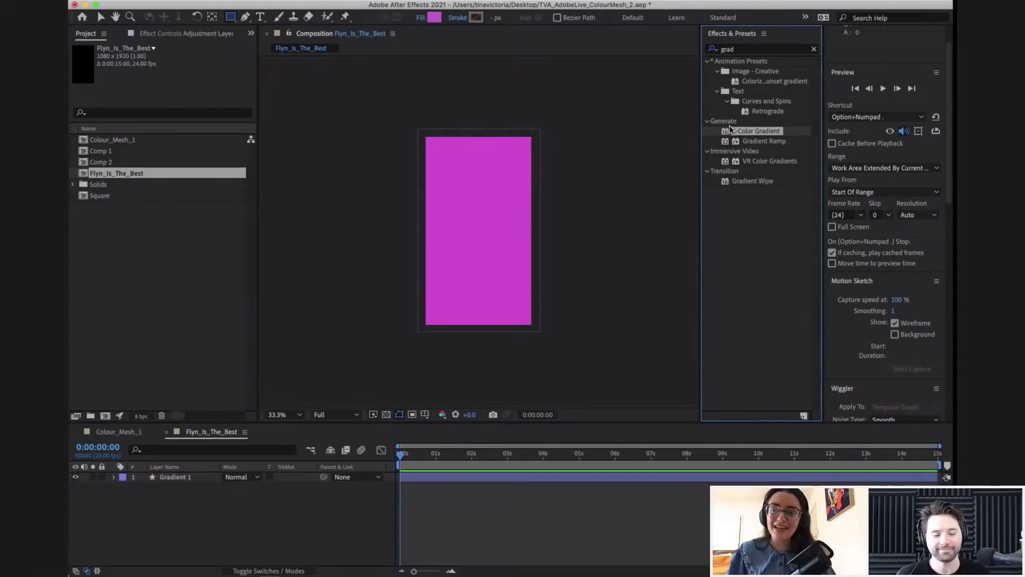
pyautogui.click(754, 47)
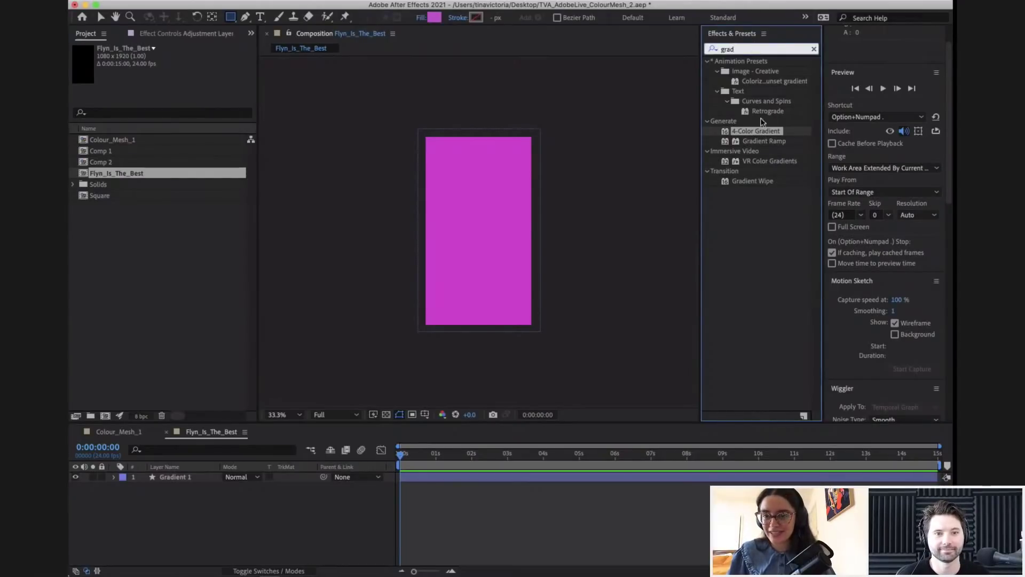
pyautogui.click(759, 135)
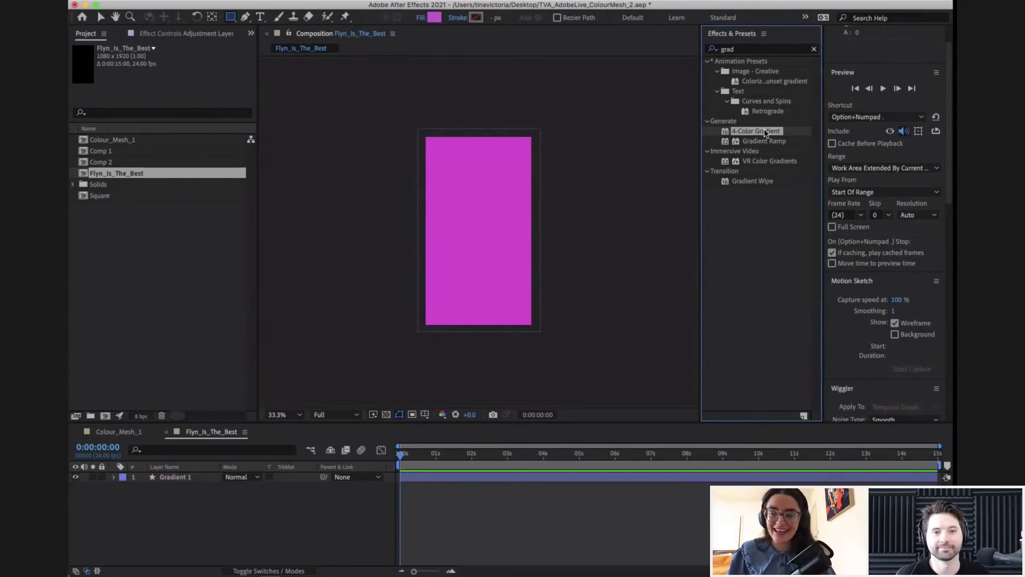
pyautogui.moveTo(768, 134); pyautogui.dragTo(195, 481)
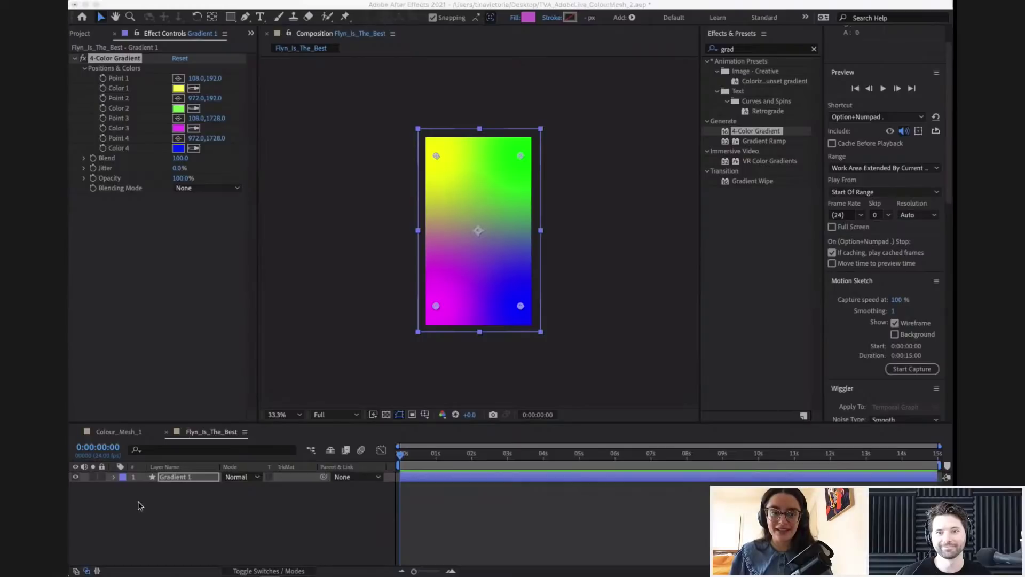
# - View the Colour_Mesh_1 composition for reference and return to Flyn_Is_The_Best
pyautogui.click(116, 432)
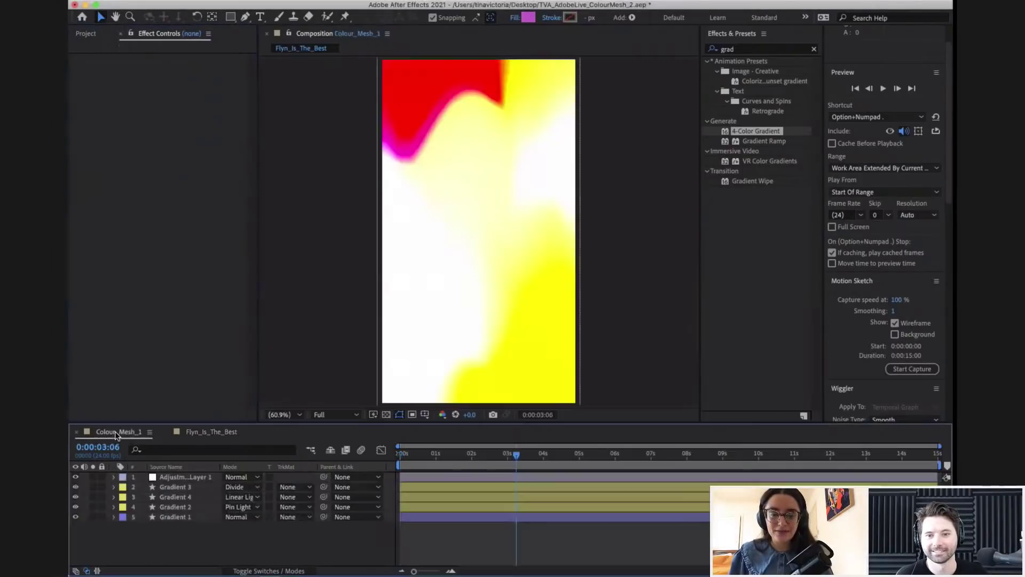
pyautogui.click(180, 431)
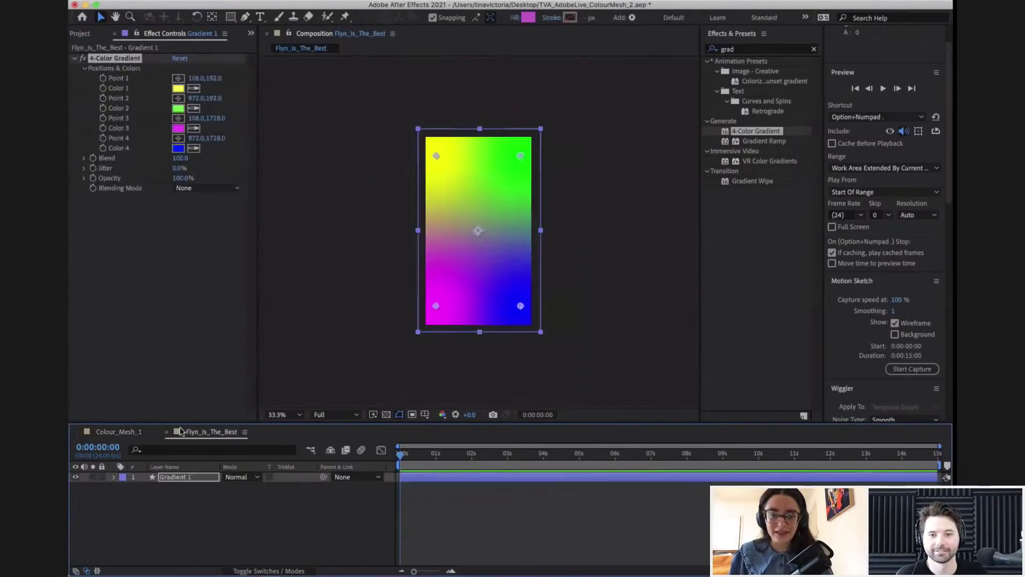
pyautogui.click(68, 573)
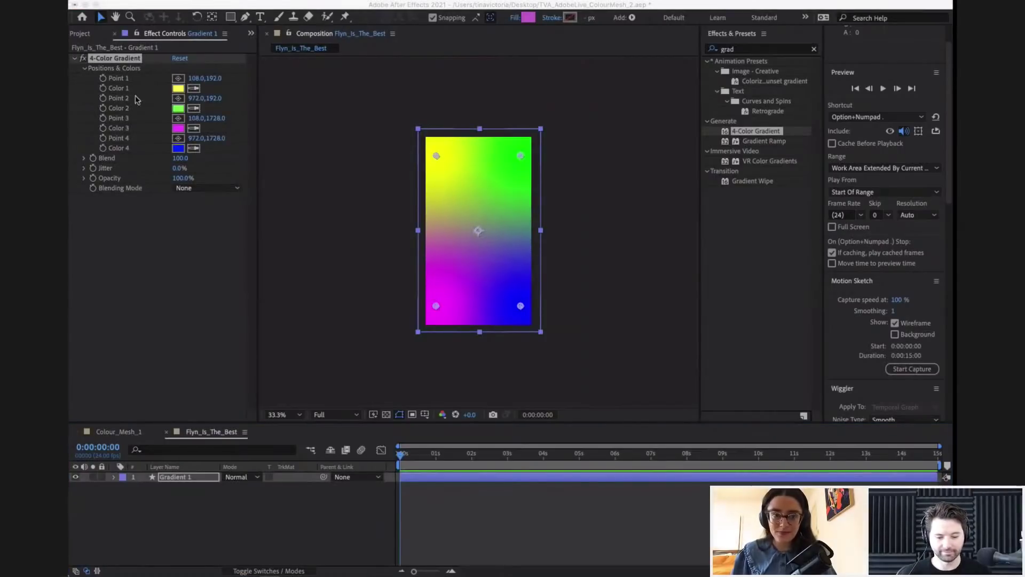
# - Set Color 1 of the 4-Color Gradient to light grey C6C6C6
pyautogui.click(179, 97)
pyautogui.click(178, 88)
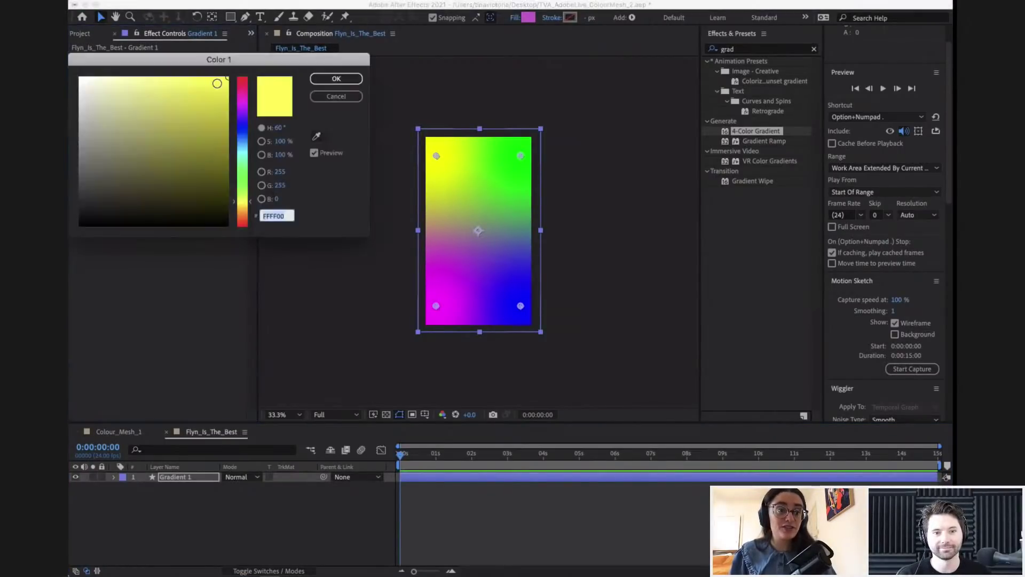
pyautogui.click(289, 215)
pyautogui.write('C6C6C6')
pyautogui.press('Return')
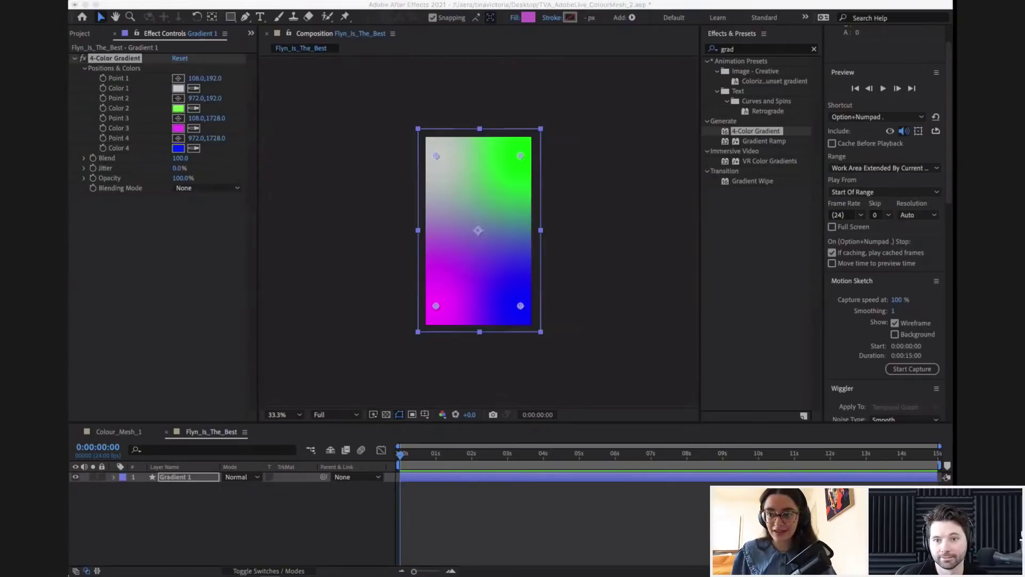
# - Change Color 2 of the 4-Color Gradient to a bright yellow-green
pyautogui.click(178, 109)
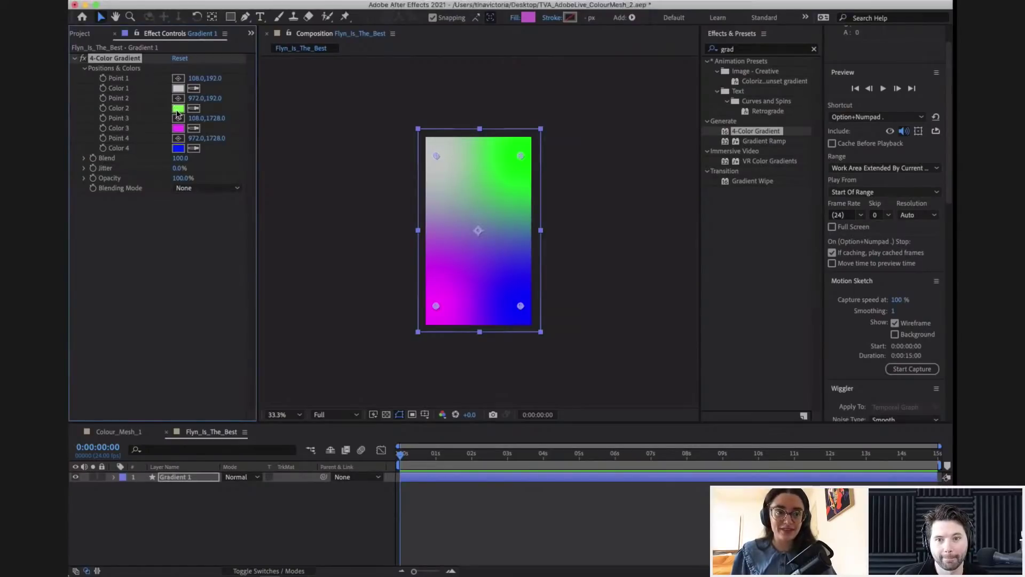
pyautogui.press('Return')
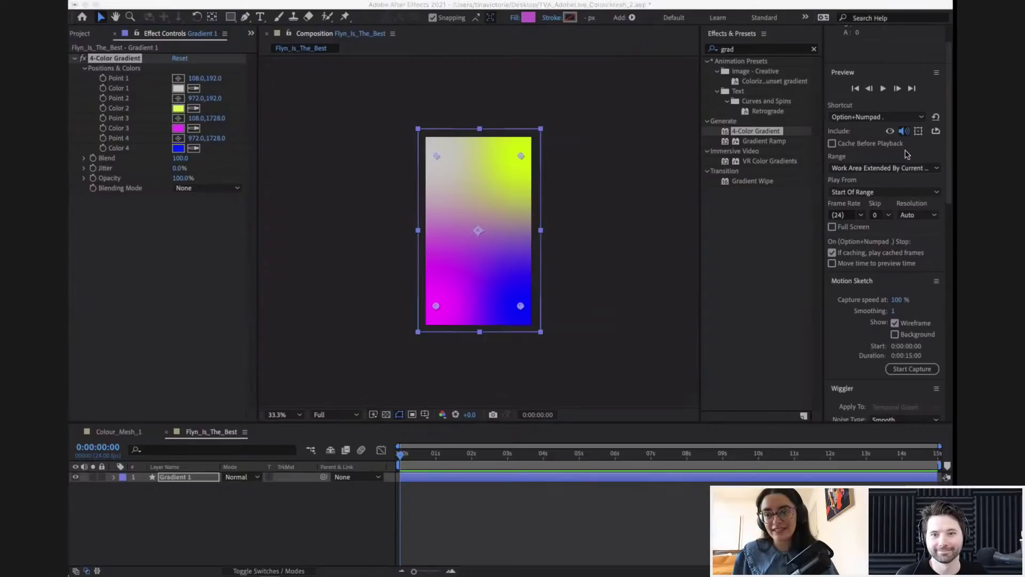
pyautogui.click(177, 129)
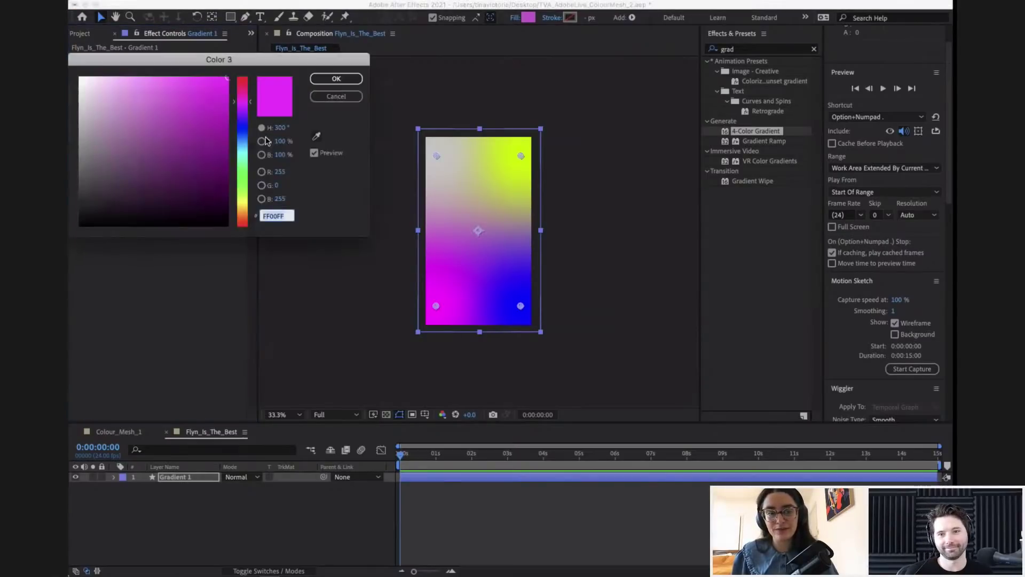
pyautogui.press('Escape')
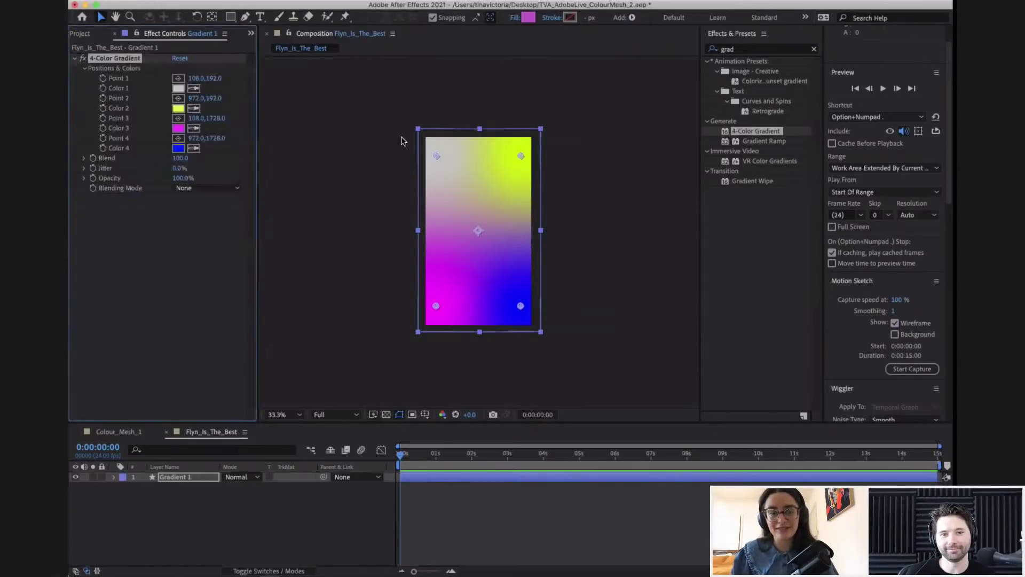
pyautogui.click(178, 148)
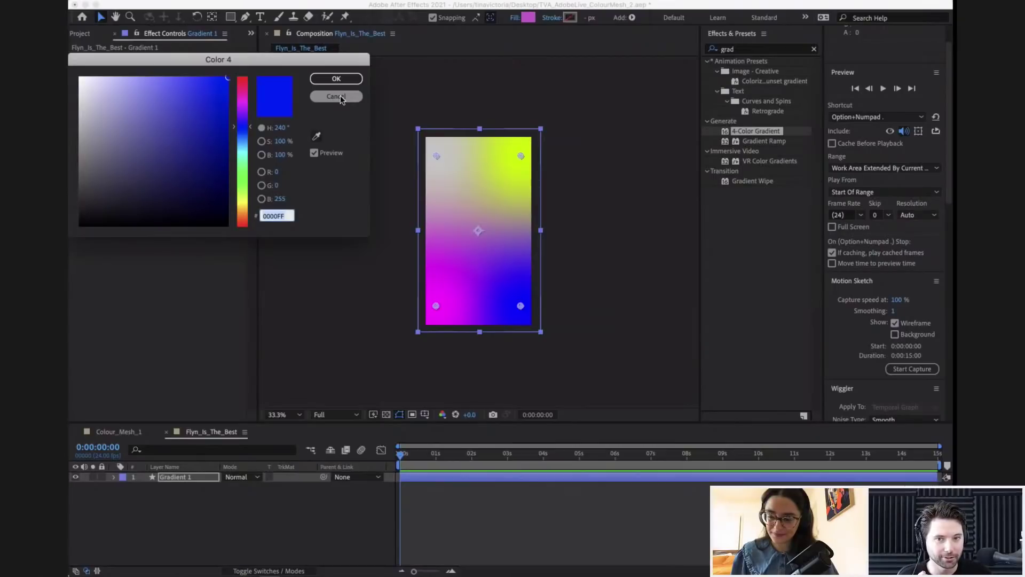
pyautogui.press('Return')
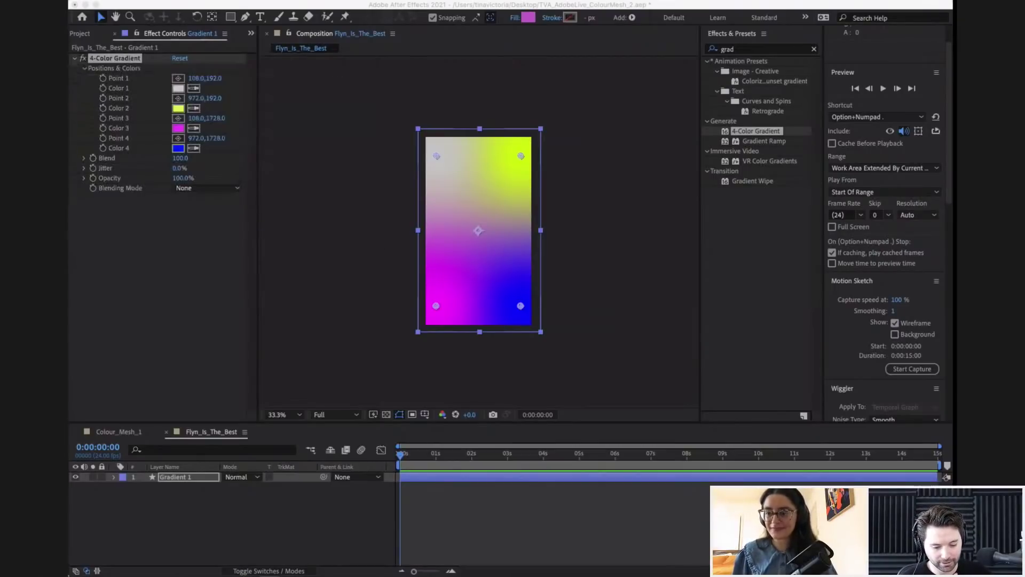
# - Change Color 4 of the Gradient 1 layer's 4-Color Gradient to a dark navy blue
pyautogui.click(178, 148)
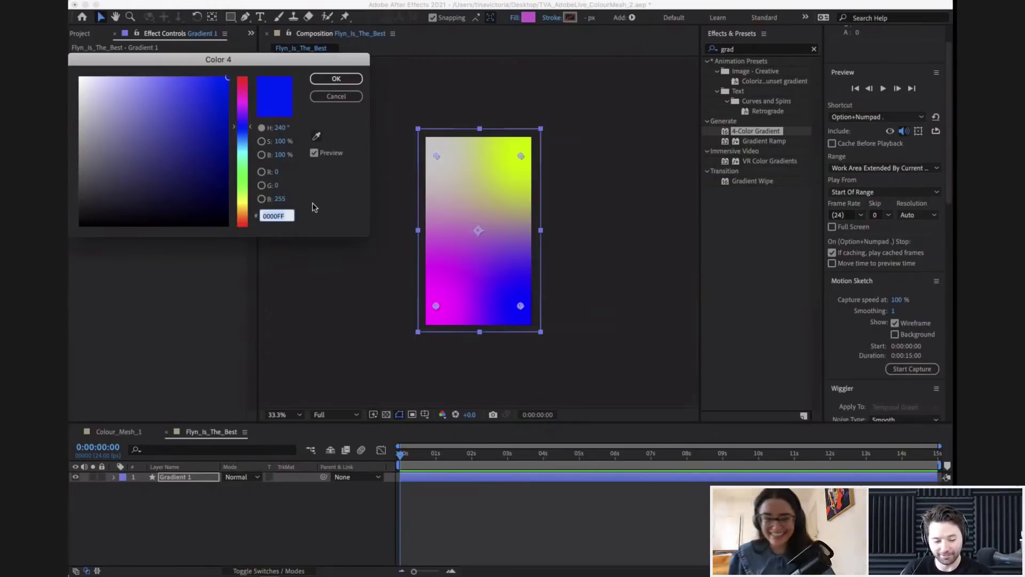
pyautogui.moveTo(214, 103); pyautogui.dragTo(221, 142)
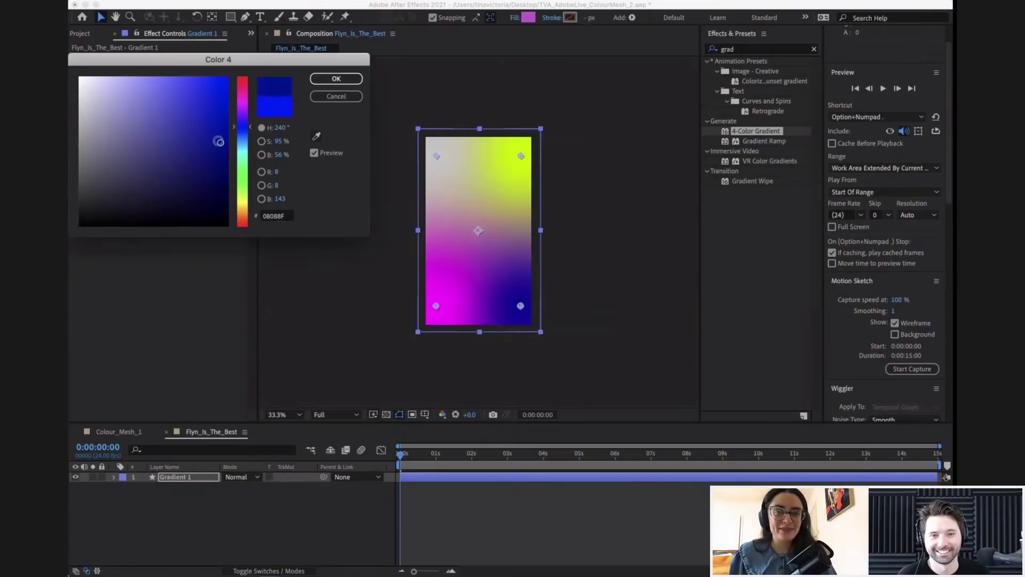
pyautogui.moveTo(220, 141); pyautogui.dragTo(222, 145)
pyautogui.click(319, 80)
pyautogui.click(171, 238)
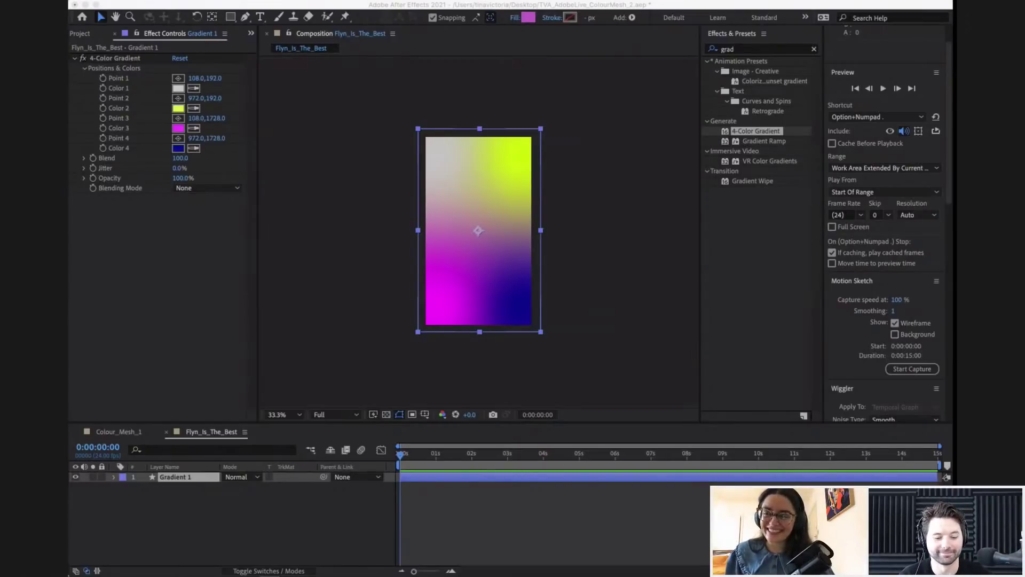
pyautogui.click(169, 311)
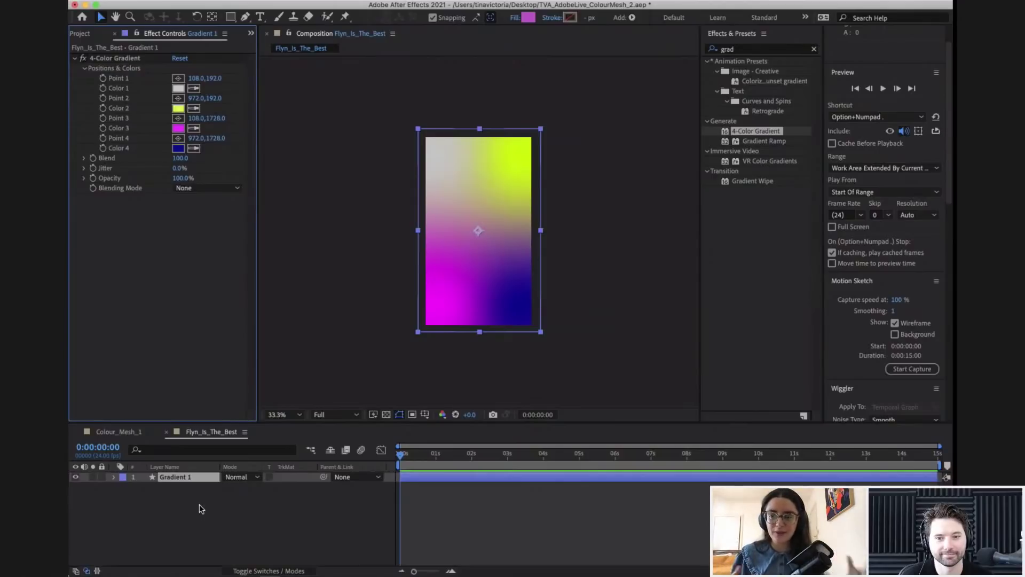
# - Duplicate the Gradient 1 layer and set Color 2 of the copy's 4-Color Gradient to red
pyautogui.click(192, 478)
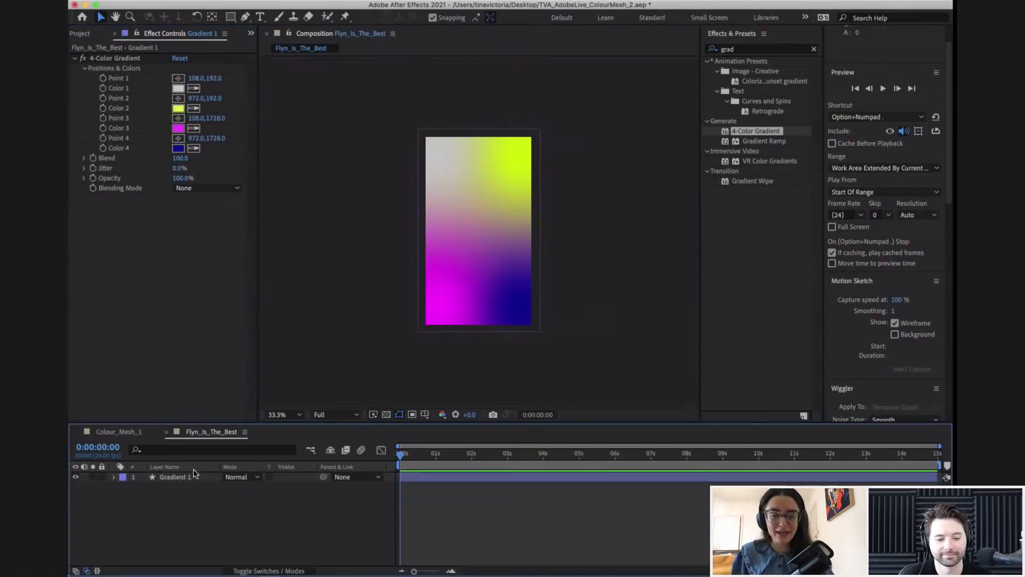
pyautogui.press('super+d')
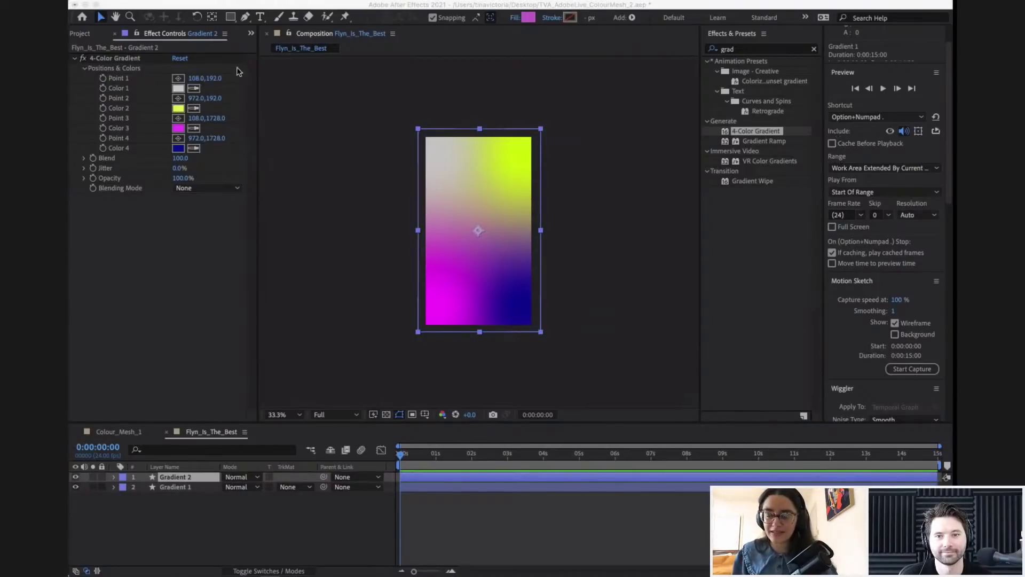
pyautogui.click(188, 112)
pyautogui.click(178, 107)
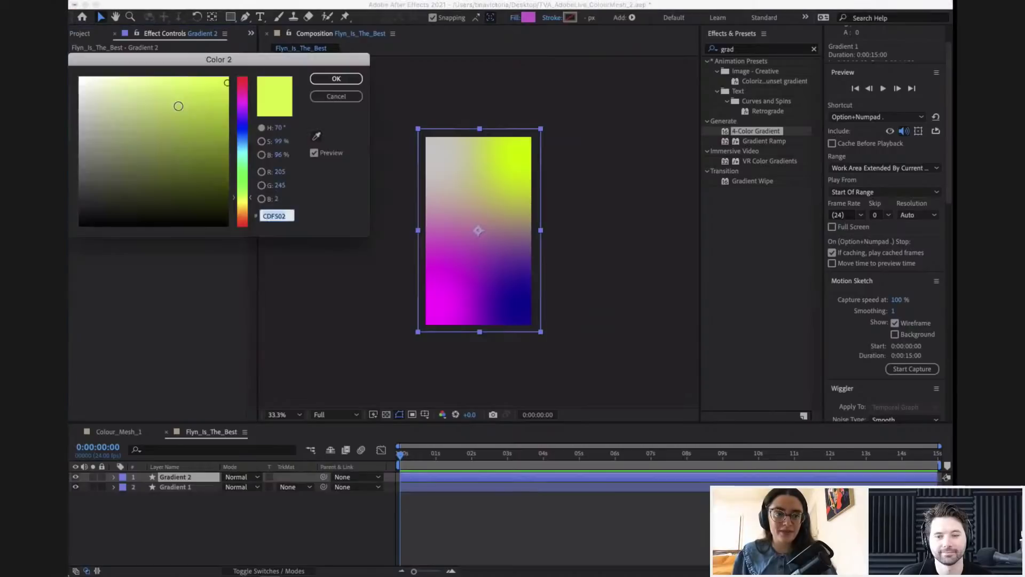
pyautogui.press('super+v')
pyautogui.press('Return')
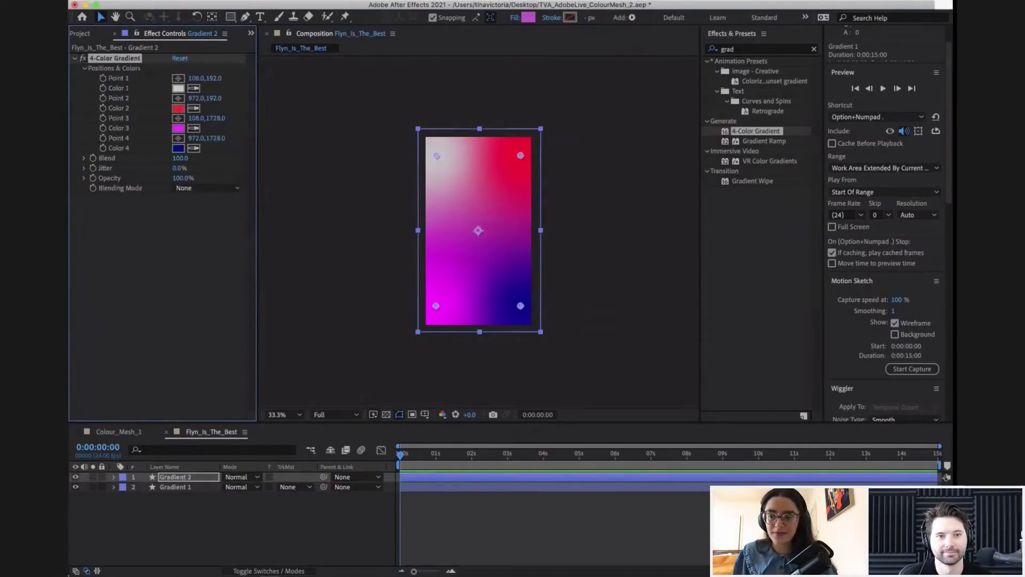
# - Set Color 3 of the Gradient 2 layer's 4-Color Gradient to bright yellow-green, using a copied hex value
pyautogui.press('super+Tab')
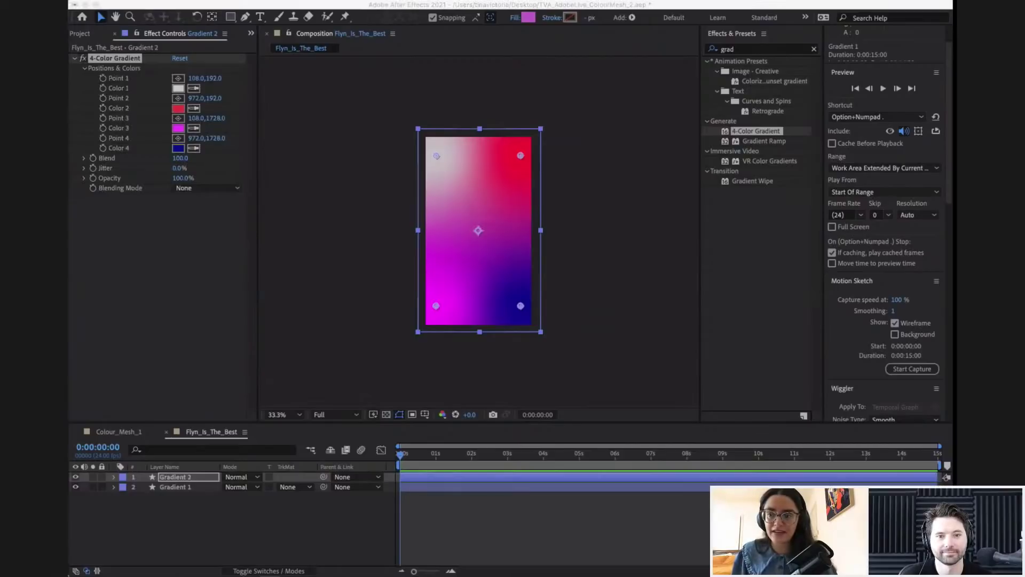
pyautogui.click(180, 133)
pyautogui.click(179, 131)
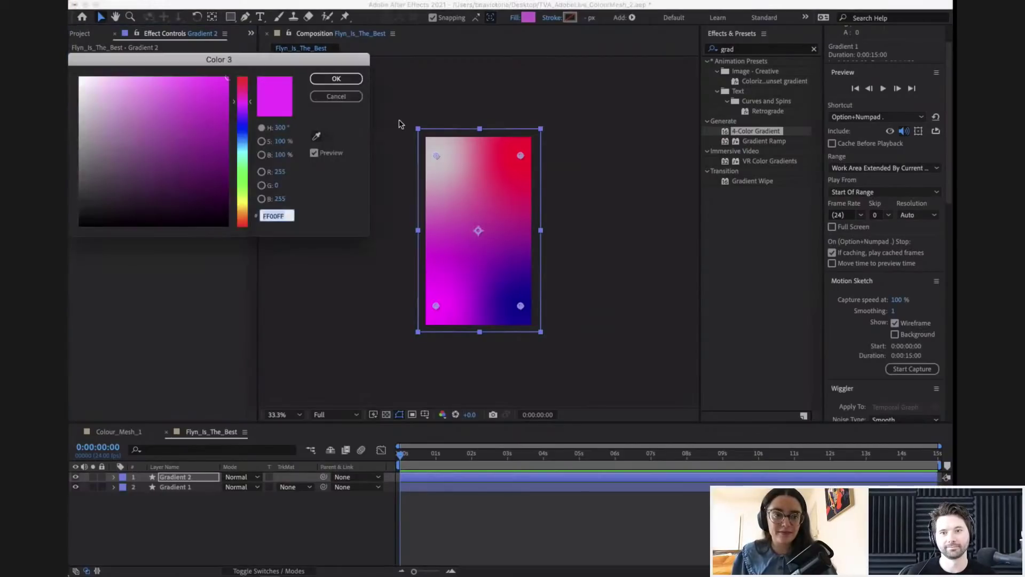
pyautogui.press('super+v')
pyautogui.press('Return')
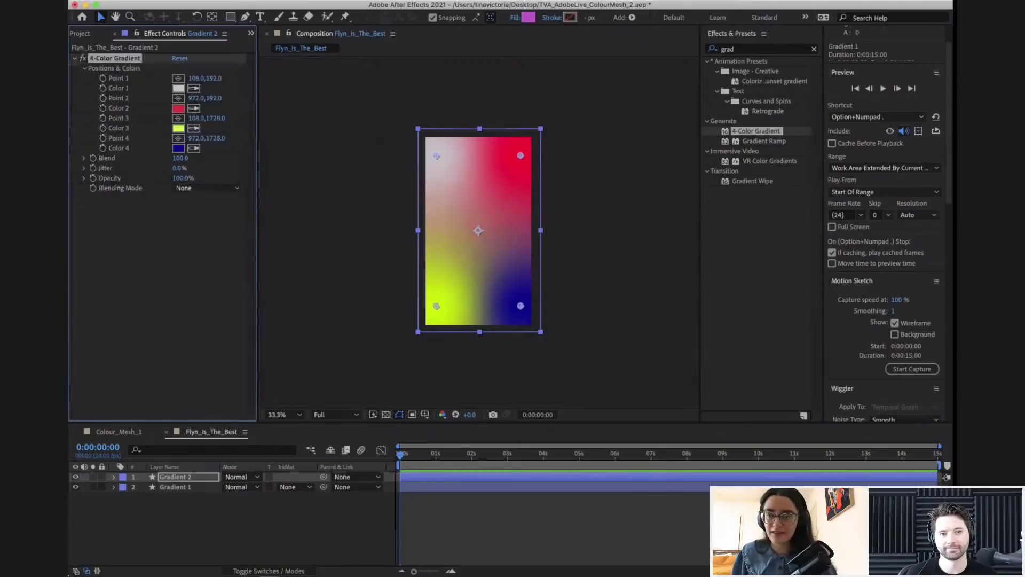
# - Set Color 4 of the Gradient 2 layer's 4-Color Gradient to light grey C6C6C6
pyautogui.press('super+Tab')
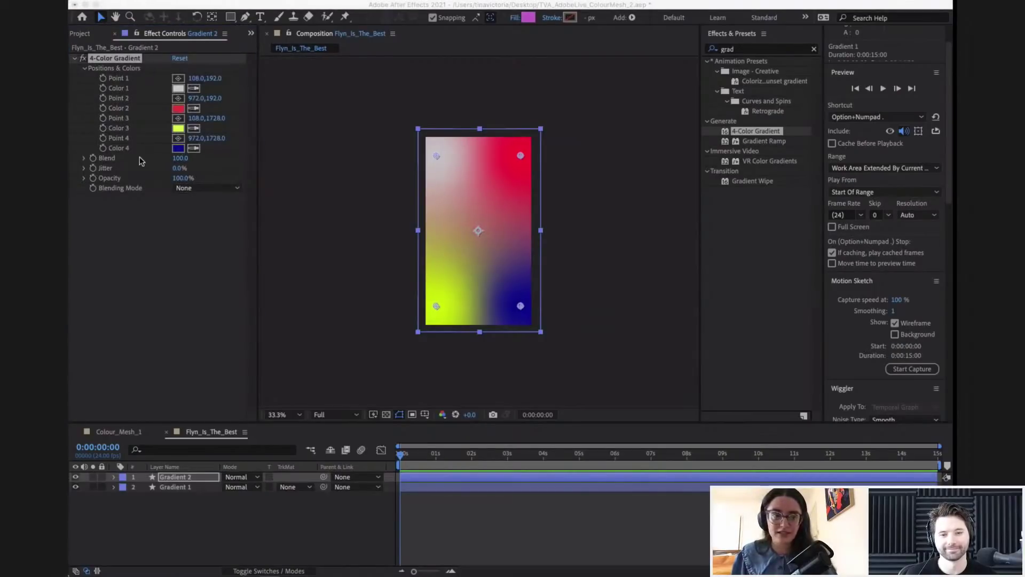
pyautogui.click(178, 151)
pyautogui.click(178, 148)
pyautogui.press('super+v')
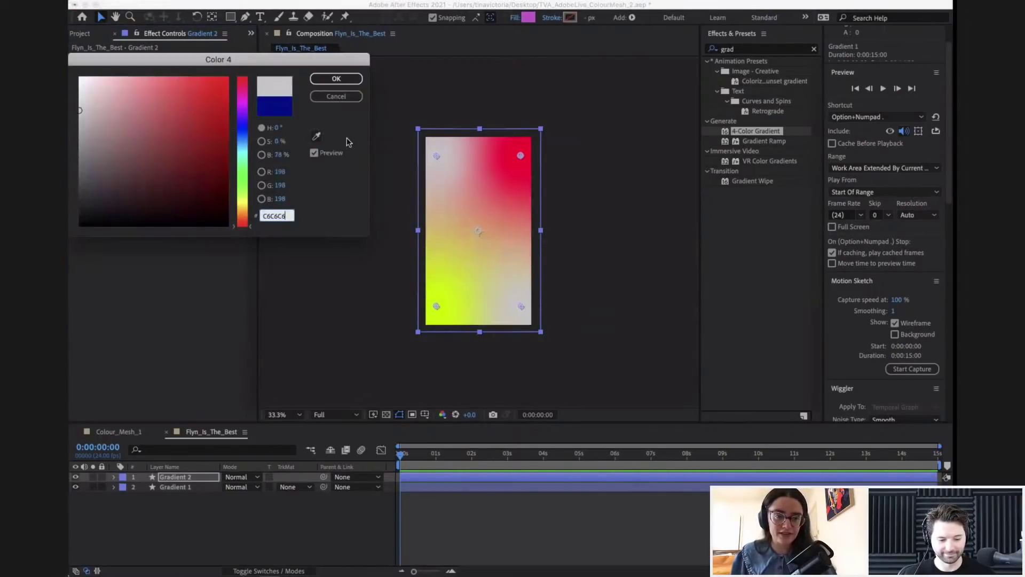
pyautogui.press('Return')
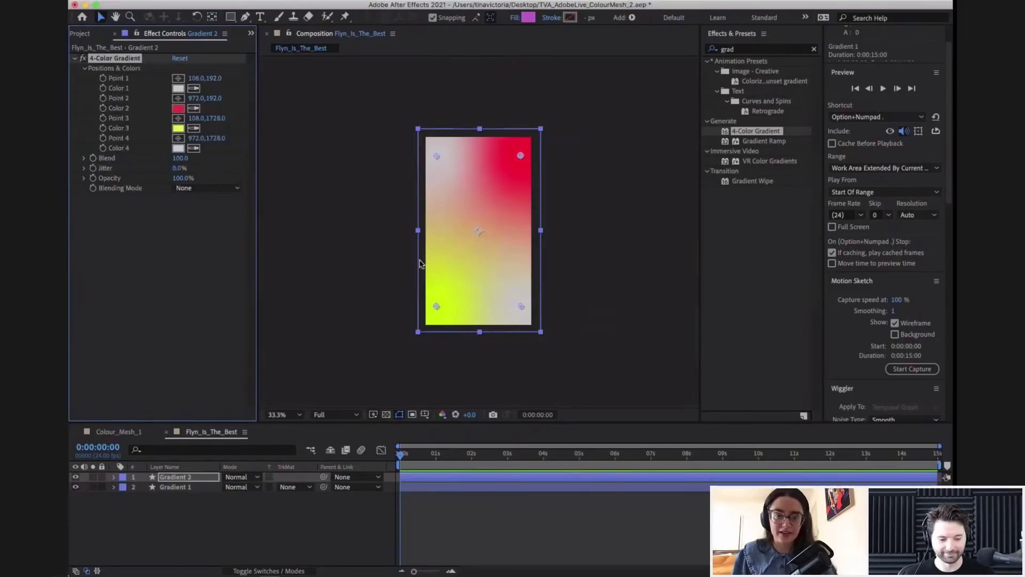
# - View the Colour_Mesh_1 composition's layer stack for reference and return to Flyn_Is_The_Best
pyautogui.click(282, 534)
pyautogui.click(98, 436)
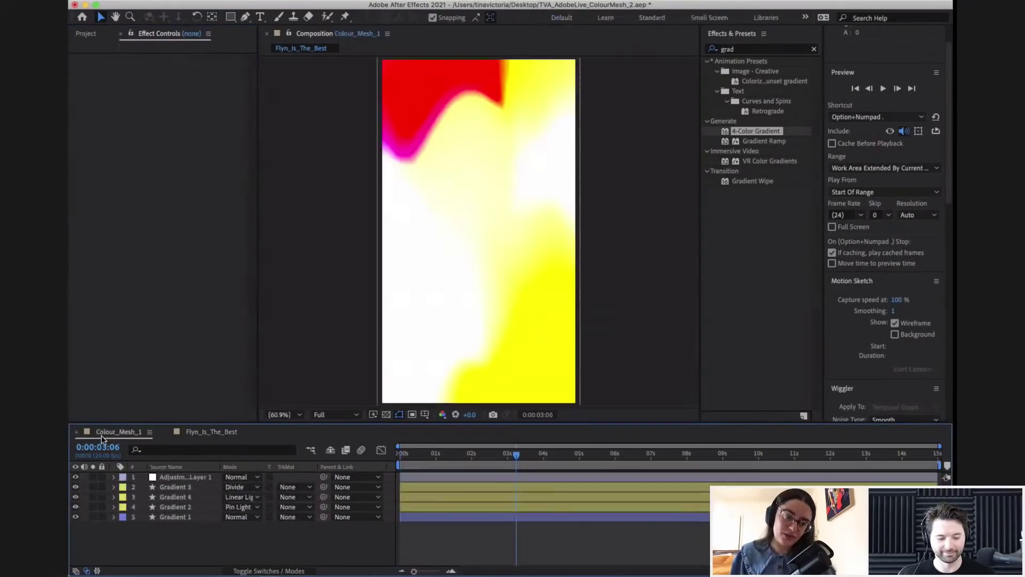
pyautogui.click(208, 431)
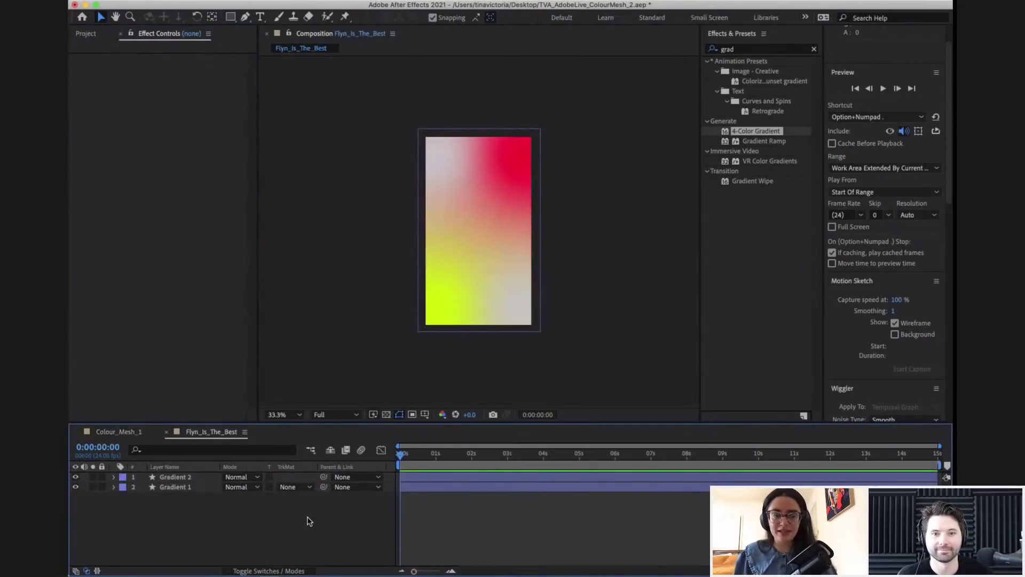
pyautogui.press('super+Tab')
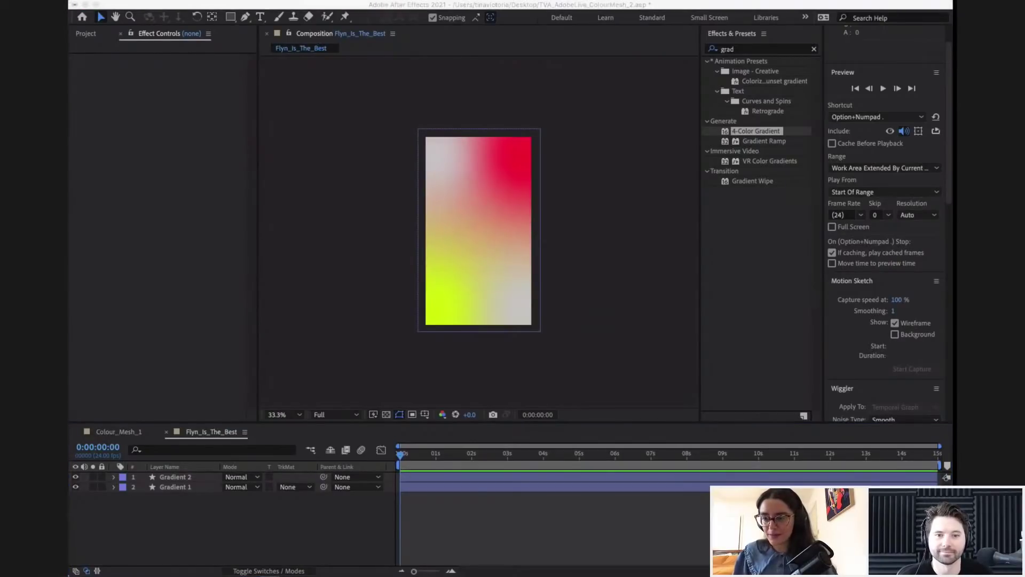
# - Duplicate the Gradient 2 layer twice to get four gradient layers
pyautogui.click(188, 486)
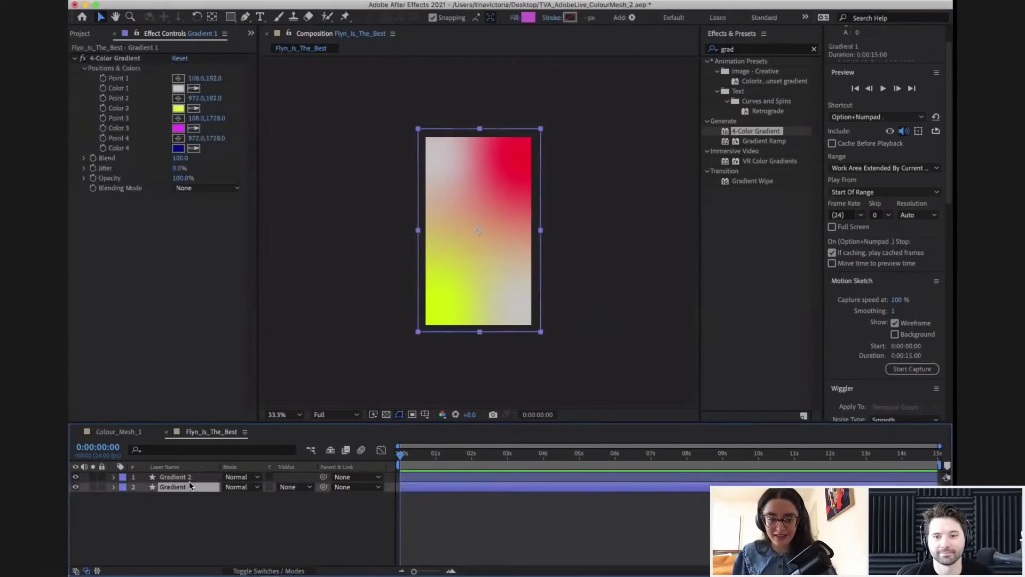
pyautogui.click(190, 476)
pyautogui.press('super+d')
pyautogui.press('super+d')
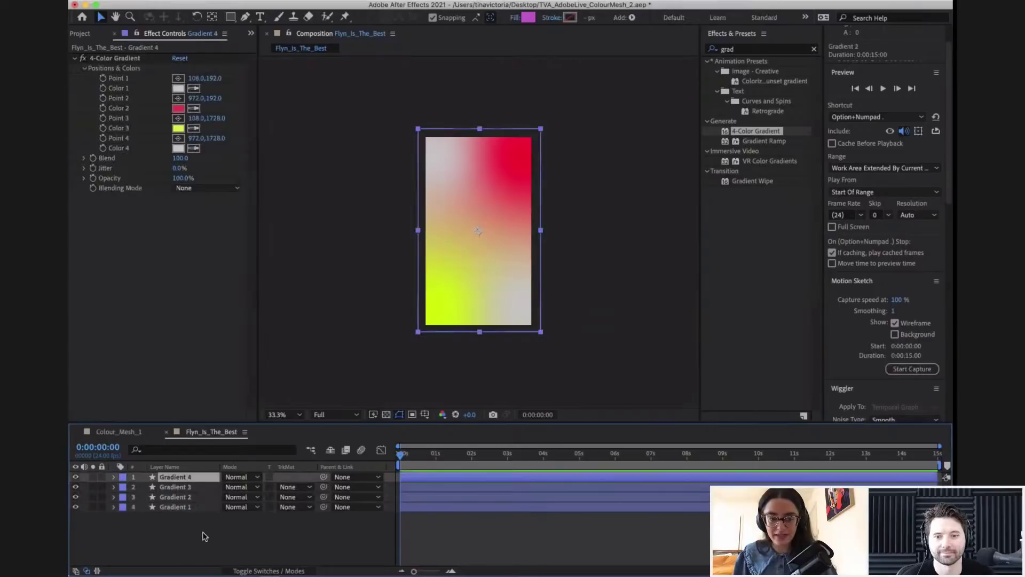
pyautogui.click(204, 536)
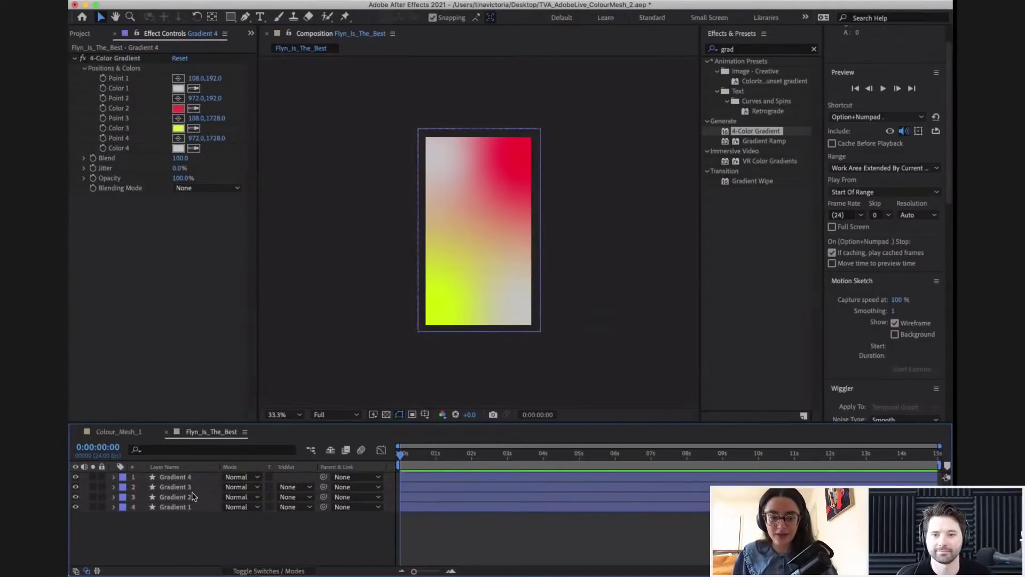
# - Set the label colour of the Gradient 1 layer to Yellow and of the Gradient 2 layer to Lavender
pyautogui.click(191, 507)
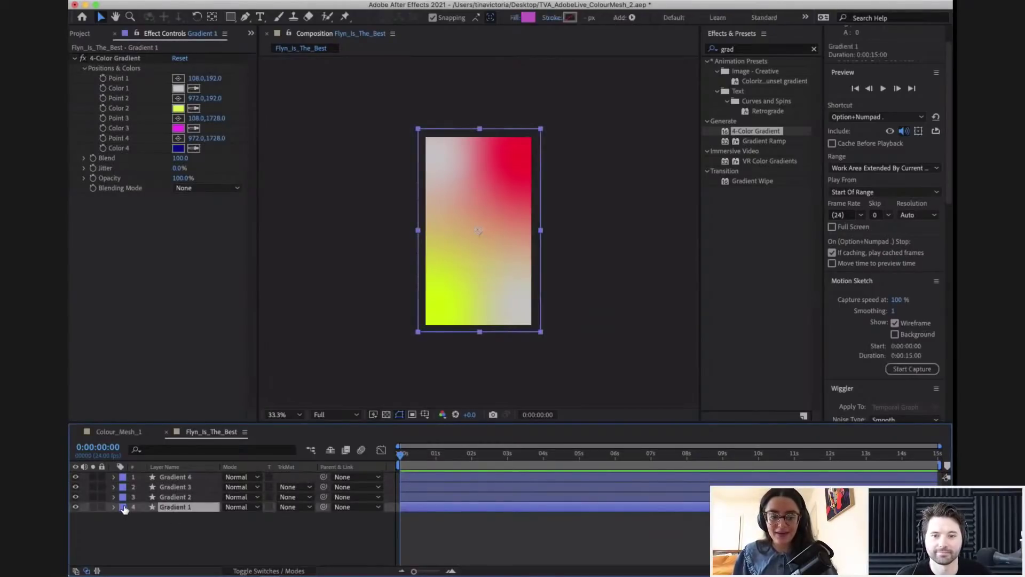
pyautogui.click(123, 507)
pyautogui.click(165, 433)
pyautogui.click(173, 496)
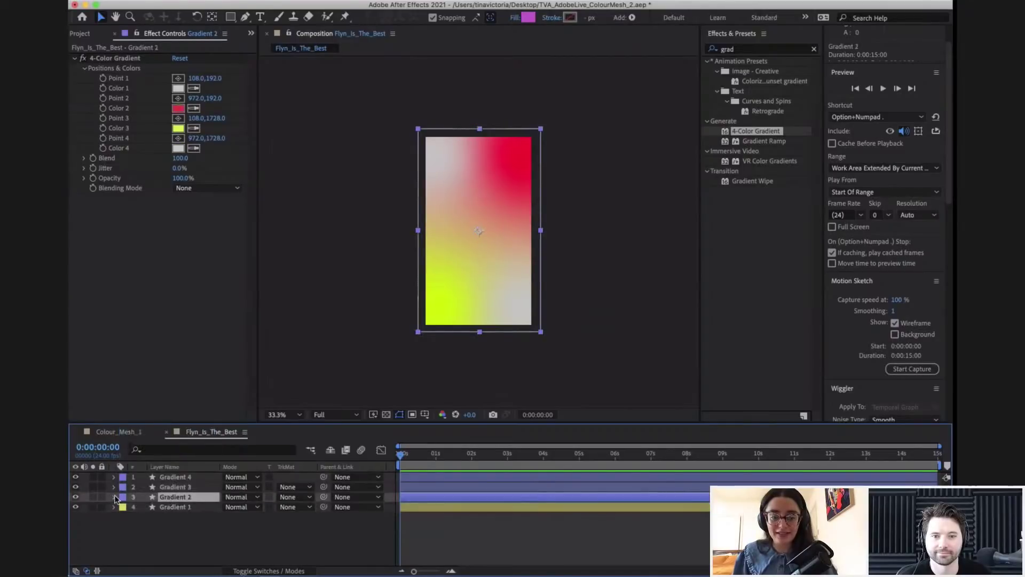
pyautogui.click(123, 497)
pyautogui.click(136, 467)
# - Set the label colour of the Gradient 3 layer to Purple and of the Gradient 4 layer to Orange
pyautogui.click(144, 487)
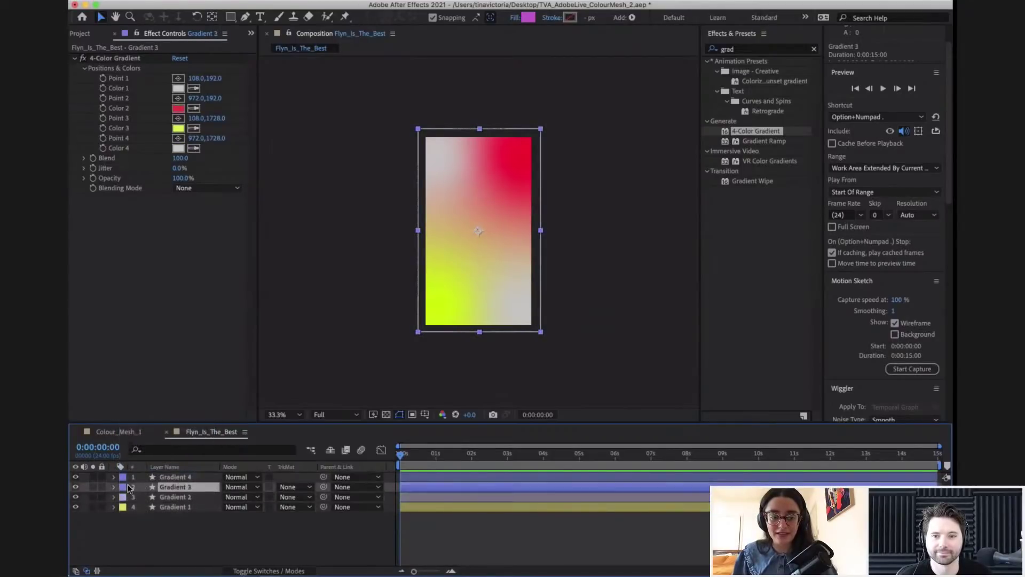
pyautogui.click(122, 487)
pyautogui.click(143, 521)
pyautogui.click(171, 477)
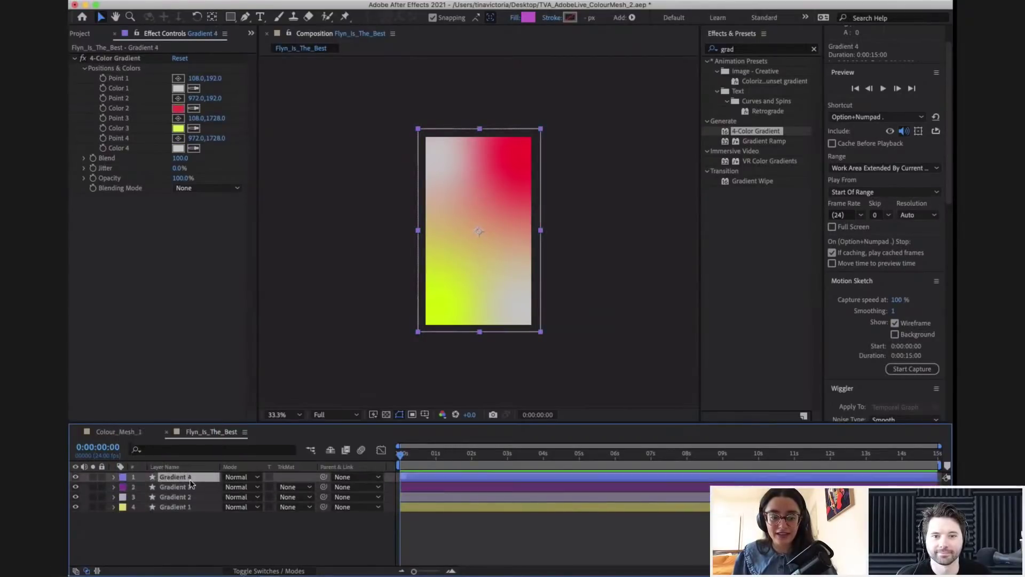
pyautogui.click(124, 477)
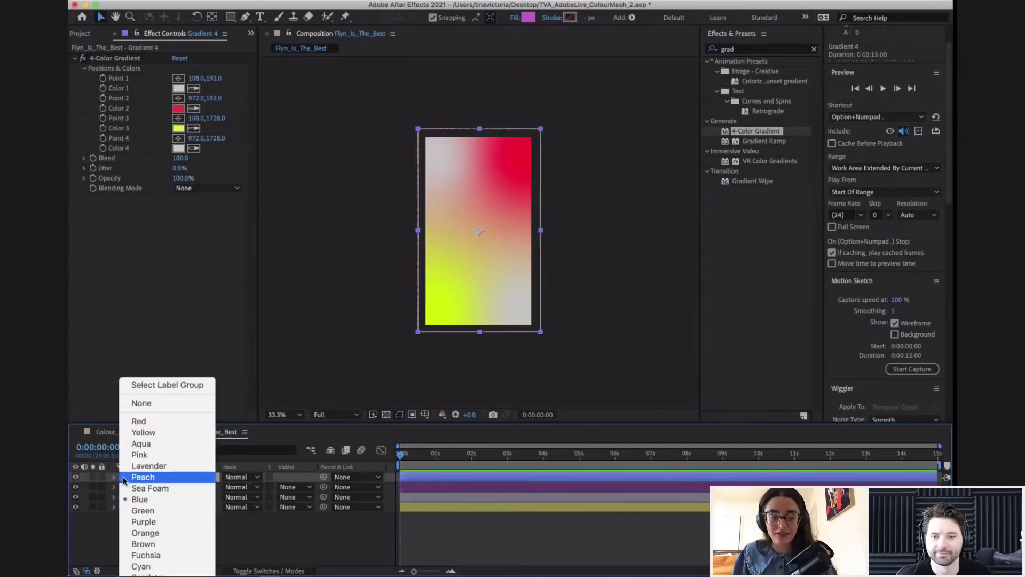
pyautogui.click(175, 531)
pyautogui.click(216, 535)
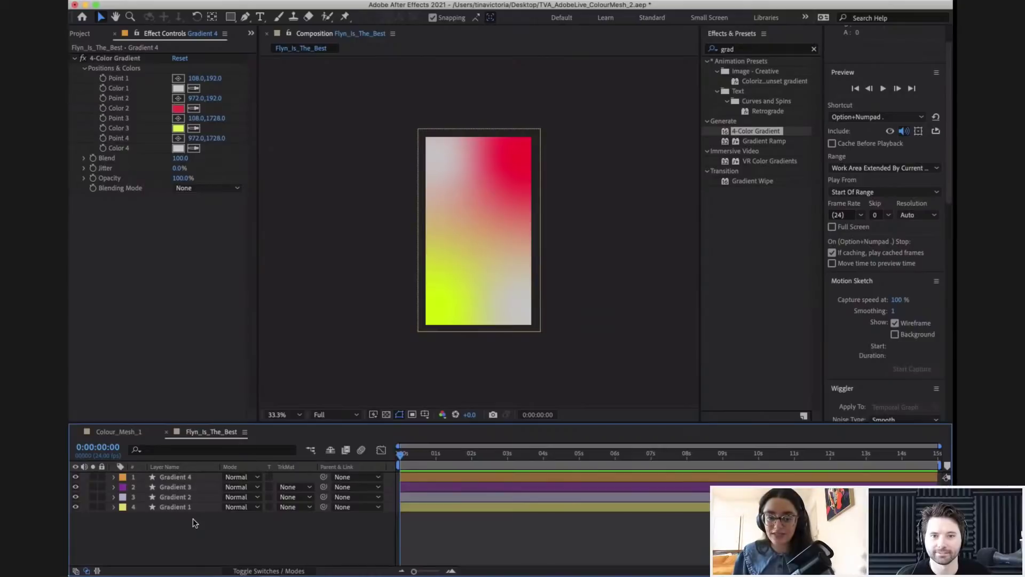
# - Move the current time of the Flyn_Is_The_Best composition to 0:00:05:00
pyautogui.moveTo(528, 454); pyautogui.dragTo(580, 454)
pyautogui.moveTo(414, 570); pyautogui.dragTo(433, 571)
pyautogui.click(665, 456)
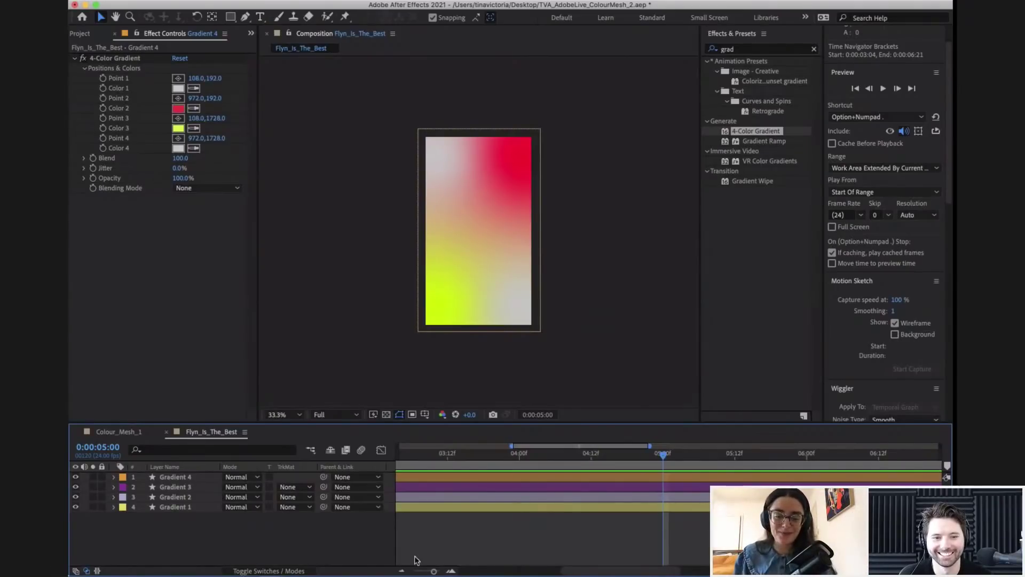
pyautogui.moveTo(433, 571); pyautogui.dragTo(409, 573)
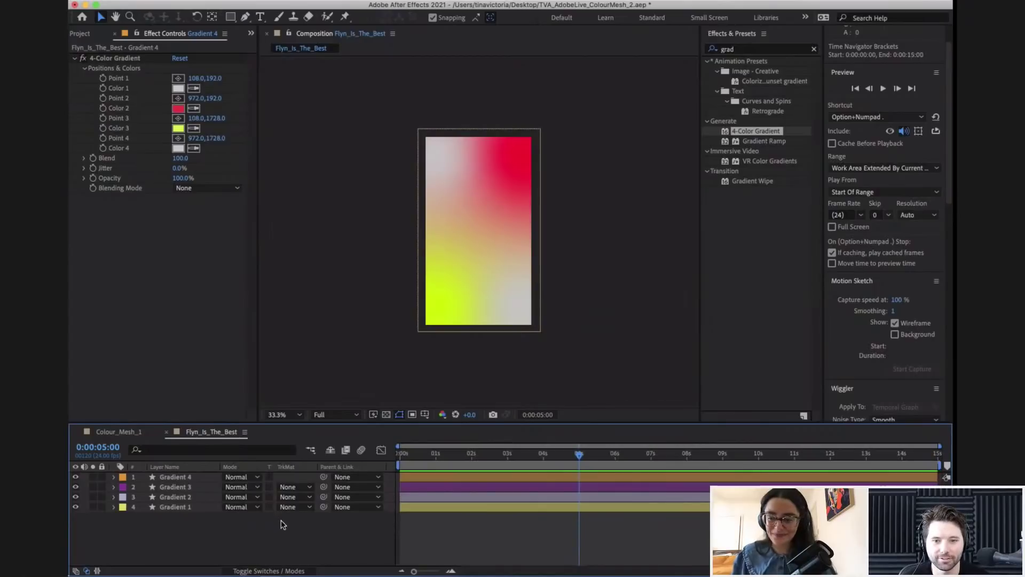
pyautogui.click(122, 477)
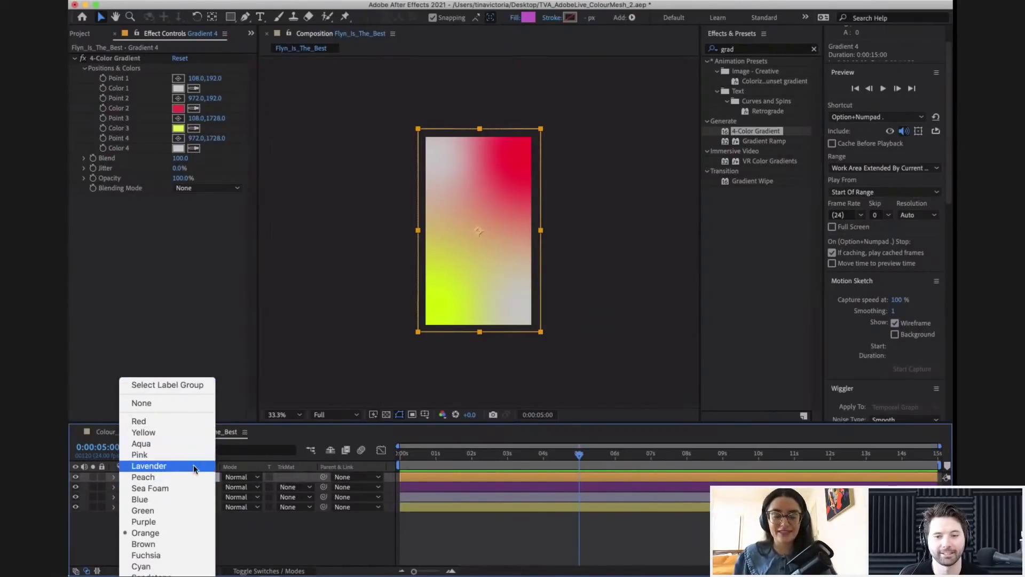
pyautogui.click(287, 535)
pyautogui.click(308, 535)
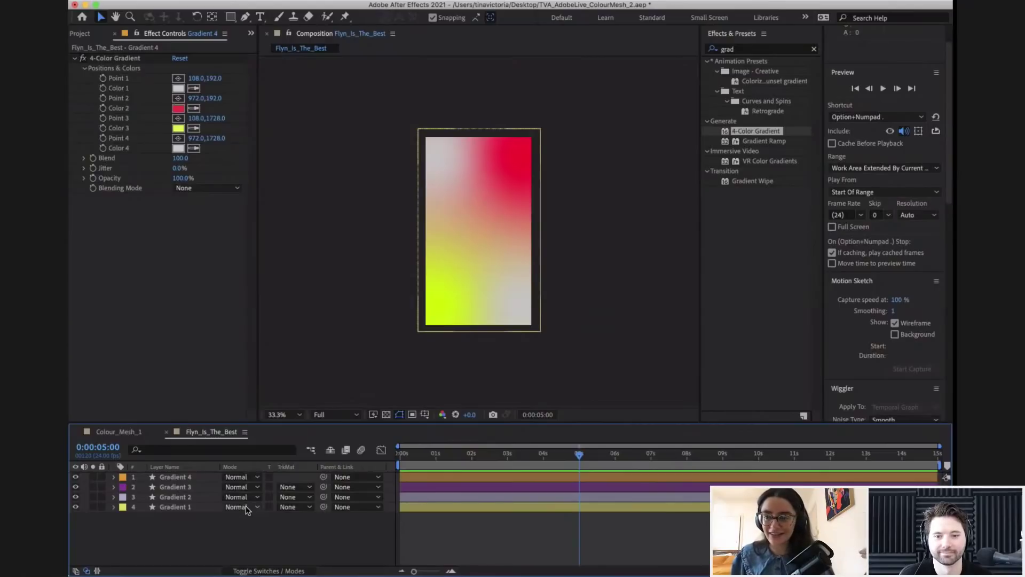
# - Set the blending mode of the Gradient 2 layer to Pin Light
pyautogui.click(194, 507)
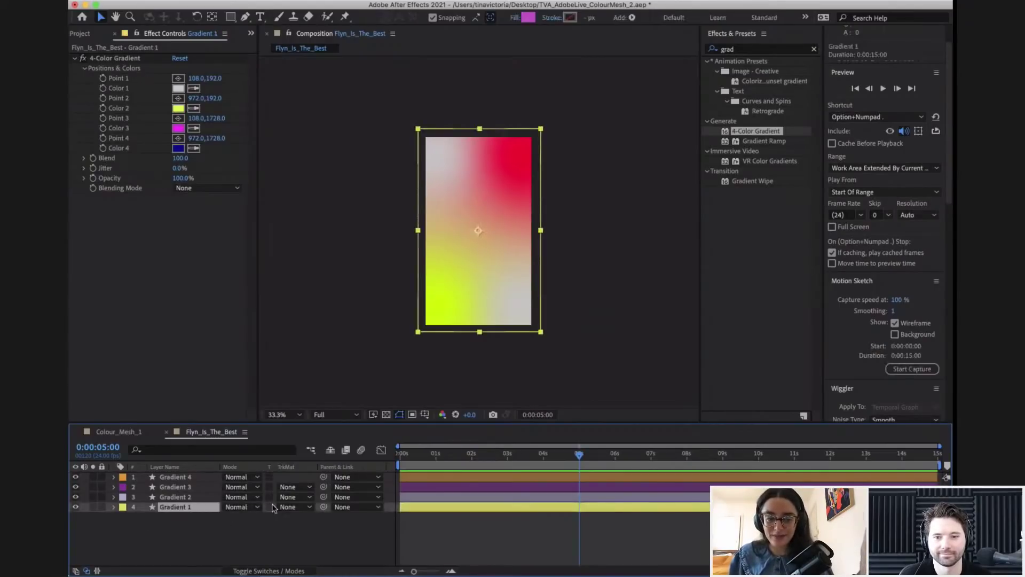
pyautogui.click(253, 497)
pyautogui.click(191, 498)
pyautogui.click(193, 497)
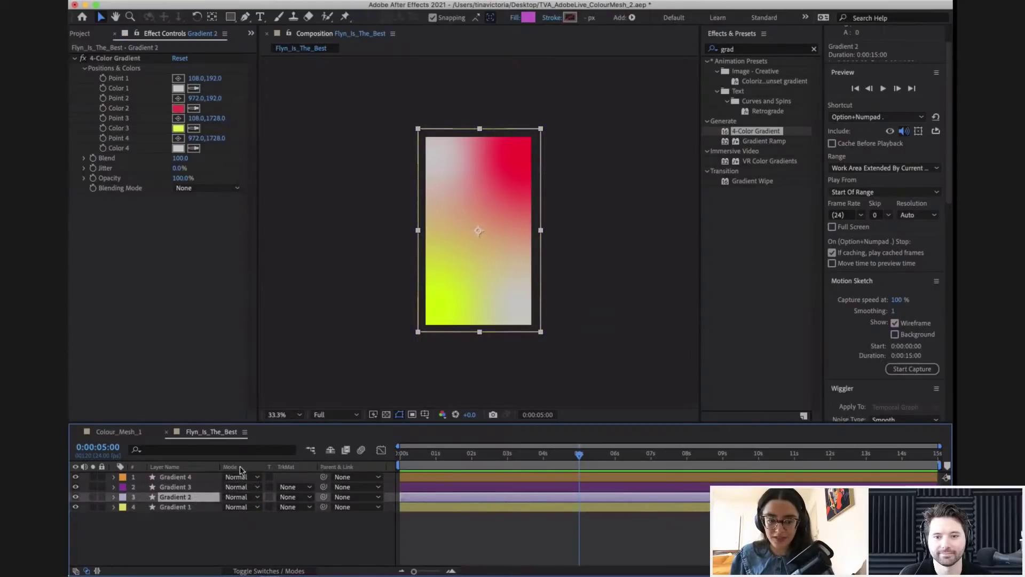
pyautogui.click(265, 572)
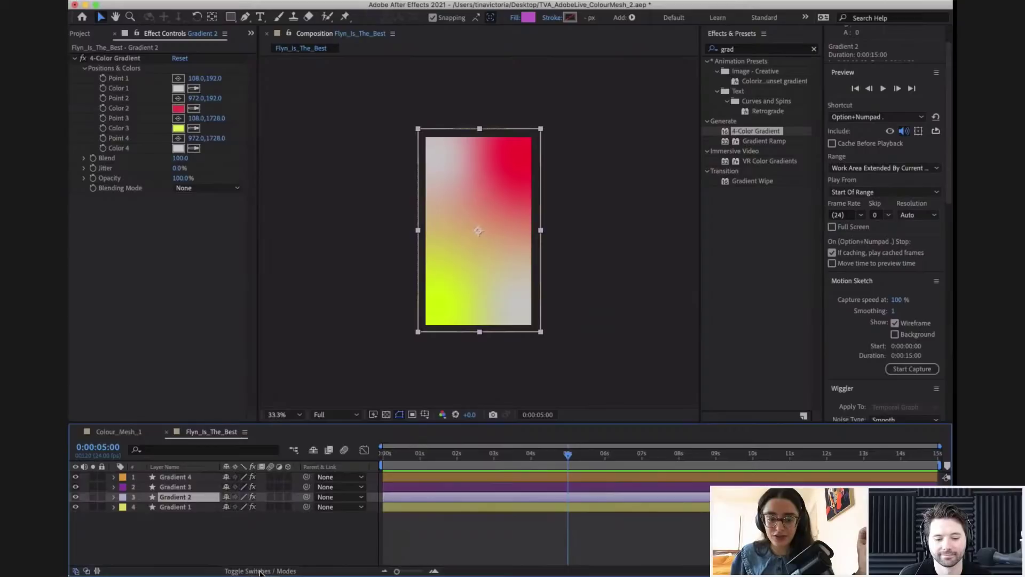
pyautogui.click(261, 571)
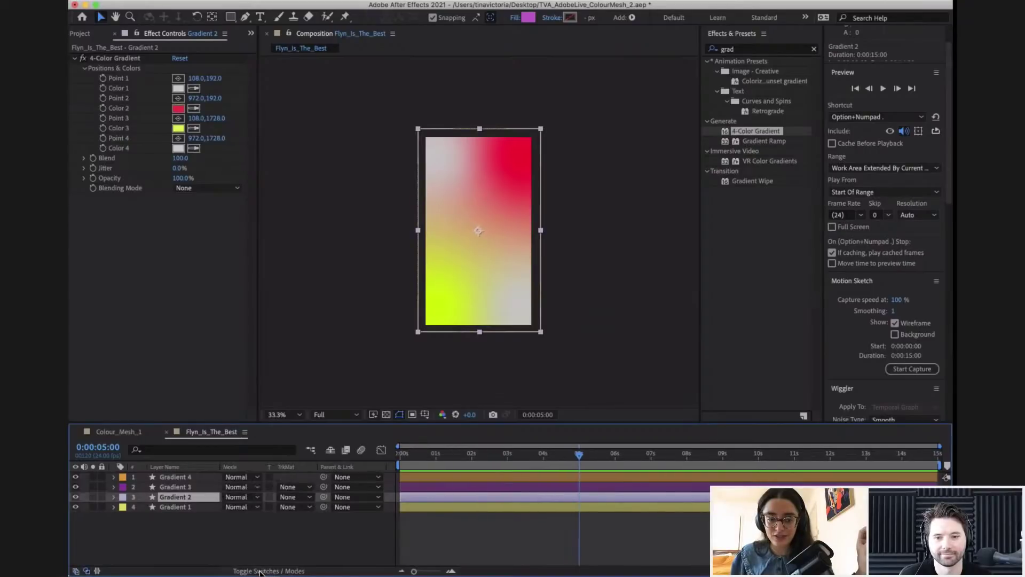
pyautogui.click(239, 497)
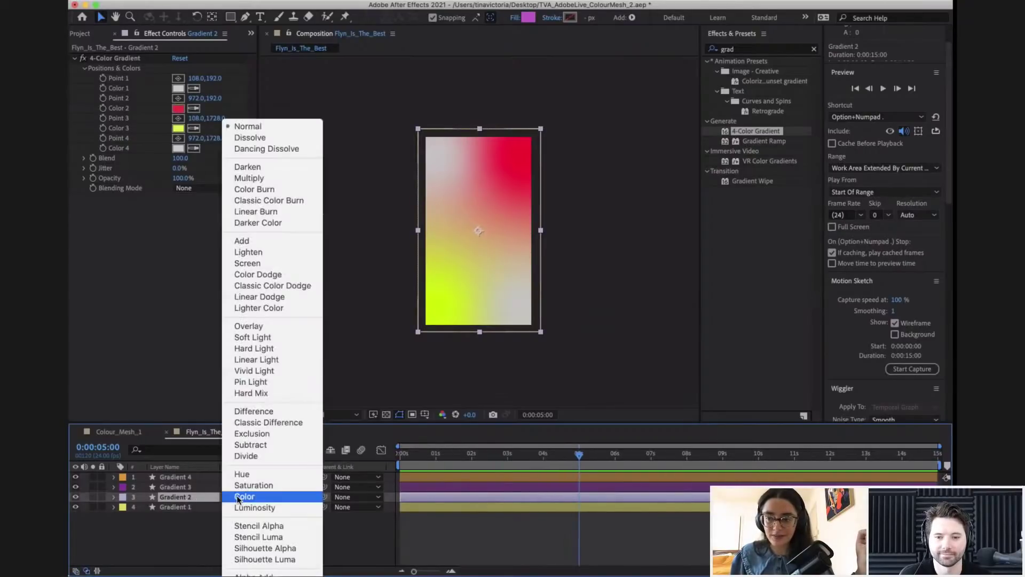
pyautogui.click(254, 383)
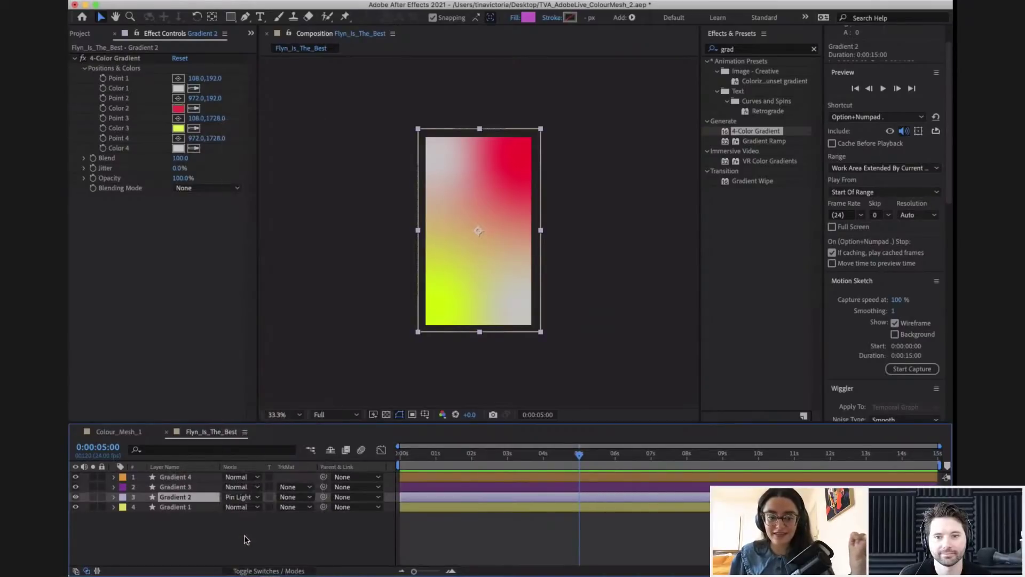
# - Set the blending mode of the Gradient 3 layer to Linear Light
pyautogui.click(242, 487)
pyautogui.click(192, 487)
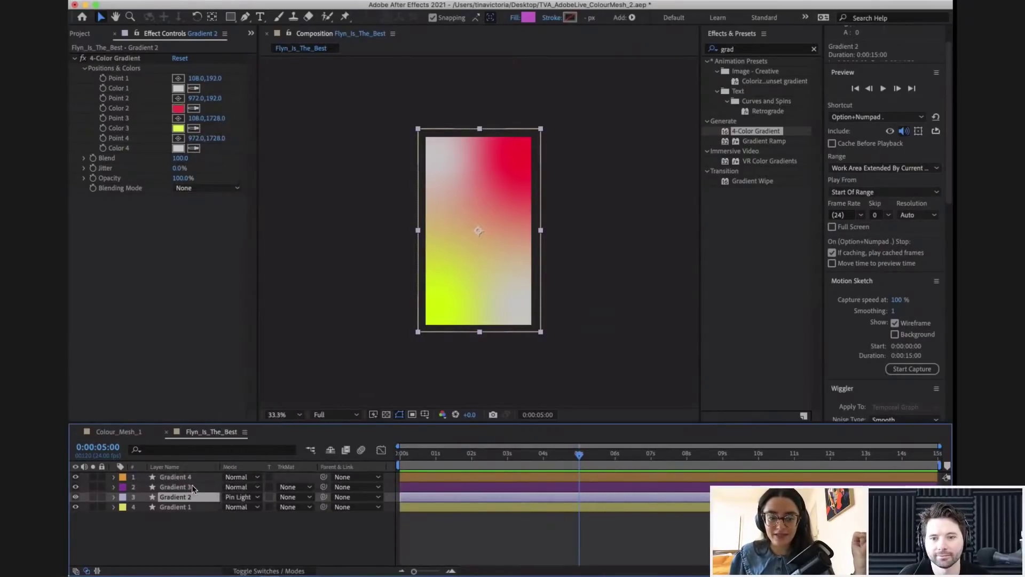
pyautogui.click(191, 485)
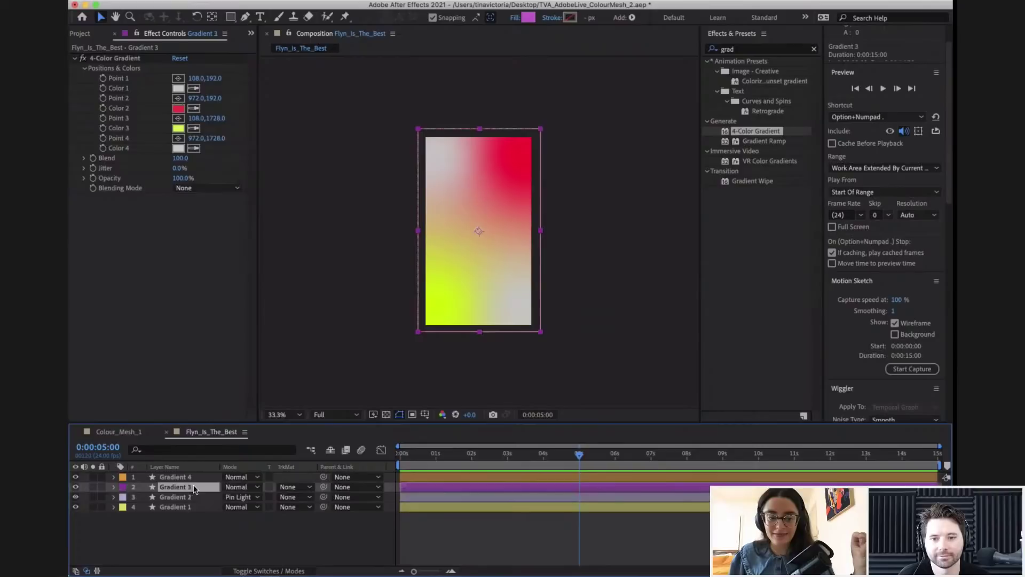
pyautogui.click(245, 487)
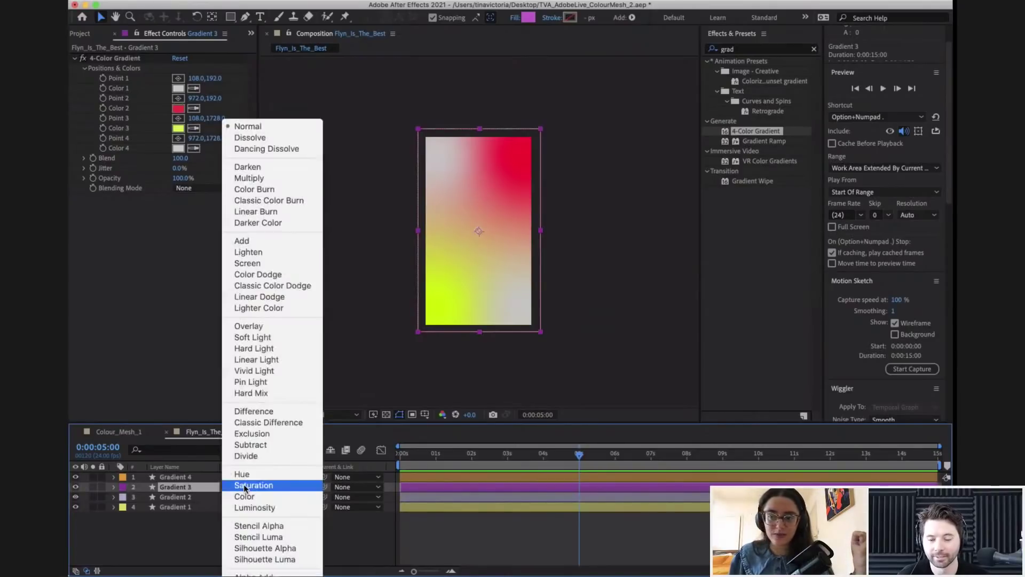
pyautogui.click(260, 364)
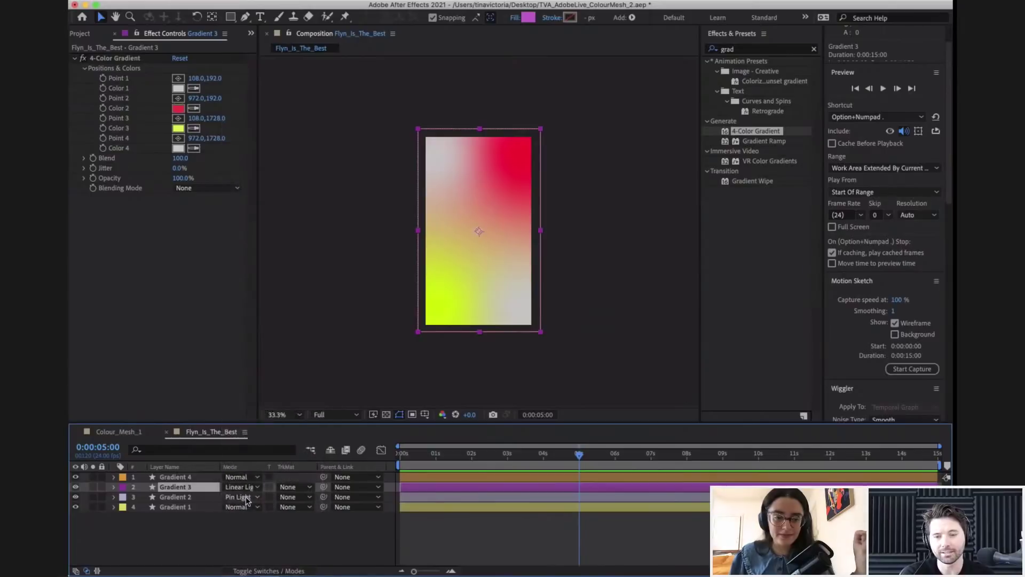
# - Set the blending mode of the Gradient 4 layer to Divide
pyautogui.click(201, 478)
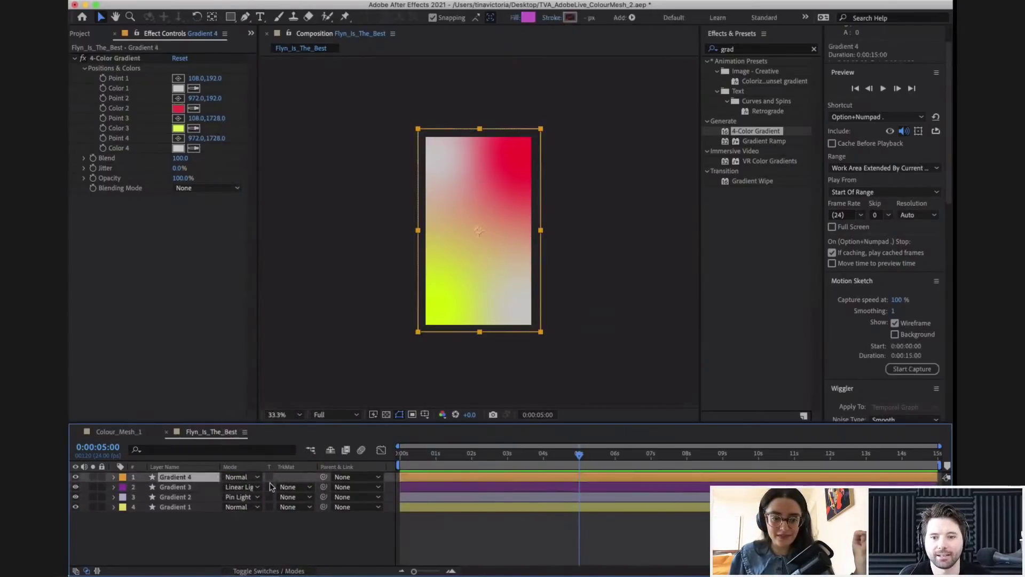
pyautogui.click(243, 477)
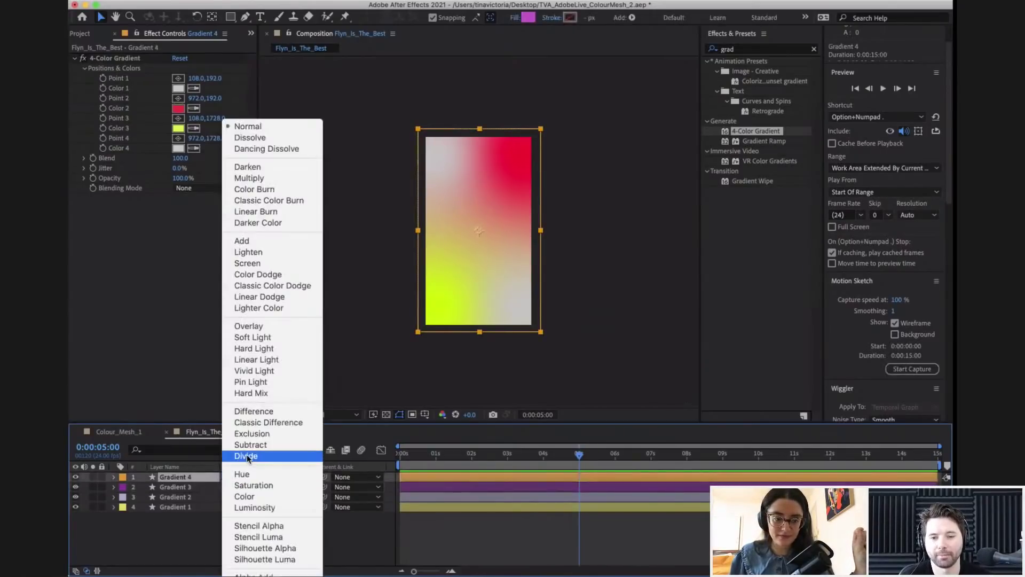
pyautogui.press('Escape')
pyautogui.click(251, 530)
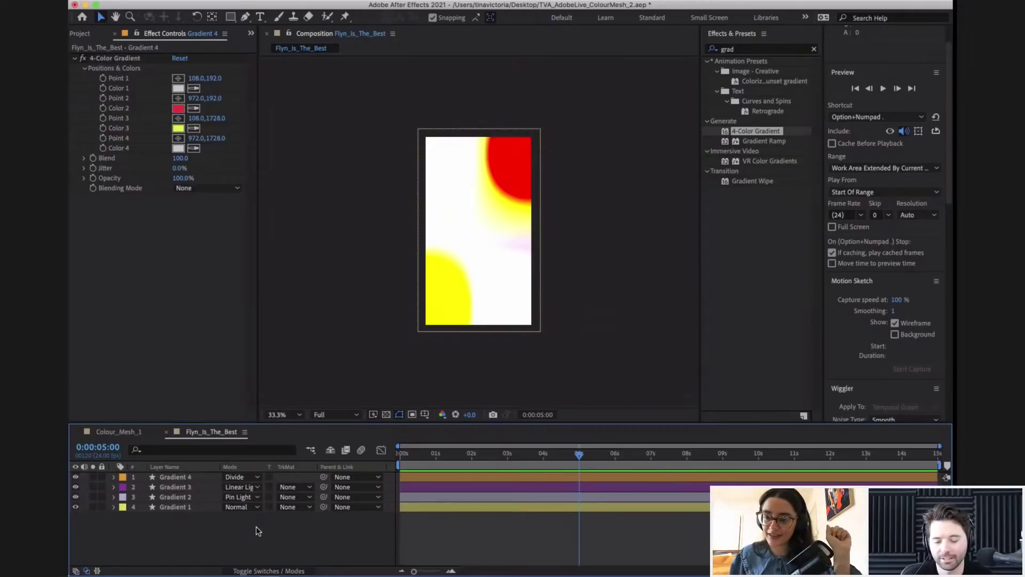
# - Move the current time of the Flyn_Is_The_Best composition to 0:00:00:00
pyautogui.click(239, 497)
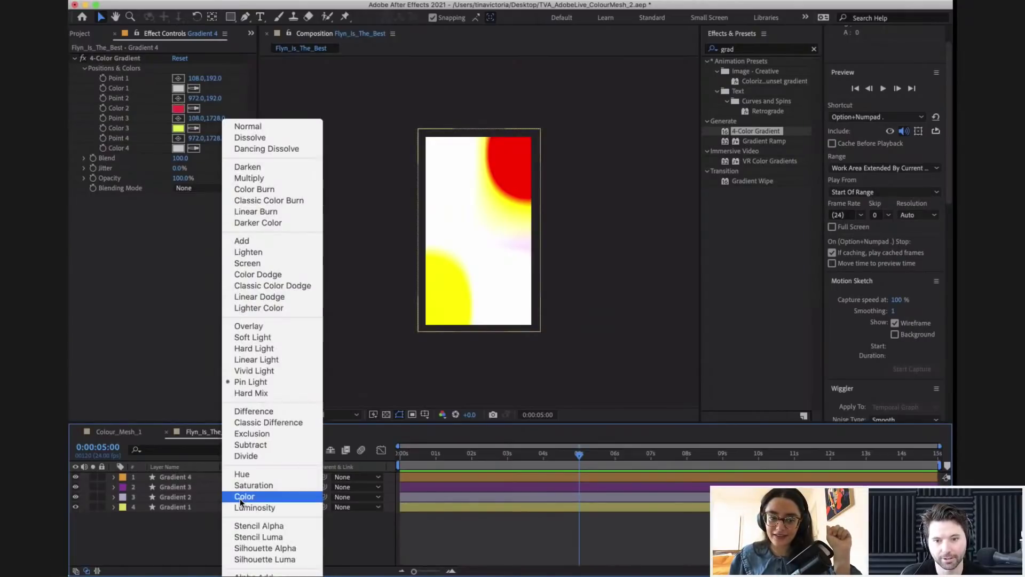
pyautogui.click(193, 534)
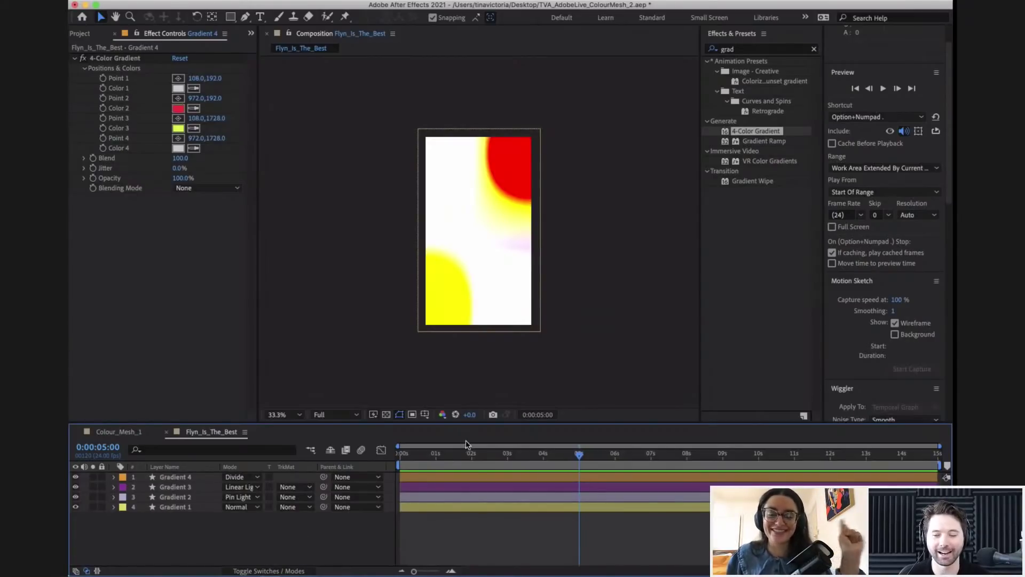
pyautogui.moveTo(422, 453); pyautogui.dragTo(400, 453)
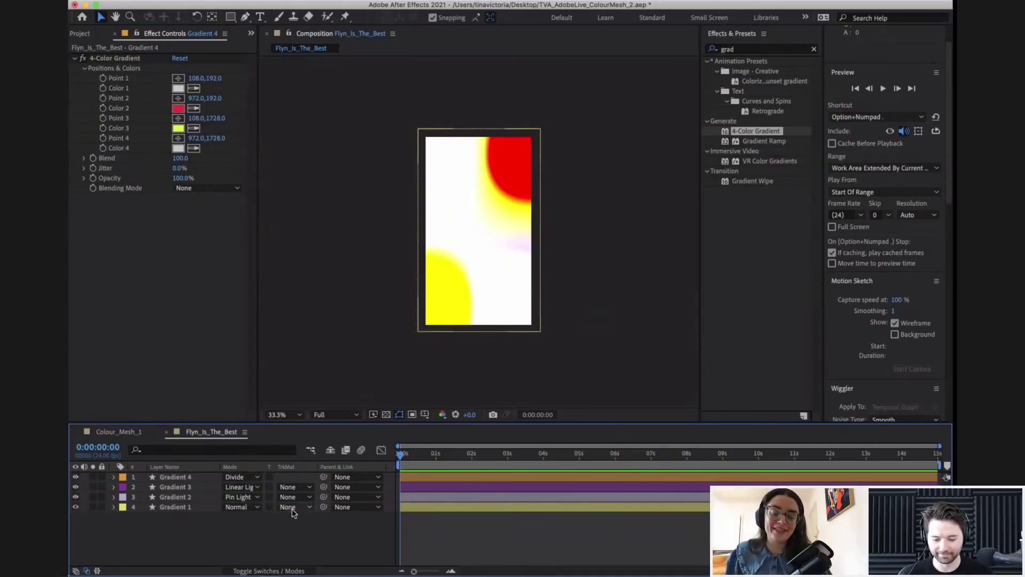
pyautogui.click(235, 498)
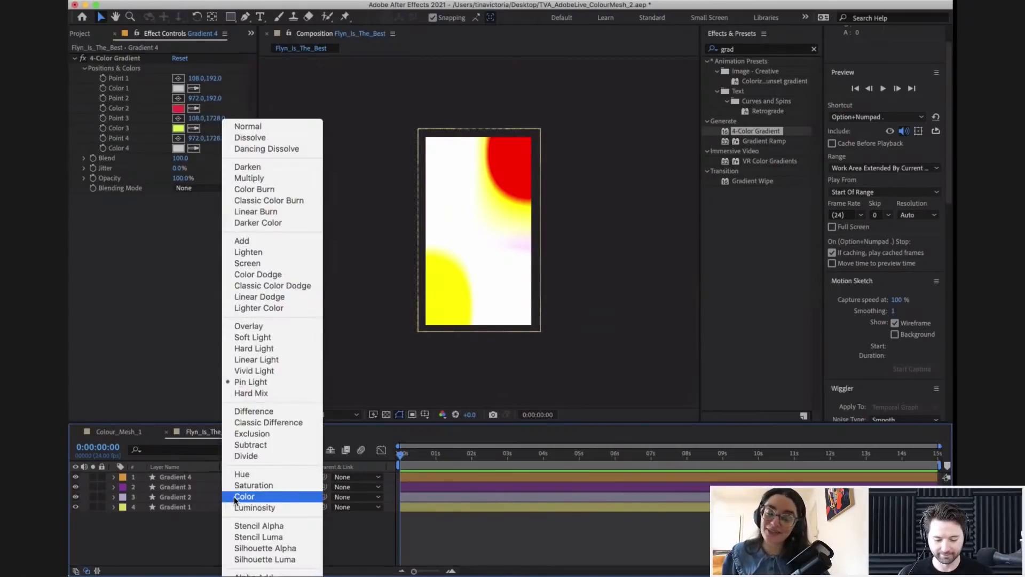
pyautogui.click(168, 518)
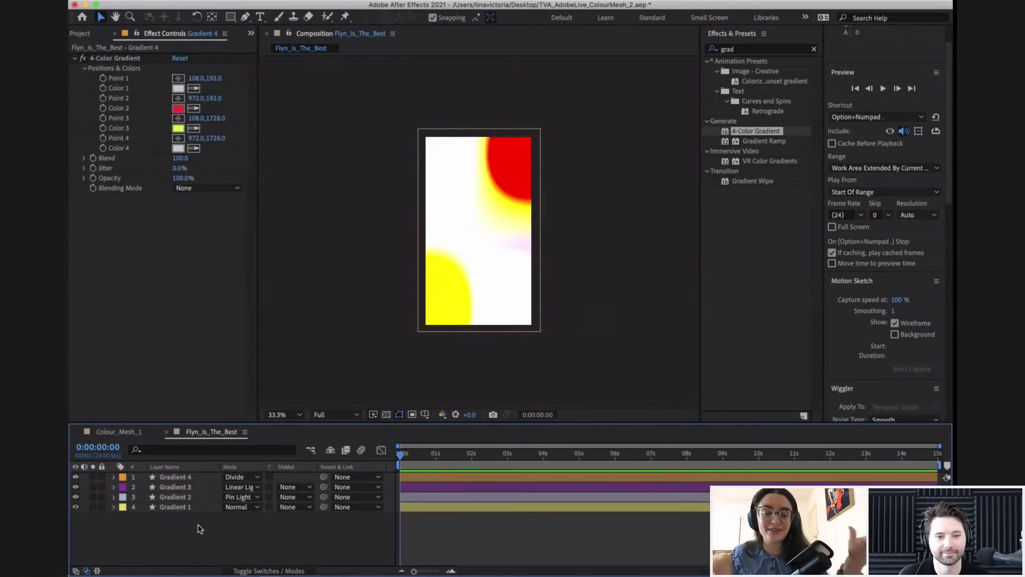
pyautogui.click(239, 496)
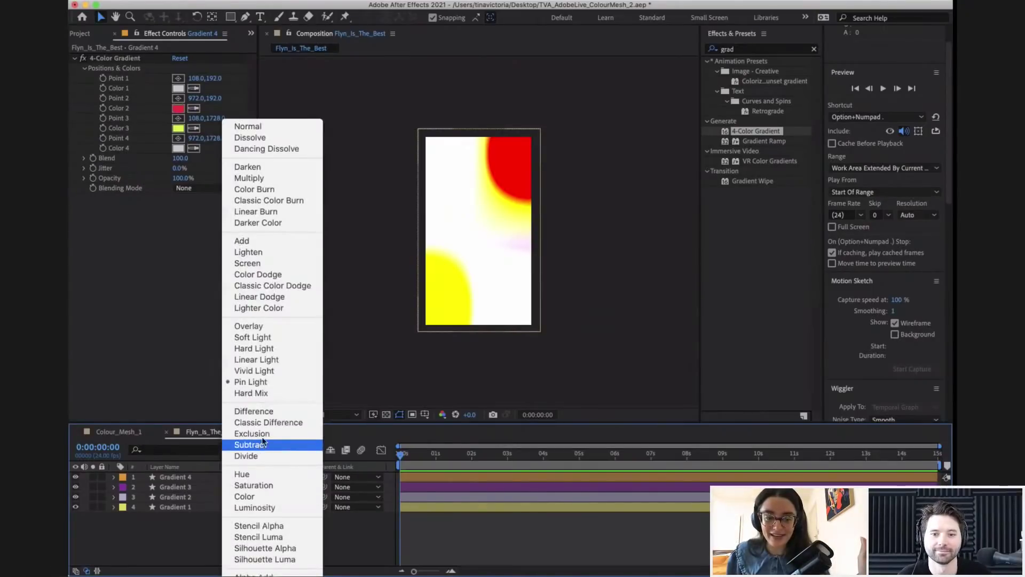
pyautogui.click(174, 530)
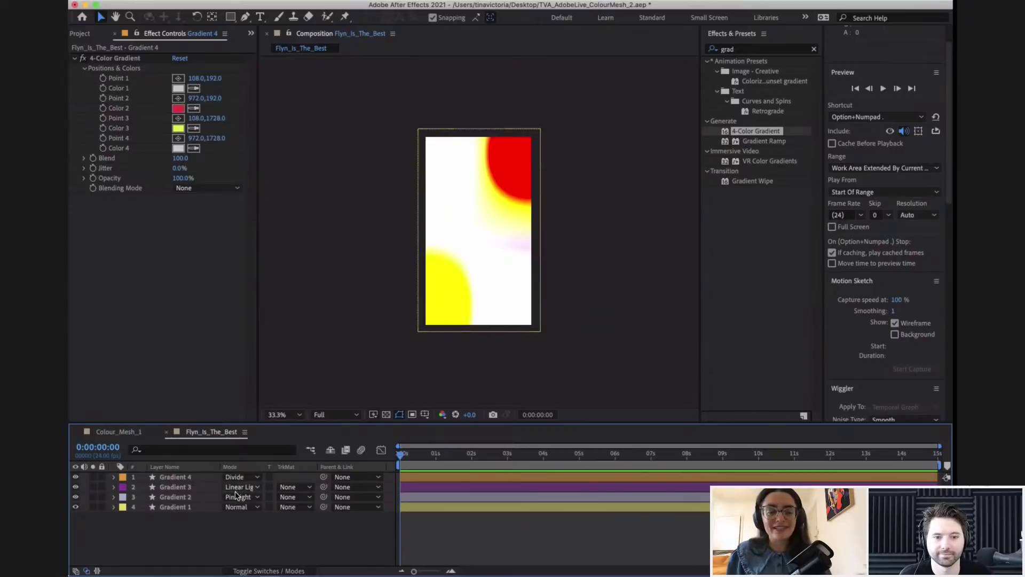
pyautogui.click(237, 499)
pyautogui.click(196, 524)
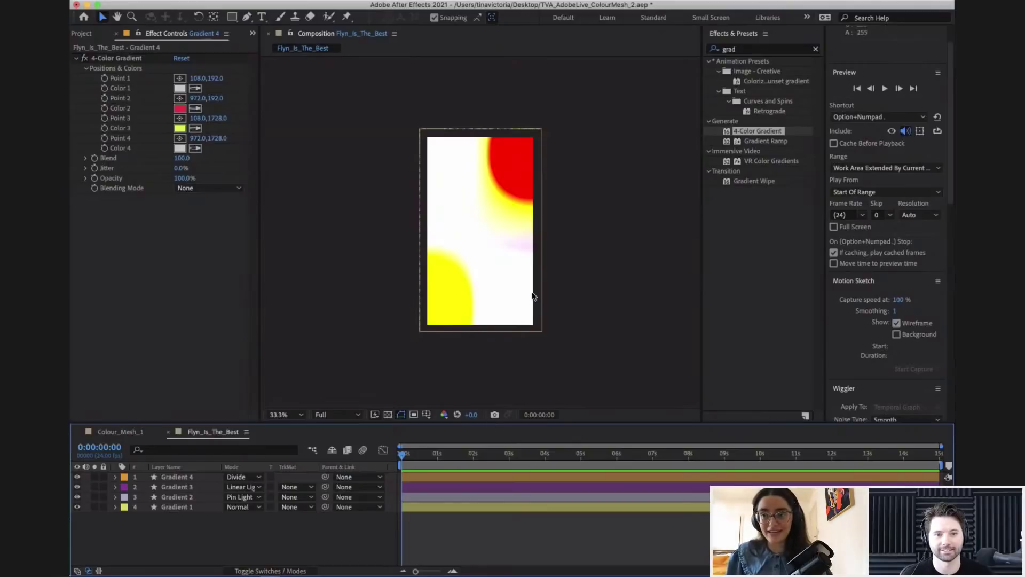
pyautogui.rightClick(298, 537)
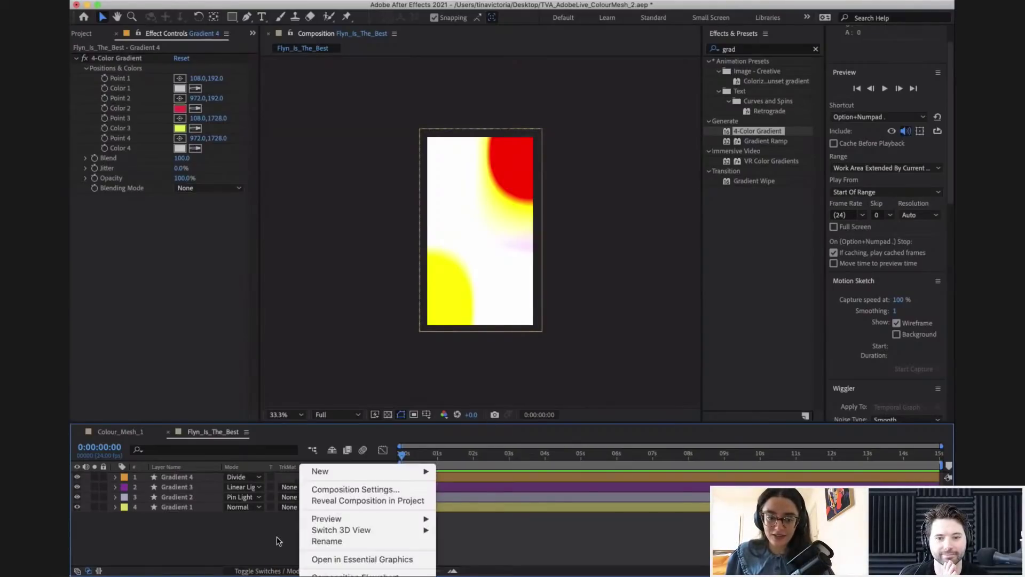
pyautogui.click(282, 535)
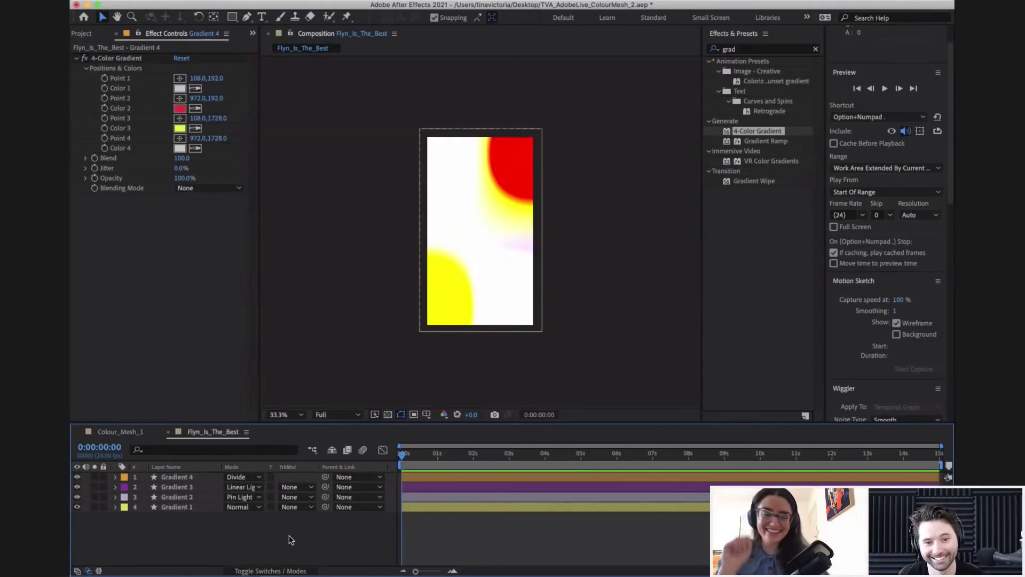
# - Add a null object to the composition above the gradient layers and look over its transform properties
pyautogui.rightClick(176, 534)
pyautogui.moveTo(207, 471)
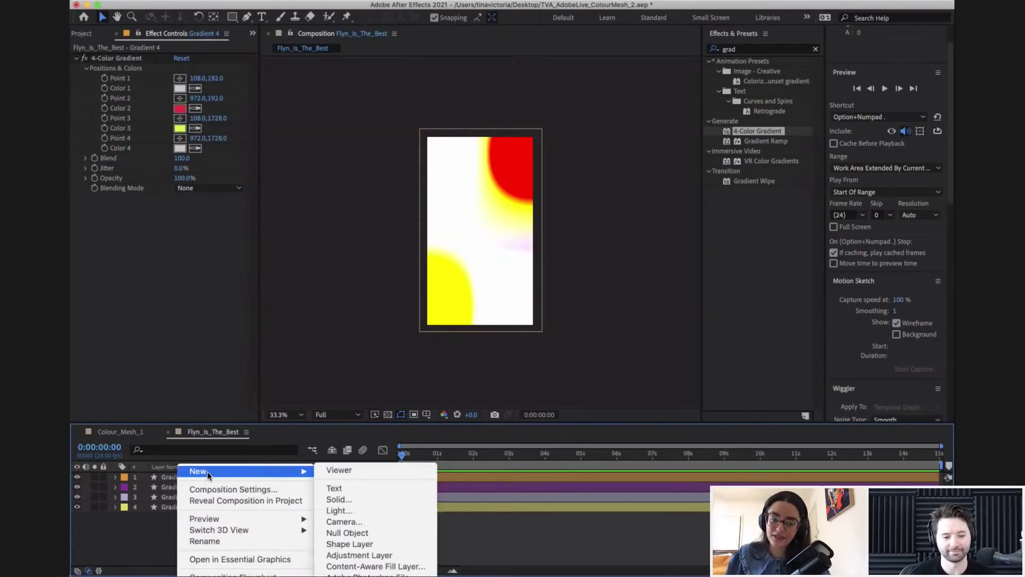
pyautogui.click(373, 533)
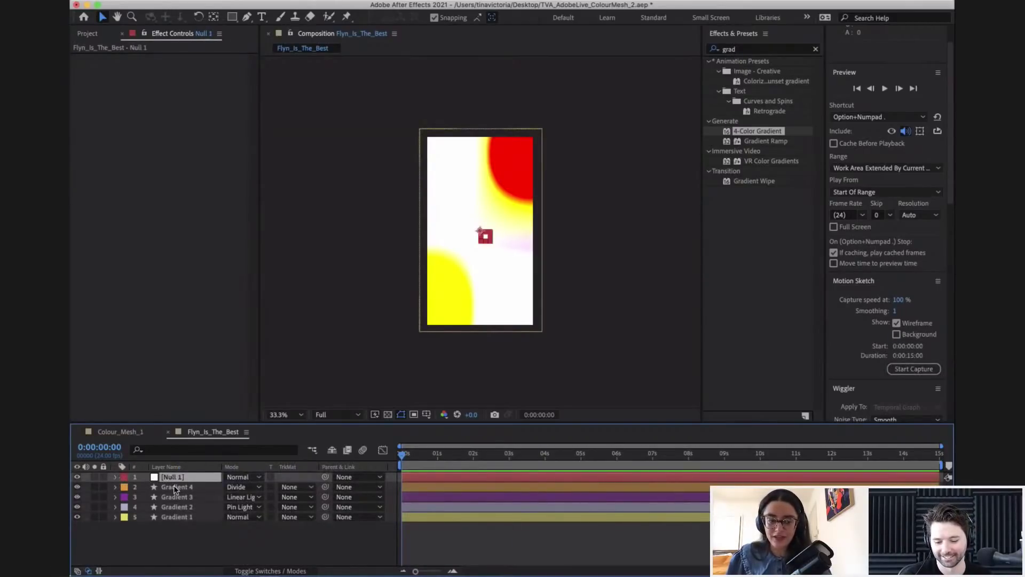
pyautogui.click(114, 476)
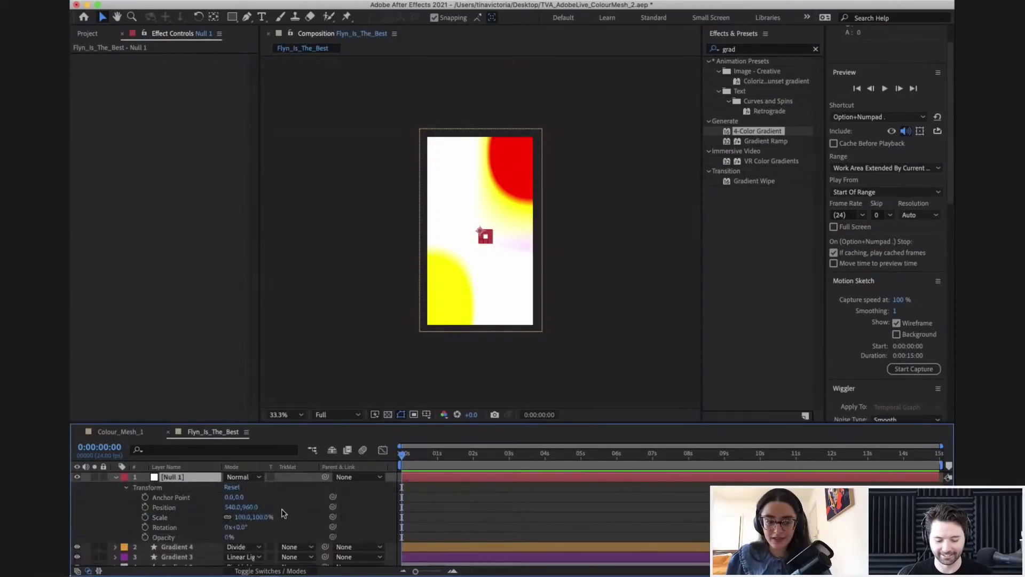
pyautogui.click(115, 477)
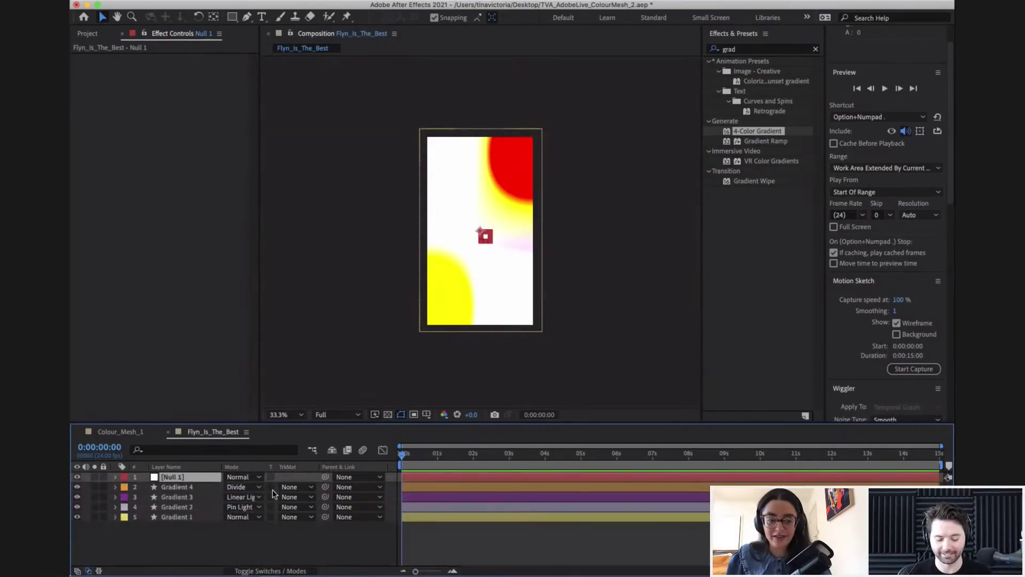
# - Parent the Gradient 1, Gradient 2, Gradient 3 and Gradient 4 layers to the null object
pyautogui.click(201, 487)
pyautogui.keyDown('super'); pyautogui.click(197, 497); pyautogui.keyUp('super')
pyautogui.keyDown('super'); pyautogui.click(195, 507); pyautogui.keyUp('super')
pyautogui.keyDown('super'); pyautogui.click(193, 517); pyautogui.keyUp('super')
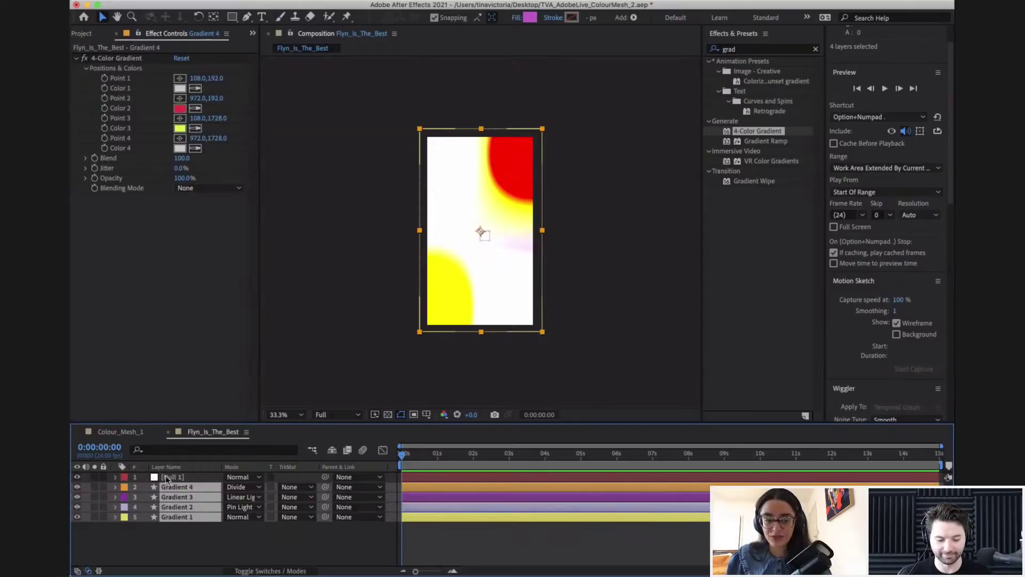
pyautogui.moveTo(325, 487); pyautogui.dragTo(184, 477)
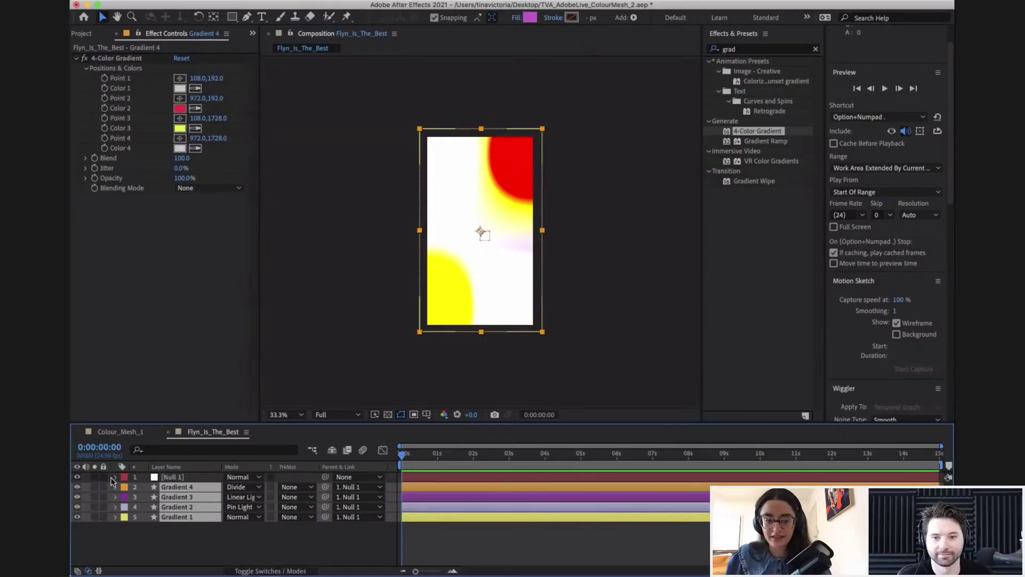
# - Set the scale of the null object to 150%
pyautogui.click(114, 476)
pyautogui.click(242, 517)
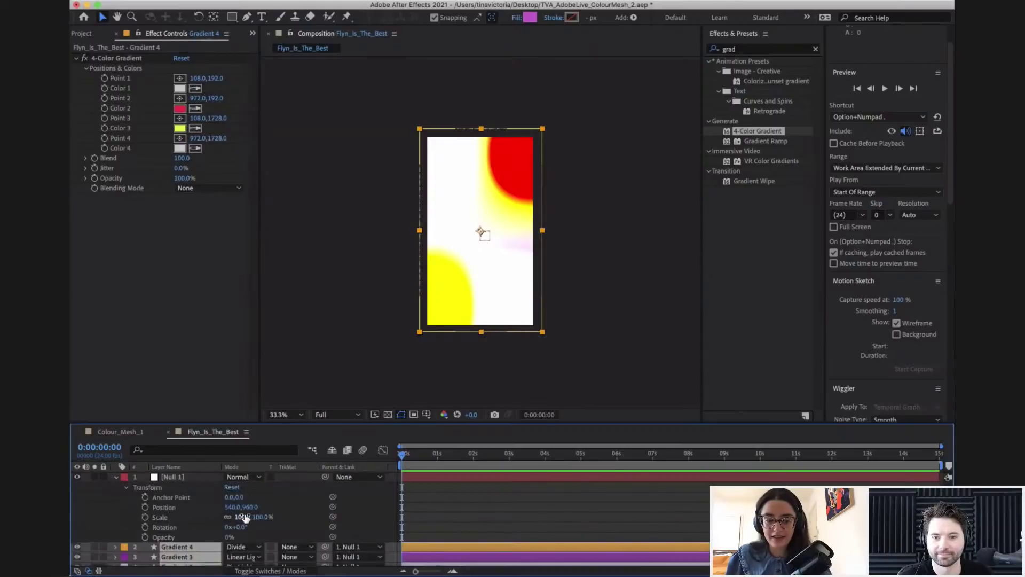
pyautogui.write('150')
pyautogui.press('Return')
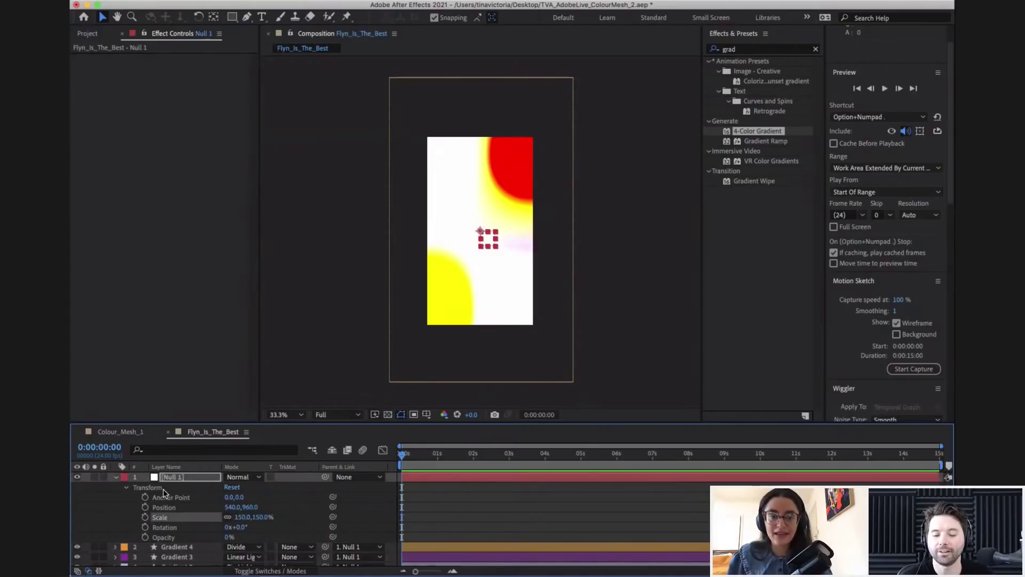
pyautogui.click(115, 477)
# - Undo the null object's scale change and delete the null layer
pyautogui.press('super+a')
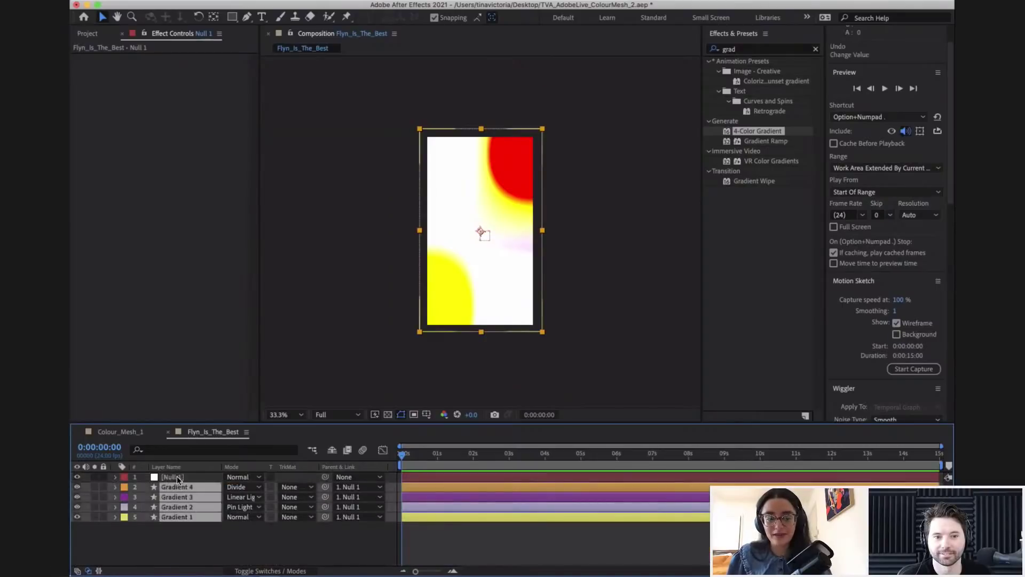
pyautogui.click(190, 535)
pyautogui.click(186, 476)
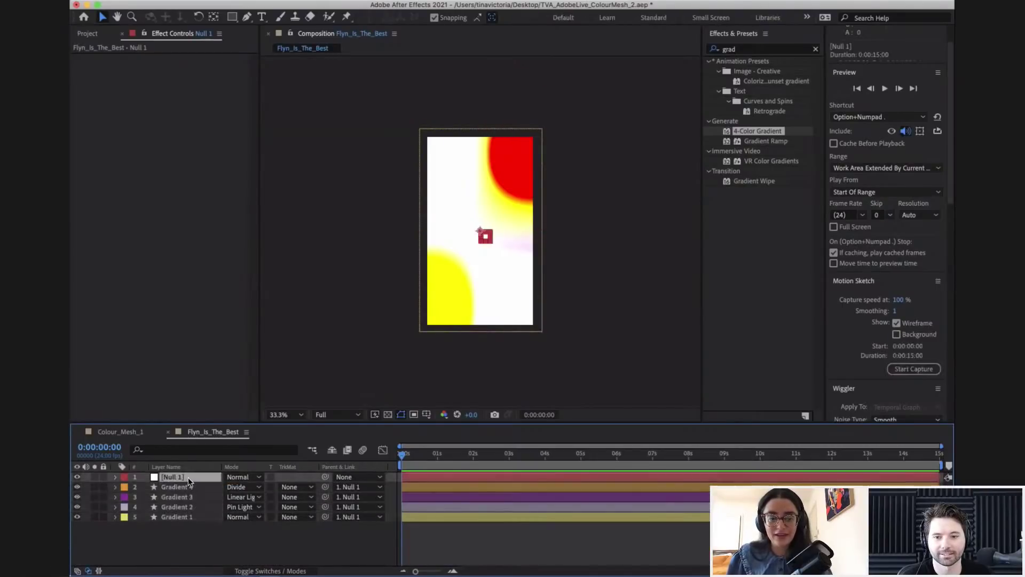
pyautogui.press('Delete')
# - Add a new adjustment layer above the four gradient layers in the Flyn_Is_The_Best composition
pyautogui.rightClick(191, 529)
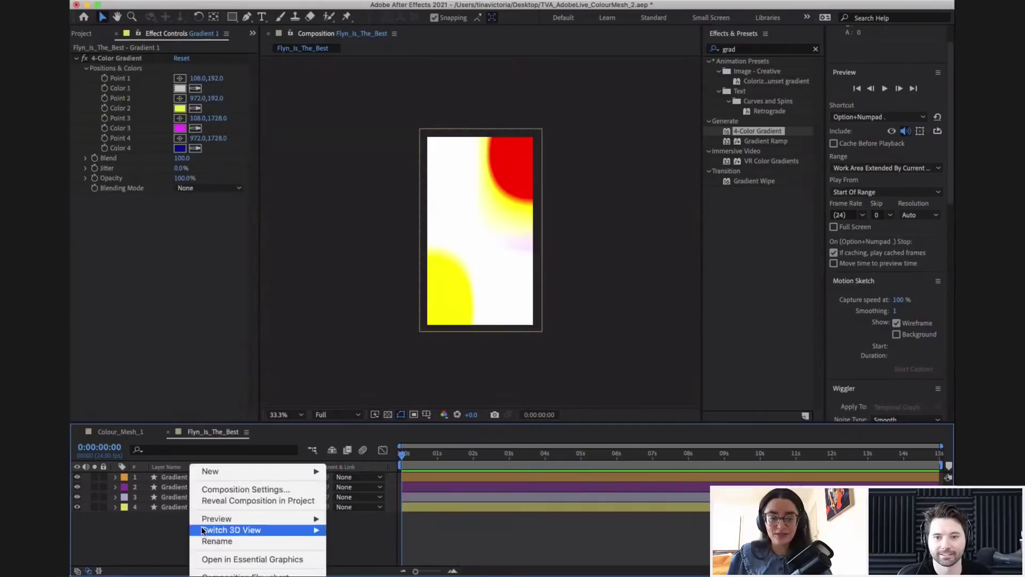
pyautogui.moveTo(298, 475)
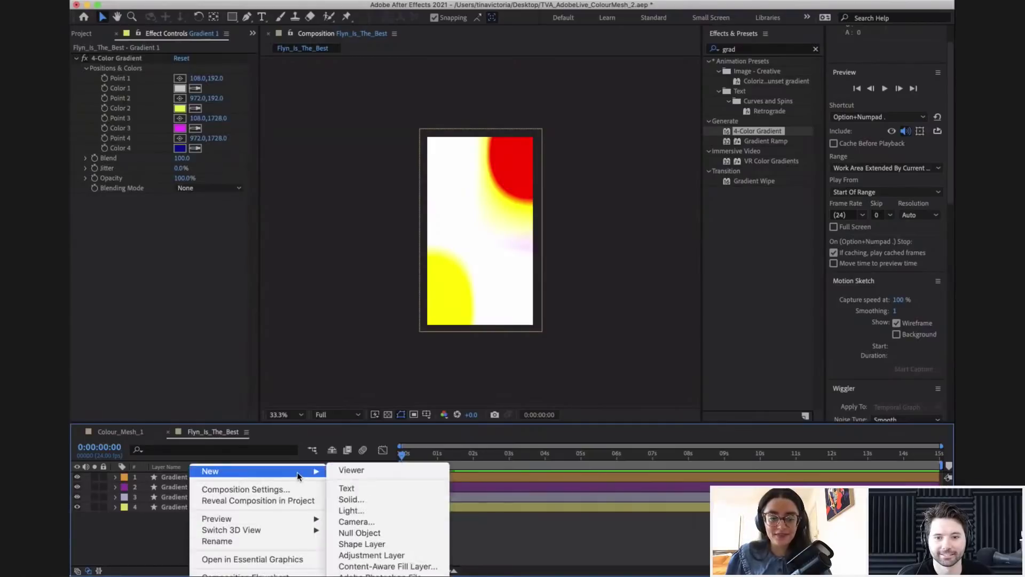
pyautogui.click(400, 556)
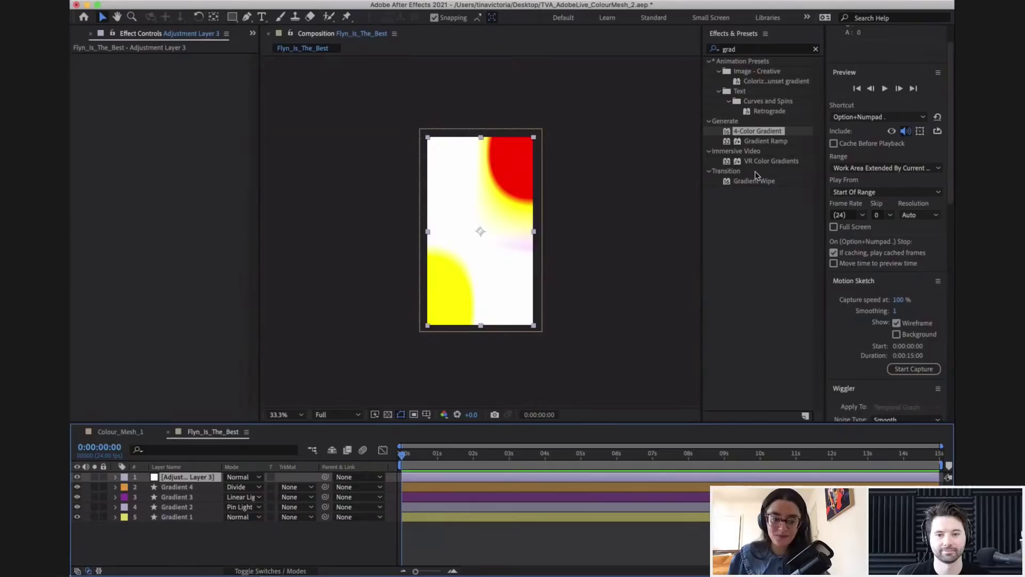
# - Move the adjustment layer below Gradient 4 and back to the top of the layer stack
pyautogui.moveTo(184, 488); pyautogui.dragTo(177, 473)
pyautogui.click(176, 486)
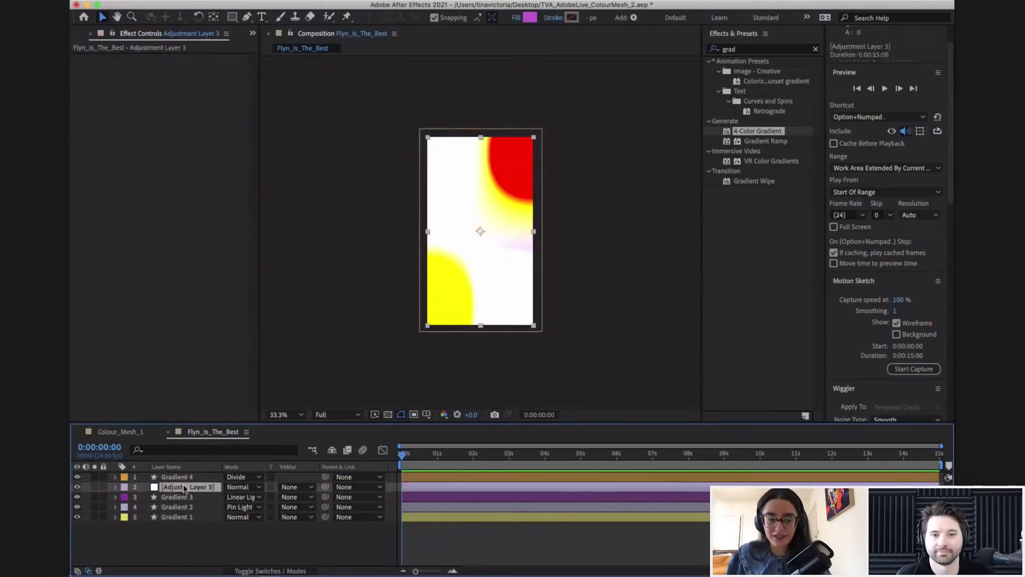
pyautogui.click(181, 478)
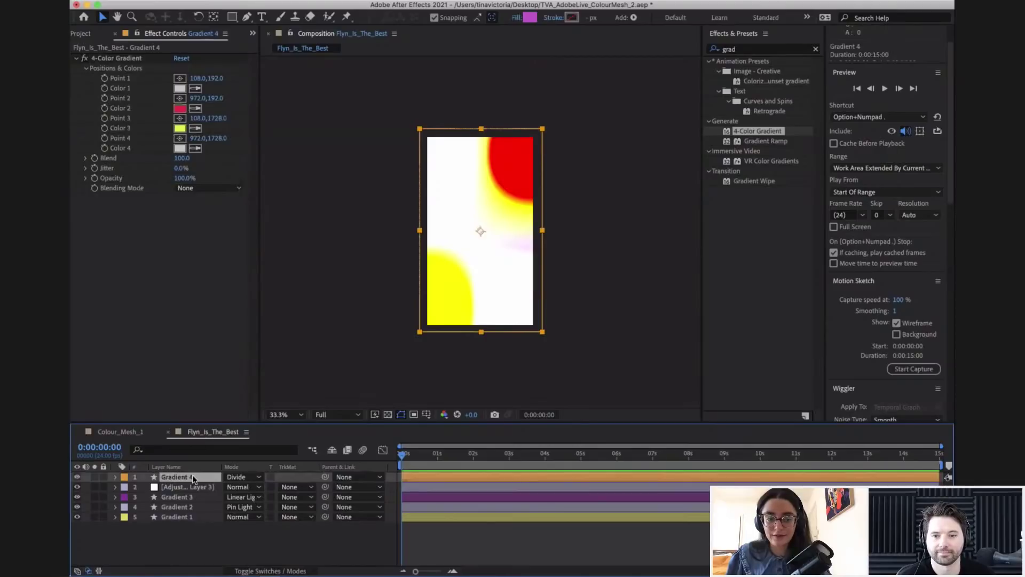
pyautogui.click(187, 487)
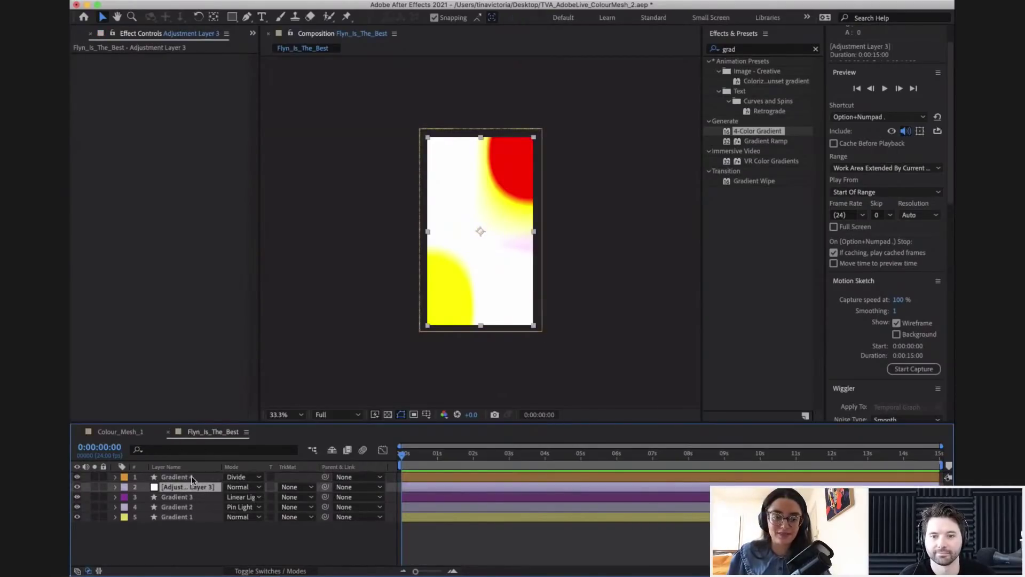
pyautogui.moveTo(191, 475); pyautogui.dragTo(191, 489)
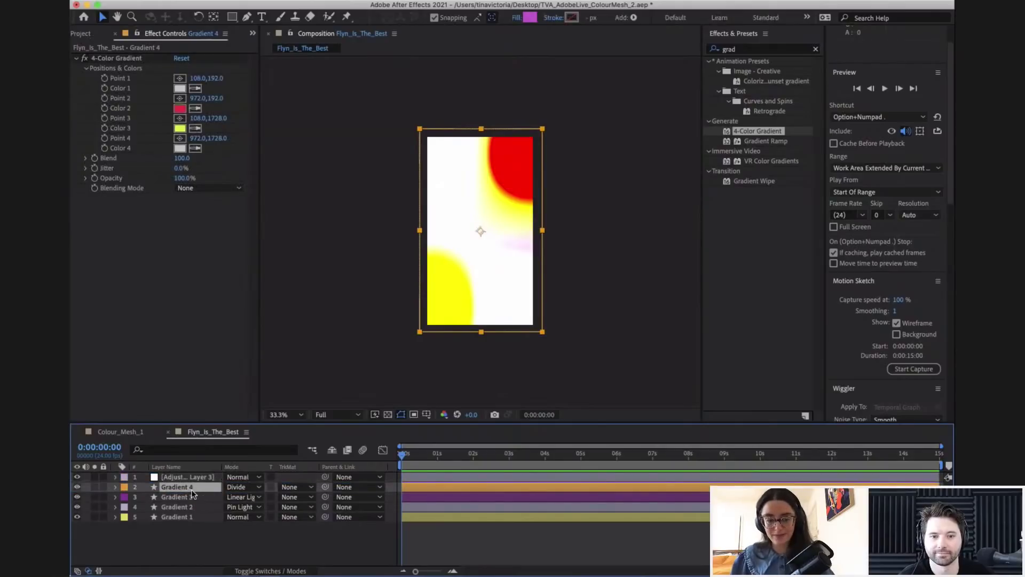
pyautogui.click(197, 530)
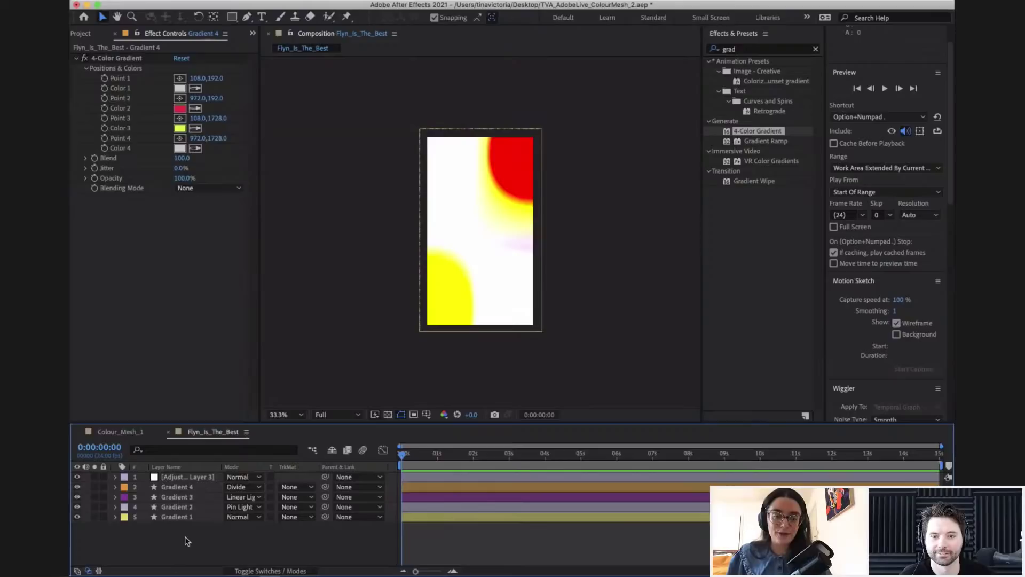
pyautogui.rightClick(201, 542)
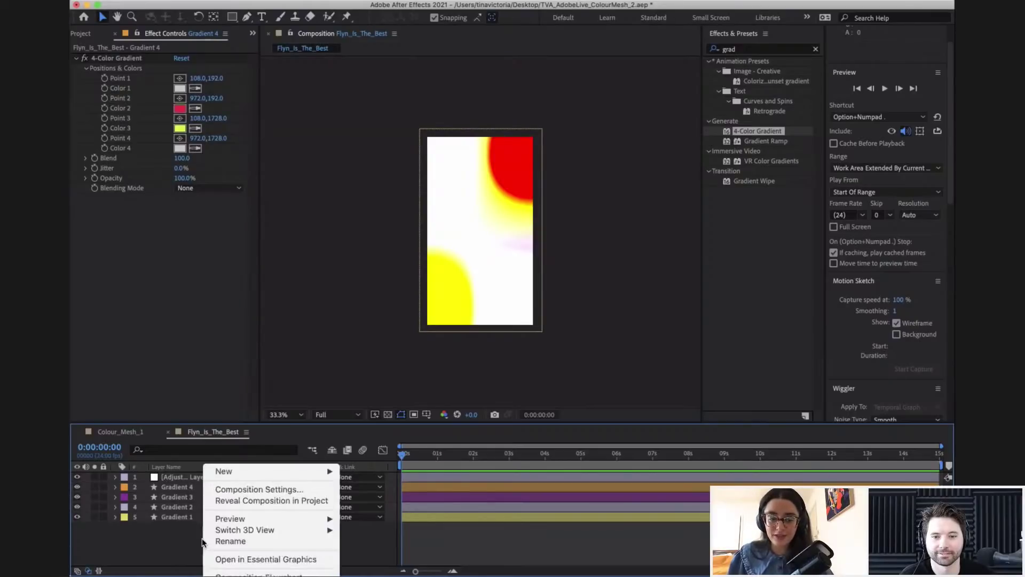
pyautogui.click(202, 543)
pyautogui.rightClick(218, 536)
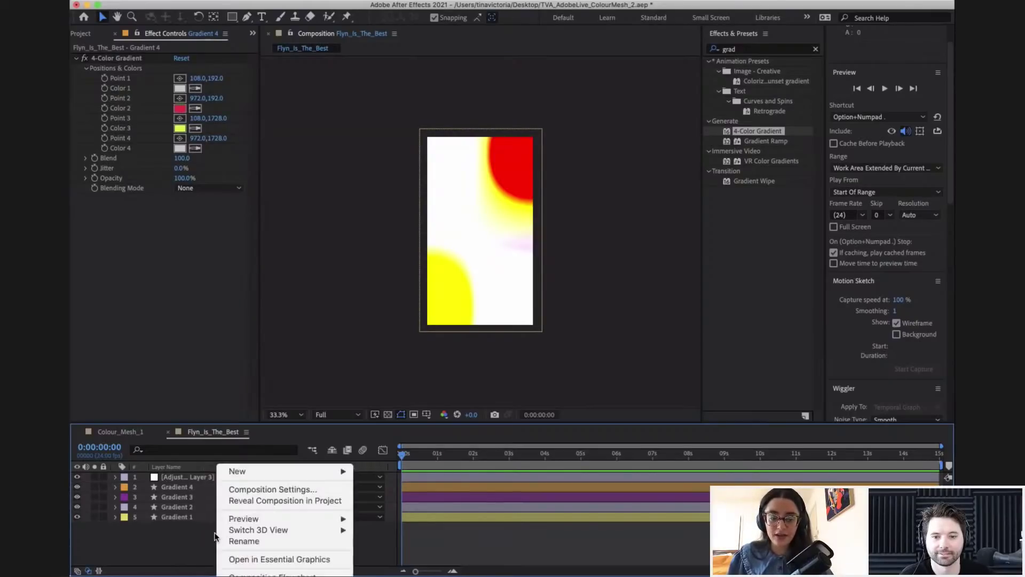
pyautogui.click(182, 534)
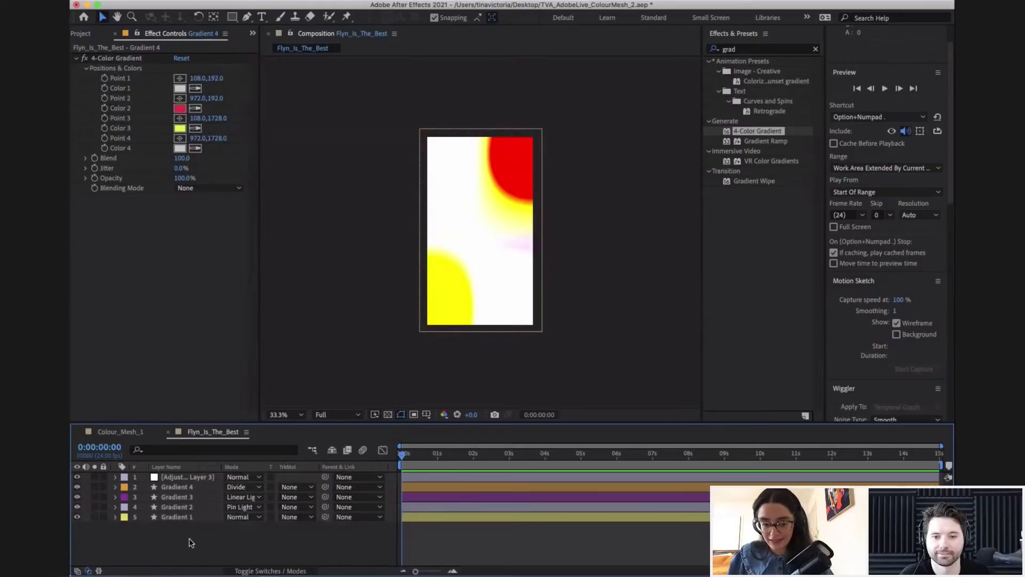
pyautogui.rightClick(237, 544)
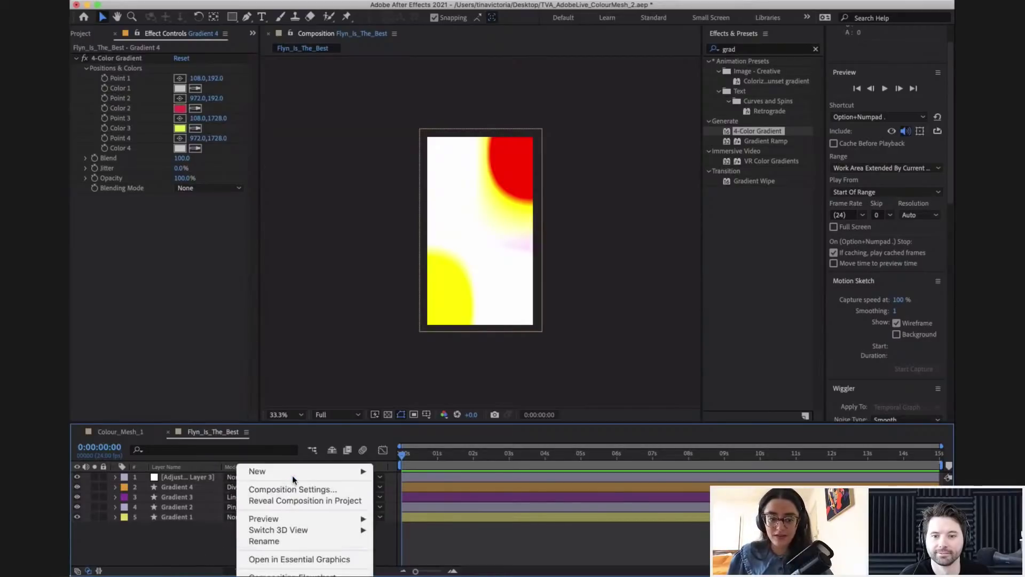
pyautogui.moveTo(331, 478)
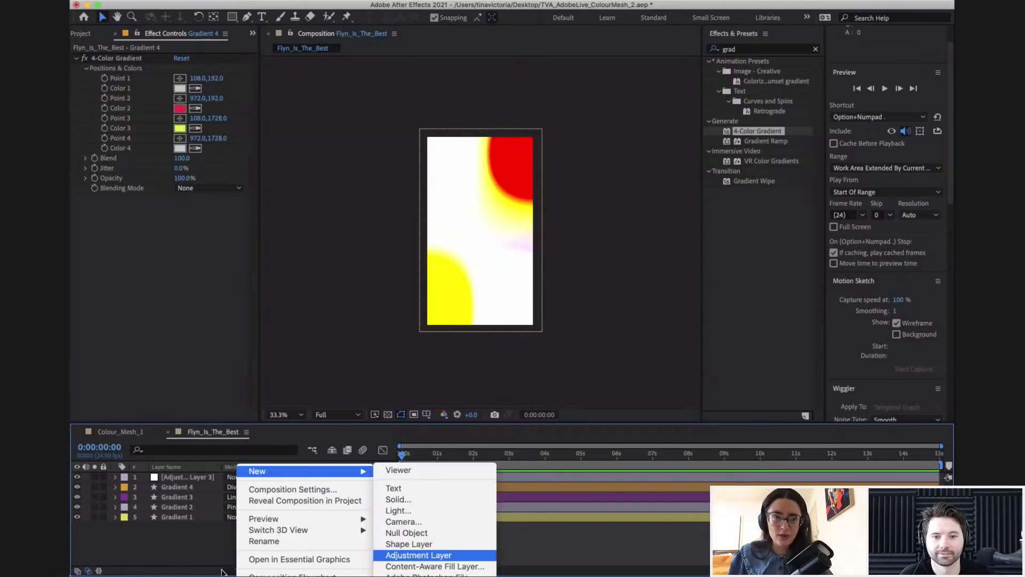
pyautogui.click(190, 548)
pyautogui.click(285, 2)
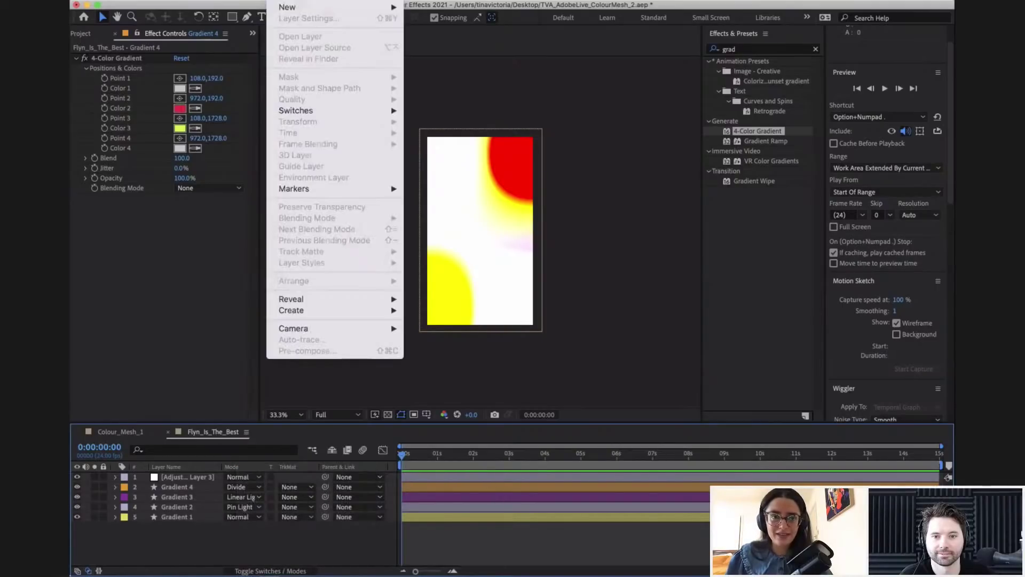
pyautogui.moveTo(288, 8)
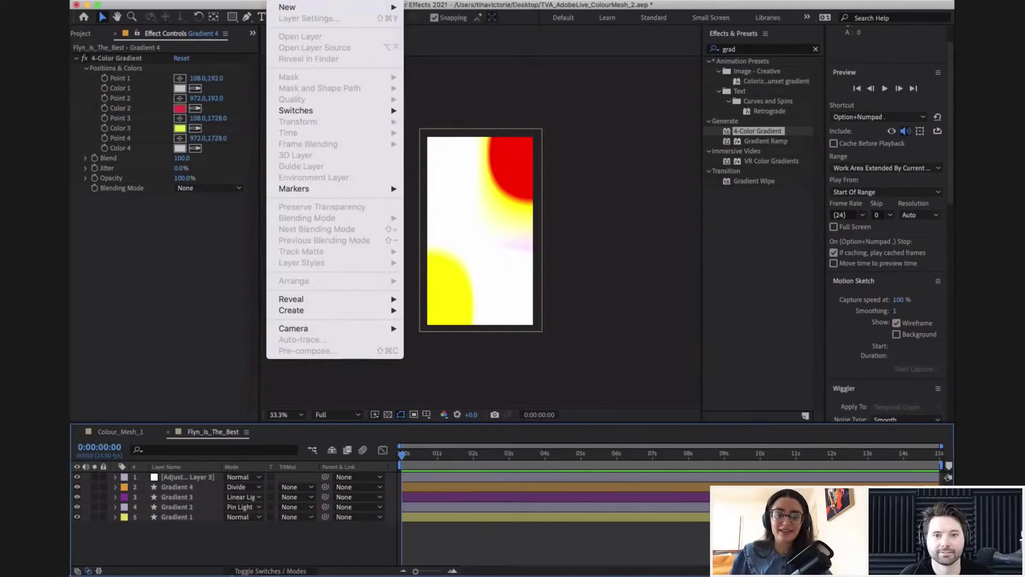
pyautogui.press('Escape')
# - Search the effects for "mesh" and apply Mesh Warp to the adjustment layer
pyautogui.click(194, 480)
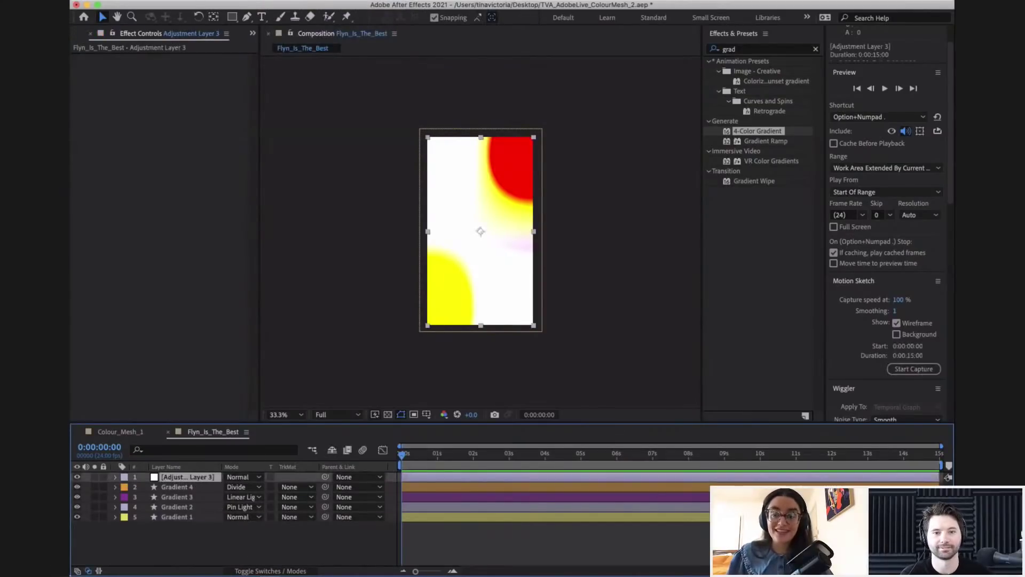
pyautogui.moveTo(747, 49); pyautogui.dragTo(701, 48)
pyautogui.write('mesh')
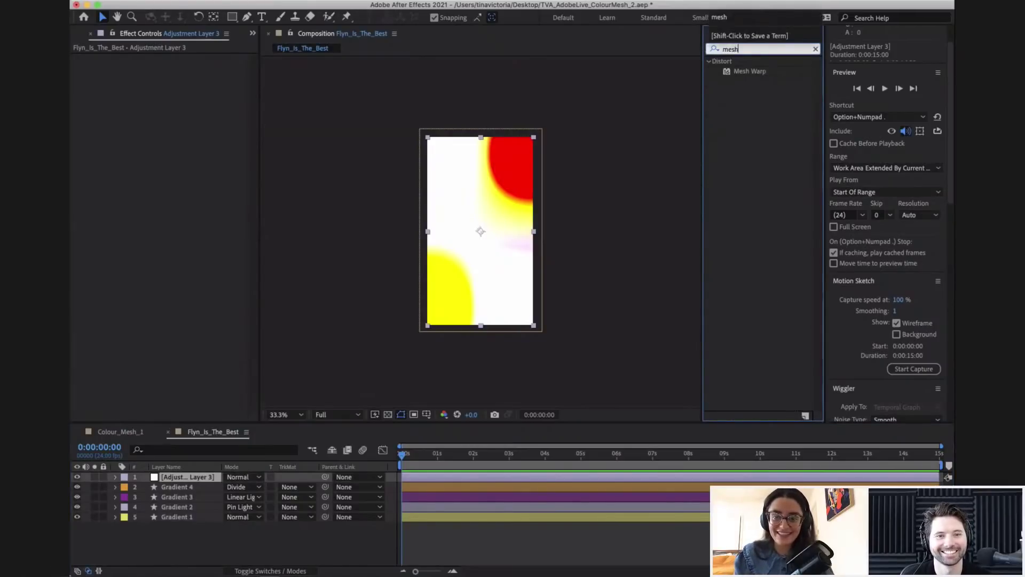
pyautogui.moveTo(755, 73); pyautogui.dragTo(175, 479)
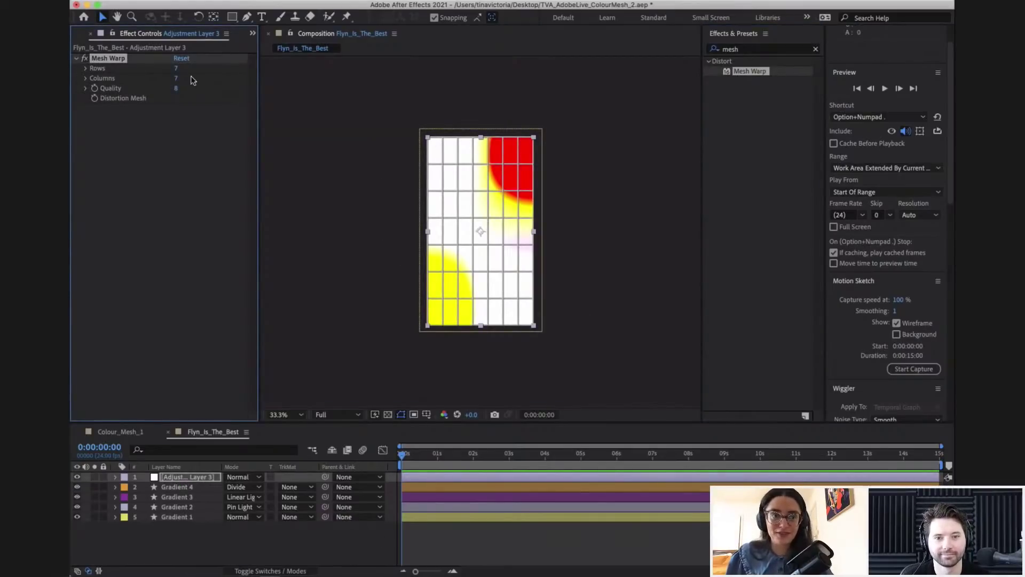
# - Set the Mesh Warp grid on the adjustment layer to 4 rows and 4 columns
pyautogui.click(176, 69)
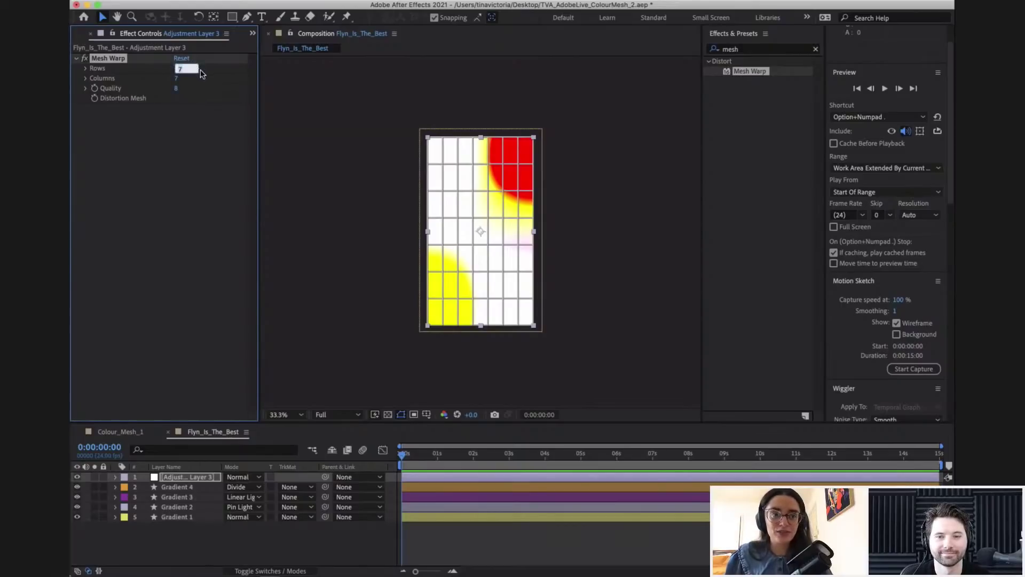
pyautogui.write('4')
pyautogui.press('Tab')
pyautogui.write('4')
pyautogui.press('Tab')
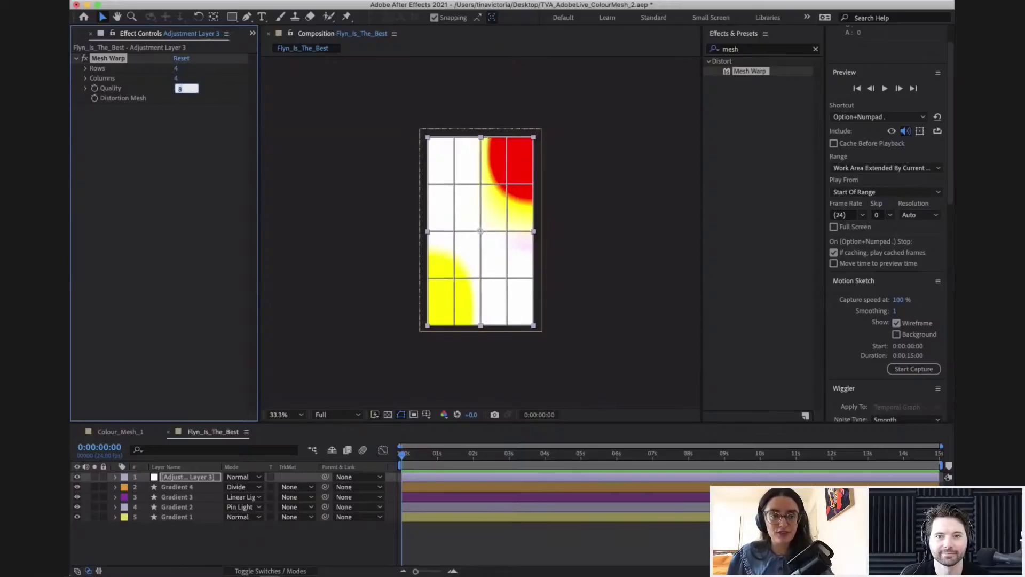
pyautogui.click(298, 545)
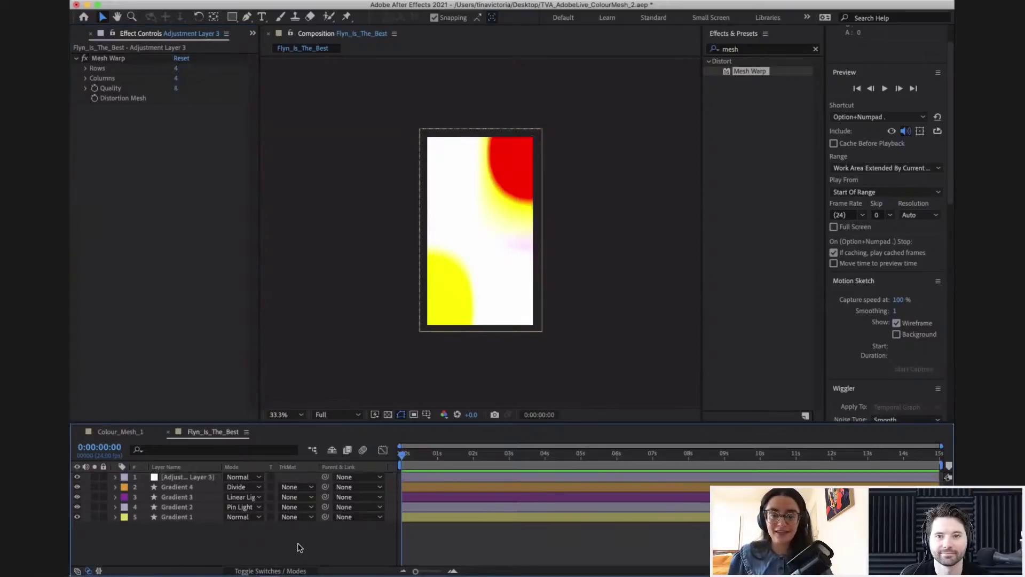
pyautogui.click(198, 477)
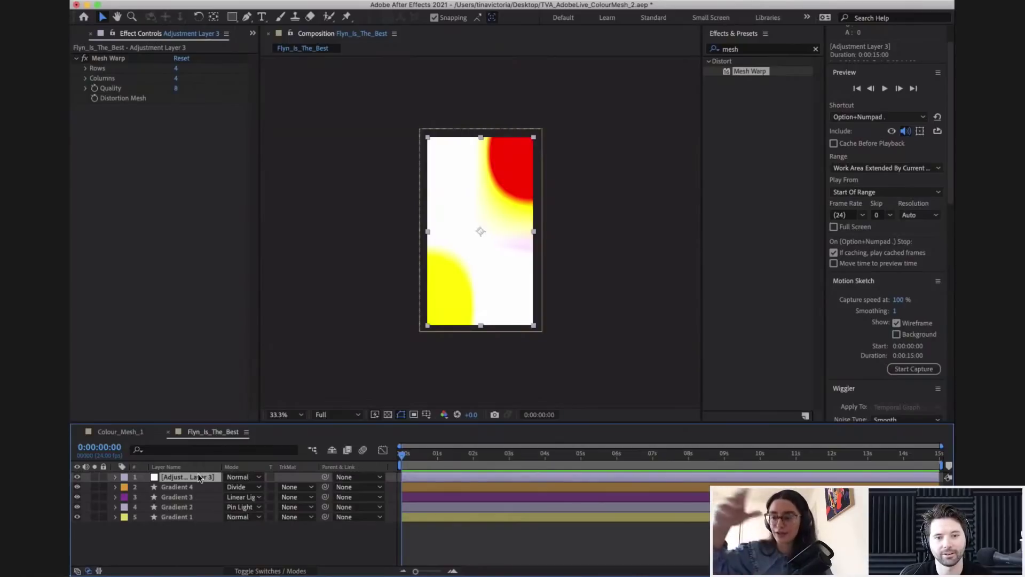
pyautogui.click(250, 553)
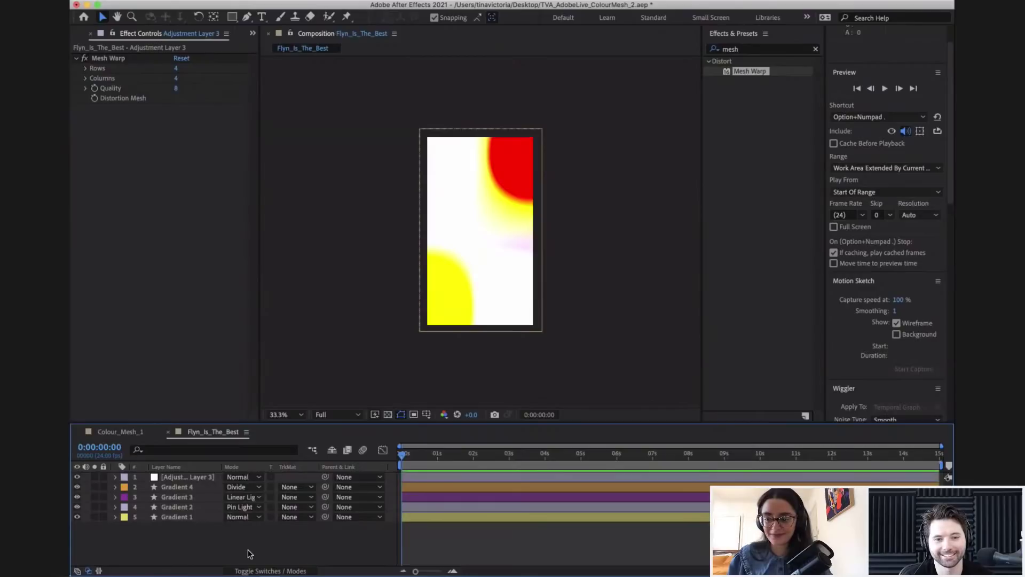
# - Set the Mesh Warp grid on the adjustment layer to 3 rows and 3 columns
pyautogui.click(174, 476)
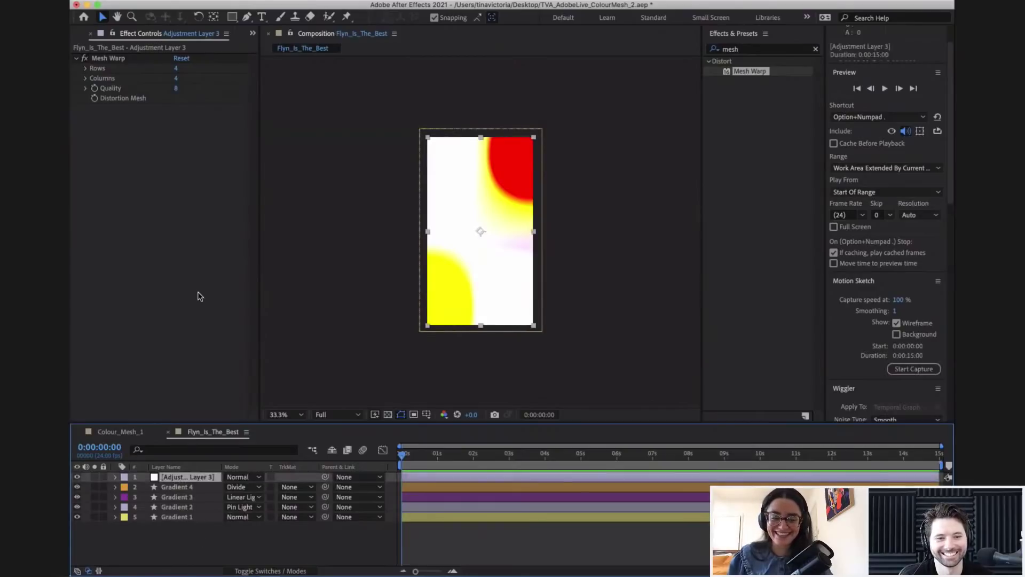
pyautogui.click(176, 69)
pyautogui.write('3')
pyautogui.press('Tab')
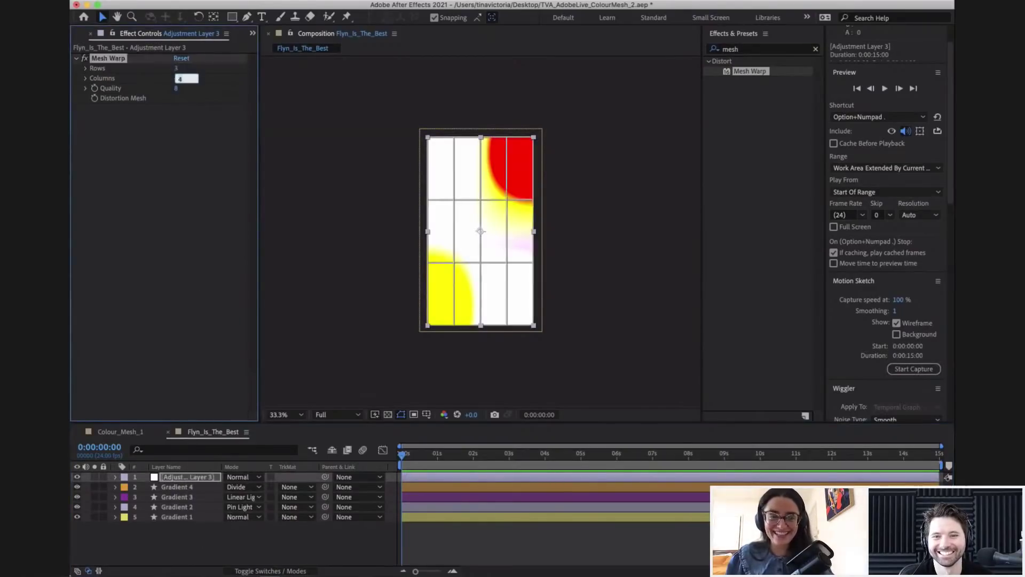
pyautogui.write('3')
pyautogui.press('Tab')
# - Set the composition view magnification to 50% and keep the adjustment layer selected
pyautogui.click(597, 309)
pyautogui.press('.')
pyautogui.press('.')
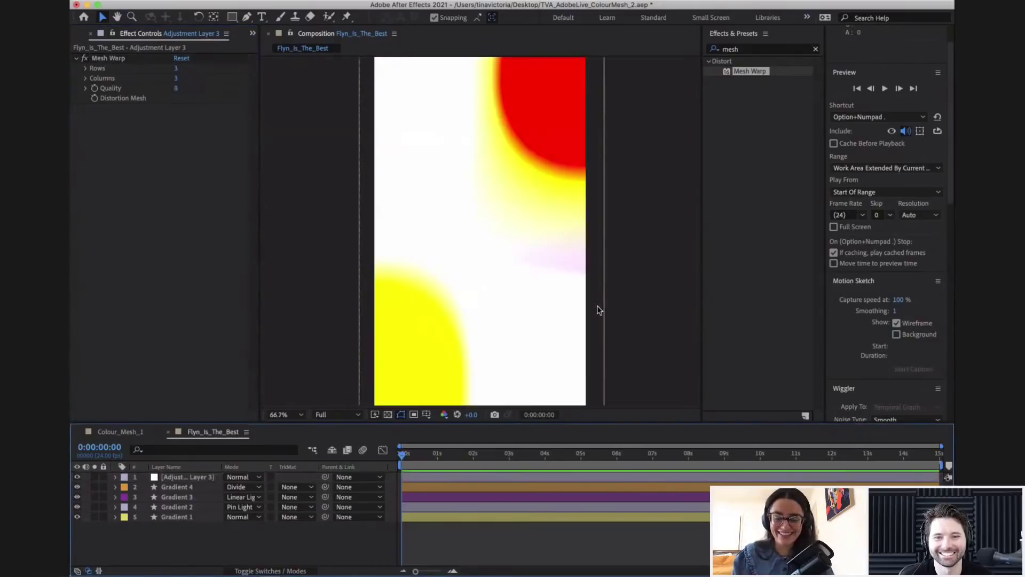
pyautogui.click(182, 476)
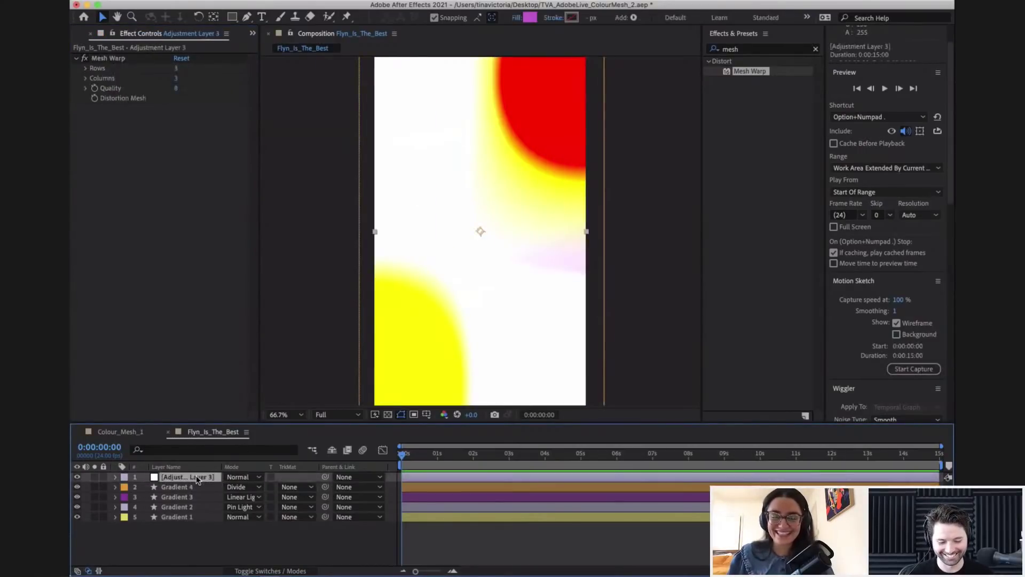
pyautogui.click(299, 416)
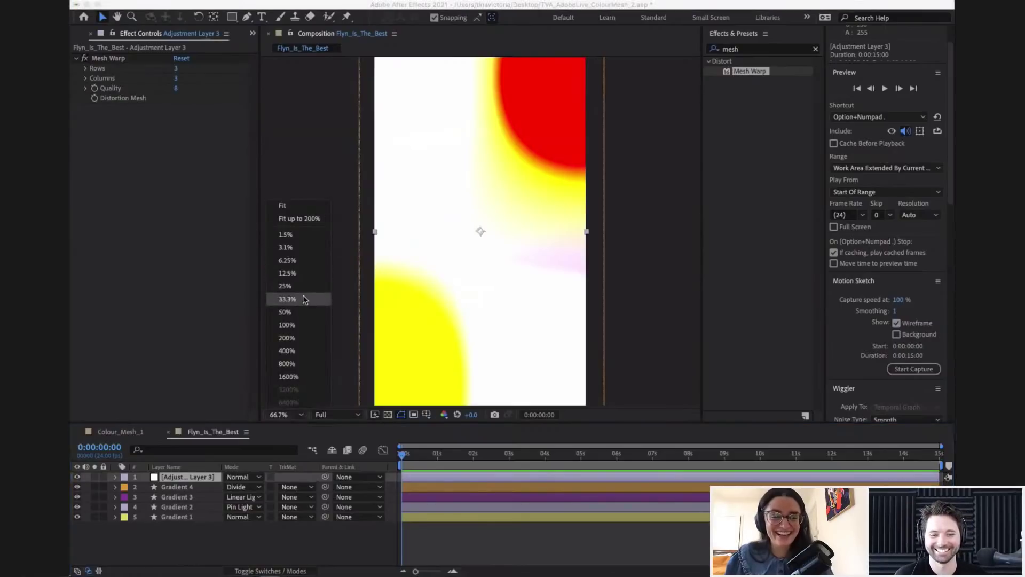
pyautogui.click(300, 311)
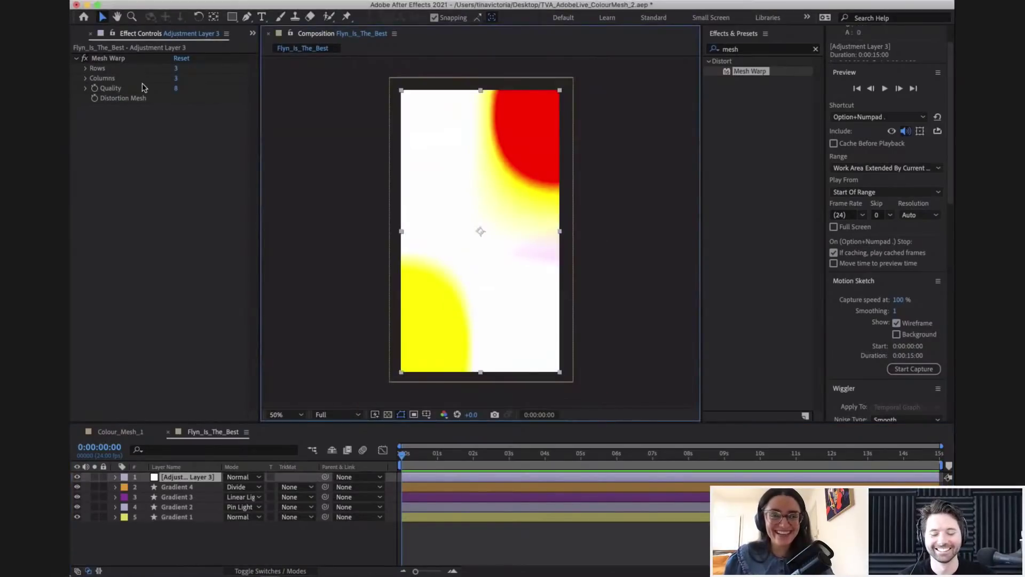
pyautogui.click(113, 69)
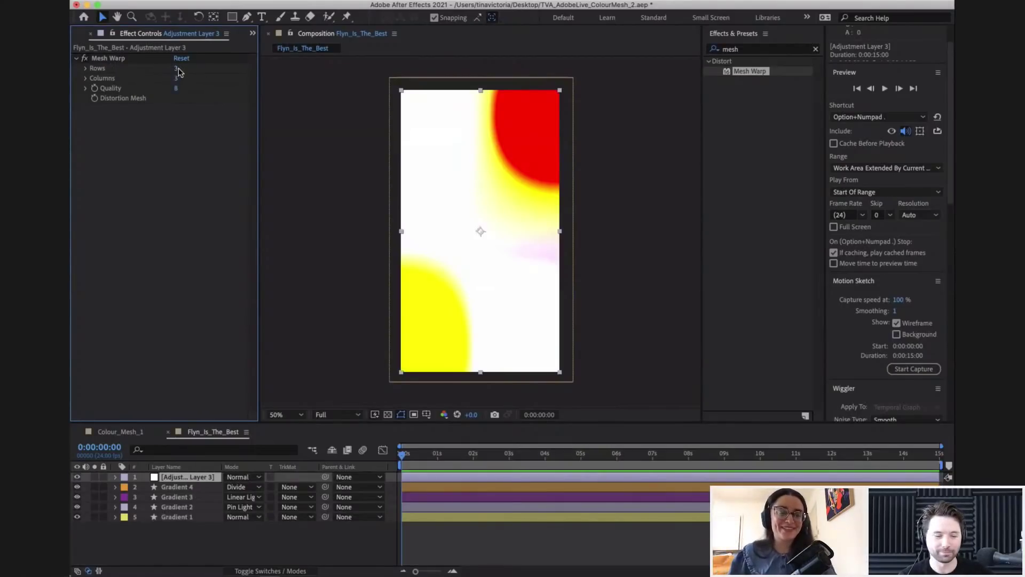
pyautogui.click(178, 68)
pyautogui.press('Return')
# - Expand the adjustment layer's effects in the timeline and select Mesh Warp to show its grid in the composition
pyautogui.click(165, 522)
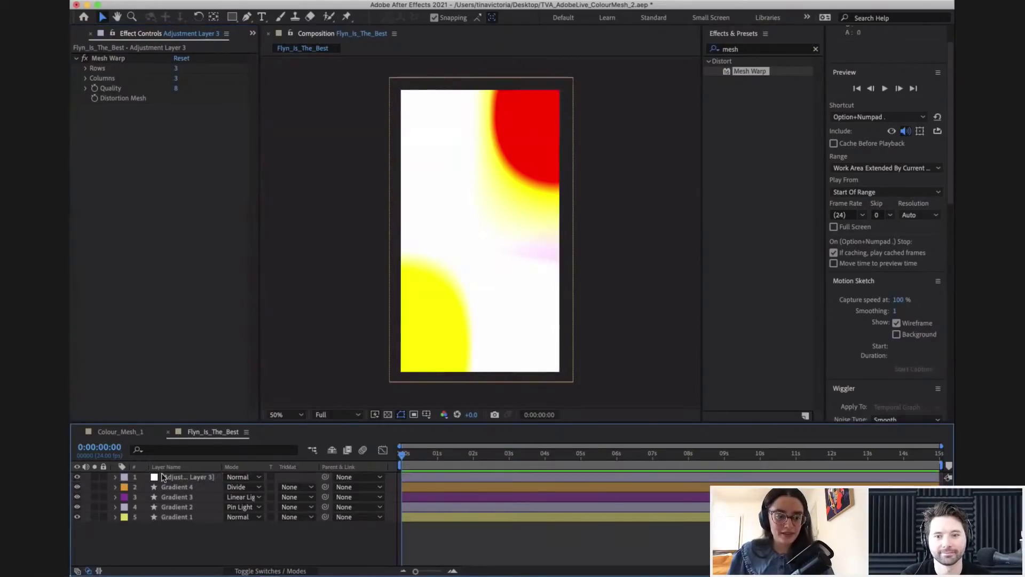
pyautogui.click(162, 476)
pyautogui.click(115, 478)
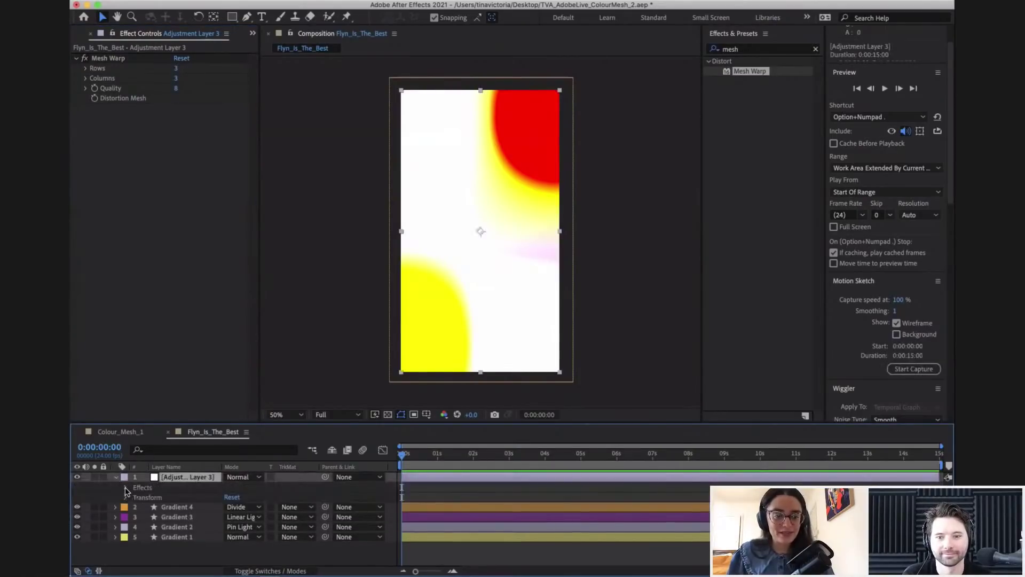
pyautogui.click(126, 488)
pyautogui.click(159, 498)
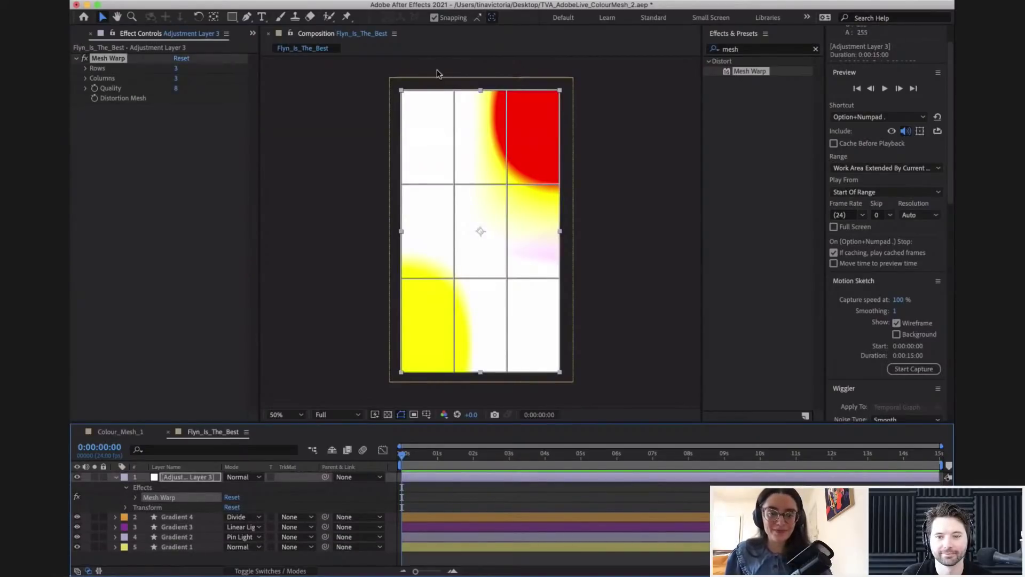
# - Curve the upper horizontal mesh line by pulling the upper-left interior point's right handle down and its left handle up and outward
pyautogui.click(506, 184)
pyautogui.click(454, 185)
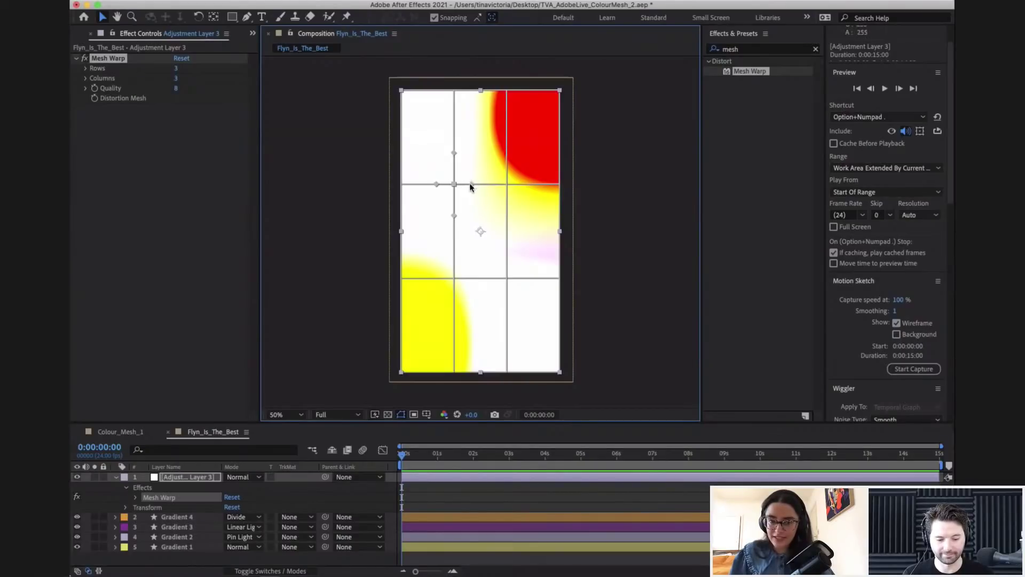
pyautogui.moveTo(473, 186); pyautogui.dragTo(492, 219)
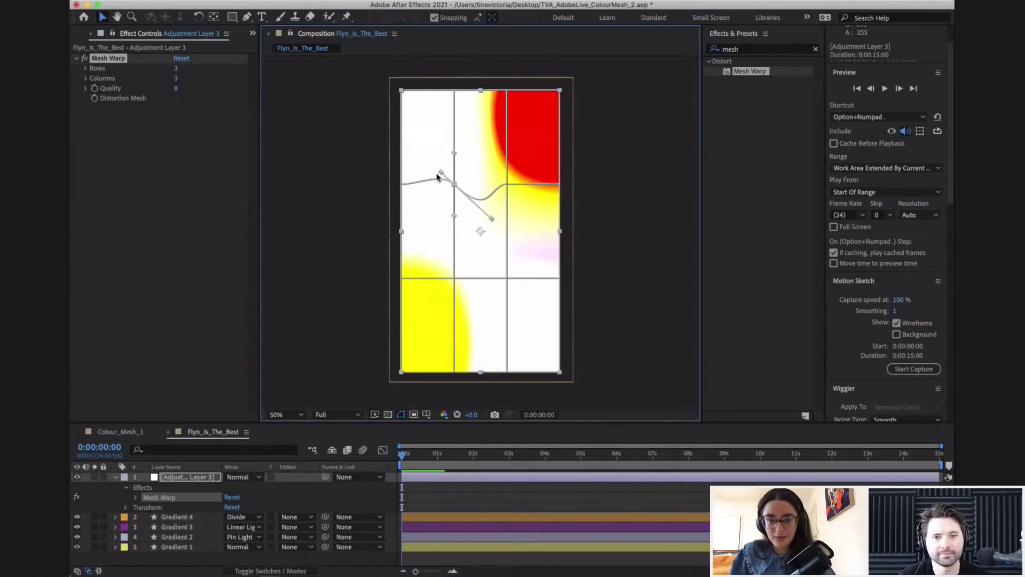
pyautogui.moveTo(440, 173); pyautogui.dragTo(409, 145)
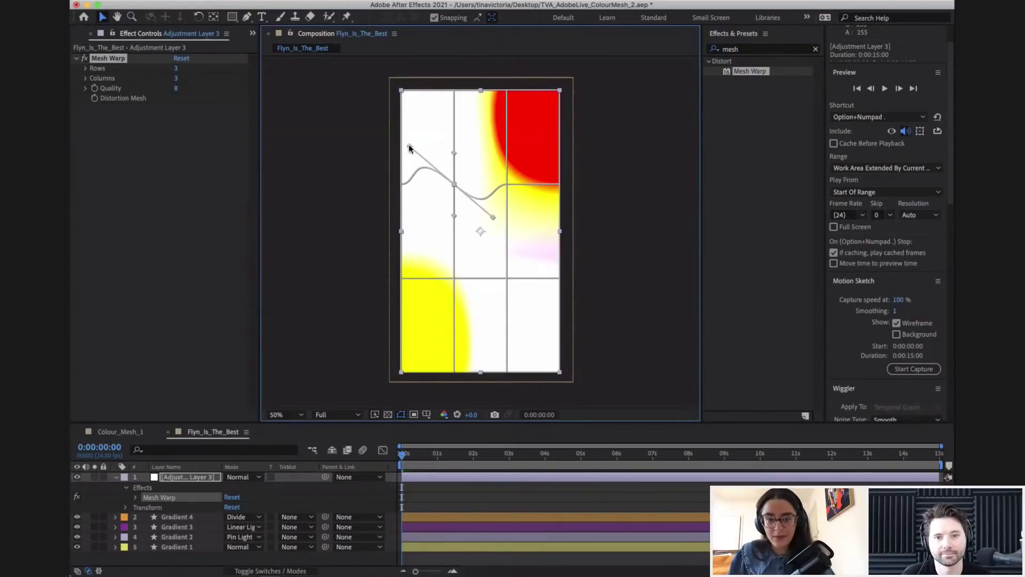
# - Bend the mesh around the upper-right interior point by lengthening and tilting its right, left and upper handles
pyautogui.click(506, 183)
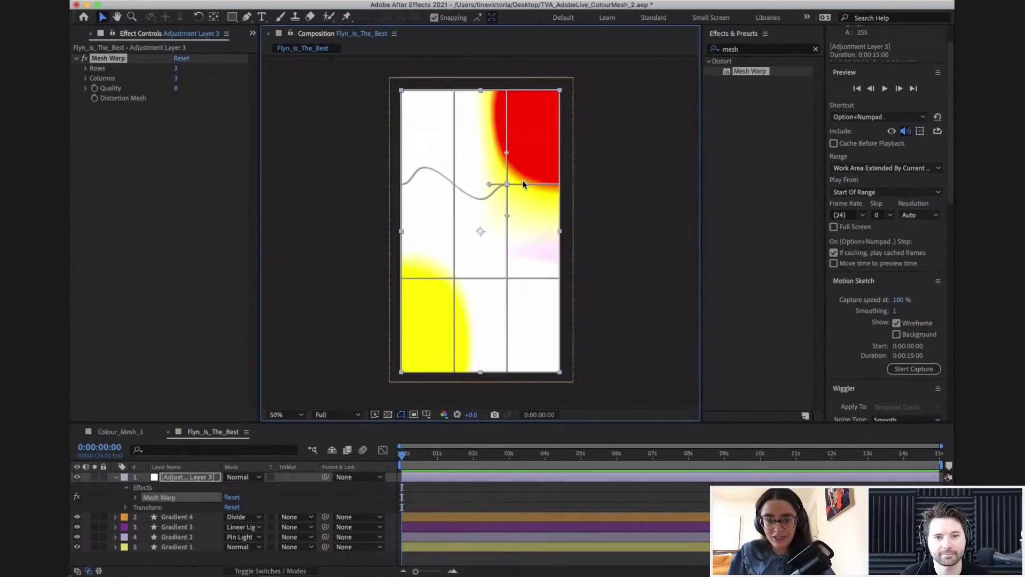
pyautogui.moveTo(524, 184); pyautogui.dragTo(545, 154)
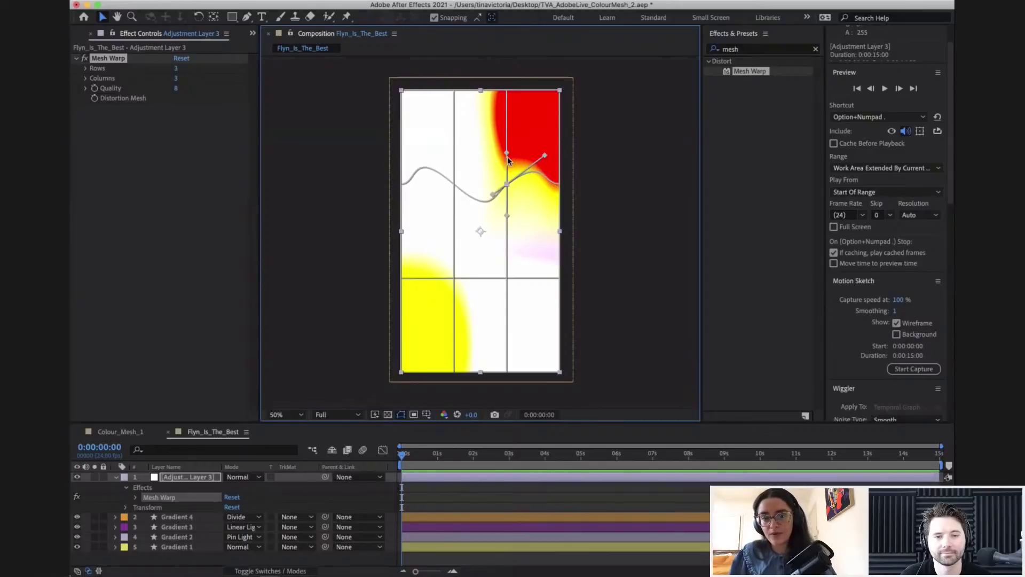
pyautogui.moveTo(487, 198); pyautogui.dragTo(458, 195)
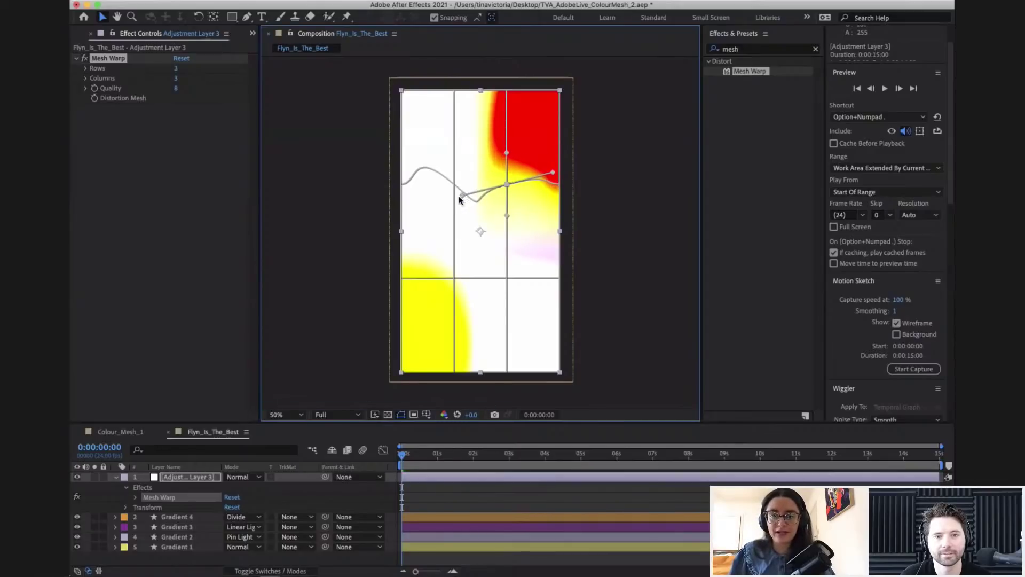
pyautogui.moveTo(506, 152); pyautogui.dragTo(497, 112)
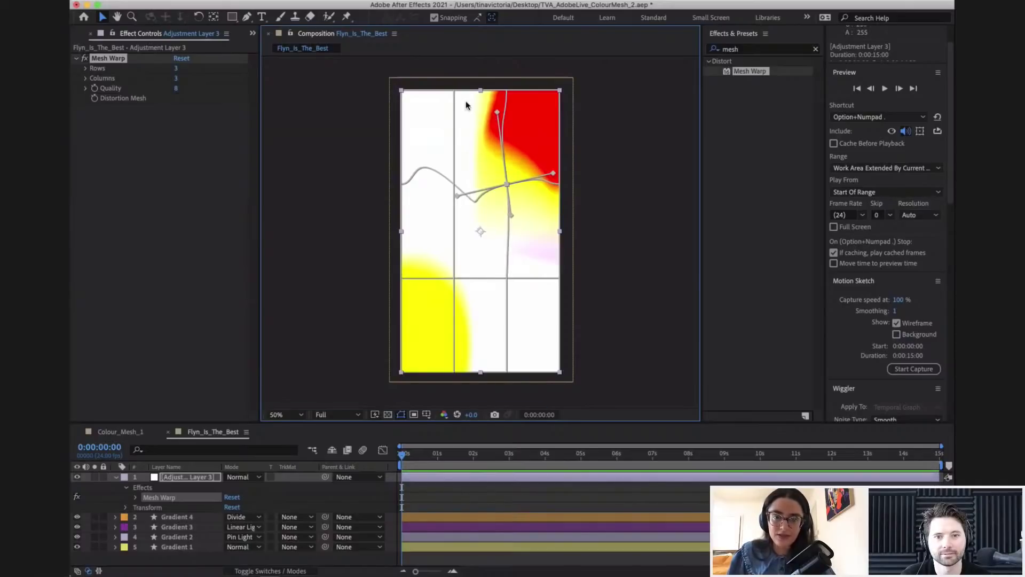
# - Curve the left vertical mesh line using the handles of its top-edge point and its lower interior point
pyautogui.click(454, 92)
pyautogui.moveTo(451, 123); pyautogui.dragTo(393, 123)
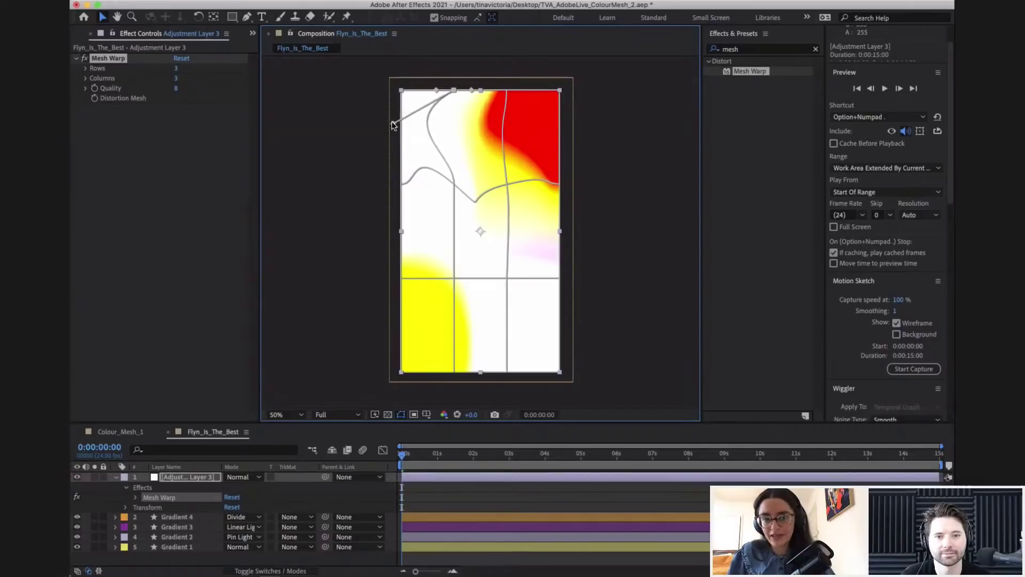
pyautogui.click(452, 277)
pyautogui.moveTo(474, 278); pyautogui.dragTo(432, 205)
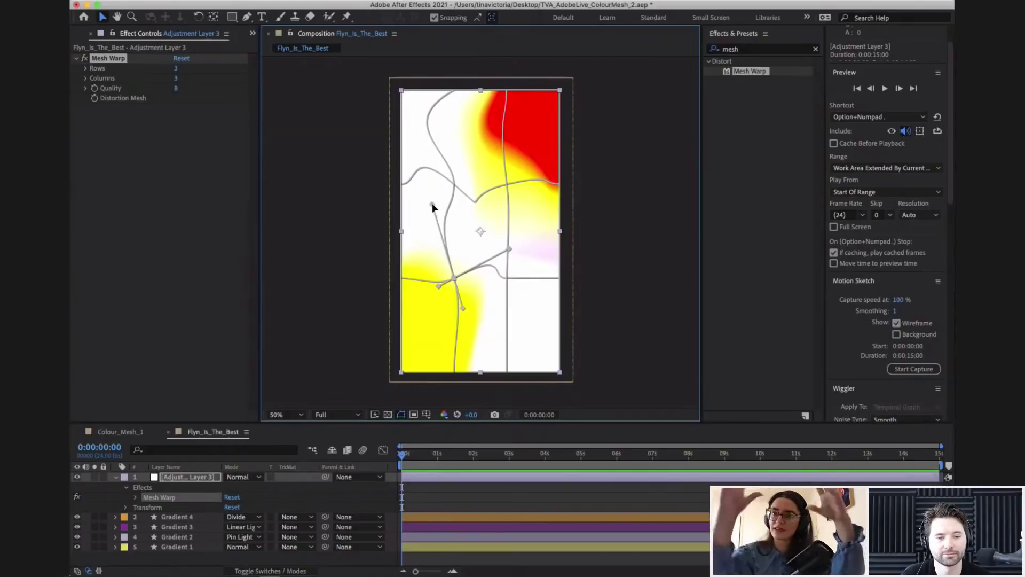
# - Distort the mesh around the lower-right interior point by stretching its horizontal handles diagonally and its lower handle down and outward
pyautogui.click(508, 278)
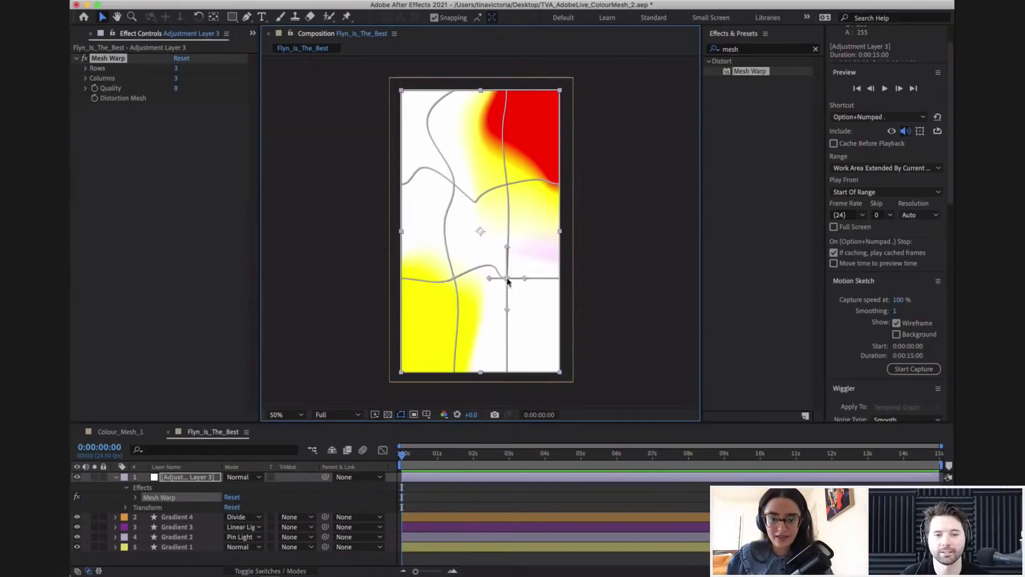
pyautogui.moveTo(523, 278); pyautogui.dragTo(568, 259)
pyautogui.moveTo(487, 286); pyautogui.dragTo(536, 337)
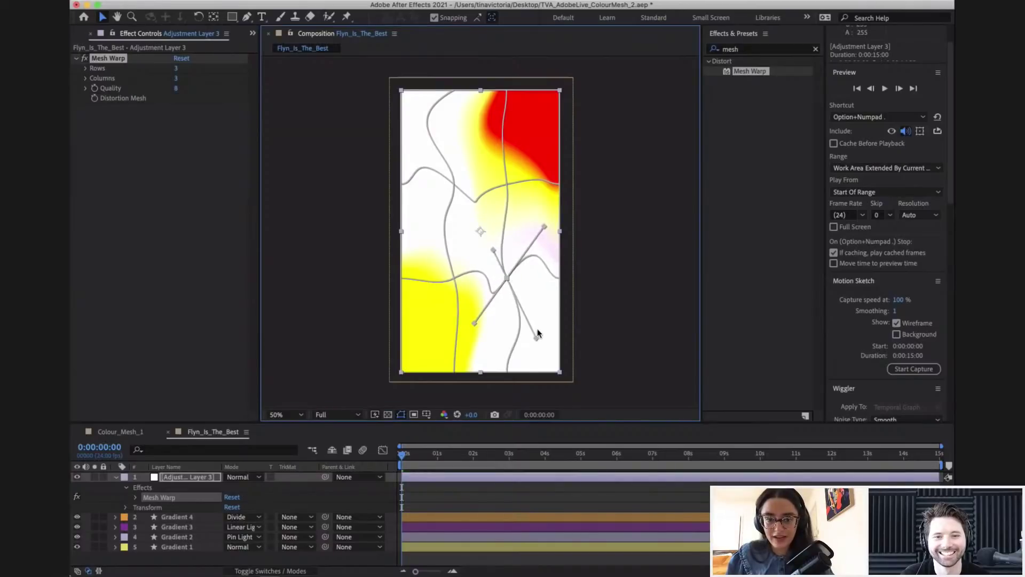
# - Undo the accidental shift of the adjustment layer and lower the right handle of the lower-right interior mesh point
pyautogui.press('super+z')
pyautogui.press('super+z')
pyautogui.press('super+z')
pyautogui.press('super+z')
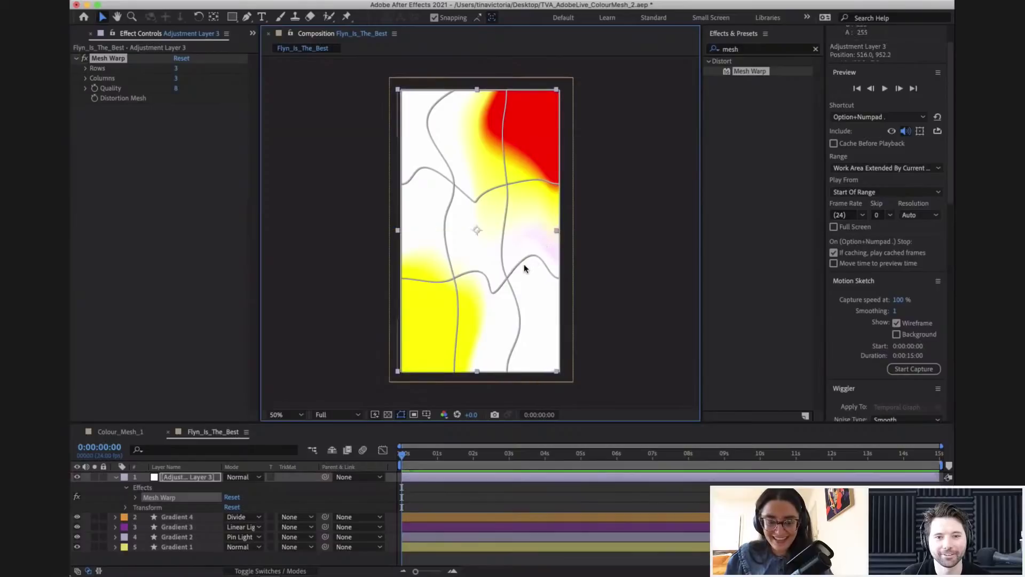
pyautogui.click(508, 281)
pyautogui.moveTo(545, 231); pyautogui.dragTo(546, 254)
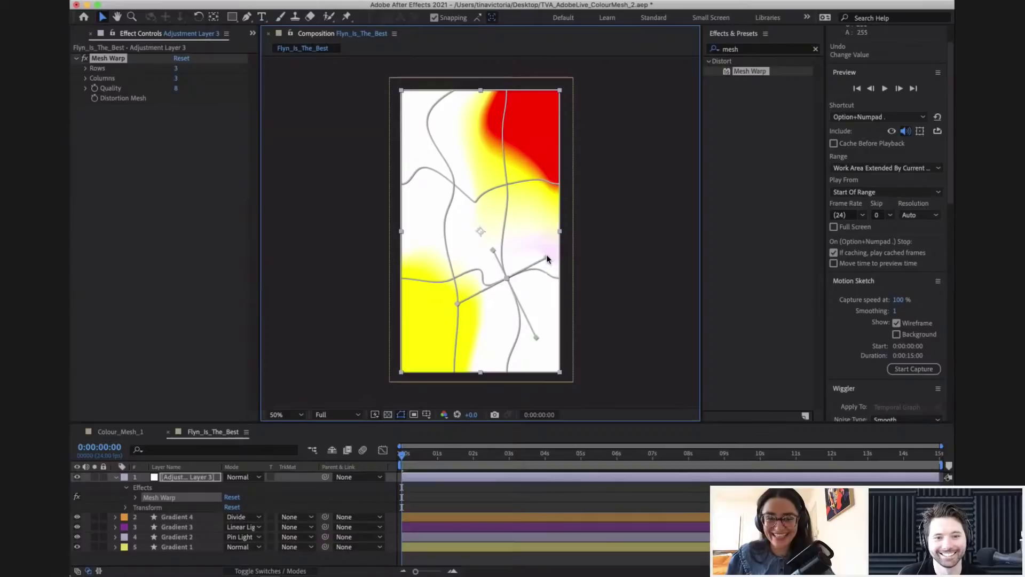
# - Move the lower-left interior mesh point slightly up and left, and adjust its upper and left handles to tilt the curves
pyautogui.click(453, 280)
pyautogui.moveTo(453, 281)
pyautogui.mouseDown()
pyautogui.moveTo(441, 280)
pyautogui.moveTo(442, 268)
pyautogui.mouseUp()
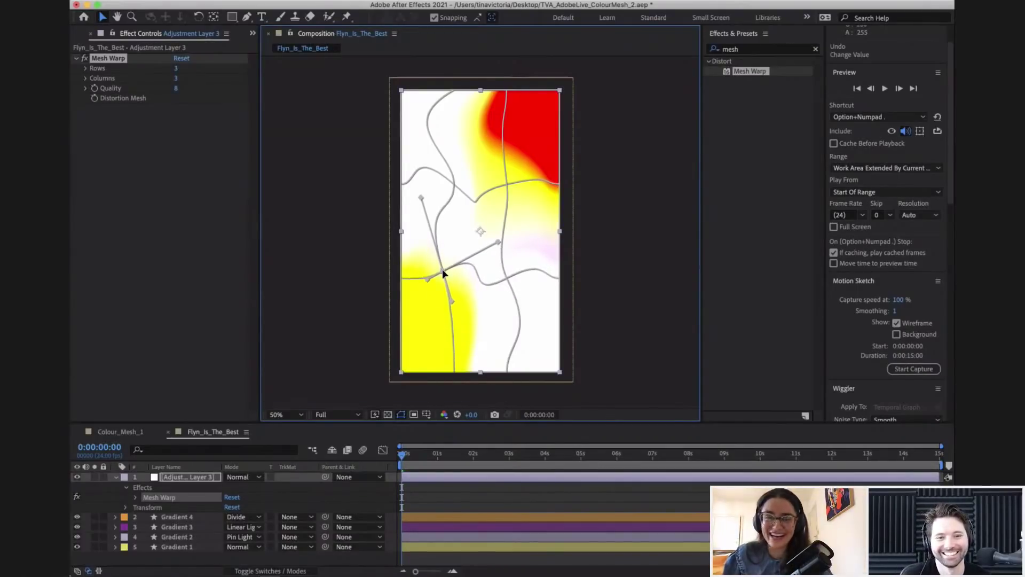
pyautogui.moveTo(419, 182); pyautogui.dragTo(425, 194)
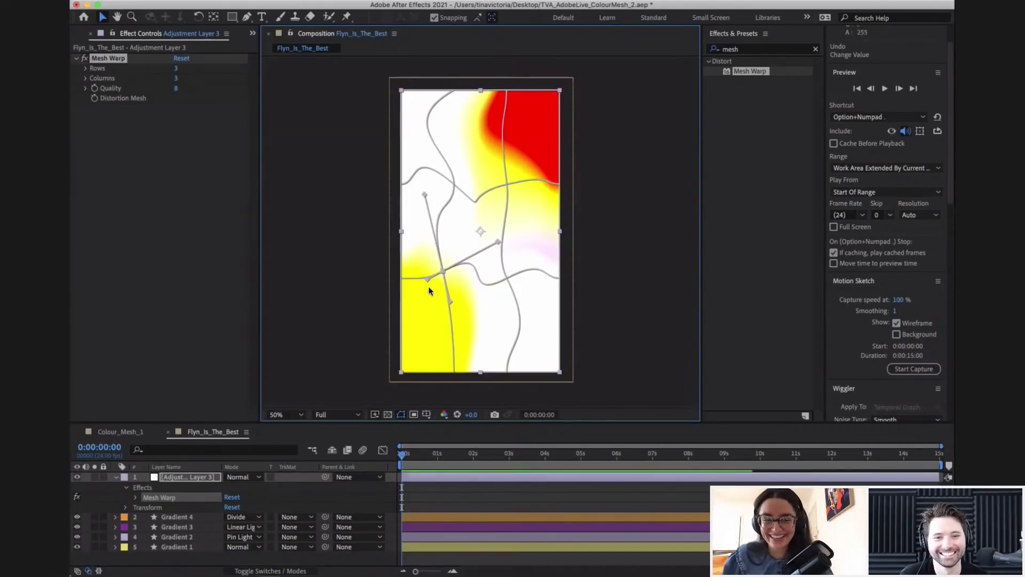
pyautogui.moveTo(427, 281); pyautogui.dragTo(420, 297)
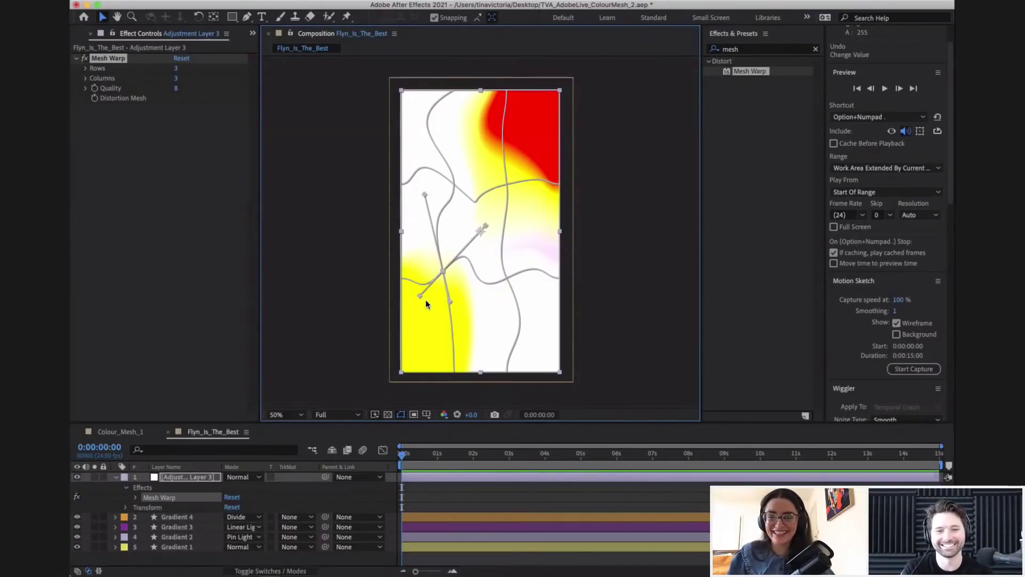
# - Shift the upper-left interior mesh point slightly left, stretch its left handle outward, and nudge the lower-left point down and right
pyautogui.moveTo(442, 272); pyautogui.dragTo(440, 178)
pyautogui.moveTo(422, 102); pyautogui.dragTo(396, 141)
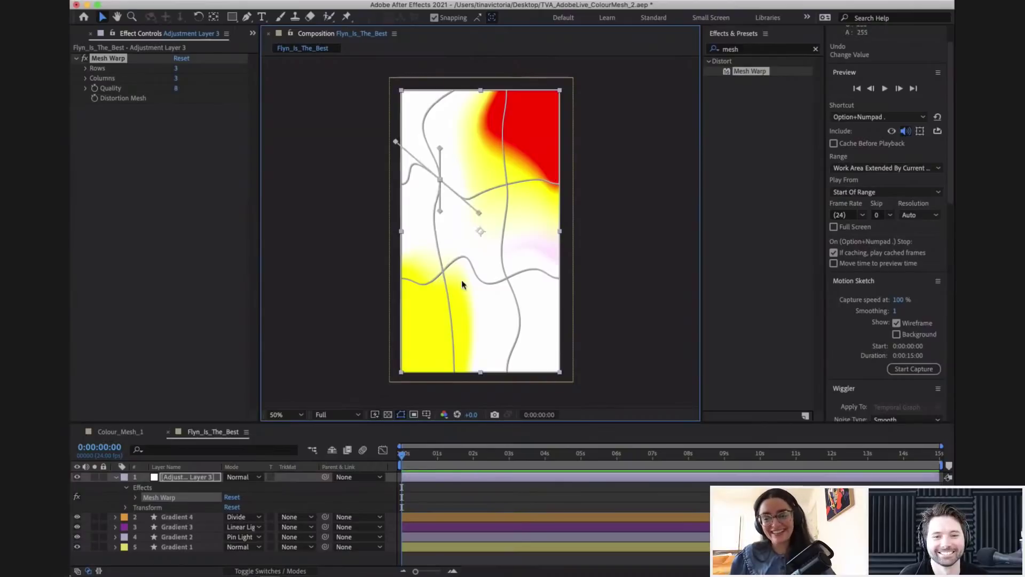
pyautogui.moveTo(442, 271); pyautogui.dragTo(447, 276)
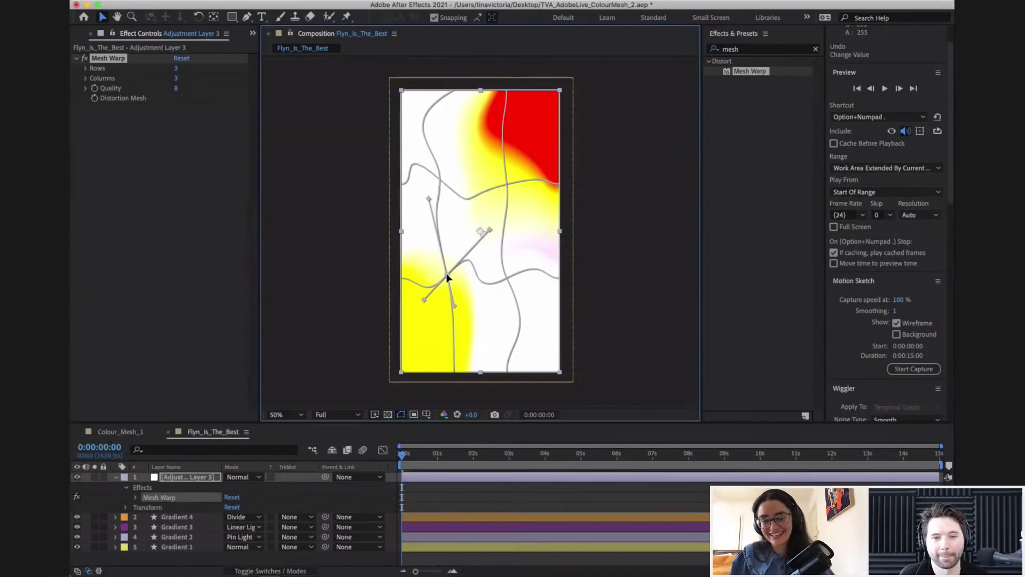
# - Shorten the left handle of the upper-left interior mesh point to soften the curve near the composition's left edge
pyautogui.click(506, 278)
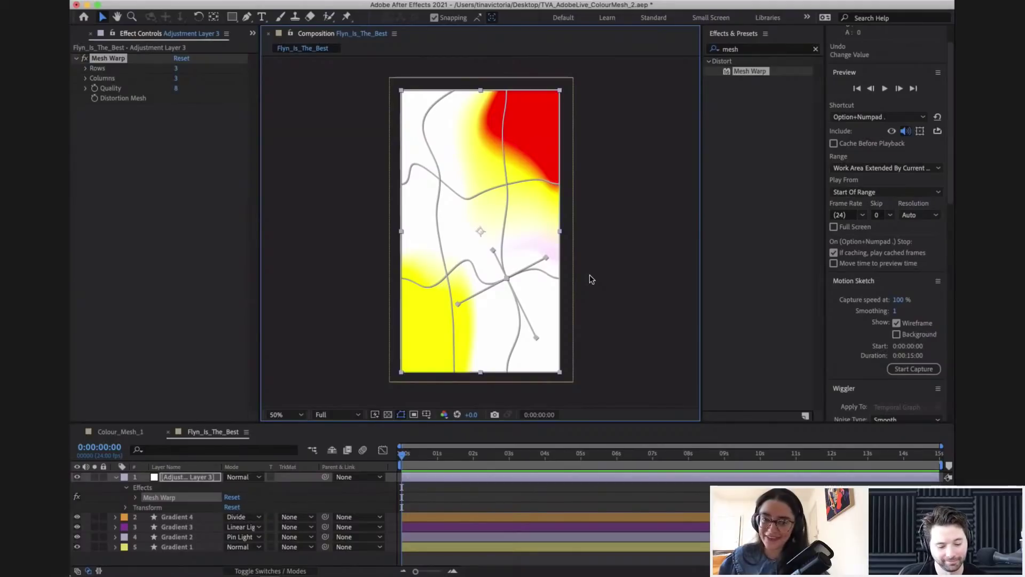
pyautogui.click(438, 178)
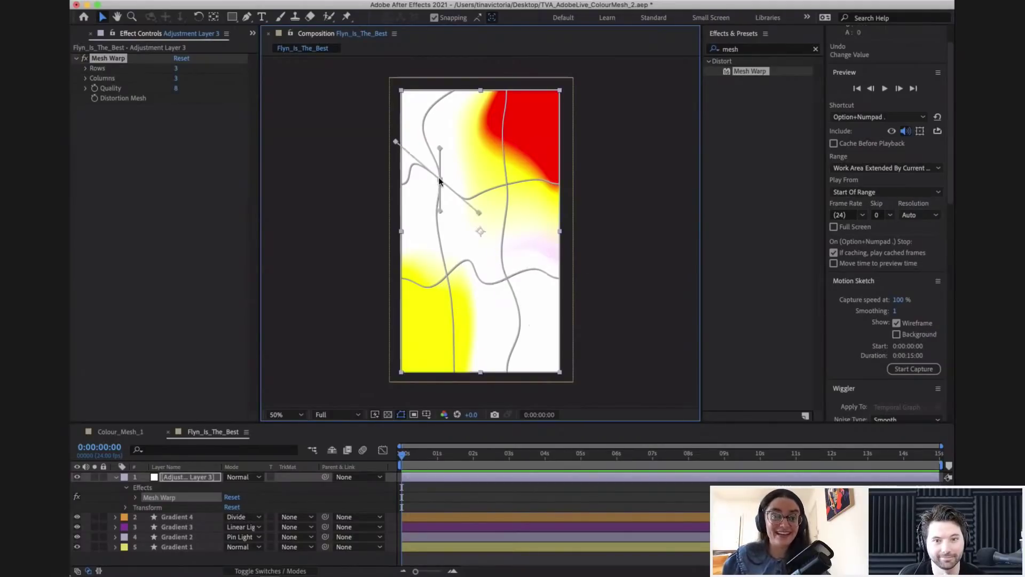
pyautogui.moveTo(395, 140); pyautogui.dragTo(412, 155)
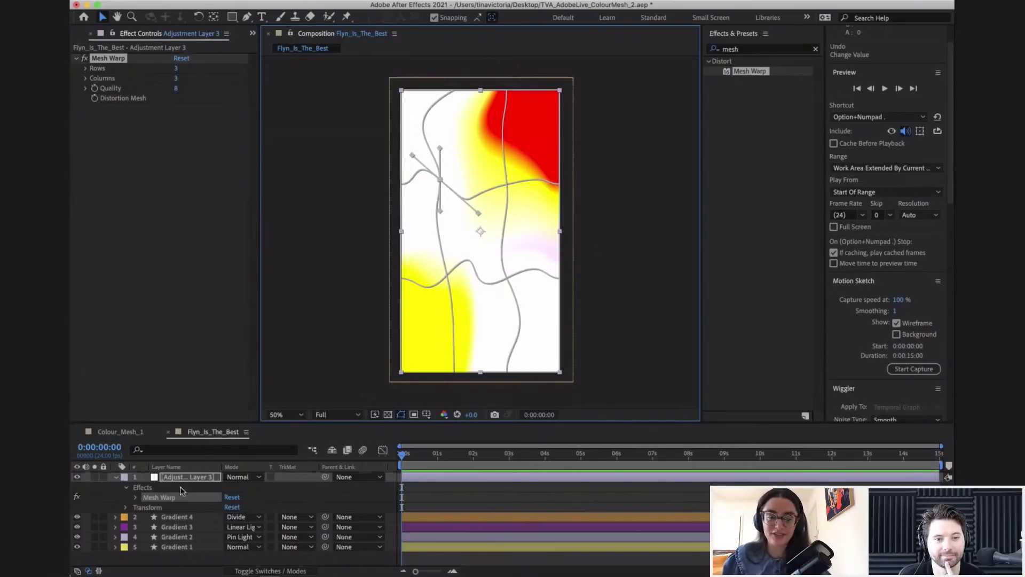
# - Collapse the adjustment layer's properties and view the warped gradient without the mesh grid
pyautogui.click(116, 478)
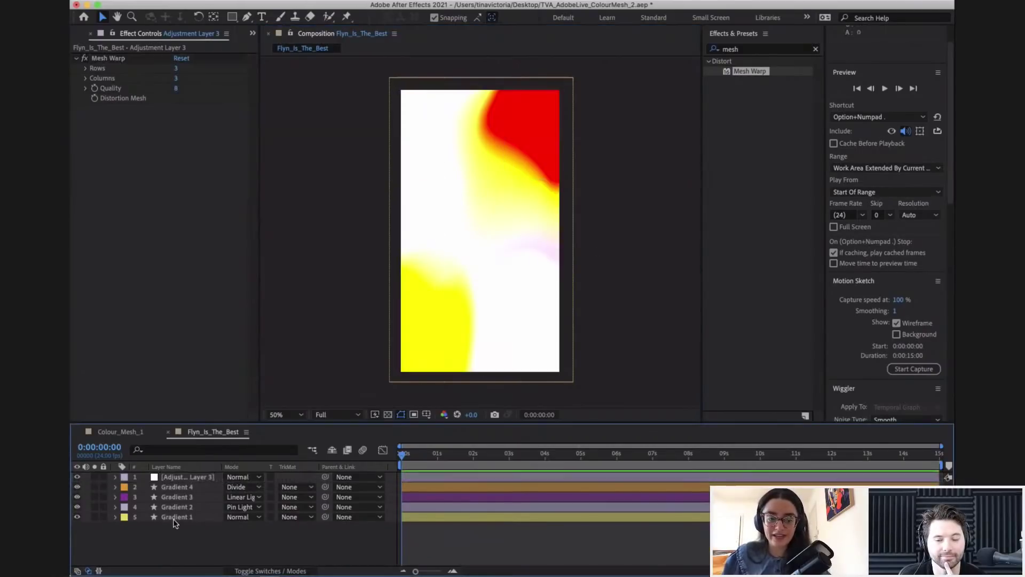
pyautogui.click(195, 477)
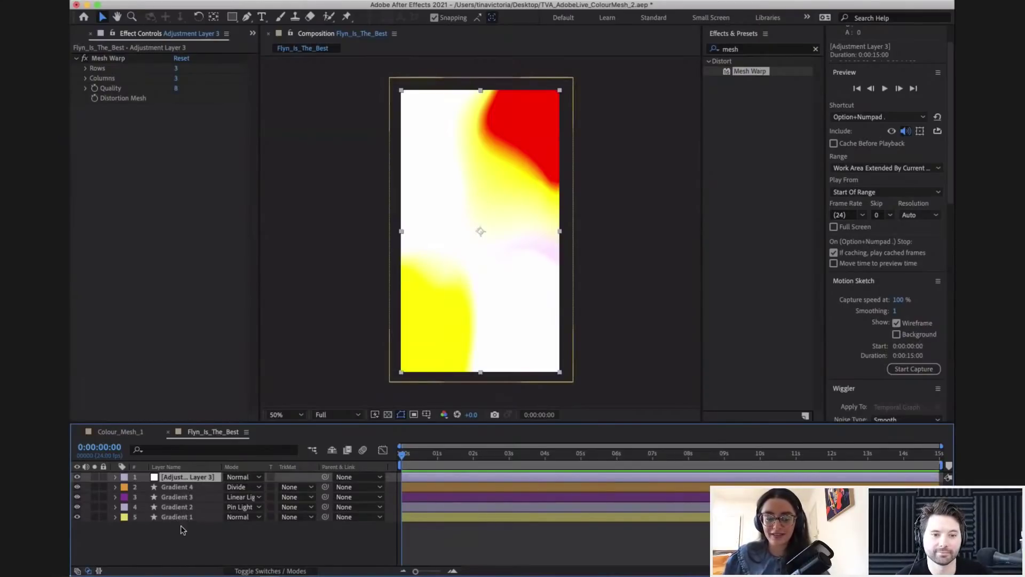
pyautogui.click(180, 532)
# - Try Mesh Warp quality values of 10 and 2 on the adjustment layer, and return the quality to 8
pyautogui.click(180, 479)
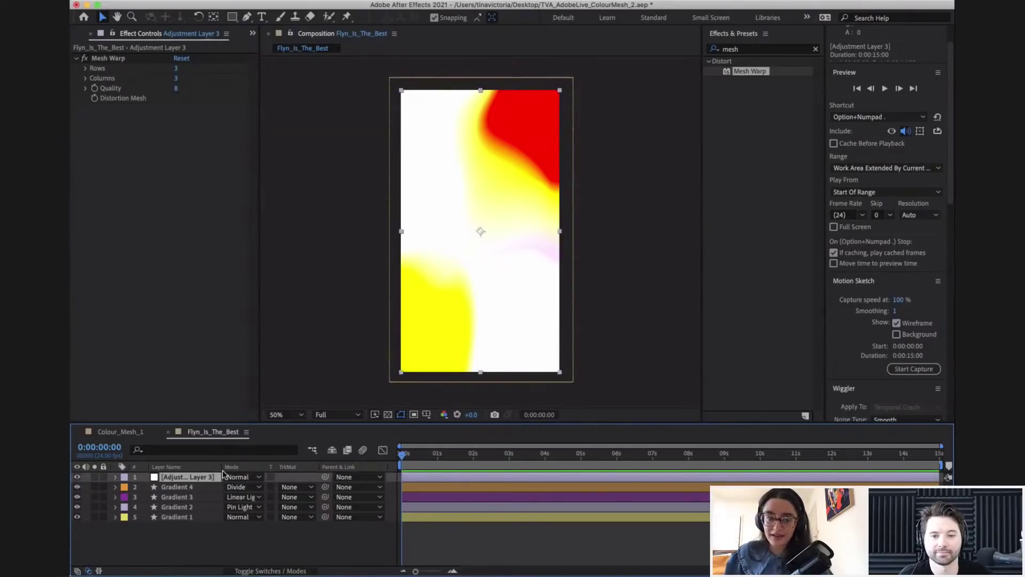
pyautogui.click(176, 88)
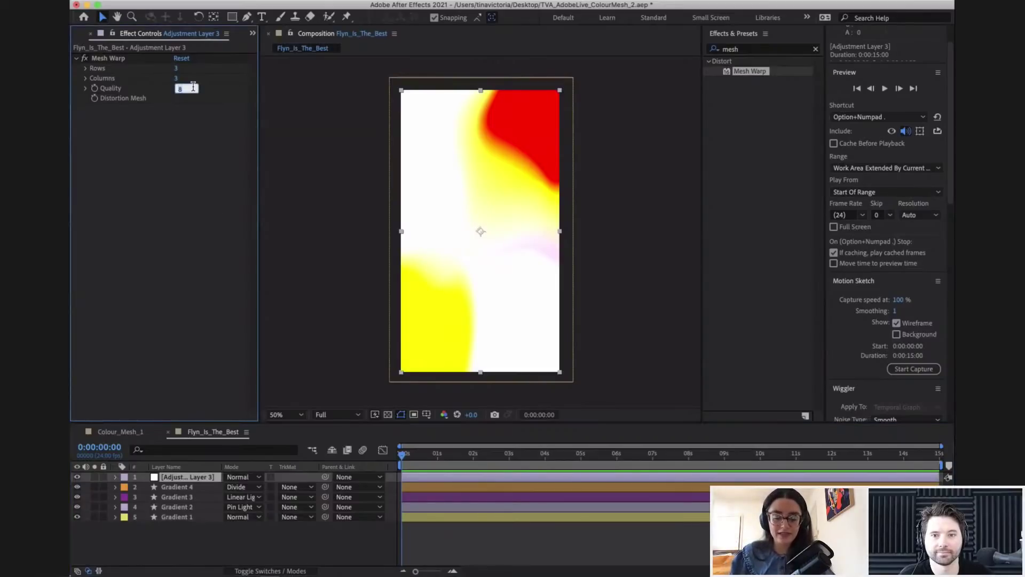
pyautogui.write('10')
pyautogui.press('Return')
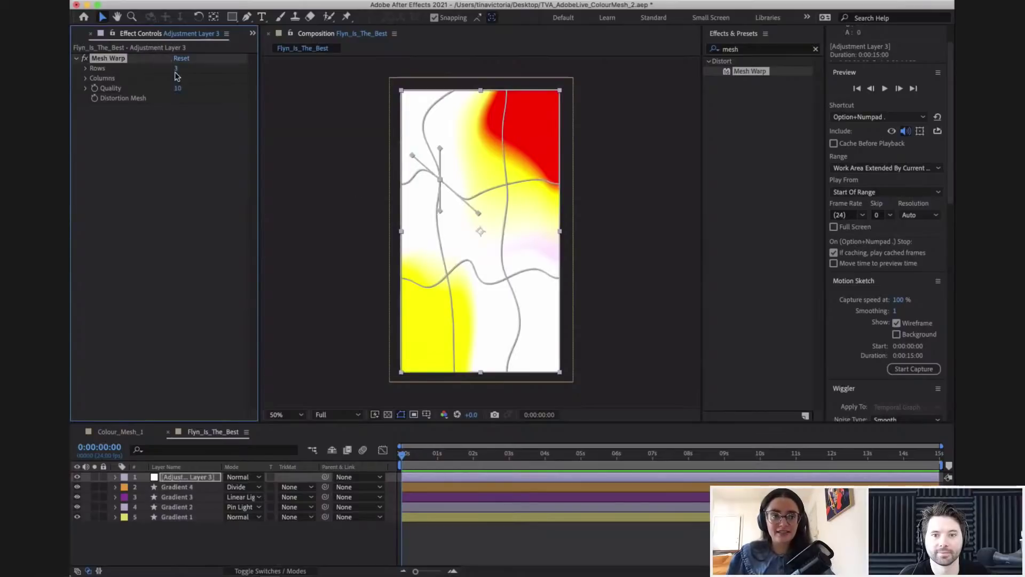
pyautogui.click(179, 90)
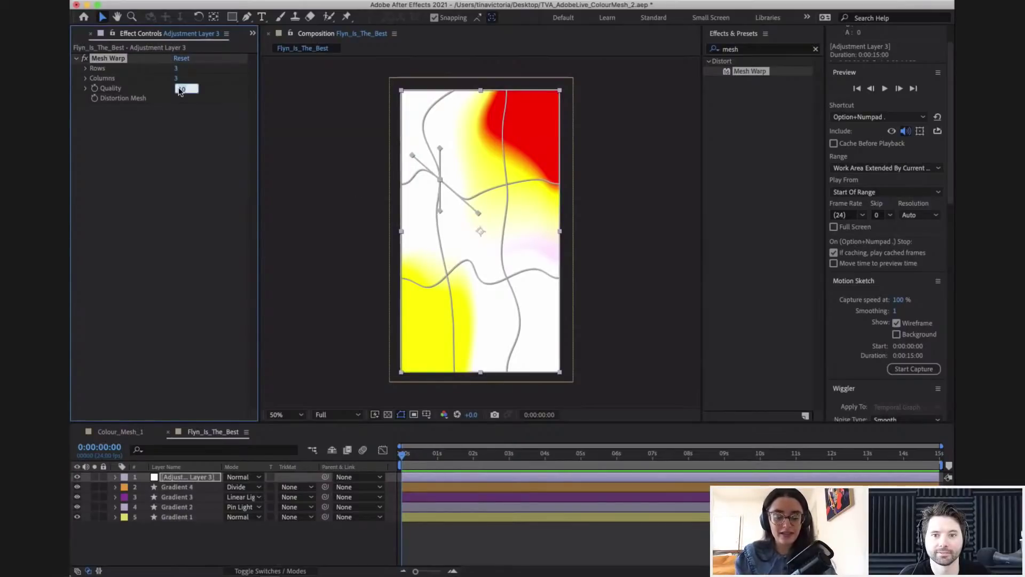
pyautogui.write('2')
pyautogui.press('Return')
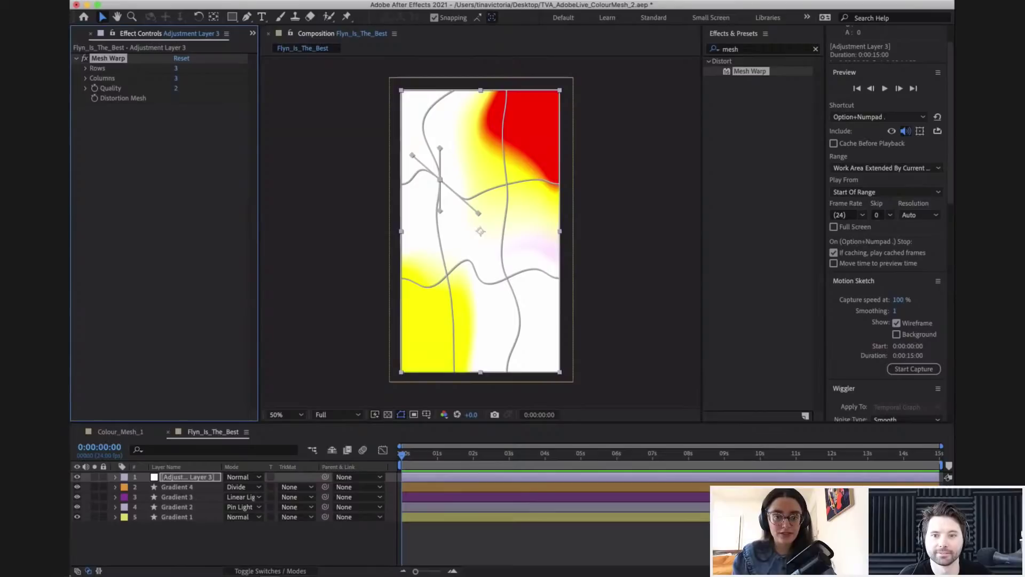
pyautogui.click(179, 89)
pyautogui.press('Return')
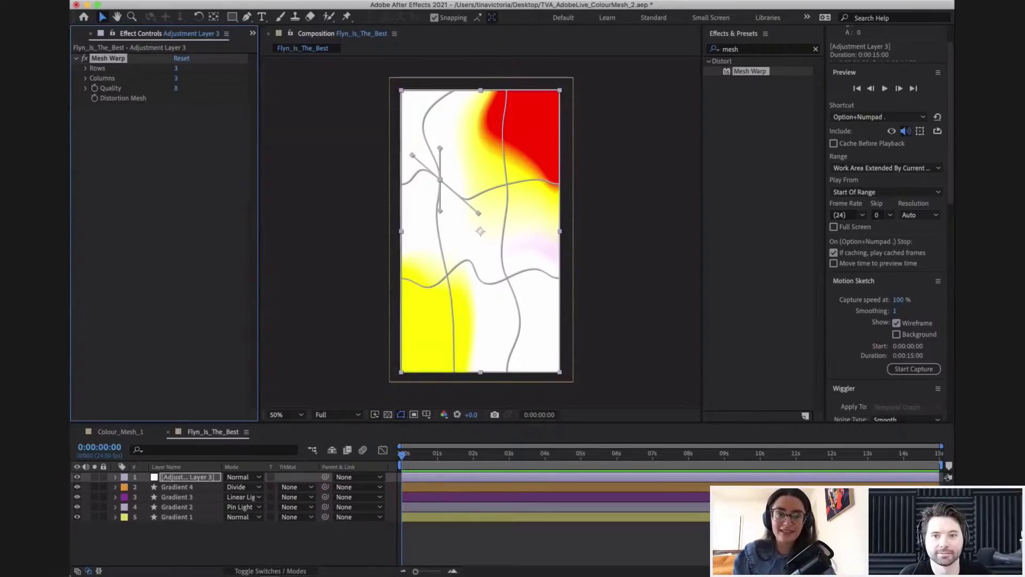
# - Reveal the Positions & Colors properties of Gradient 1's 4-Color Gradient effect in the timeline
pyautogui.click(293, 539)
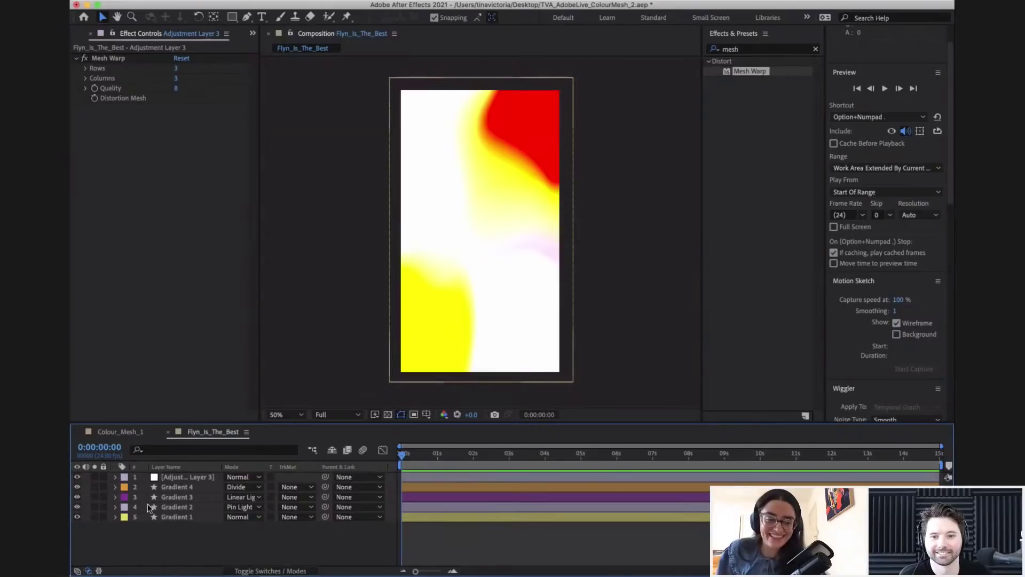
pyautogui.click(169, 518)
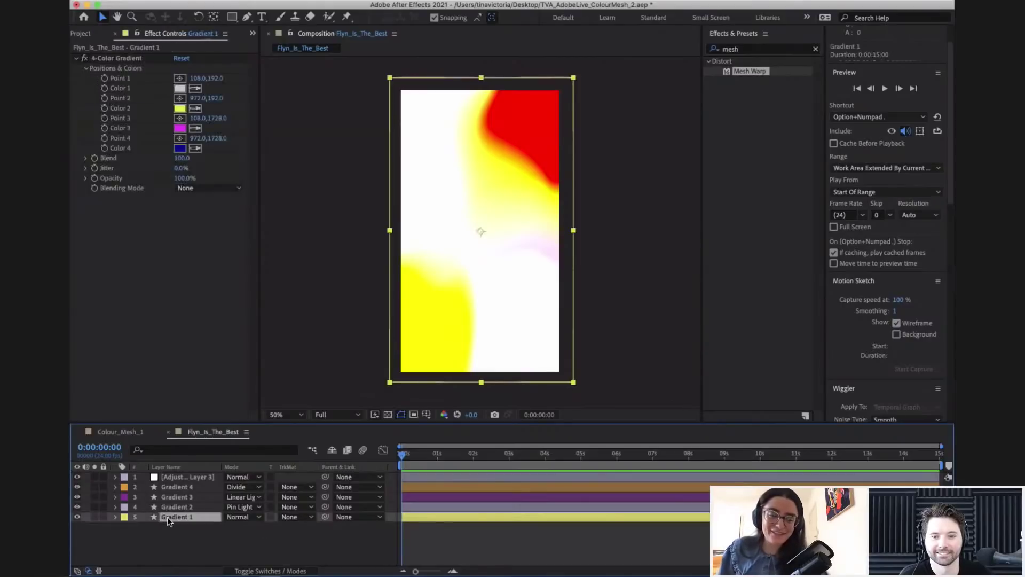
pyautogui.click(116, 517)
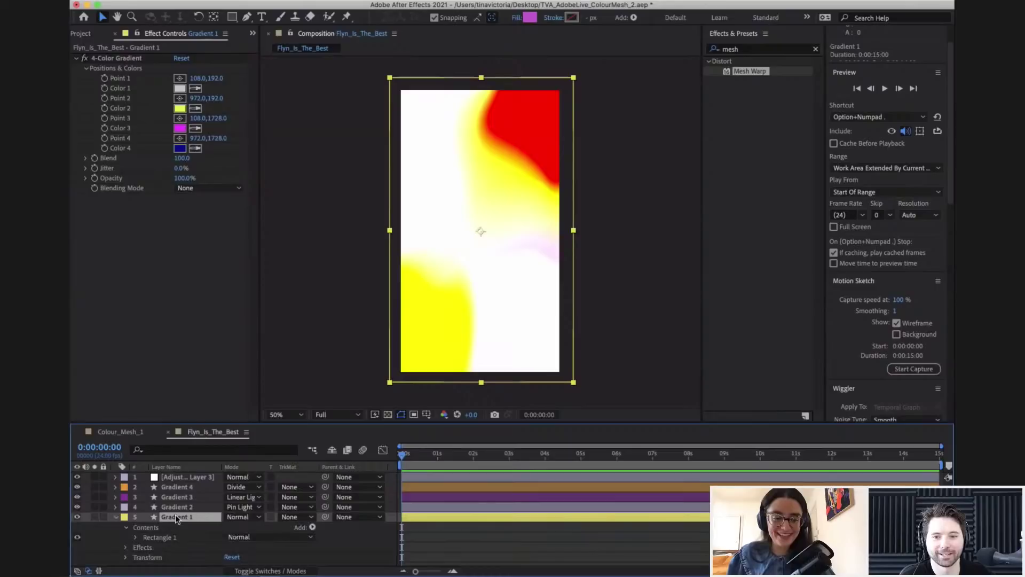
pyautogui.click(126, 527)
pyautogui.click(125, 538)
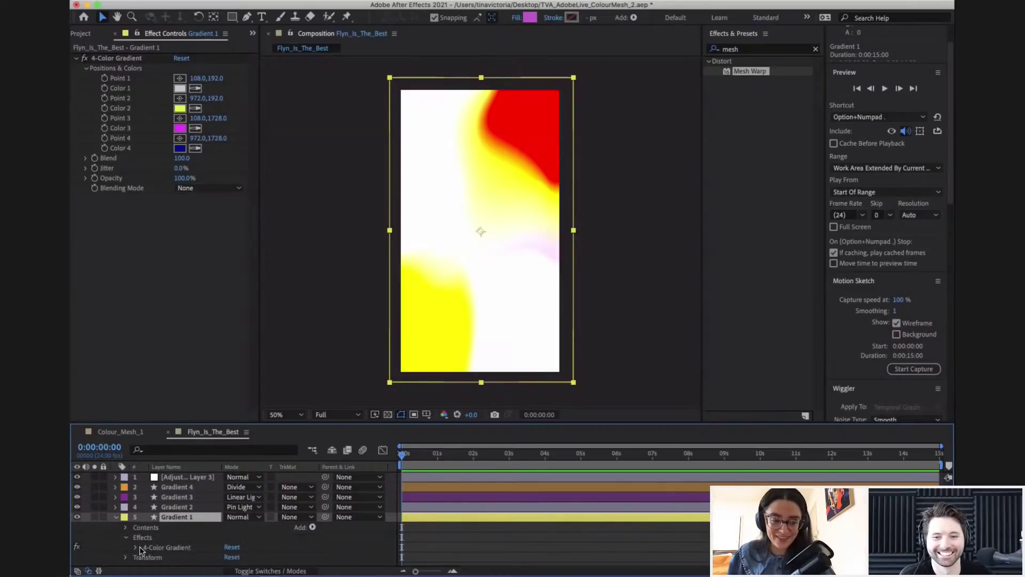
pyautogui.click(137, 546)
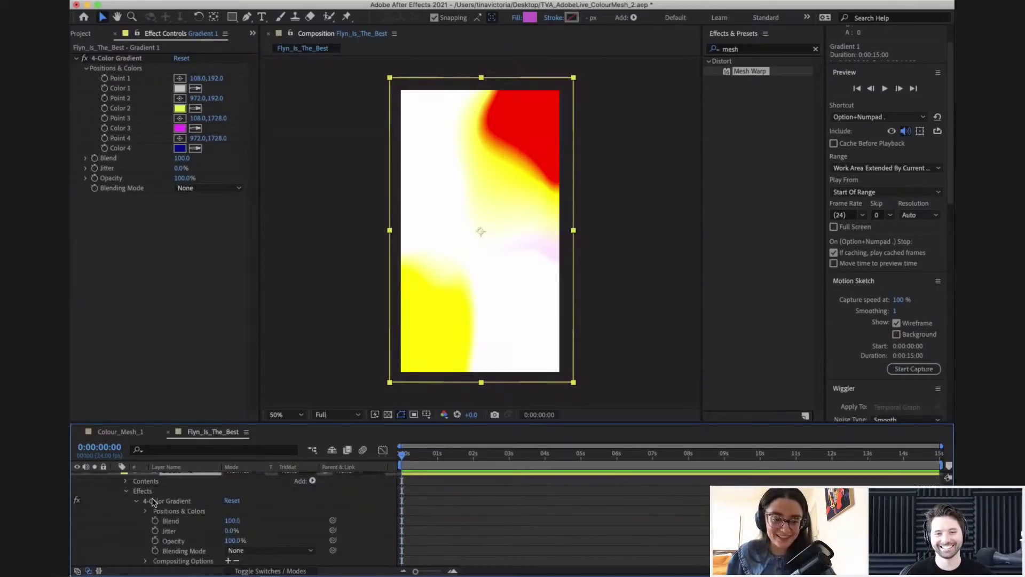
pyautogui.scroll(3, 161, 496)
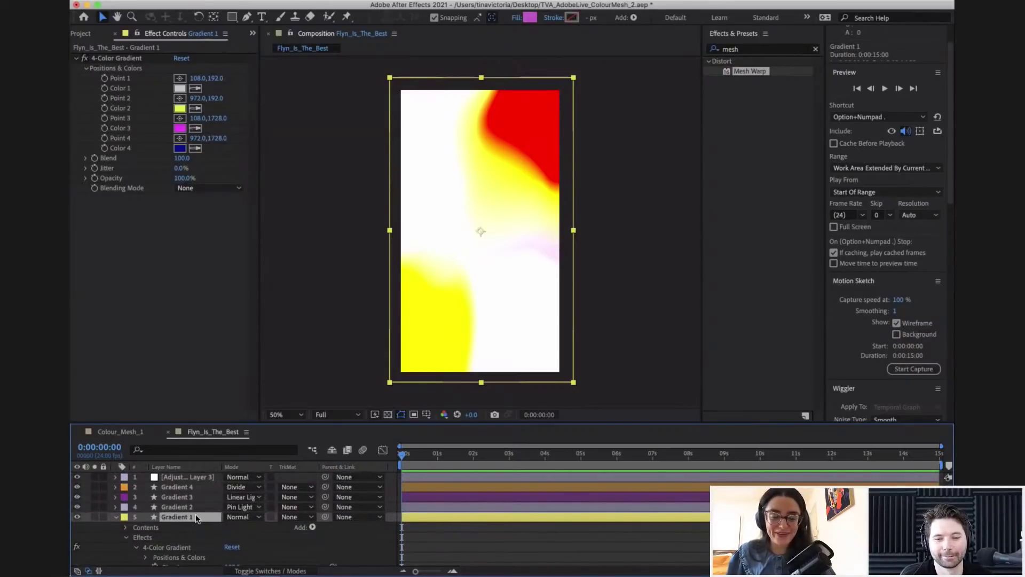
pyautogui.scroll(-3, 196, 518)
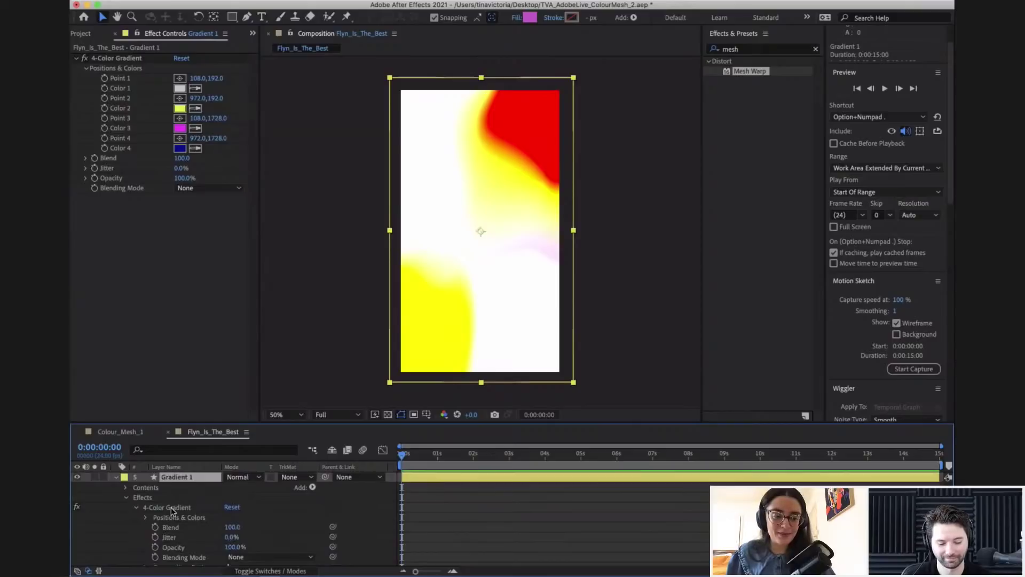
pyautogui.click(171, 507)
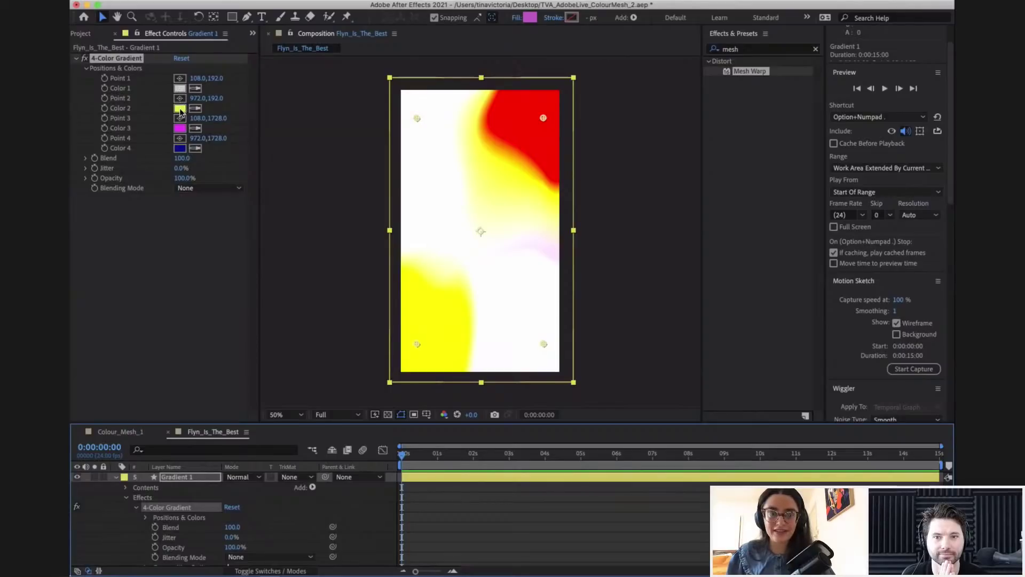
pyautogui.click(145, 518)
pyautogui.click(191, 494)
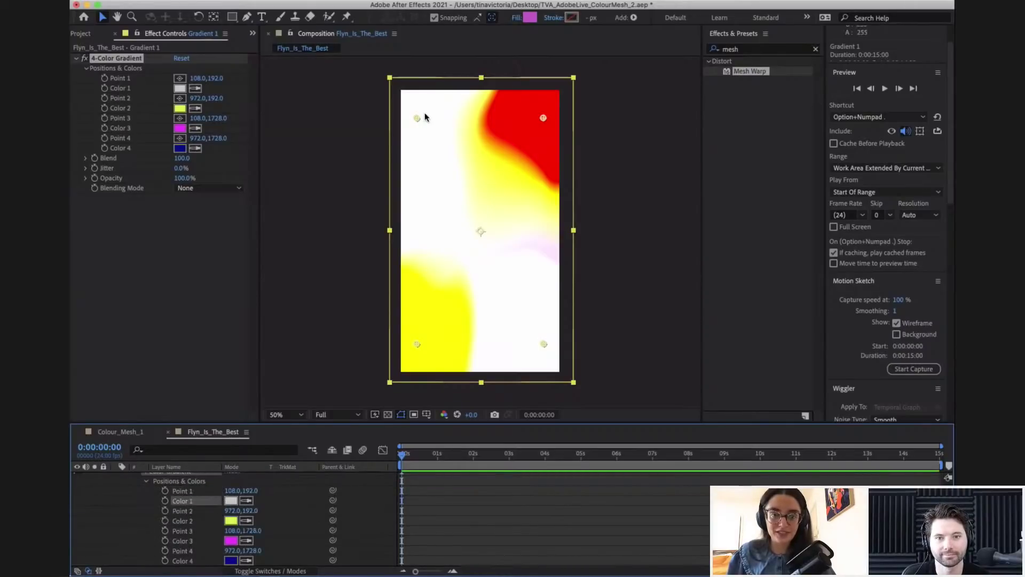
# - Keyframe Gradient 1's Color 1 at 0 seconds, and at 0:00:05:00 move Point 1 to about 868, 240 near the composition's upper-right corner
pyautogui.click(165, 500)
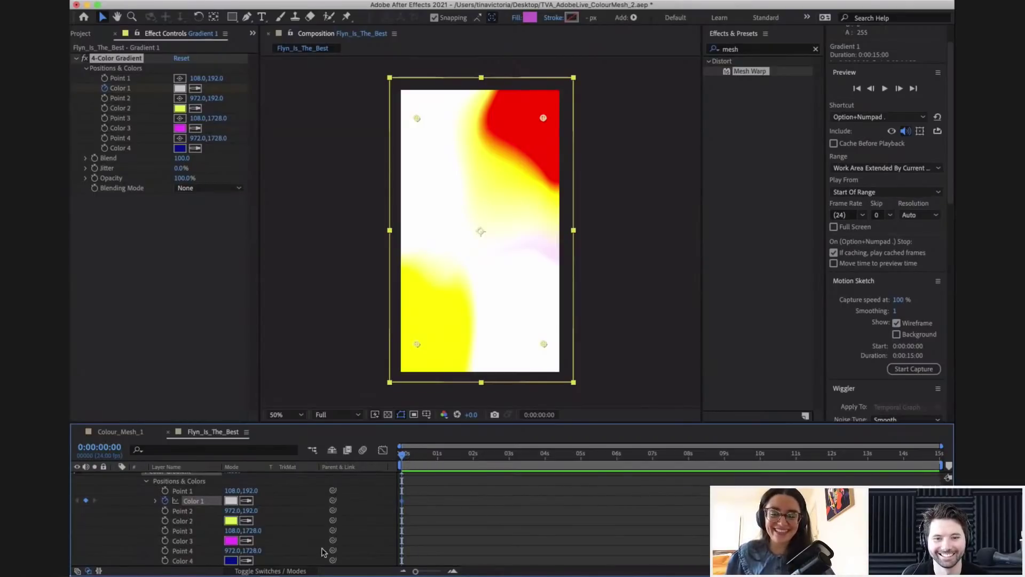
pyautogui.moveTo(427, 454); pyautogui.dragTo(583, 453)
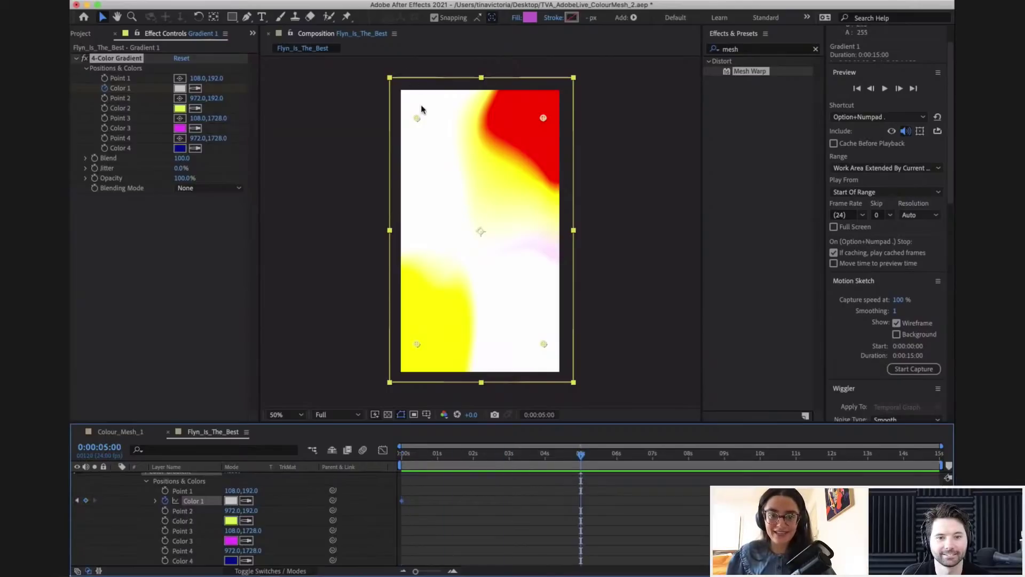
pyautogui.moveTo(418, 119); pyautogui.dragTo(455, 199)
pyautogui.moveTo(474, 241); pyautogui.dragTo(512, 299)
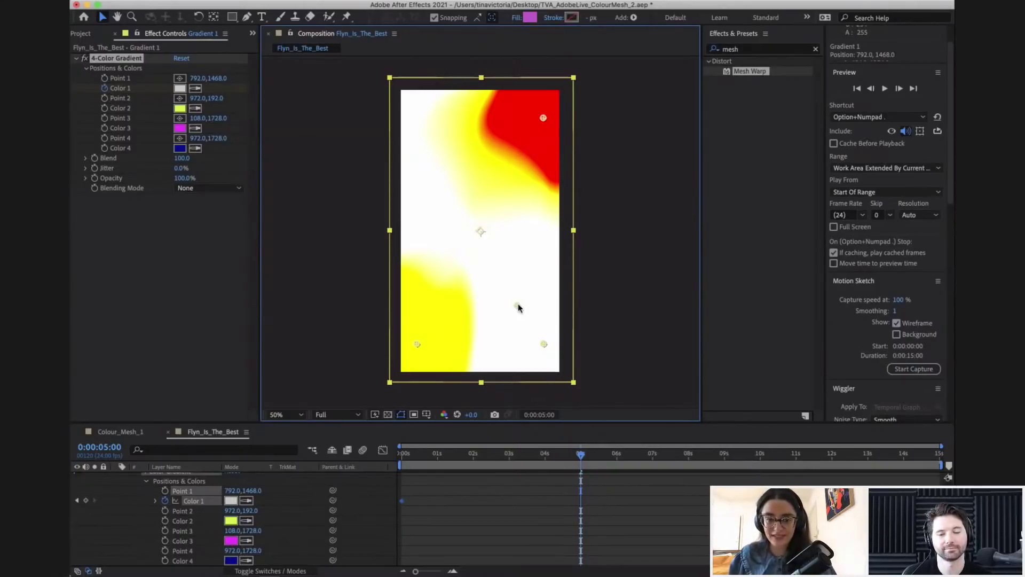
pyautogui.moveTo(518, 307); pyautogui.dragTo(533, 136)
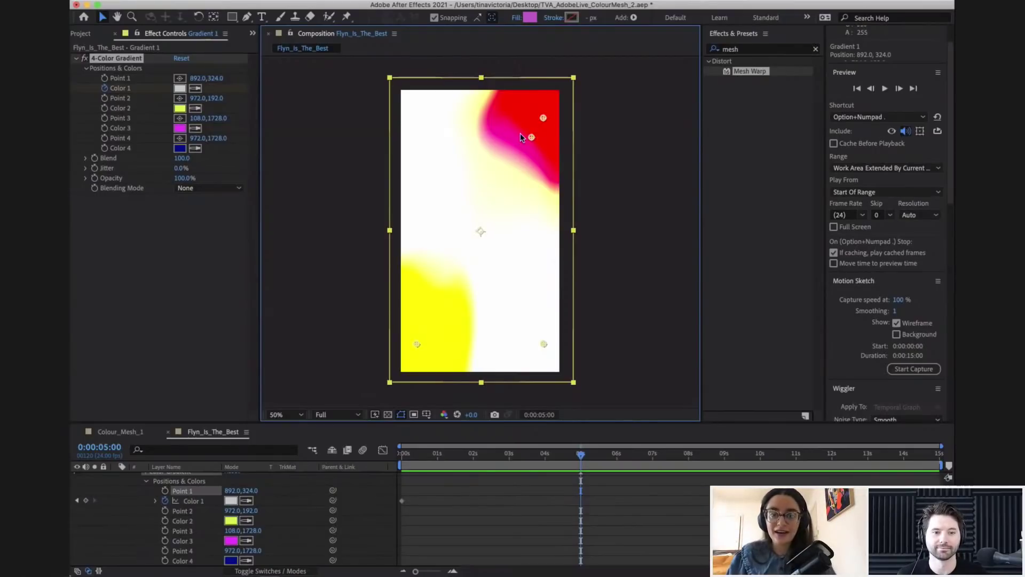
pyautogui.moveTo(531, 140); pyautogui.dragTo(528, 129)
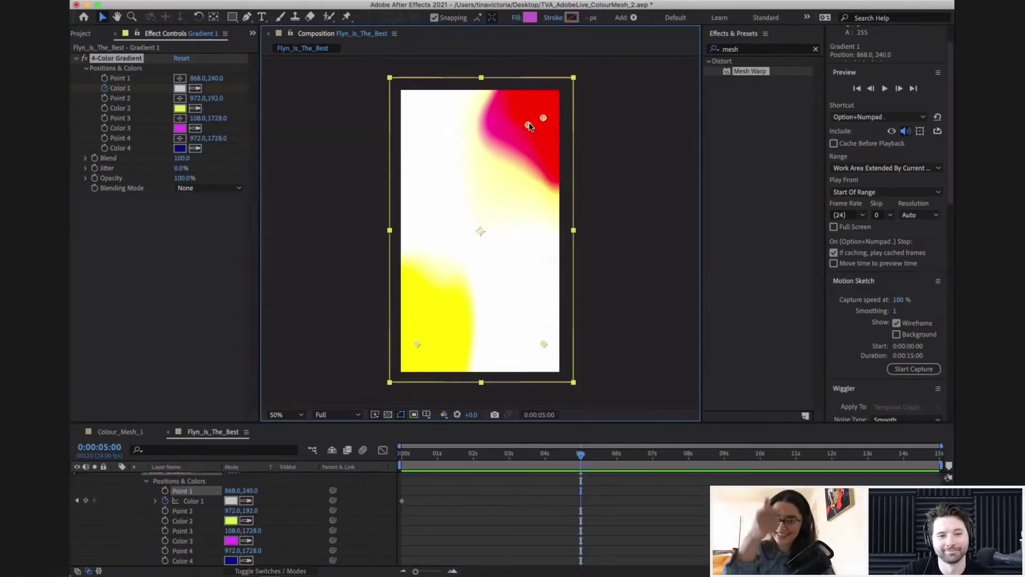
# - Add a Color 1 keyframe at 0:00:05:00 and move the current time to 0:00:10:00
pyautogui.click(618, 510)
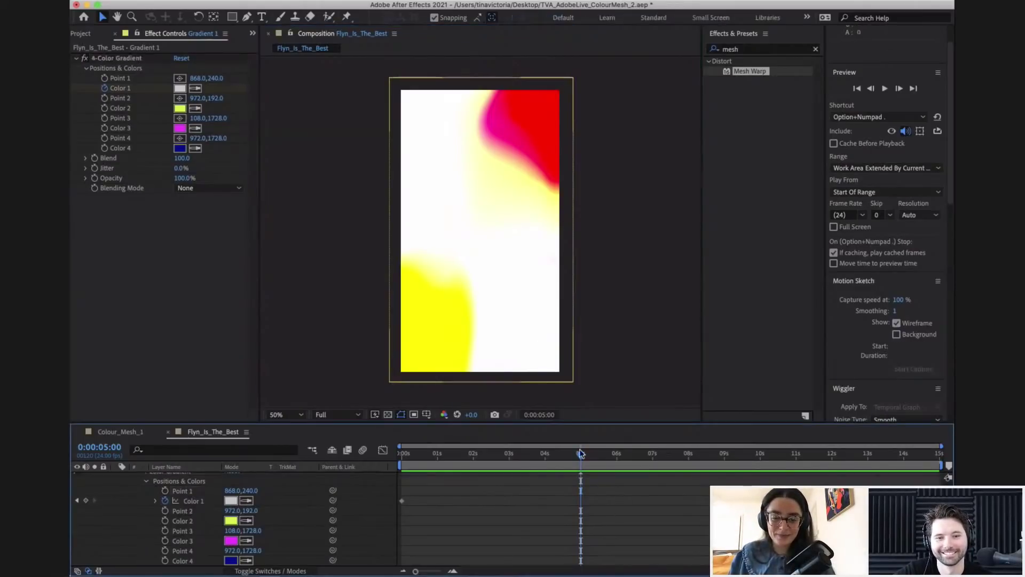
pyautogui.click(85, 500)
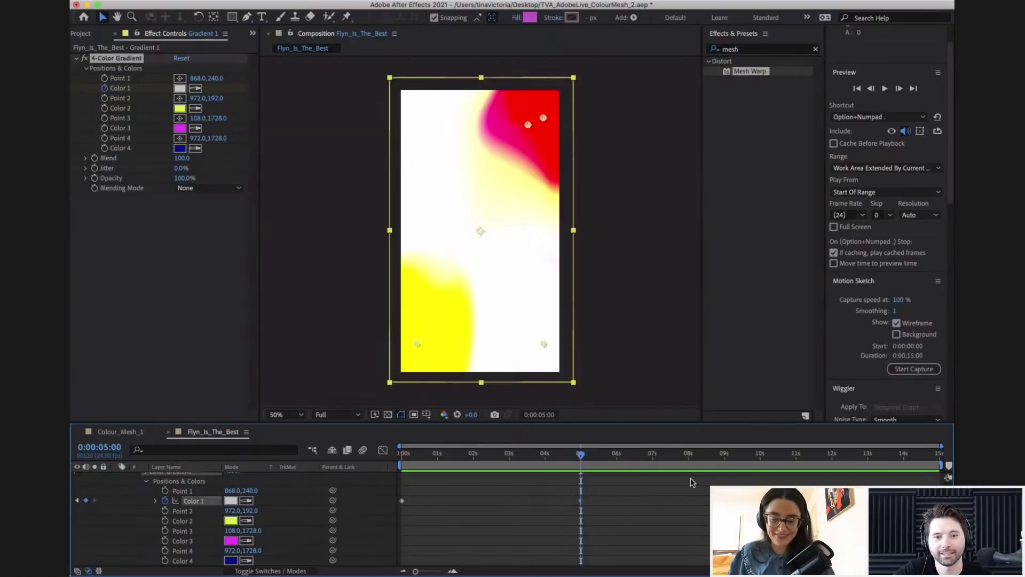
pyautogui.click(759, 455)
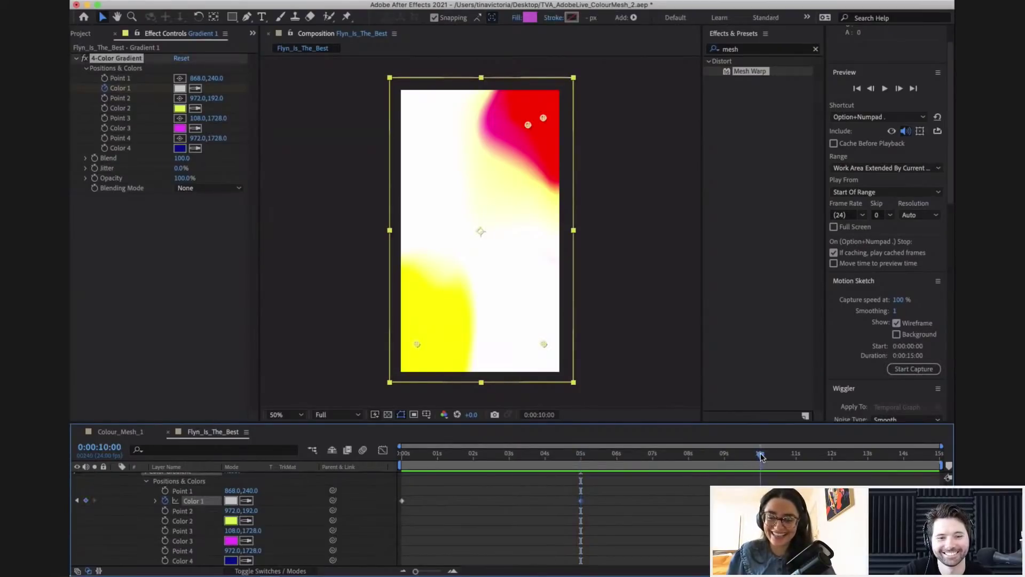
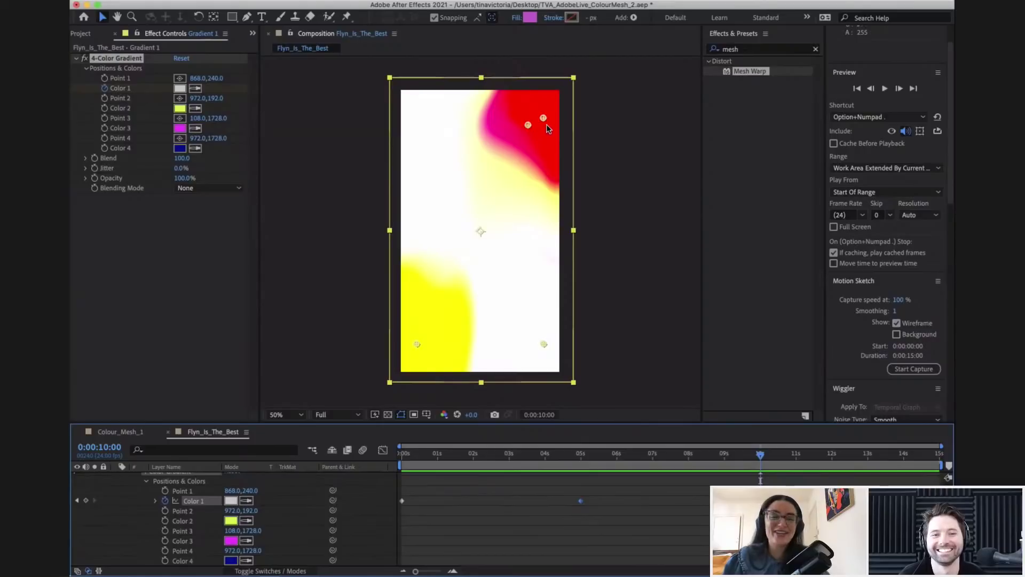
# - Fit the composition to the viewer and scrub from 5 seconds back to 0 to check Point 1's motion
pyautogui.press(',')
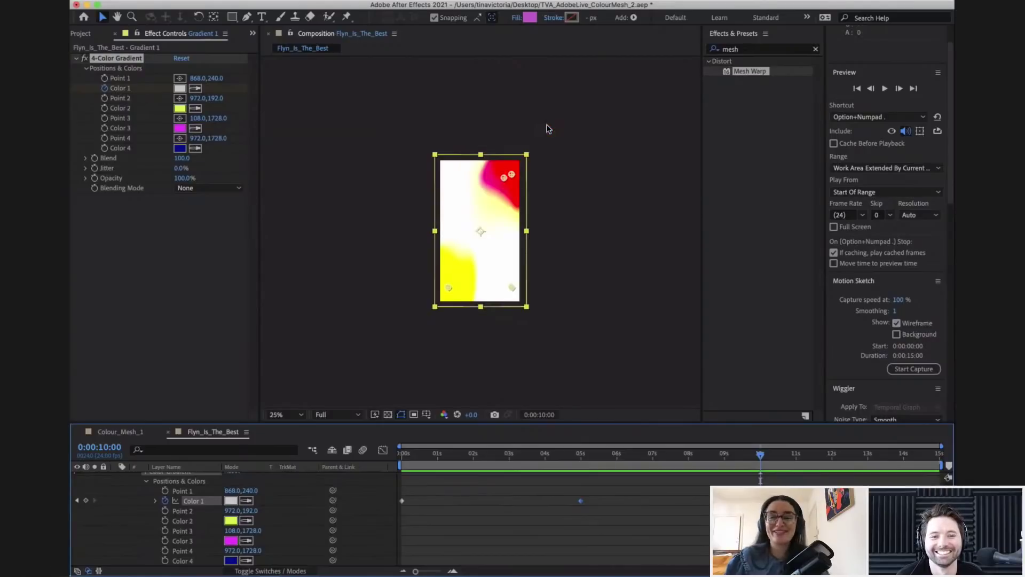
pyautogui.click(292, 416)
pyautogui.click(298, 323)
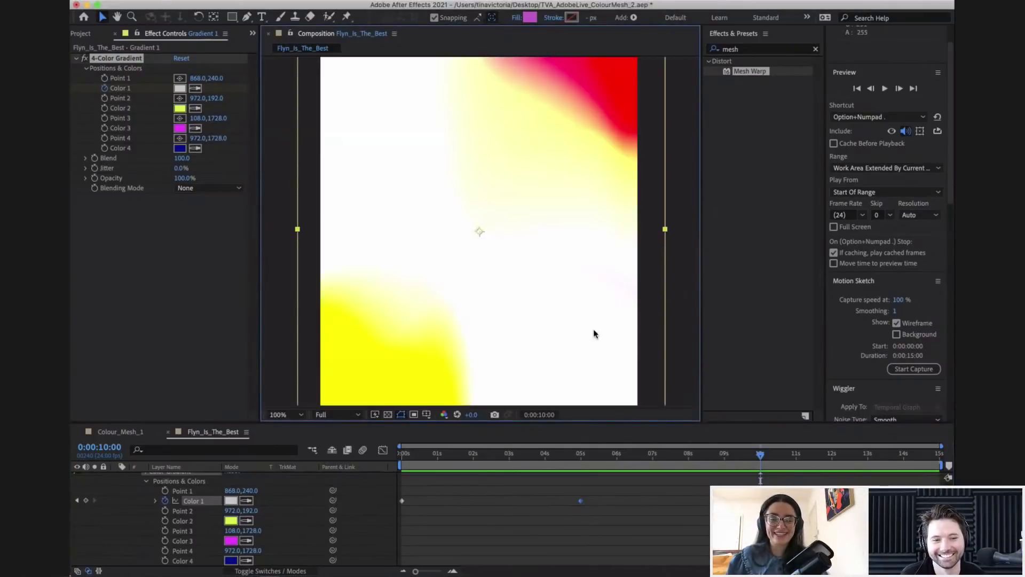
pyautogui.click(288, 415)
pyautogui.click(314, 223)
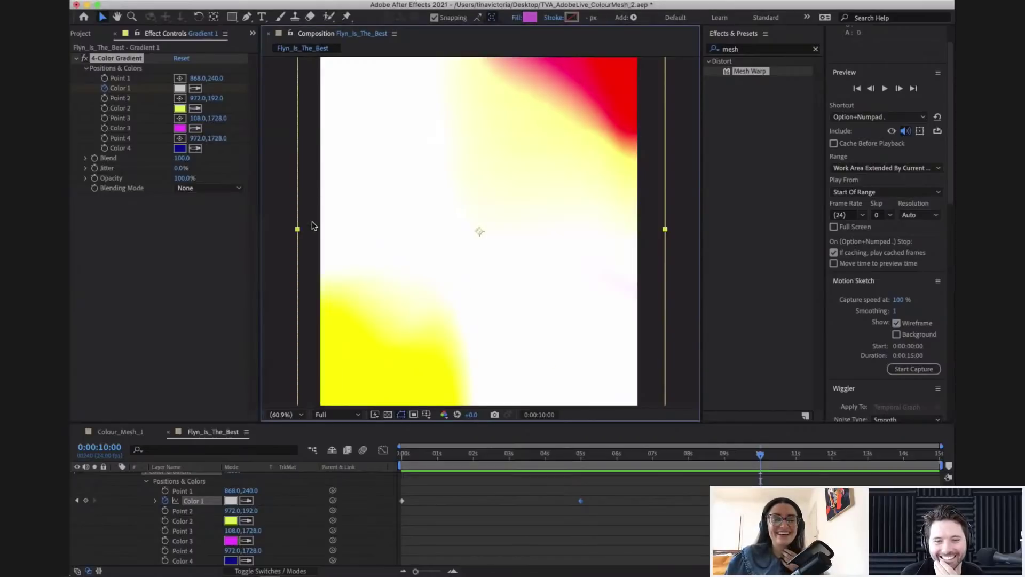
pyautogui.click(584, 456)
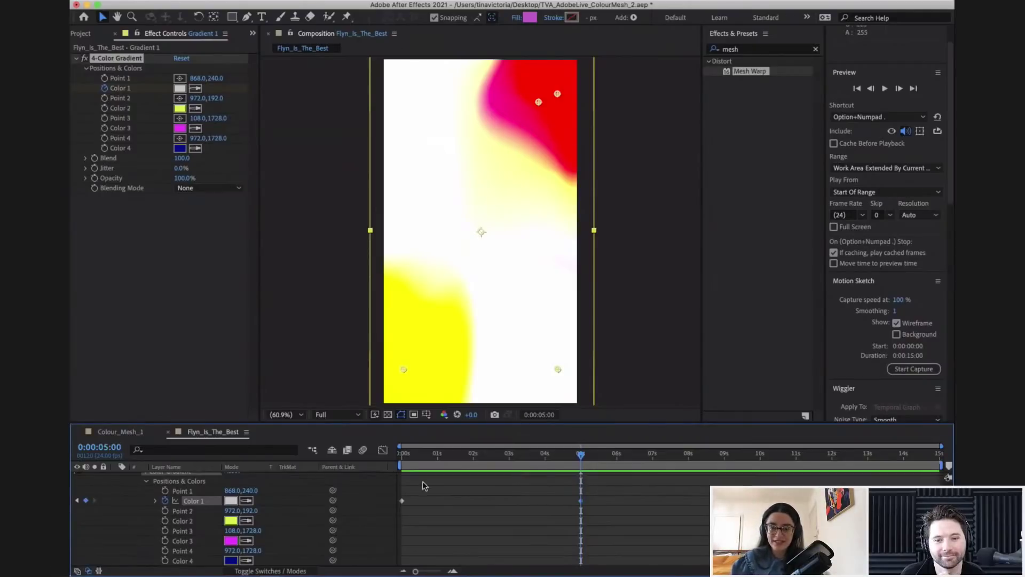
pyautogui.moveTo(546, 466); pyautogui.dragTo(392, 457)
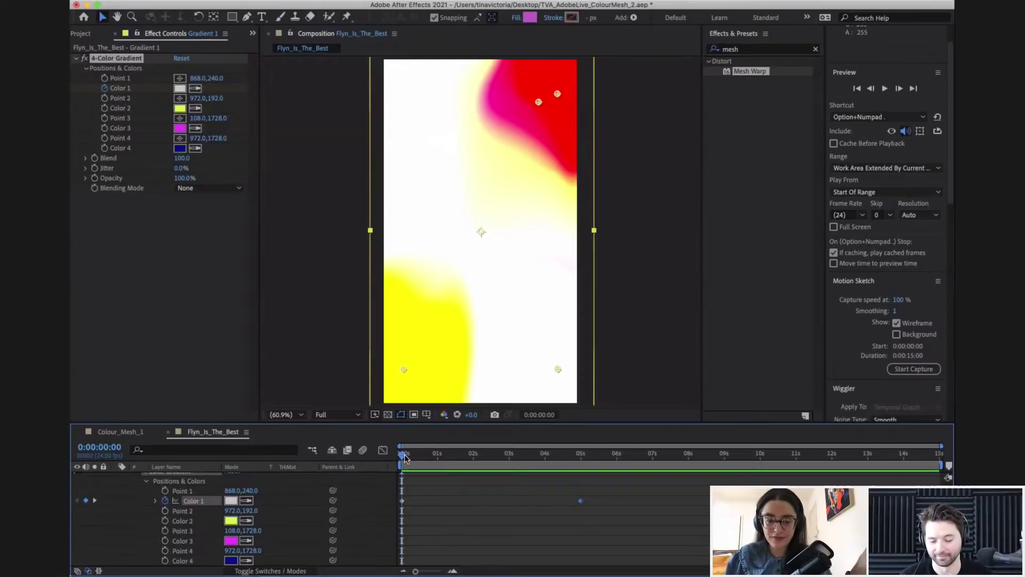
pyautogui.moveTo(448, 454); pyautogui.dragTo(401, 454)
# - Delete the Color 1 keyframe at 5 seconds
pyautogui.moveTo(592, 508); pyautogui.dragTo(566, 494)
pyautogui.press('Delete')
pyautogui.click(566, 500)
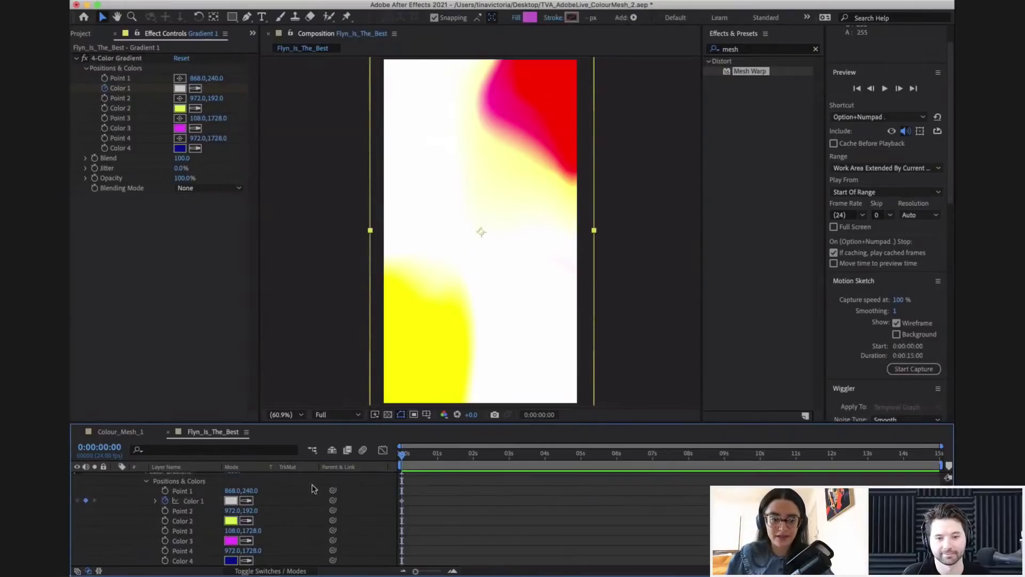
# - Move Gradient 1's Point 1 back near the composition's upper-left corner, at about 168.9, 213.7
pyautogui.click(402, 500)
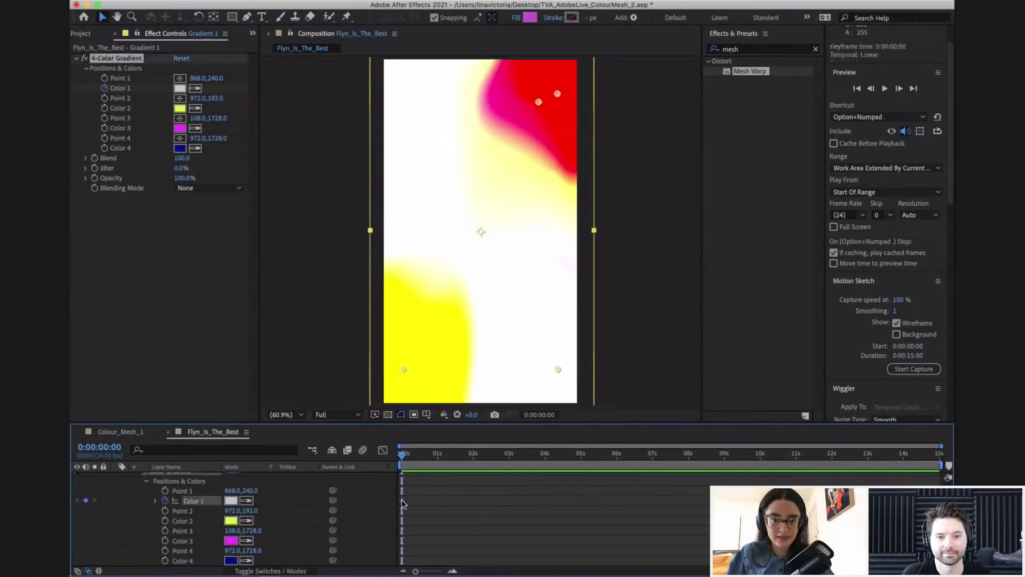
pyautogui.moveTo(538, 102); pyautogui.dragTo(340, 75)
pyautogui.press('super+z')
pyautogui.moveTo(540, 104); pyautogui.dragTo(414, 98)
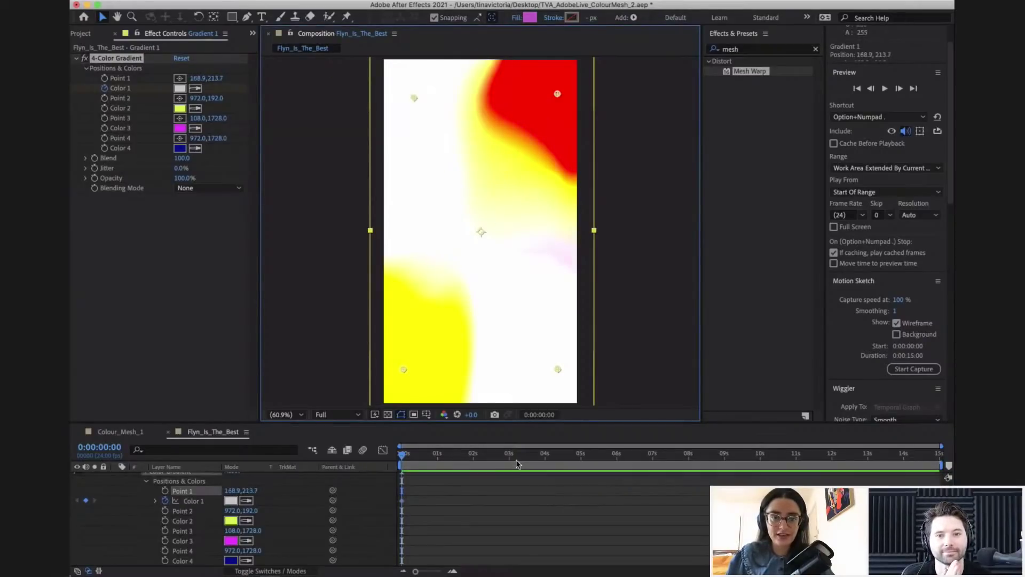
# - Try moving Point 1 to about 854.9, 246.6 at 0:00:05:00 with a Color 1 keyframe, and undo the attempt
pyautogui.click(403, 502)
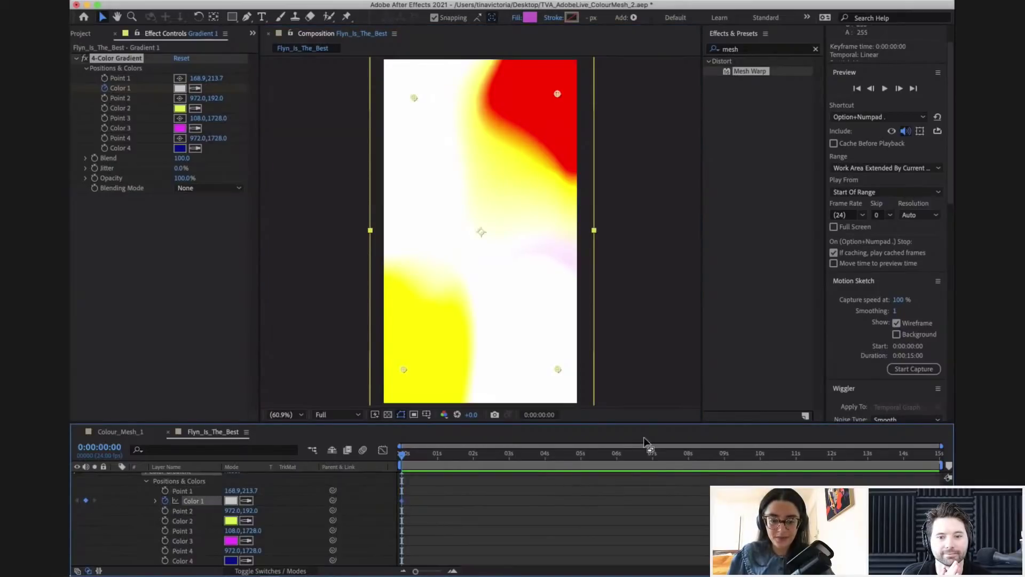
pyautogui.click(581, 454)
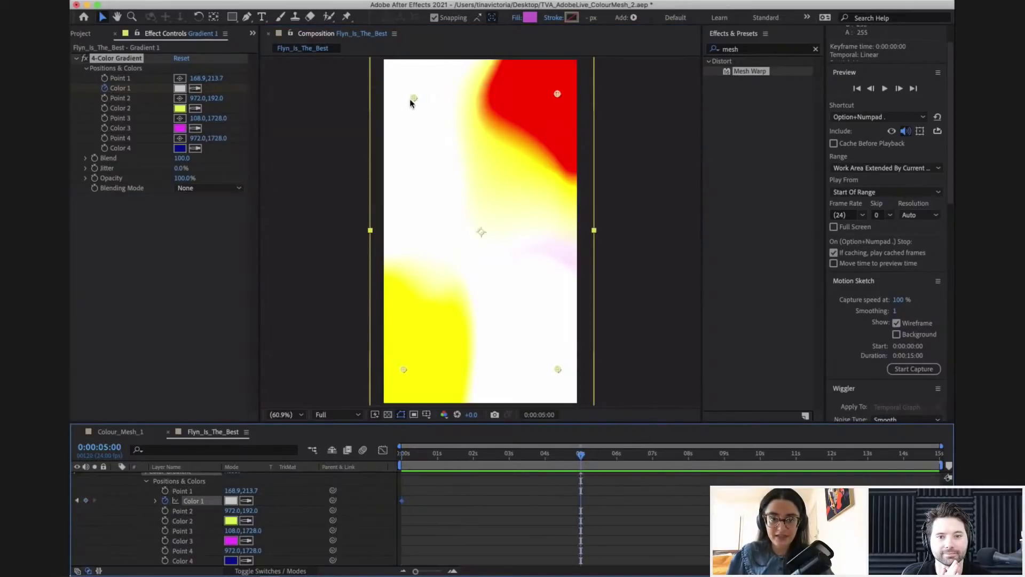
pyautogui.moveTo(415, 99); pyautogui.dragTo(529, 104)
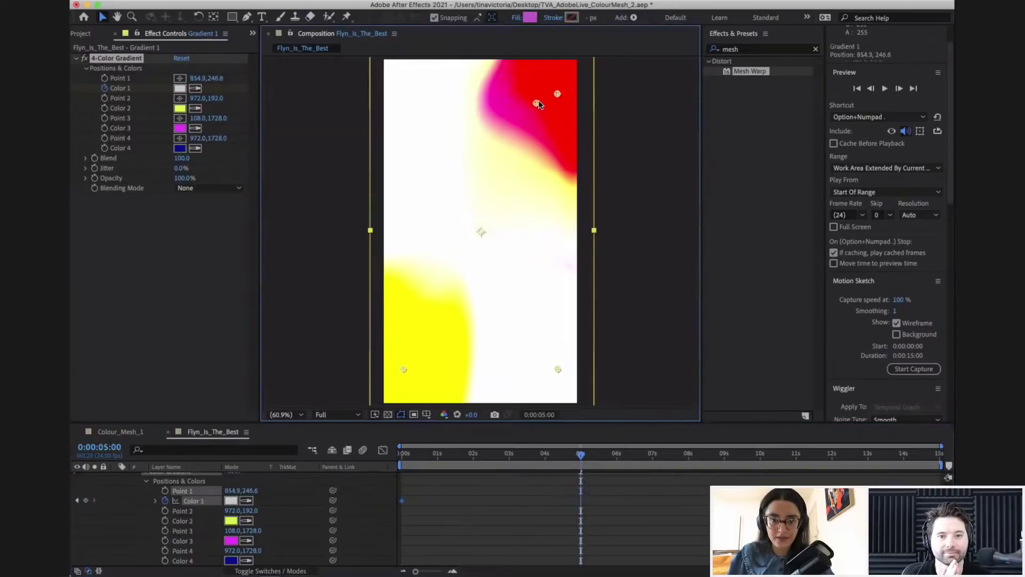
pyautogui.click(88, 502)
pyautogui.press('super+z')
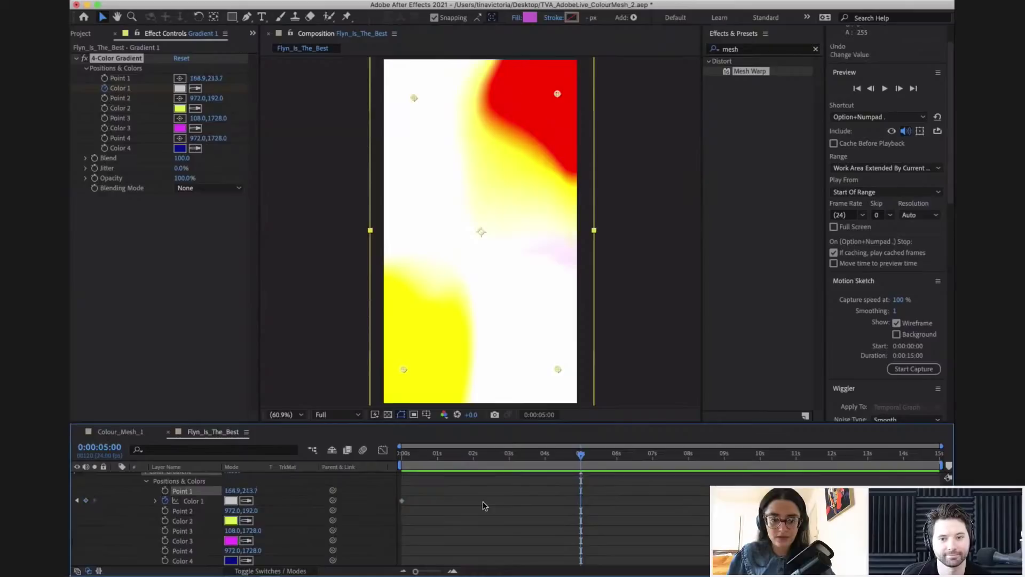
# - Delete the remaining Color 1 keyframe at 0 seconds and return to the start of the composition
pyautogui.moveTo(512, 456); pyautogui.dragTo(400, 458)
pyautogui.moveTo(421, 513); pyautogui.dragTo(401, 492)
pyautogui.press('Delete')
pyautogui.moveTo(438, 455); pyautogui.dragTo(388, 459)
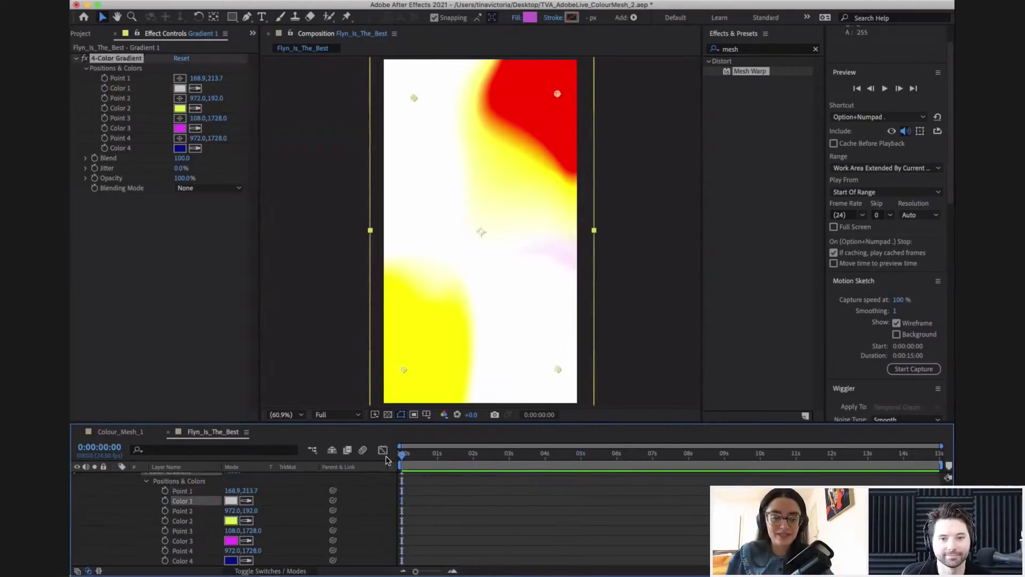
# - Keyframe Gradient 1's Point 1 at 0 seconds, and at 0:00:05:00 move it to about 891, 223.6 near the upper-right corner
pyautogui.click(183, 491)
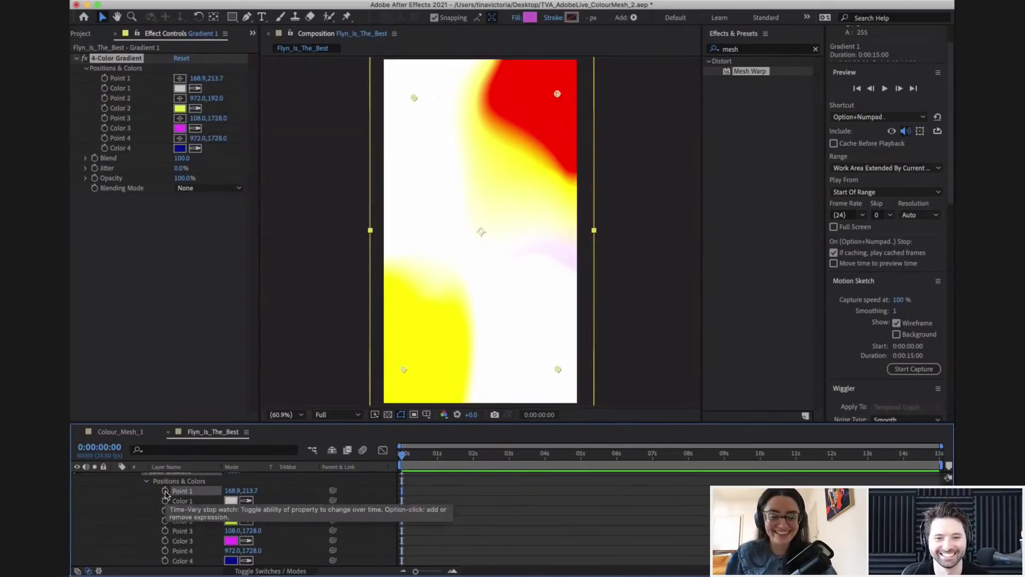
pyautogui.click(165, 492)
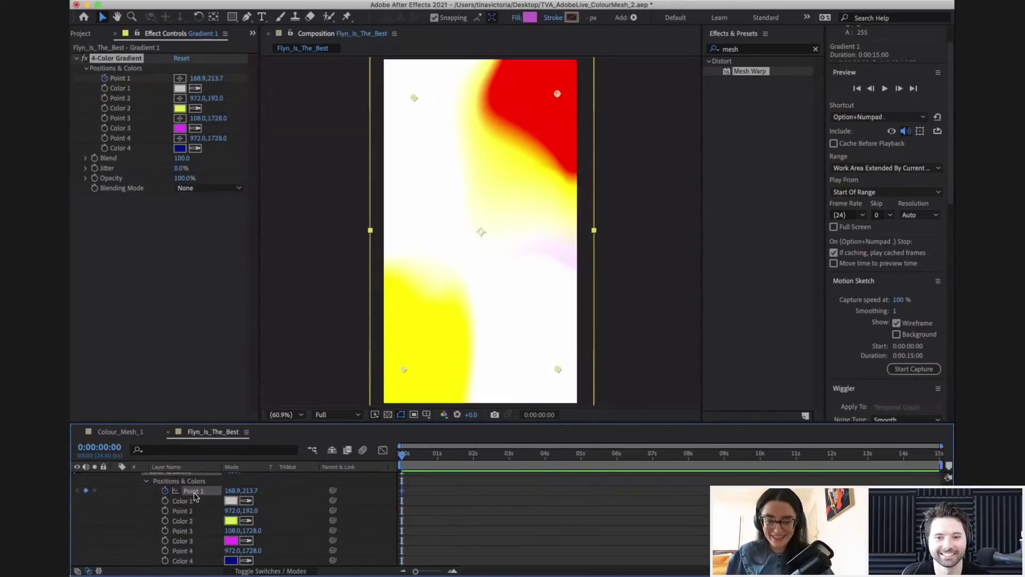
pyautogui.moveTo(435, 456); pyautogui.dragTo(580, 454)
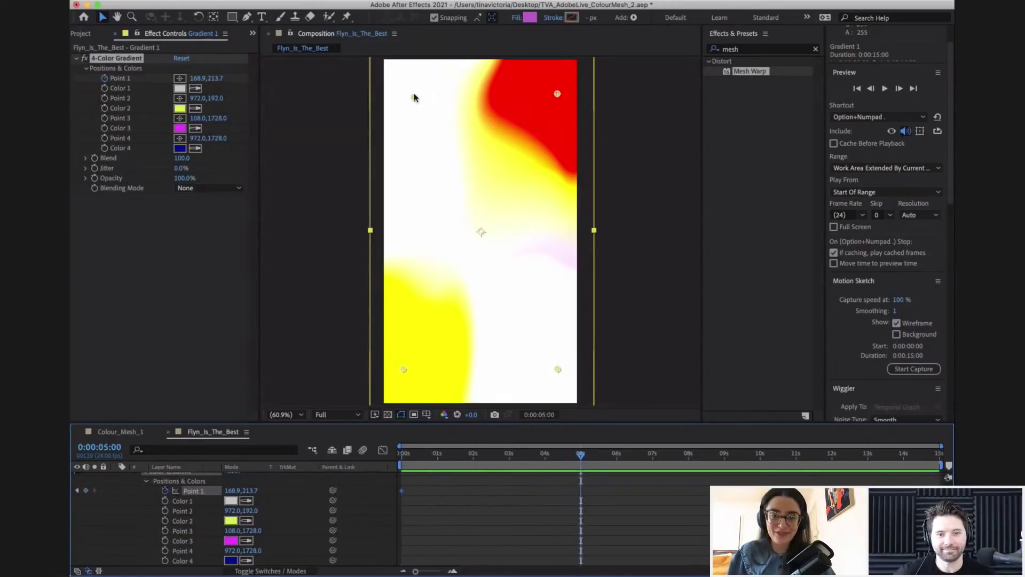
pyautogui.moveTo(413, 99); pyautogui.dragTo(493, 100)
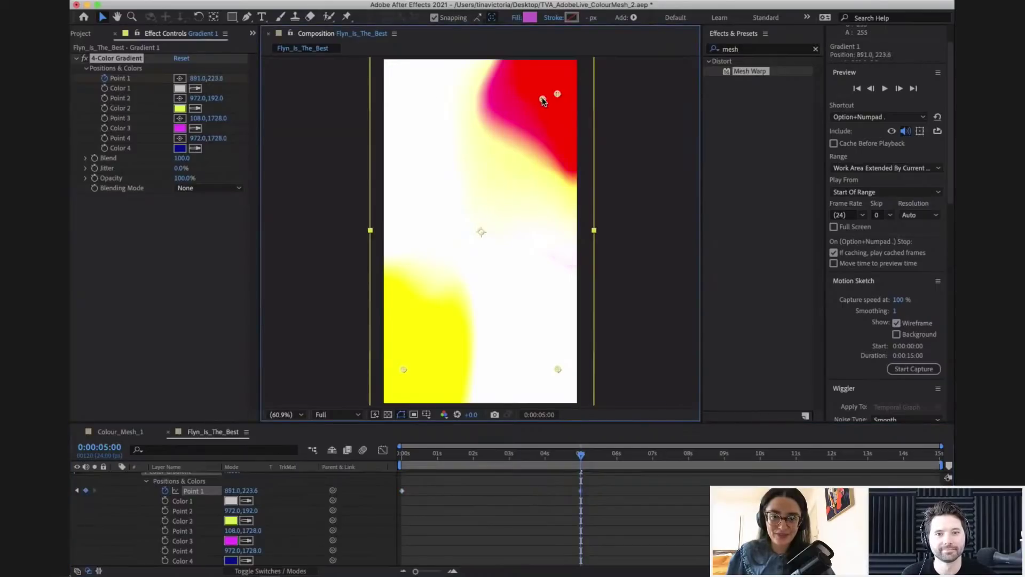
# - Keyframe Gradient 1's Point 2 at 0 seconds, and at 0:00:05:00 move it to about 935.9, 1734.6 near the lower-right corner
pyautogui.moveTo(580, 453); pyautogui.dragTo(454, 452)
pyautogui.moveTo(526, 452); pyautogui.dragTo(361, 451)
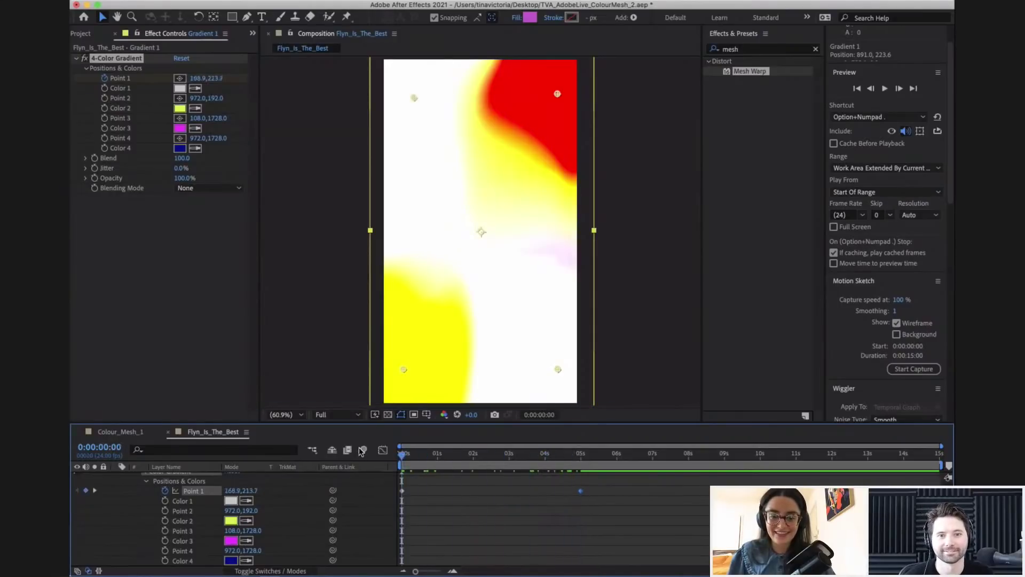
pyautogui.click(196, 511)
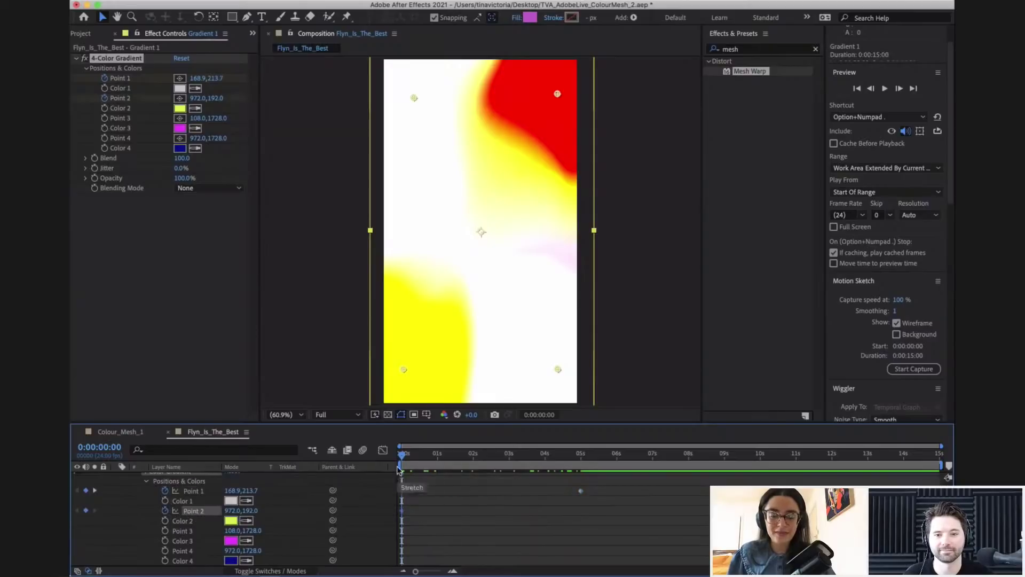
pyautogui.click(580, 454)
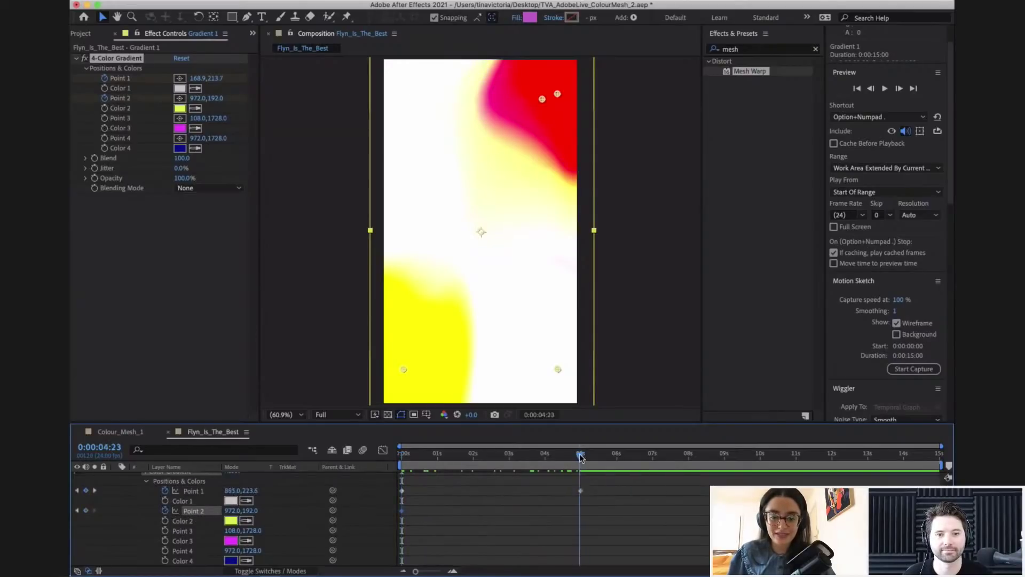
pyautogui.moveTo(557, 94); pyautogui.dragTo(551, 368)
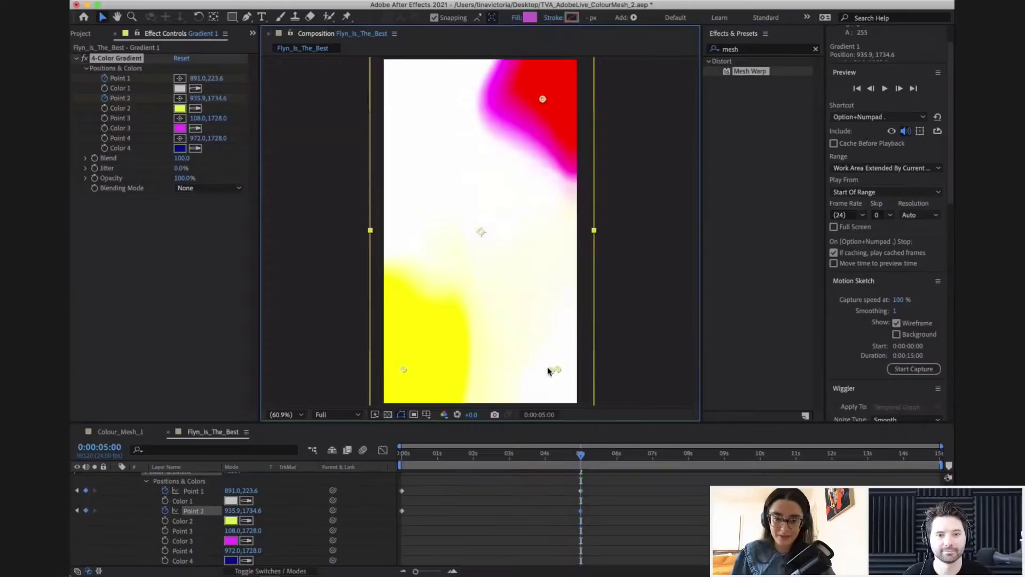
# - Keyframe Point 3 at 0 seconds, try moving Point 4 to about 148.2, 1698.5 at 0:00:05:00, and undo the move
pyautogui.moveTo(581, 454); pyautogui.dragTo(364, 461)
pyautogui.moveTo(450, 456); pyautogui.dragTo(398, 464)
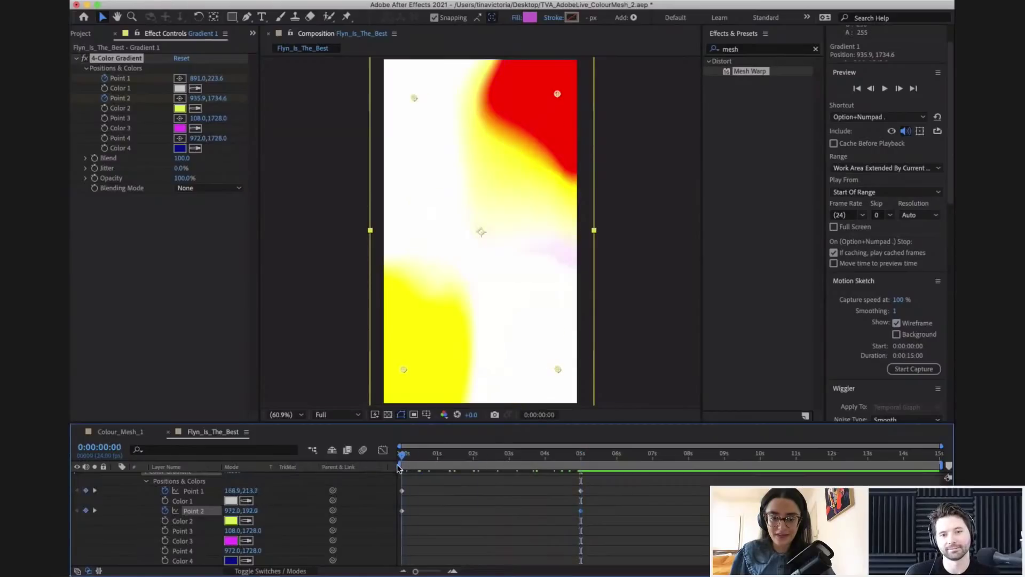
pyautogui.click(165, 531)
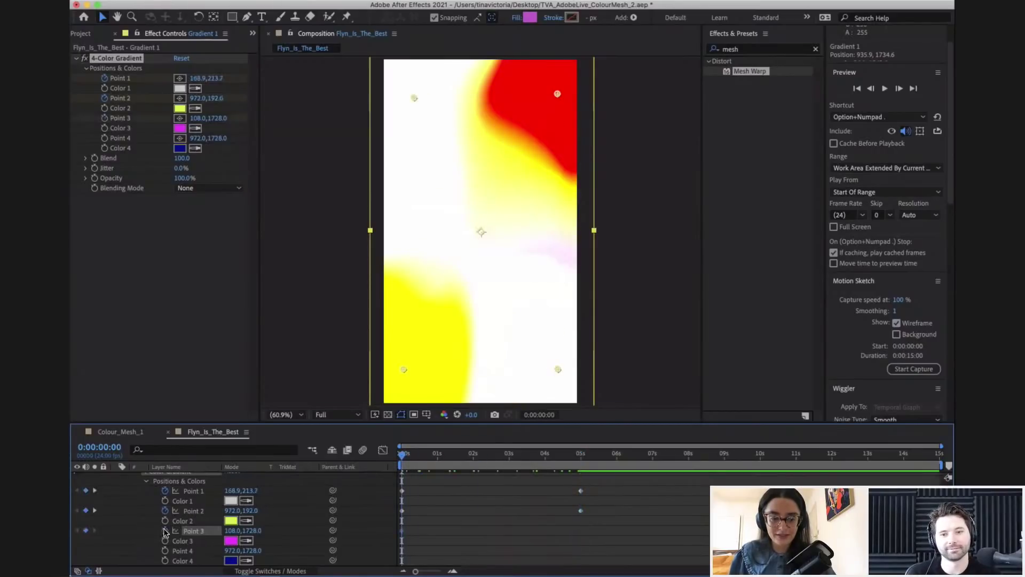
pyautogui.moveTo(527, 453); pyautogui.dragTo(580, 452)
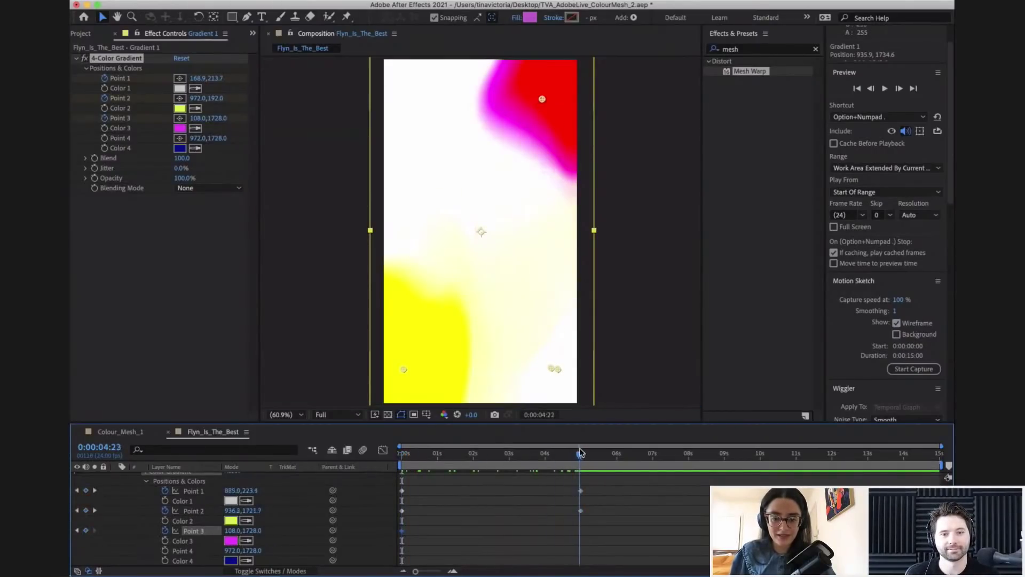
pyautogui.moveTo(557, 369); pyautogui.dragTo(409, 365)
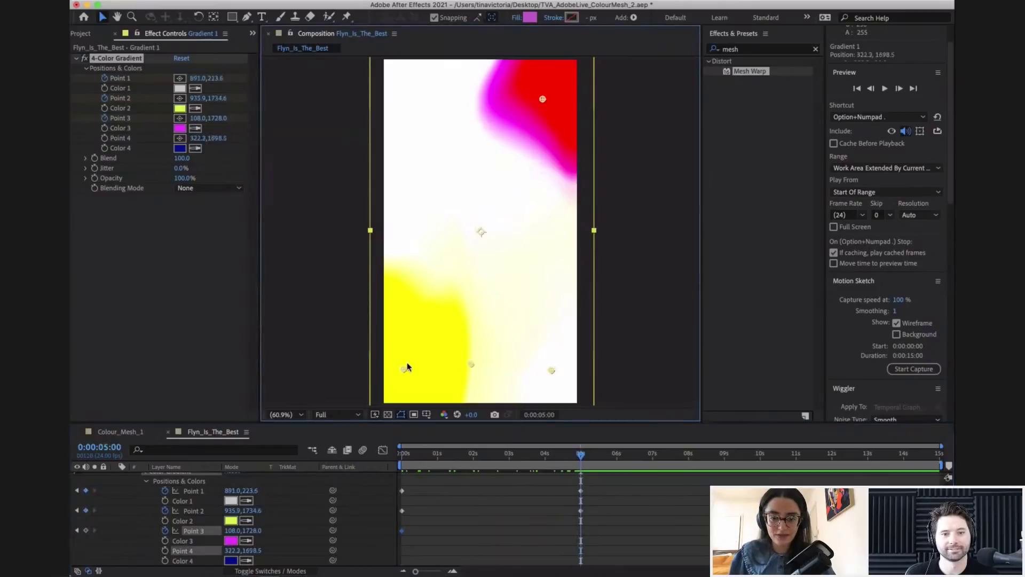
pyautogui.moveTo(422, 453); pyautogui.dragTo(394, 458)
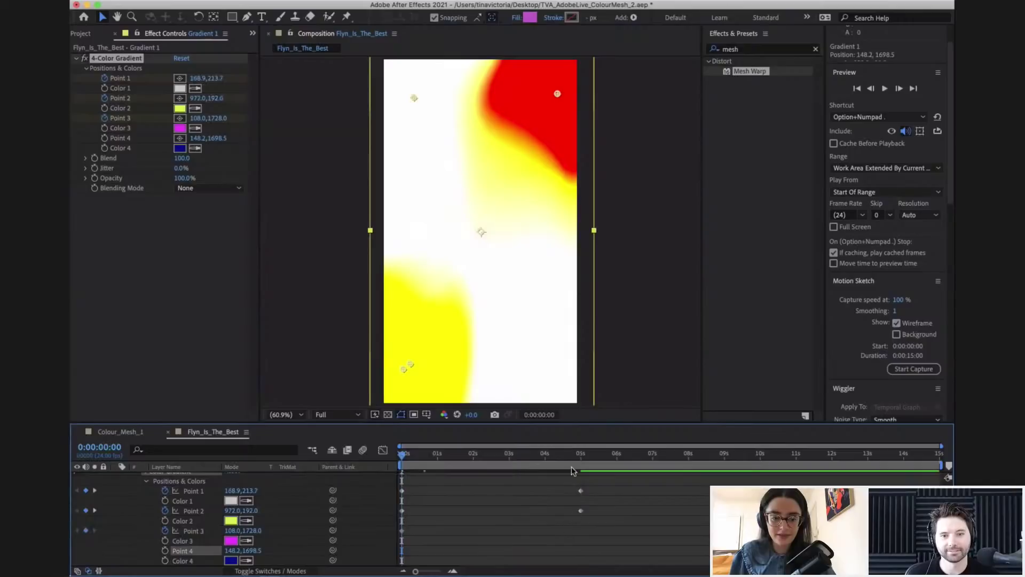
pyautogui.press('super+z')
pyautogui.press('space')
pyautogui.press('space')
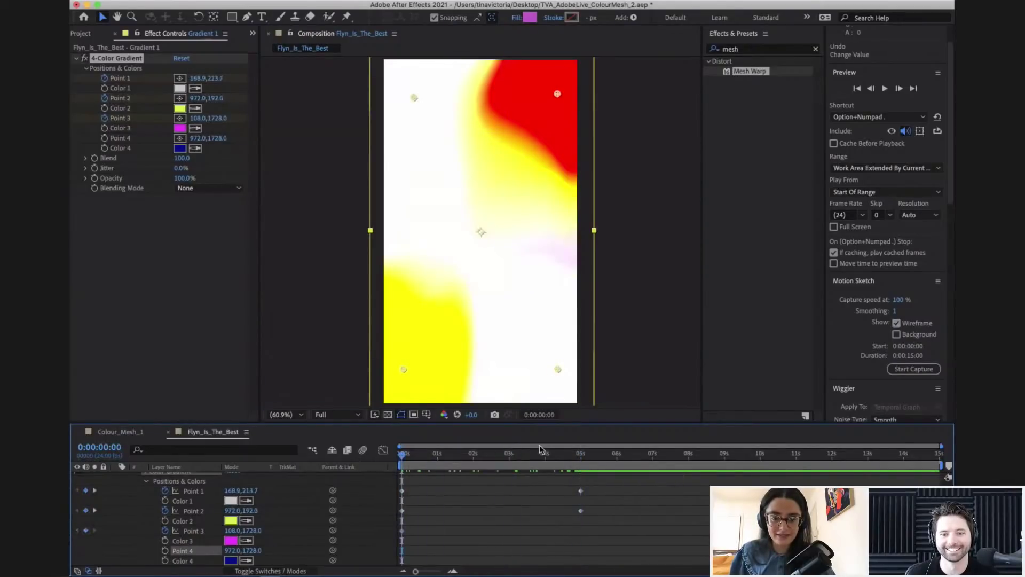
# - Try again to move the lower-right gradient point toward the lower-left corner at 0:00:05:00, and undo back past Point 3's keyframe
pyautogui.click(581, 454)
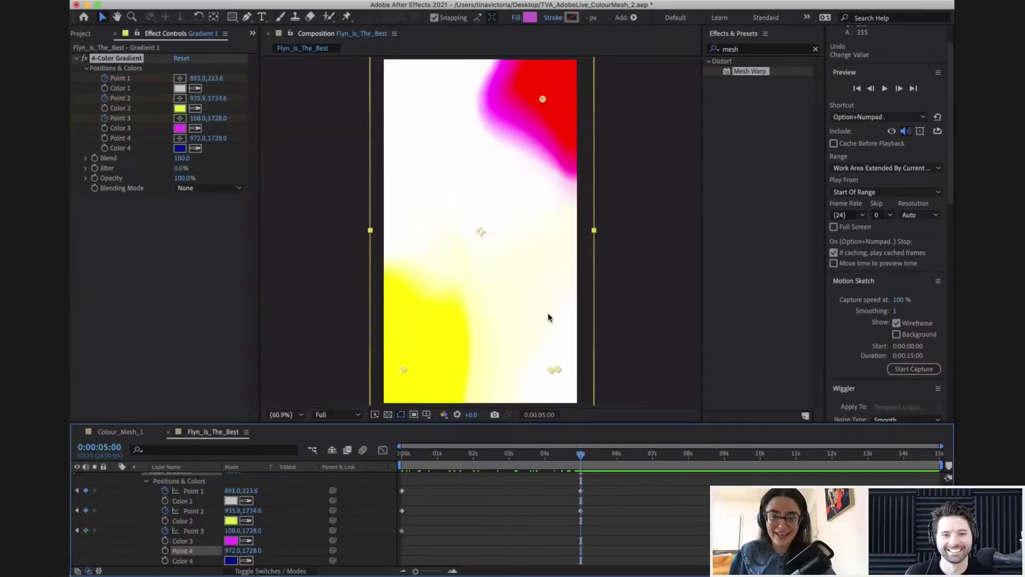
pyautogui.moveTo(557, 370); pyautogui.dragTo(448, 372)
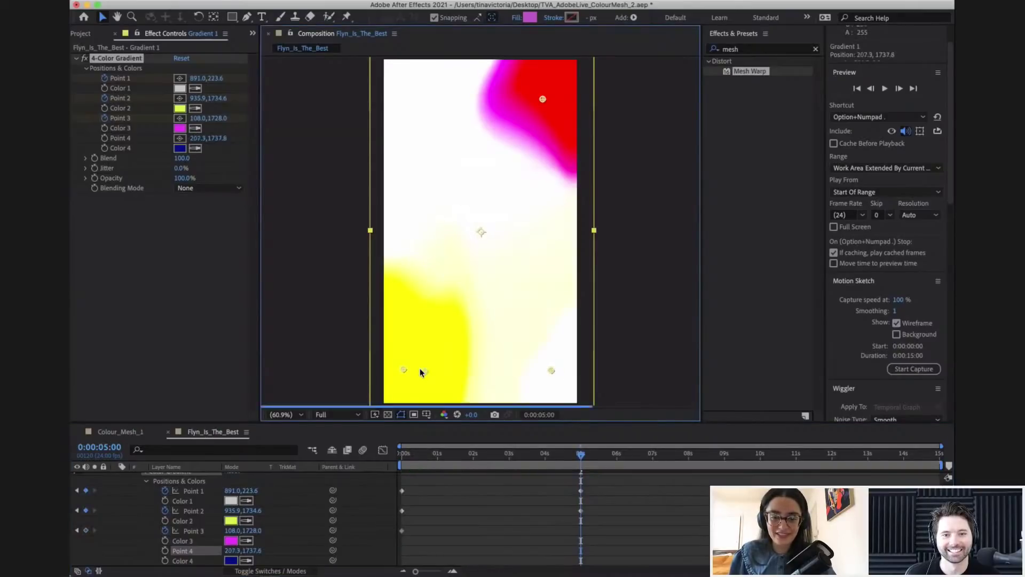
pyautogui.press('super+z')
pyautogui.moveTo(549, 369); pyautogui.dragTo(424, 370)
pyautogui.press('super+z')
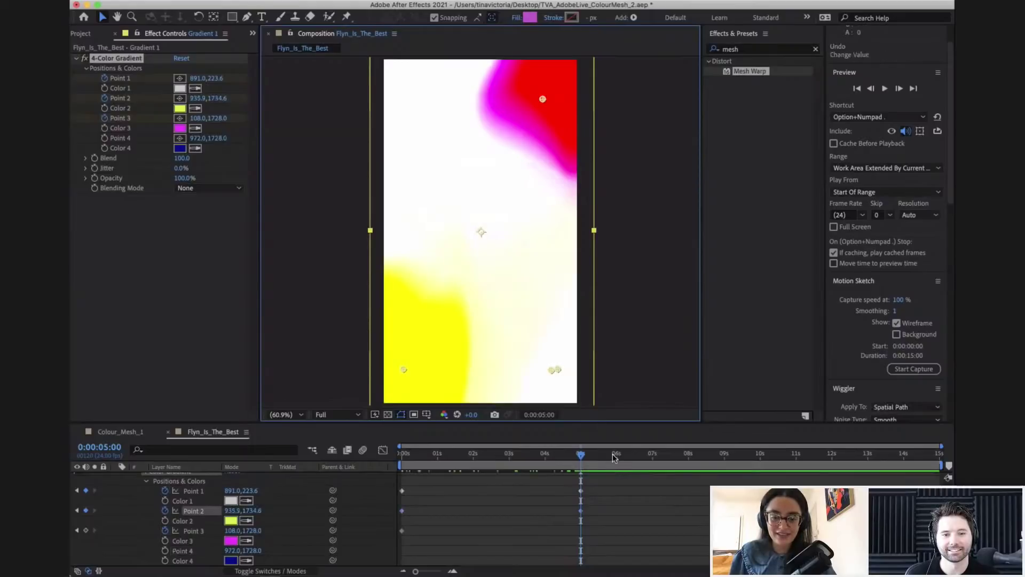
pyautogui.moveTo(581, 453); pyautogui.dragTo(395, 463)
pyautogui.press('super+z')
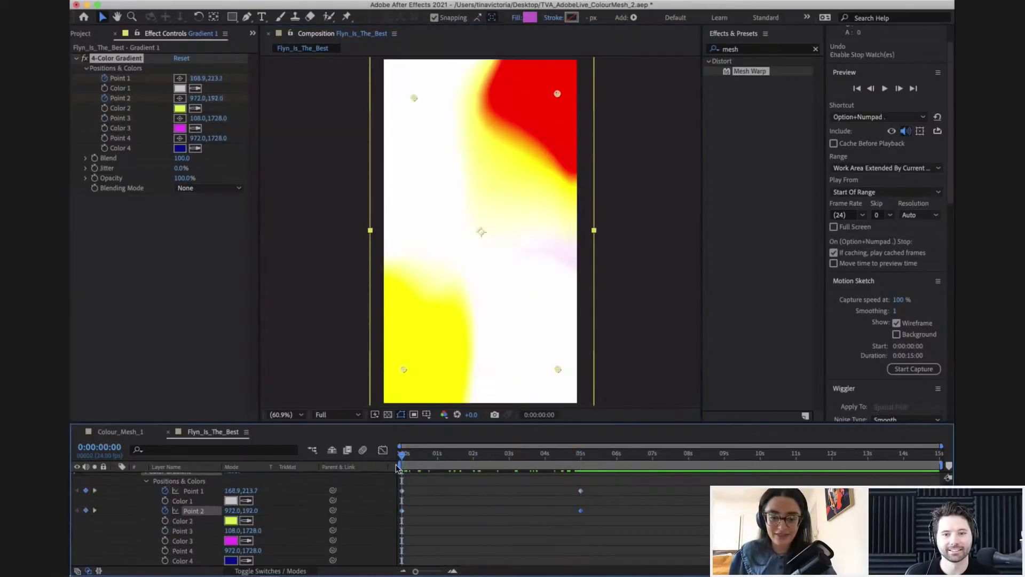
# - Keyframe Point 3 at 0 seconds, try moving Point 4 to about 266.4, 1731.3 at 0:00:05:00, and undo both changes
pyautogui.click(165, 532)
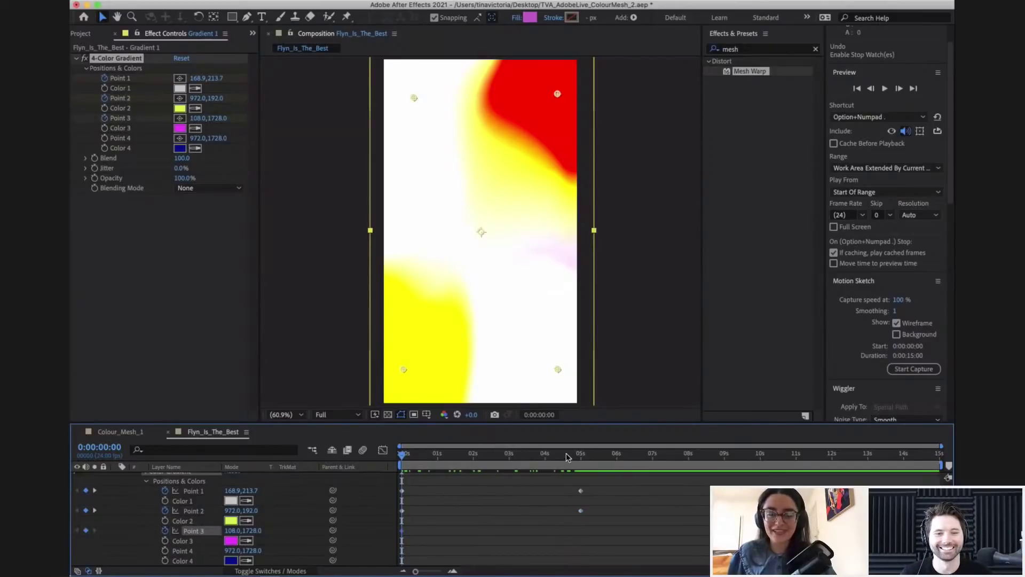
pyautogui.moveTo(570, 453); pyautogui.dragTo(582, 457)
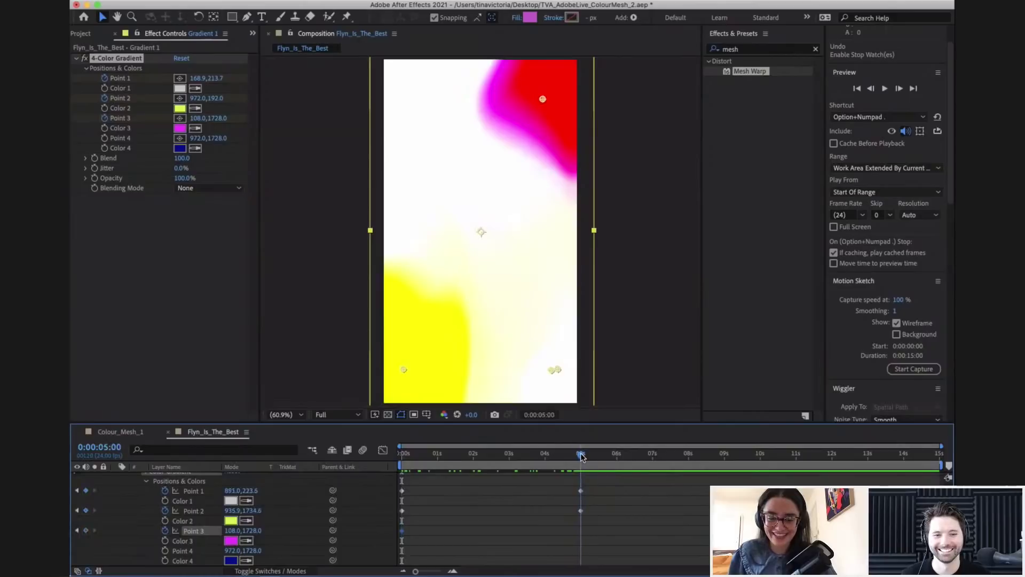
pyautogui.moveTo(557, 370); pyautogui.dragTo(434, 369)
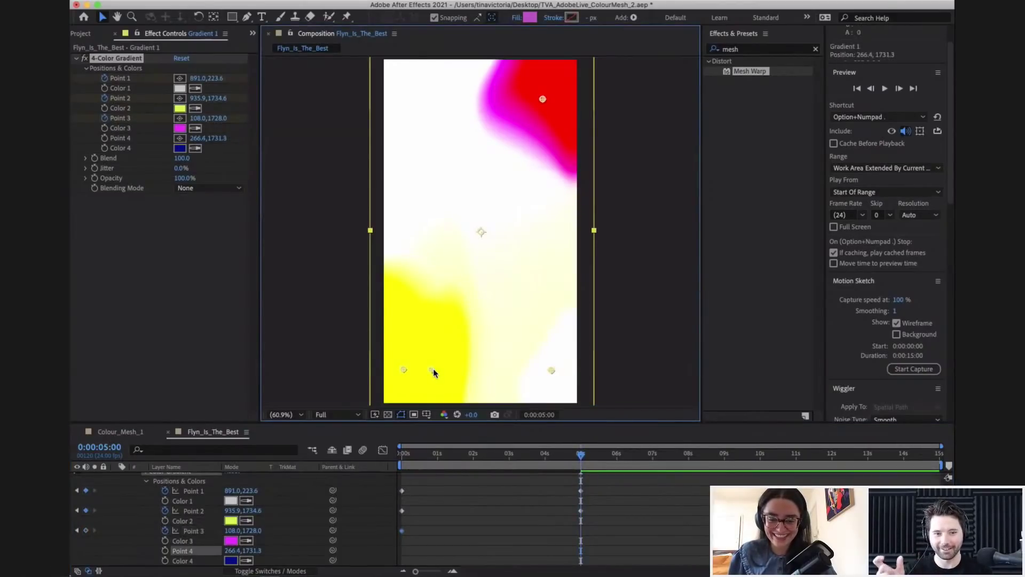
pyautogui.press('super+z')
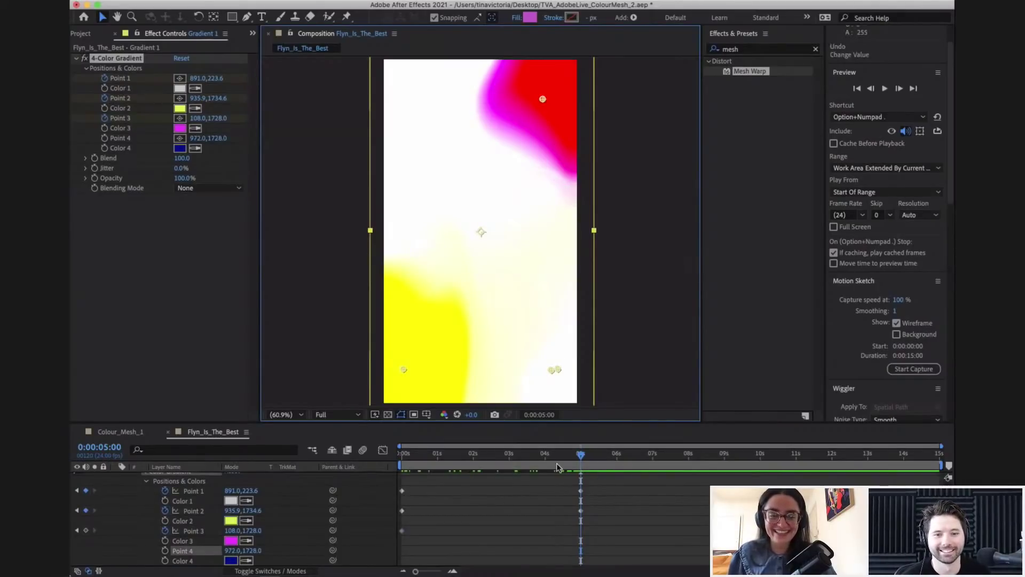
pyautogui.moveTo(557, 372); pyautogui.dragTo(412, 356)
pyautogui.press('super+z')
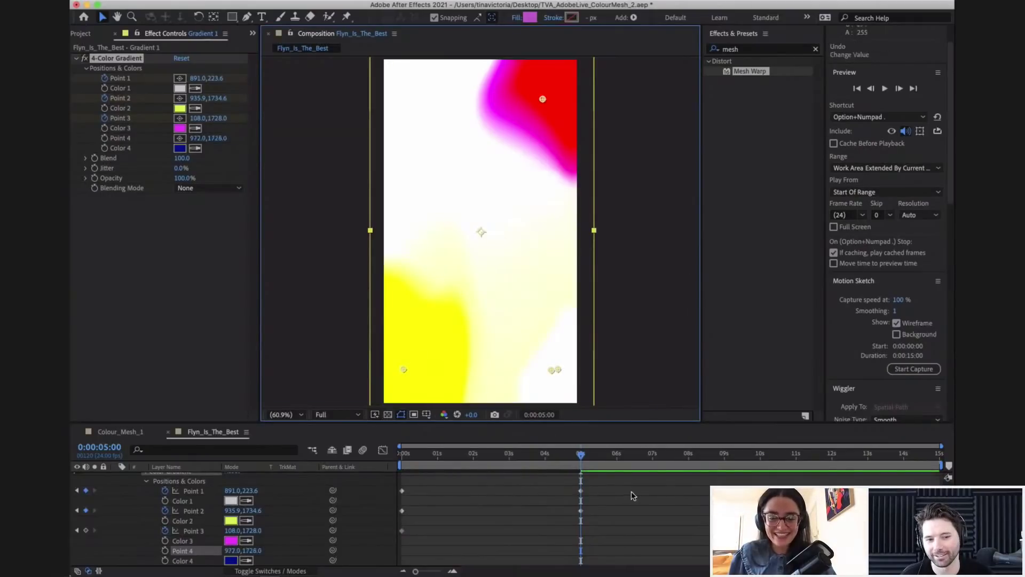
pyautogui.press('super+z')
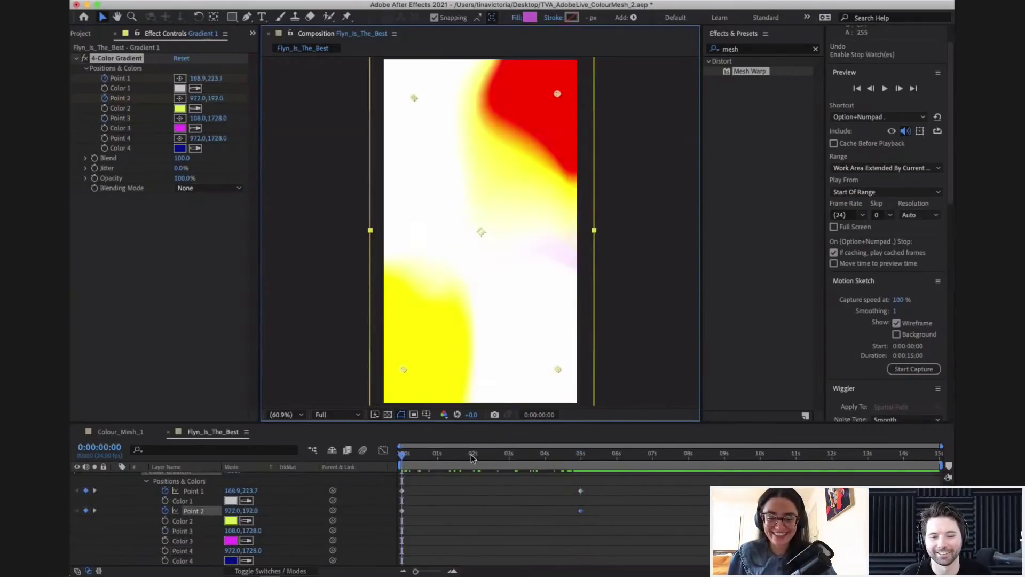
# - Keyframe Gradient 1's Point 3 at 0 seconds
pyautogui.click(332, 457)
pyautogui.click(165, 531)
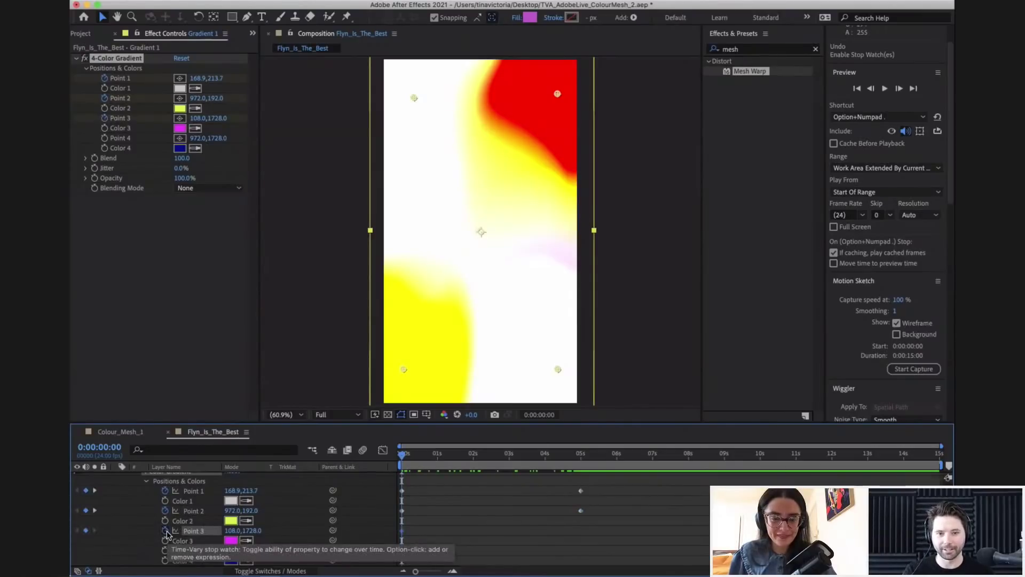
pyautogui.hotkey('shift', 'Left')
pyautogui.hotkey('shift', 'Left')
pyautogui.hotkey('shift', 'Left')
pyautogui.hotkey('shift', 'Left')
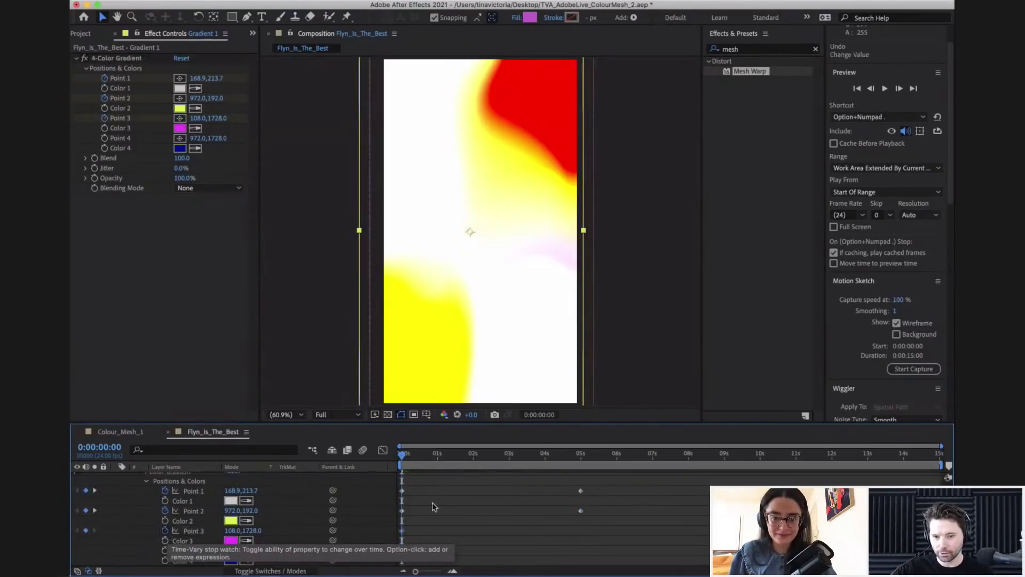
pyautogui.hotkey('shift', 'Right')
pyautogui.hotkey('shift', 'Right')
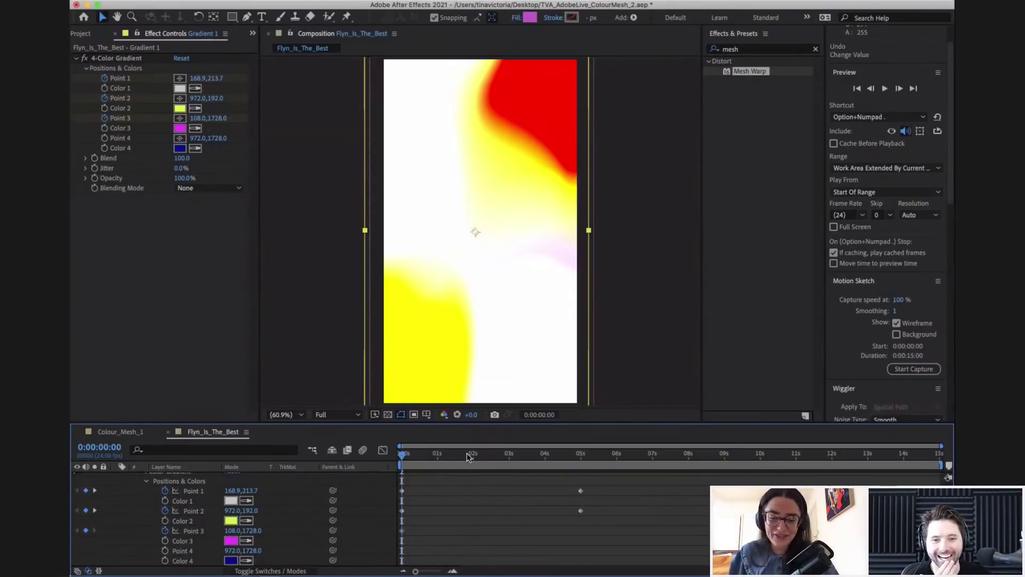
pyautogui.press('space')
pyautogui.press('space')
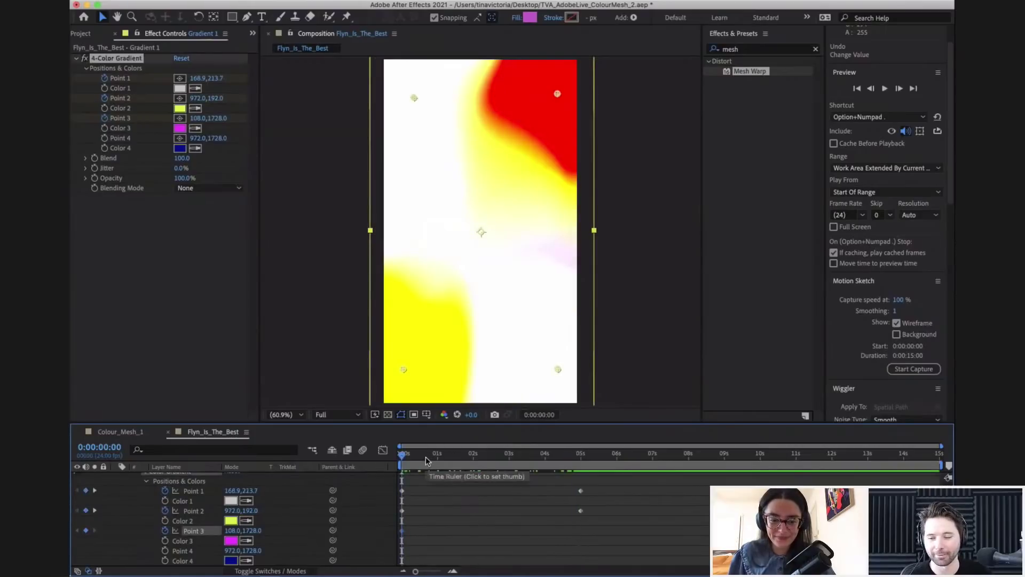
# - At 0:00:05:00, move Point 4 to about 138.4, 1636.1 near the lower-left corner and add a Point 3 keyframe
pyautogui.moveTo(578, 455); pyautogui.dragTo(581, 457)
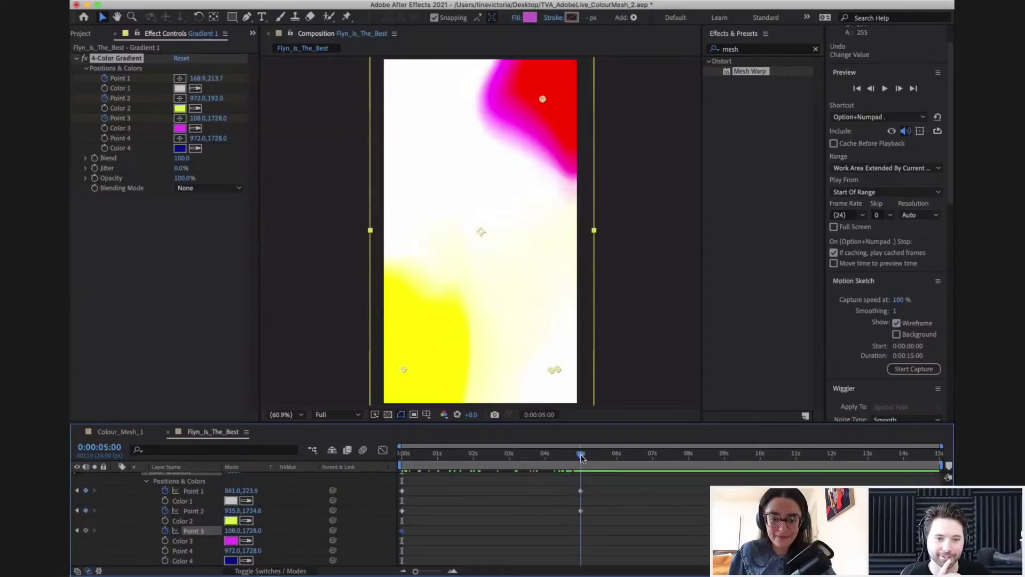
pyautogui.moveTo(557, 367); pyautogui.dragTo(409, 354)
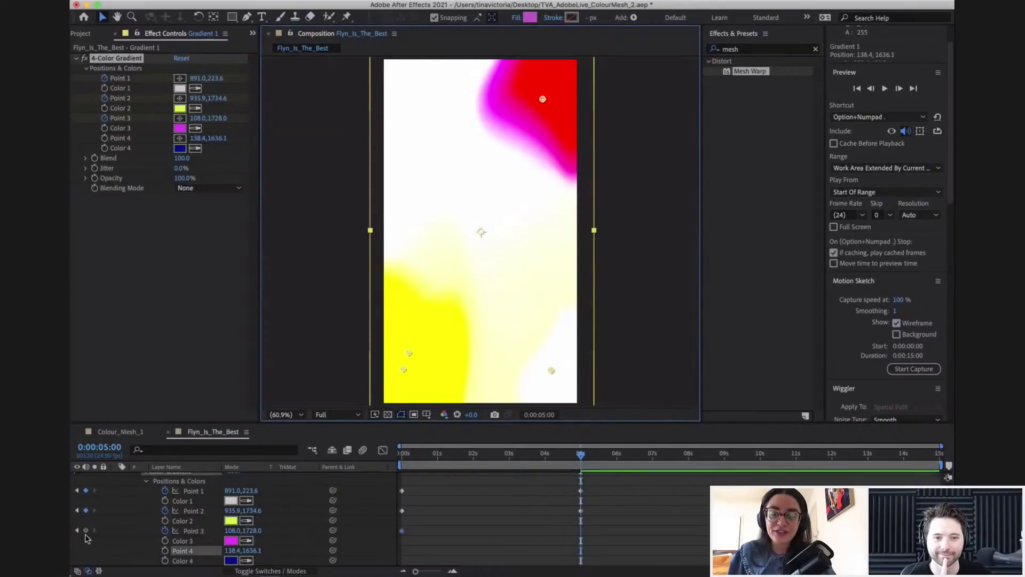
pyautogui.click(86, 531)
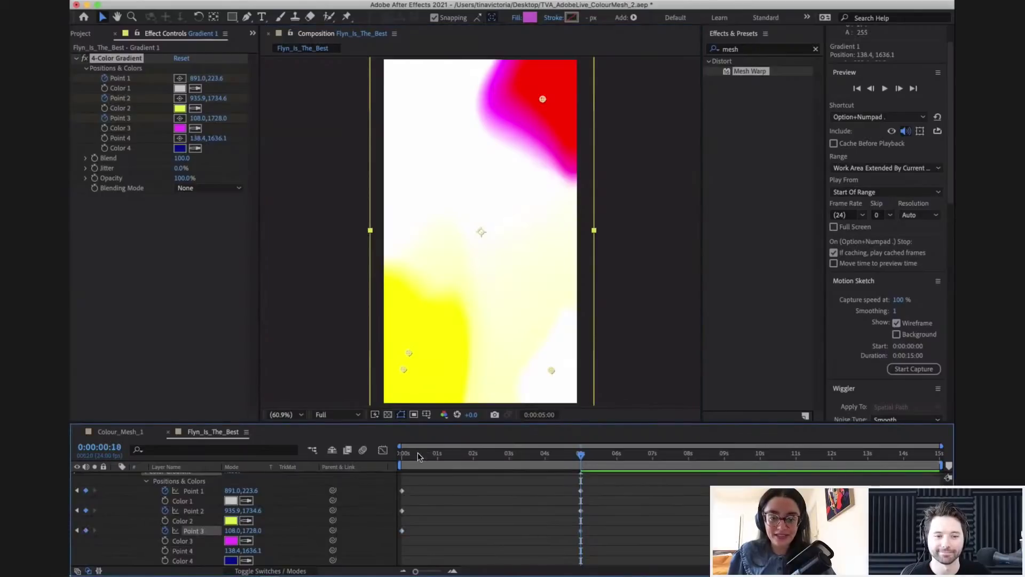
# - Keyframe Point 4 at 0 seconds, try moving it to the upper-left corner, and undo back past Point 3's keyframe at 0:00:05:00
pyautogui.moveTo(419, 456); pyautogui.dragTo(390, 454)
pyautogui.click(165, 550)
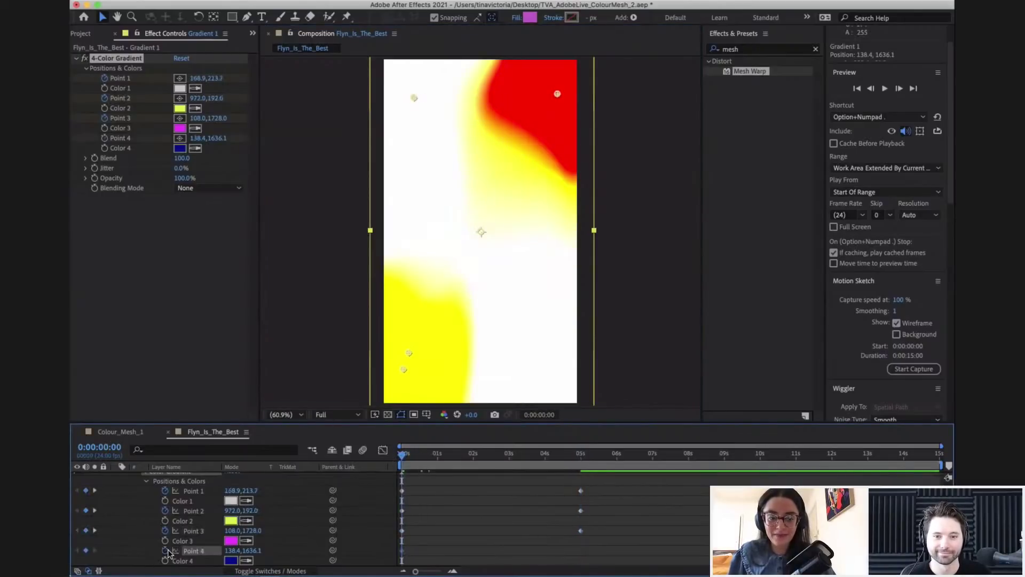
pyautogui.click(583, 461)
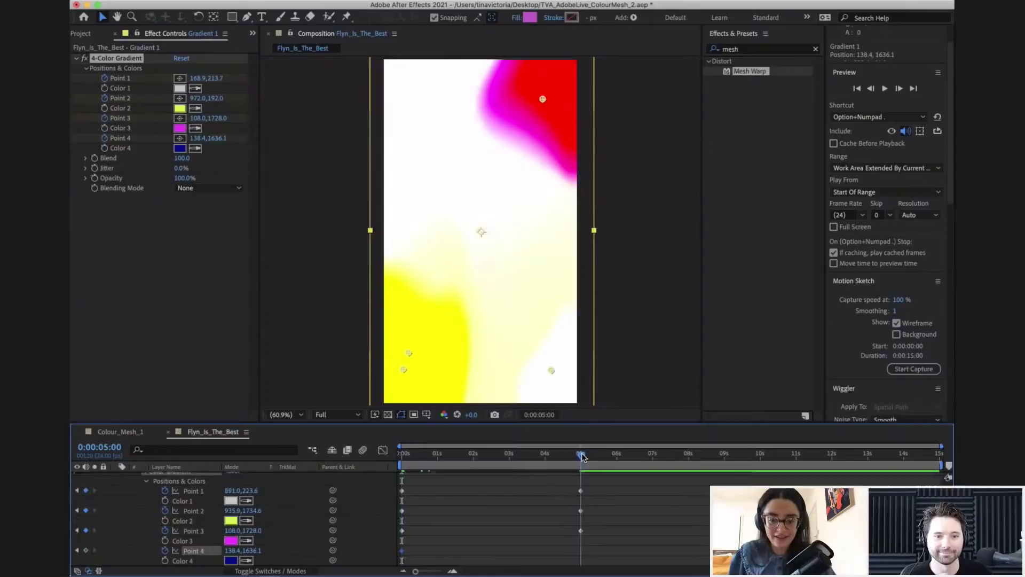
pyautogui.moveTo(447, 454); pyautogui.dragTo(583, 454)
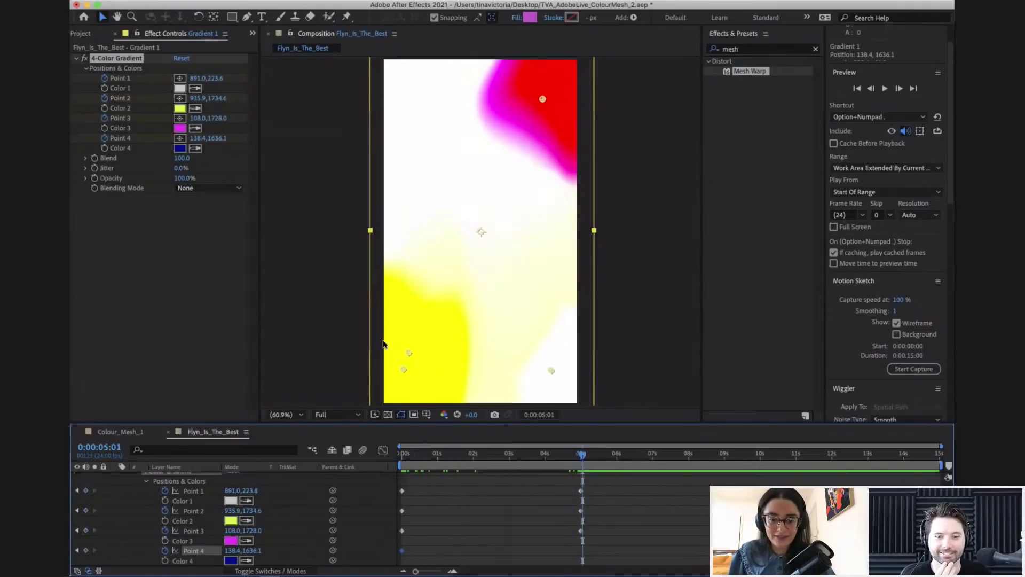
pyautogui.moveTo(435, 454); pyautogui.dragTo(476, 455)
pyautogui.press('super+z')
pyautogui.moveTo(409, 353); pyautogui.dragTo(407, 110)
pyautogui.press('super+z')
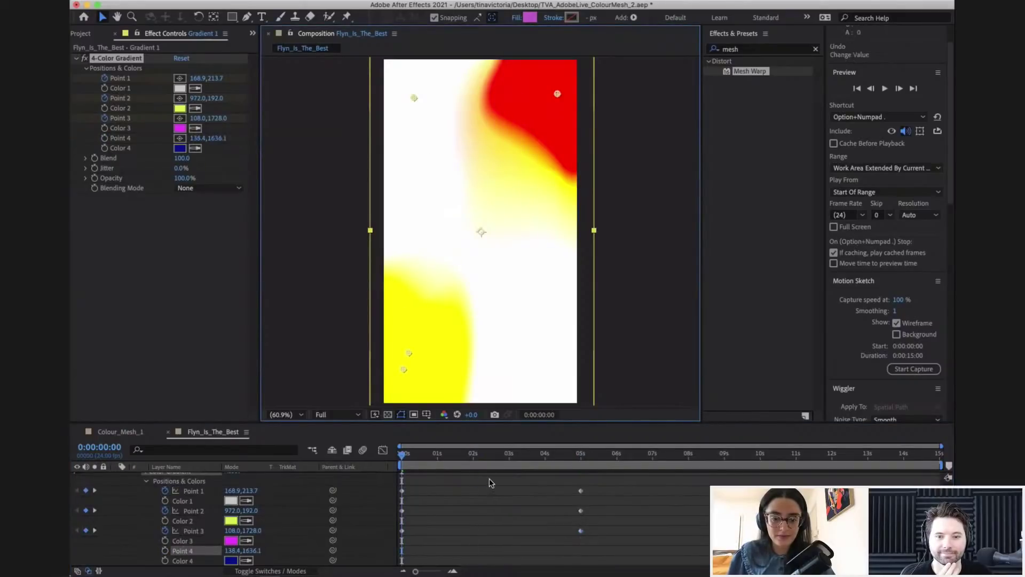
pyautogui.press('k')
# - Keyframe Point 4 at 0 seconds, move it to about 115.4, 231.4 near the upper-left corner at 0:00:05:00, and scrub through the animation
pyautogui.moveTo(430, 455); pyautogui.dragTo(382, 461)
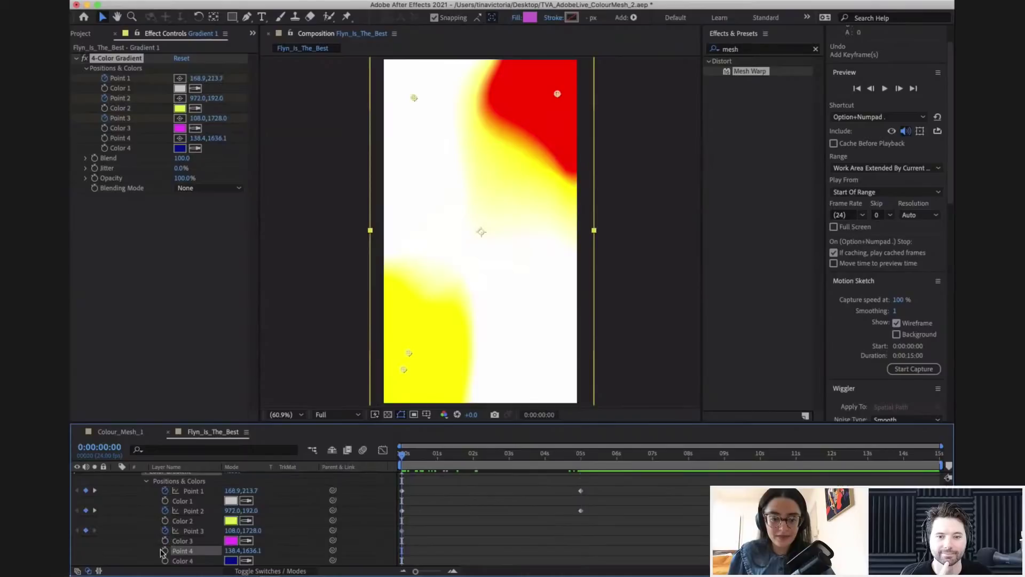
pyautogui.press('k')
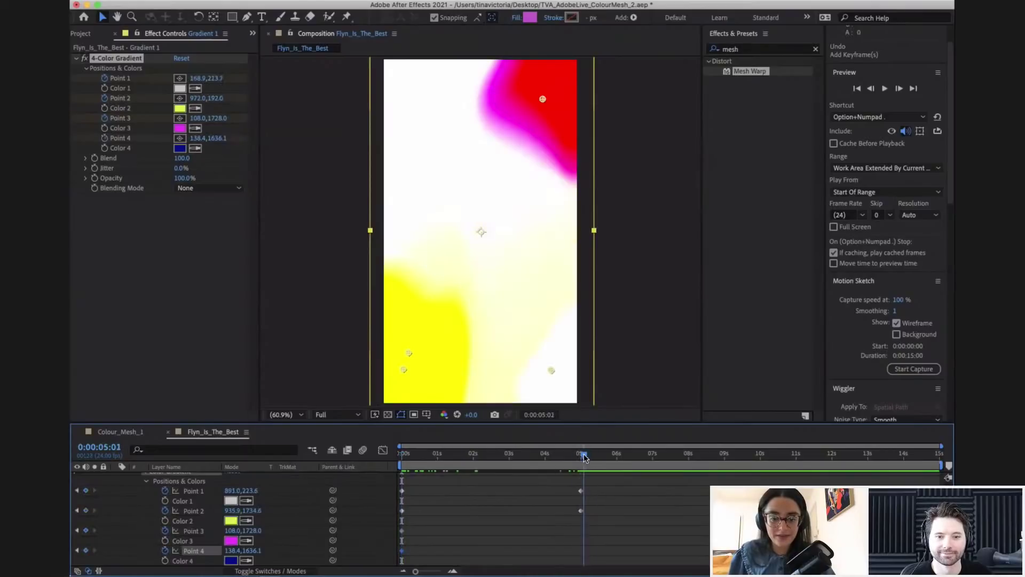
pyautogui.moveTo(409, 353); pyautogui.dragTo(404, 102)
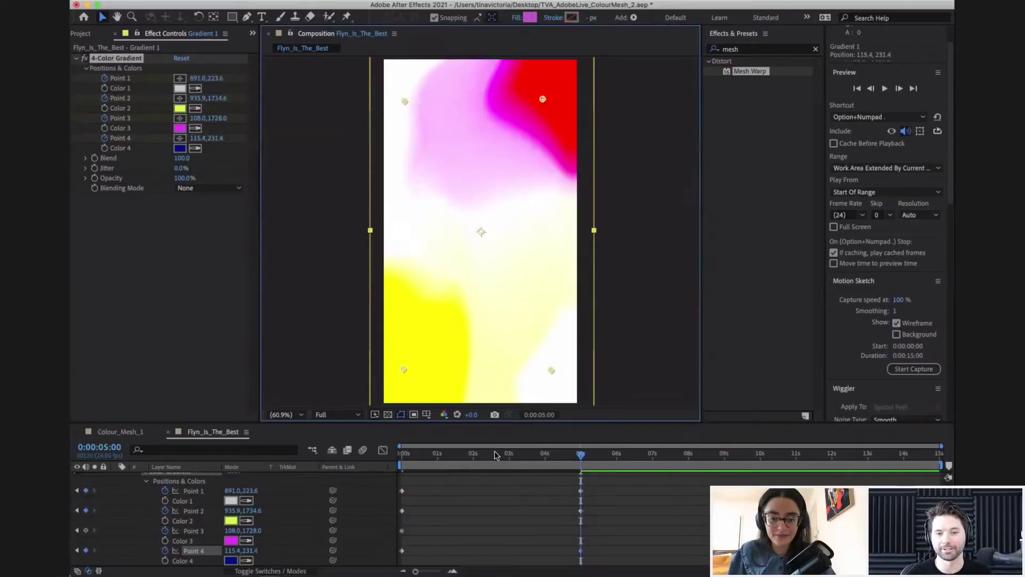
pyautogui.click(403, 454)
pyautogui.moveTo(399, 457); pyautogui.dragTo(581, 455)
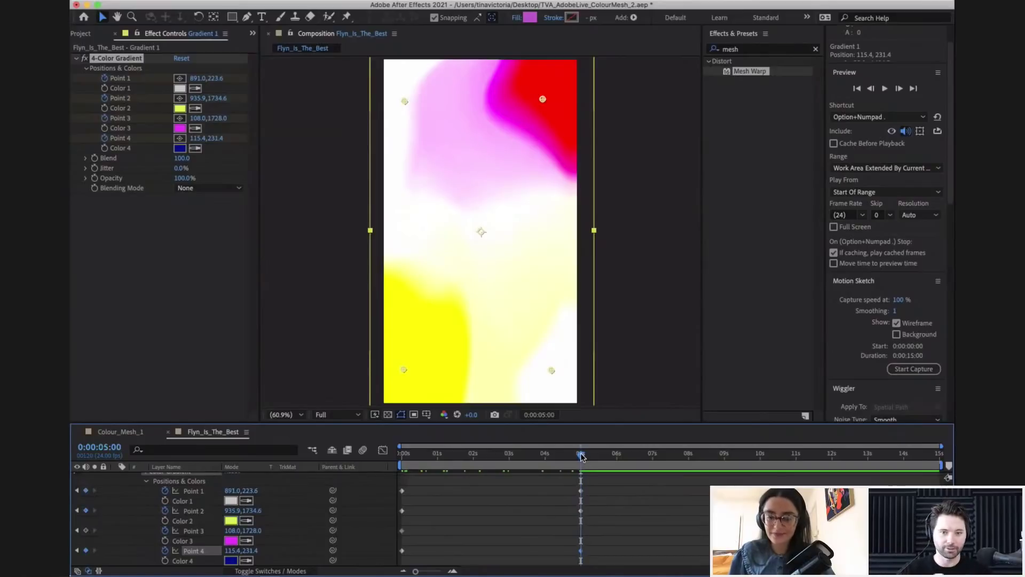
# - At 0 seconds, move Gradient 1's Point 3 to about 882.6, 1705.0 near the lower-right corner
pyautogui.moveTo(575, 458); pyautogui.dragTo(582, 457)
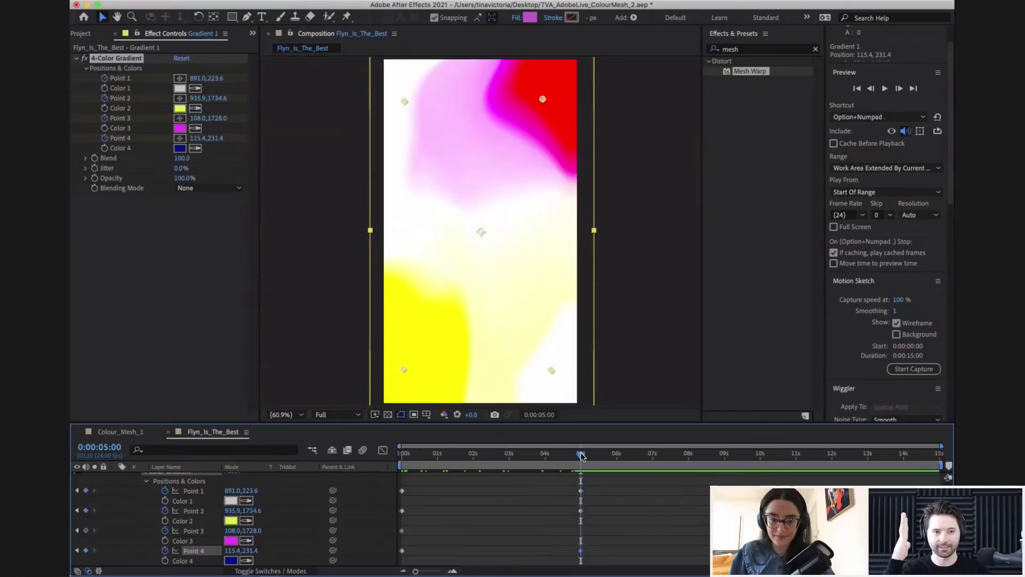
pyautogui.press('Home')
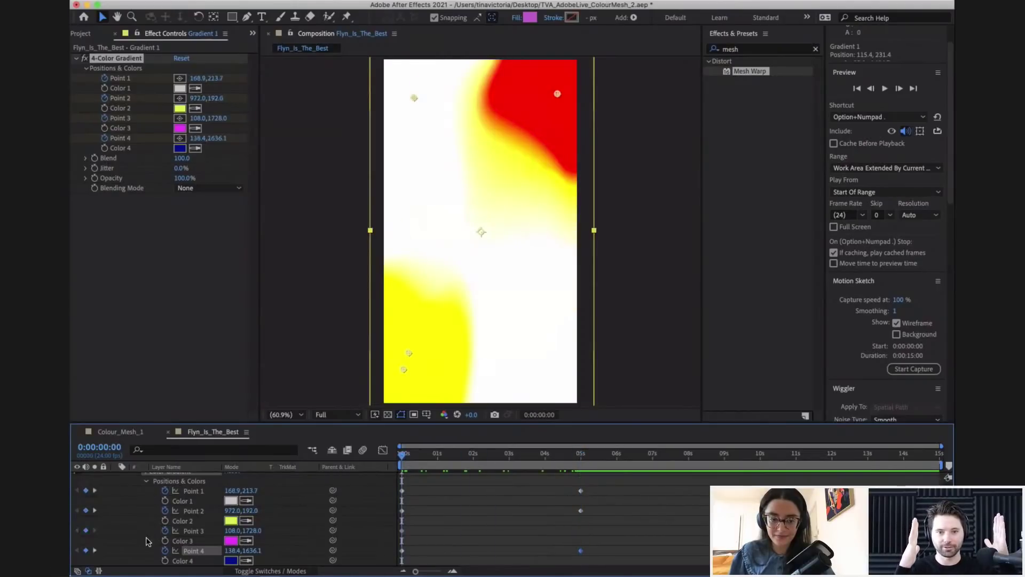
pyautogui.moveTo(419, 458); pyautogui.dragTo(398, 460)
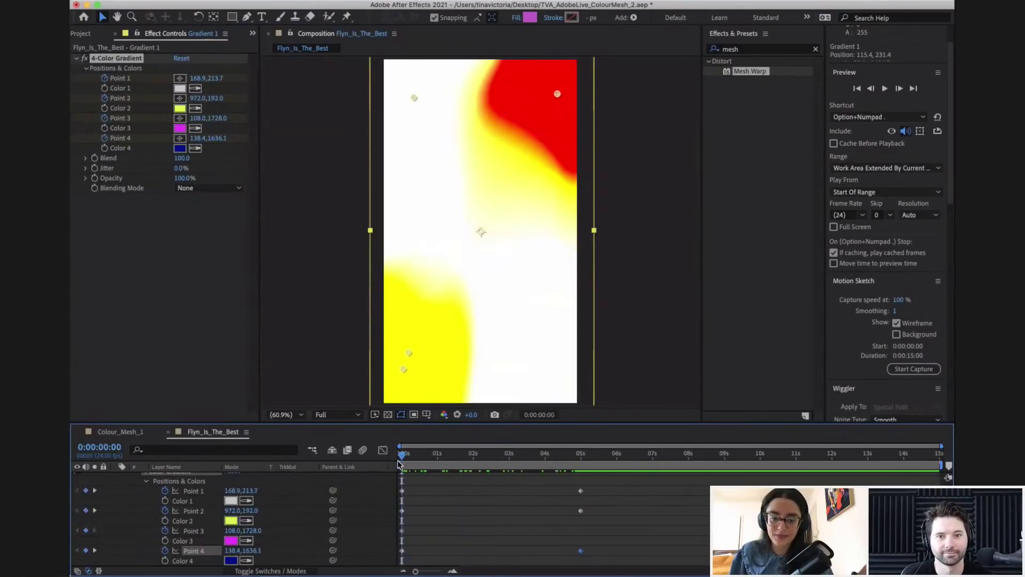
pyautogui.moveTo(401, 367); pyautogui.dragTo(542, 365)
# - At 0:00:04:23, move Gradient 1's Point 3 to about 134.3, 1708.3 near the lower-left corner
pyautogui.click(578, 457)
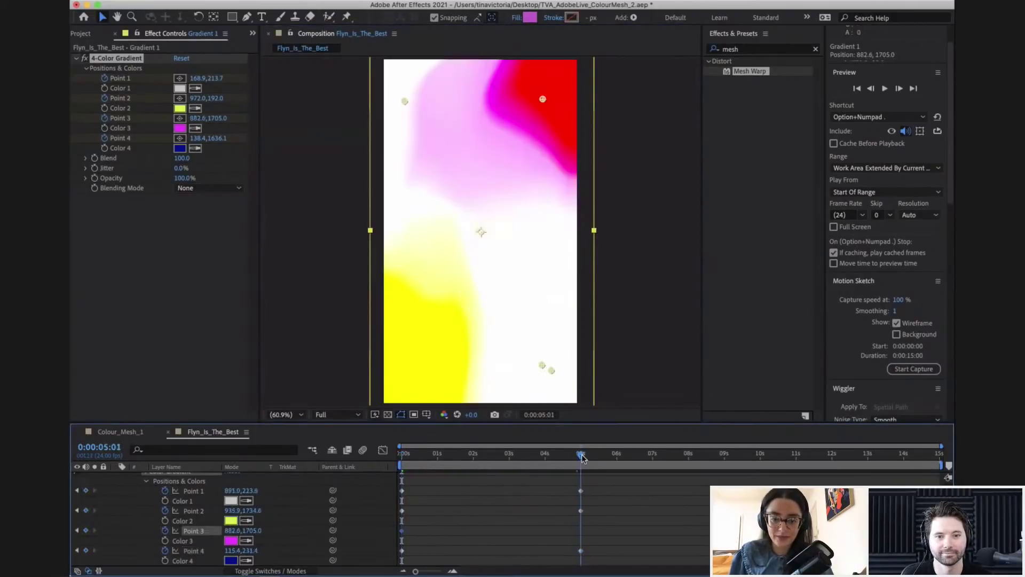
pyautogui.click(581, 457)
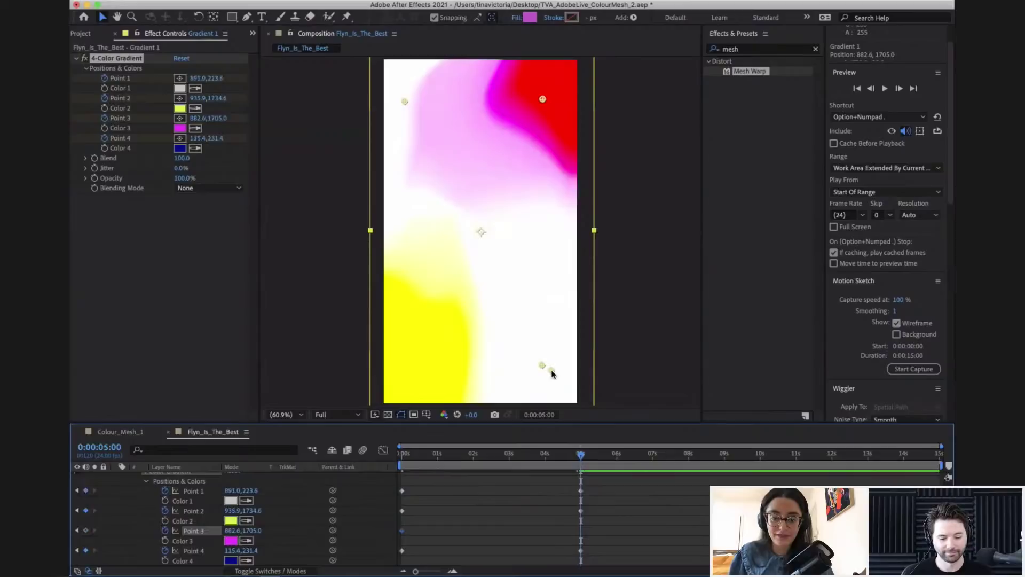
pyautogui.moveTo(583, 464)
pyautogui.mouseDown()
pyautogui.moveTo(506, 459)
pyautogui.moveTo(580, 458)
pyautogui.mouseUp()
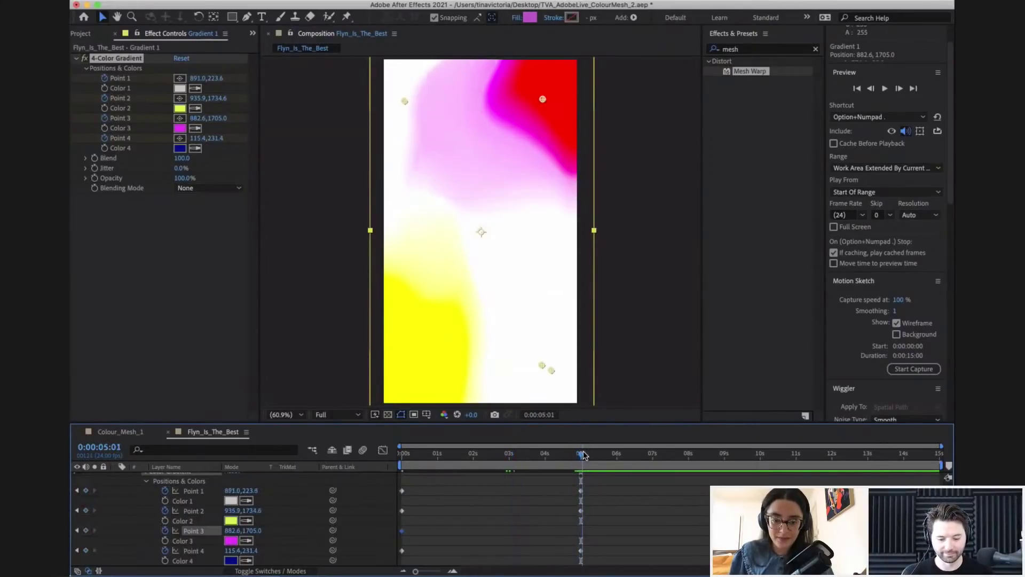
pyautogui.moveTo(542, 367); pyautogui.dragTo(407, 368)
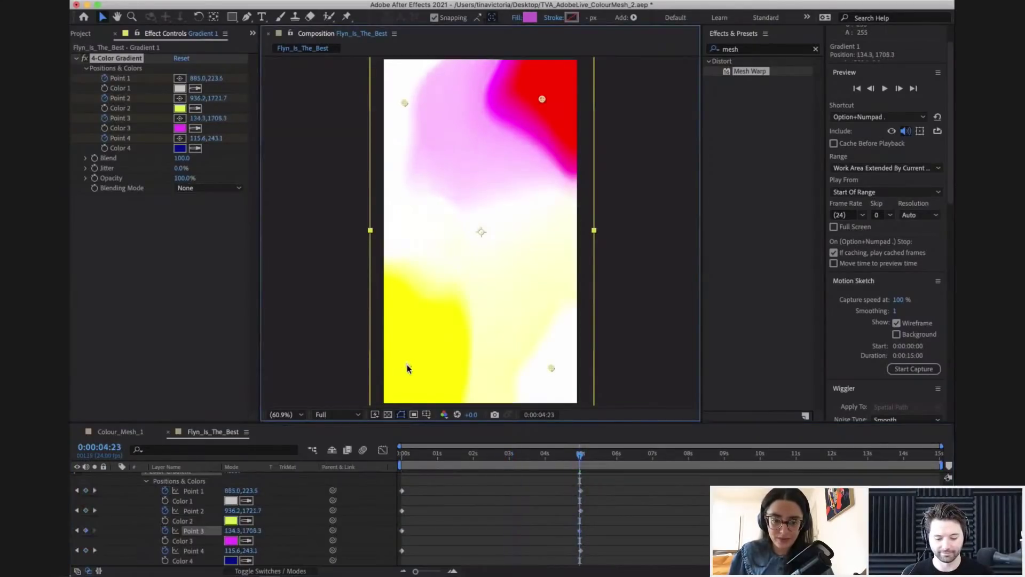
# - At 0:00:10:00, move Gradient 1's Points 1 to 4 to about 1051.8, 1644.7; 144.9, 1577.0; 124.4, 182.2; and 821.0, 270.8
pyautogui.moveTo(553, 453); pyautogui.dragTo(760, 446)
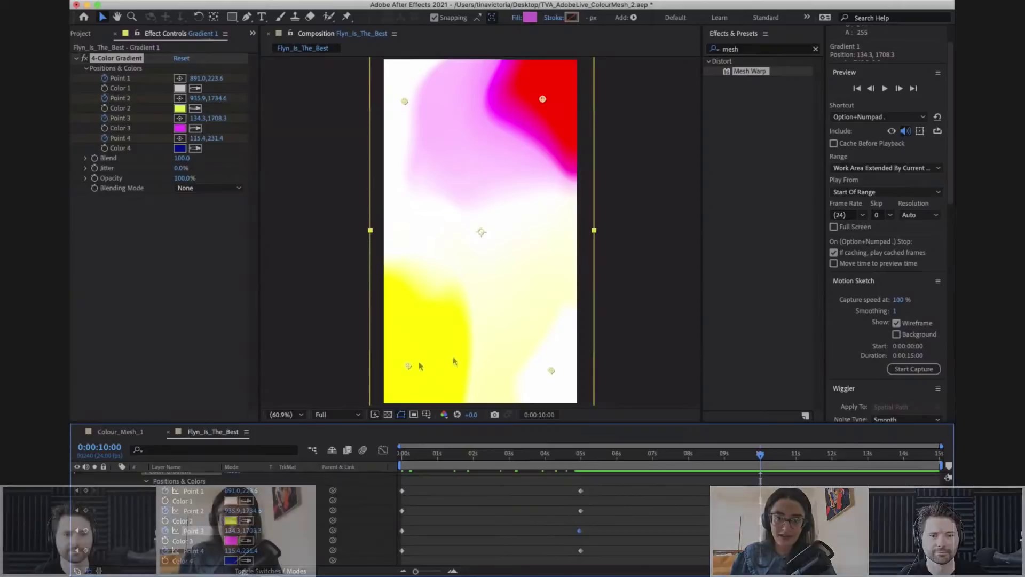
pyautogui.moveTo(405, 100)
pyautogui.mouseDown()
pyautogui.moveTo(529, 109)
pyautogui.moveTo(543, 99)
pyautogui.moveTo(571, 354)
pyautogui.moveTo(410, 343)
pyautogui.moveTo(408, 100)
pyautogui.mouseUp()
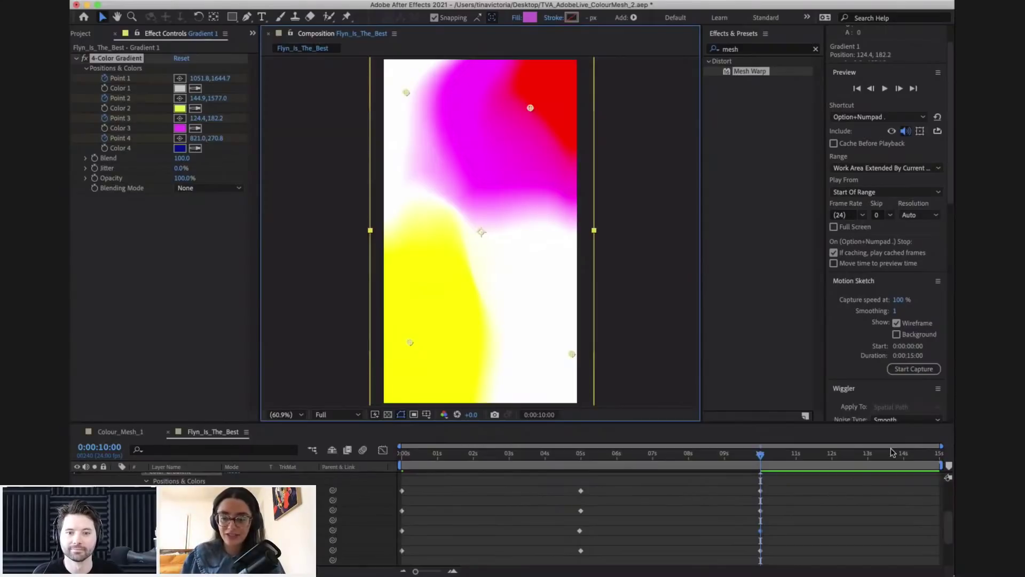
# - Copy Gradient 1's four point keyframes from 0 seconds, paste them at 0:00:14:23, and scrub through the loop back to the start
pyautogui.moveTo(892, 456); pyautogui.dragTo(944, 456)
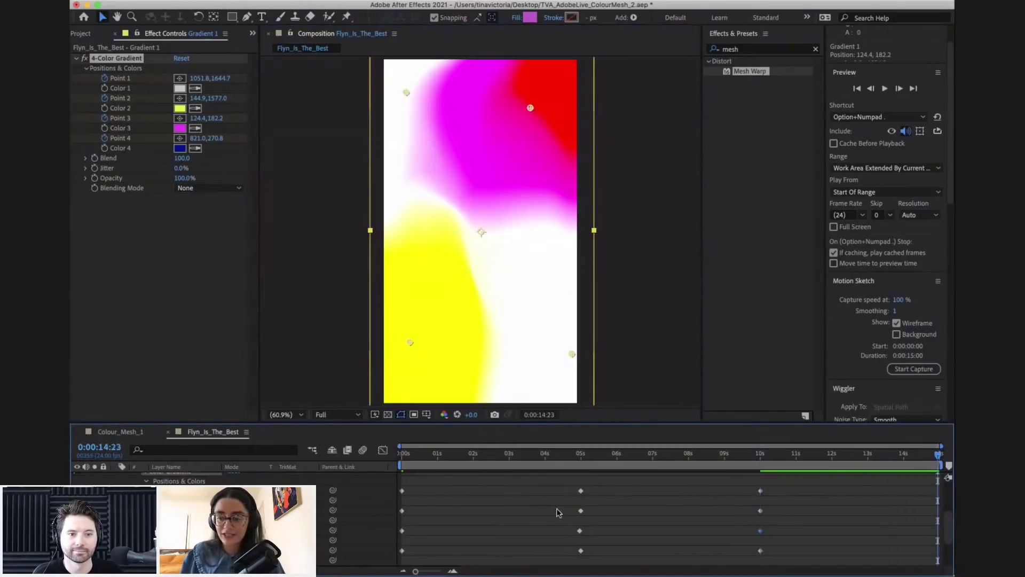
pyautogui.moveTo(418, 561); pyautogui.dragTo(401, 480)
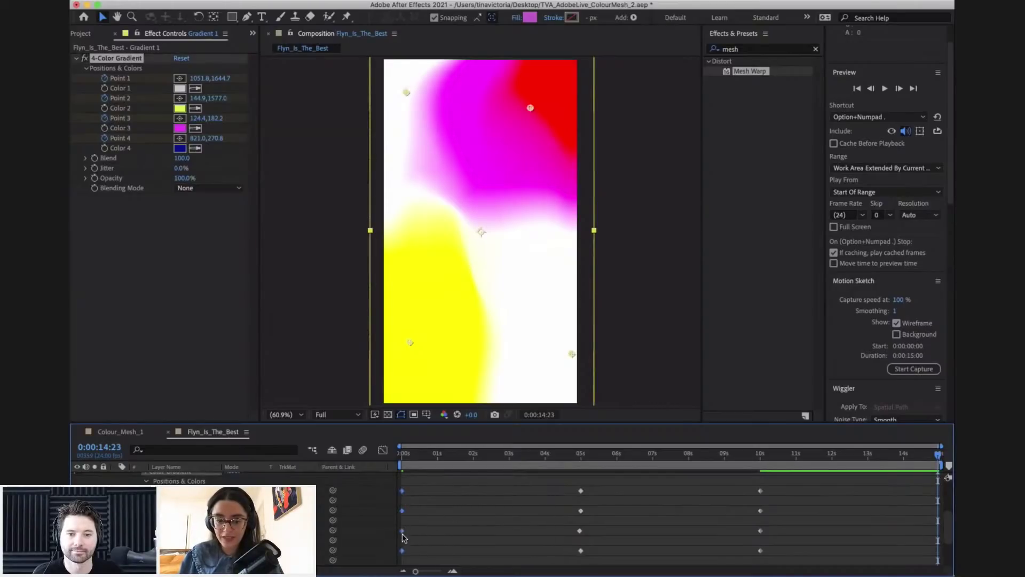
pyautogui.press('super+c')
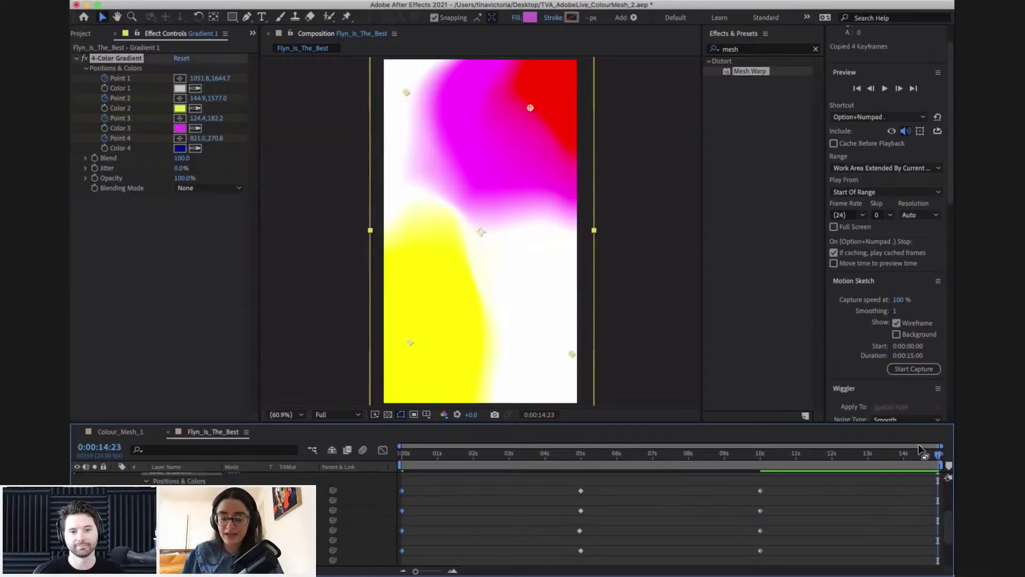
pyautogui.moveTo(929, 458); pyautogui.dragTo(897, 457)
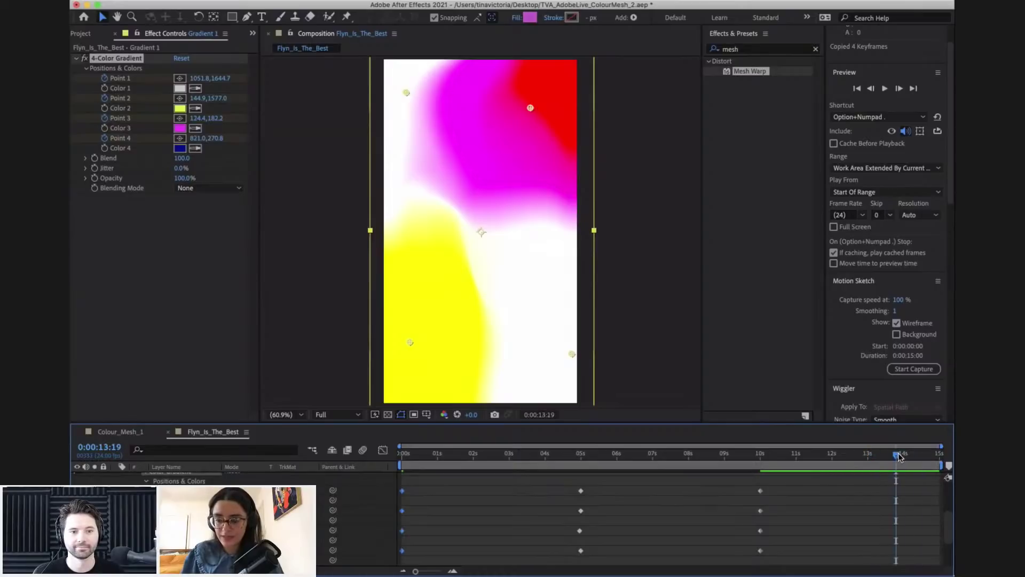
pyautogui.moveTo(899, 457); pyautogui.dragTo(938, 457)
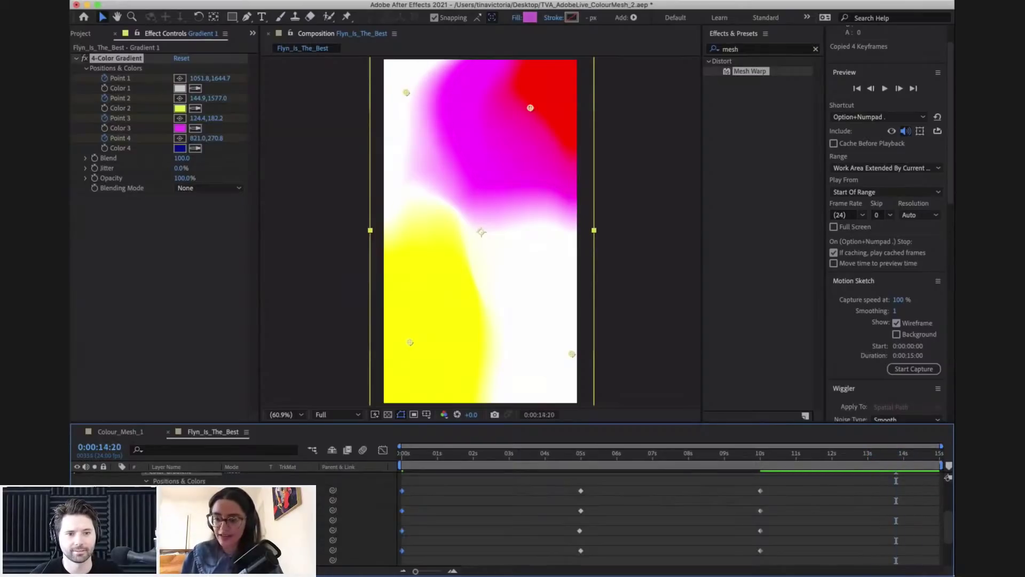
pyautogui.press('super+v')
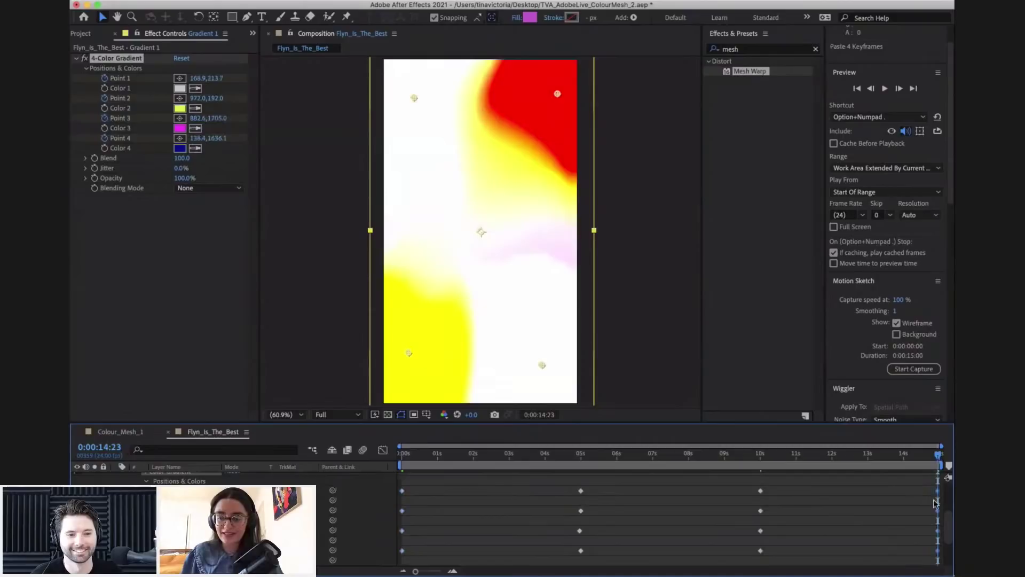
pyautogui.moveTo(939, 457); pyautogui.dragTo(405, 457)
pyautogui.moveTo(533, 460); pyautogui.dragTo(949, 458)
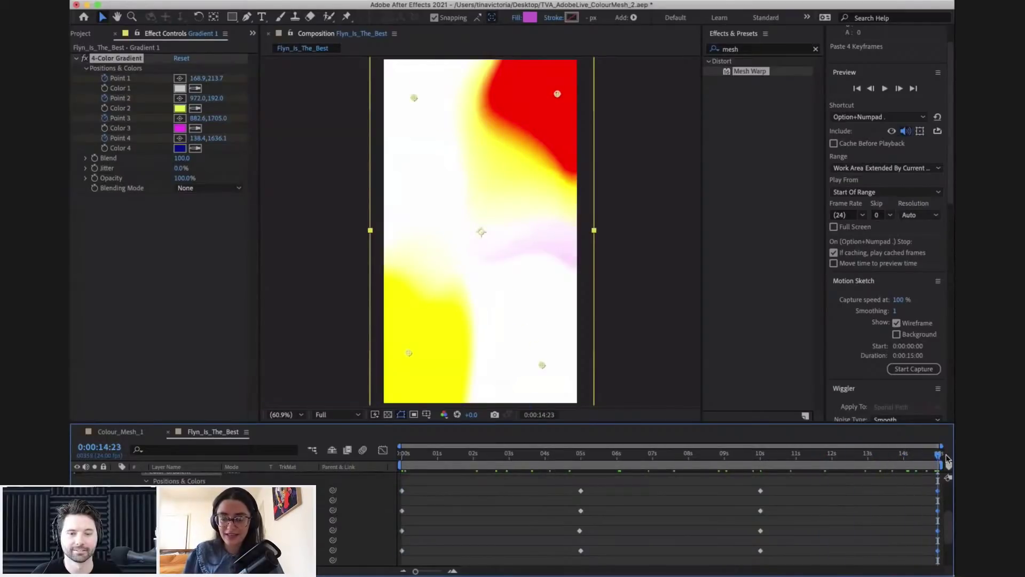
pyautogui.moveTo(939, 454); pyautogui.dragTo(383, 453)
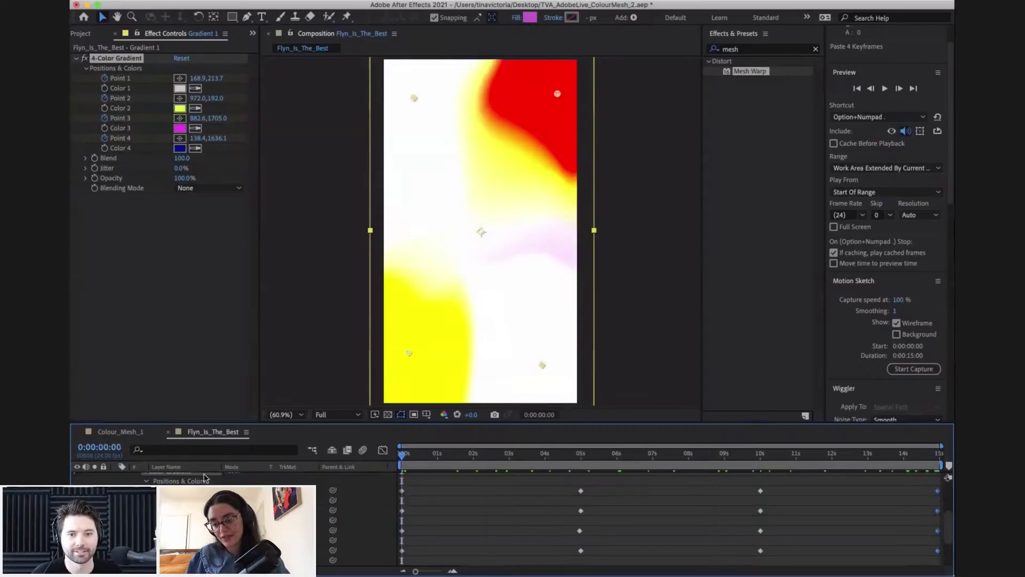
# - Collapse the Gradient 1 layer, select Gradient 2 and expand its effects down to the 4-Color Gradient
pyautogui.scroll(1, 512, 523)
pyautogui.scroll(1, 512, 523)
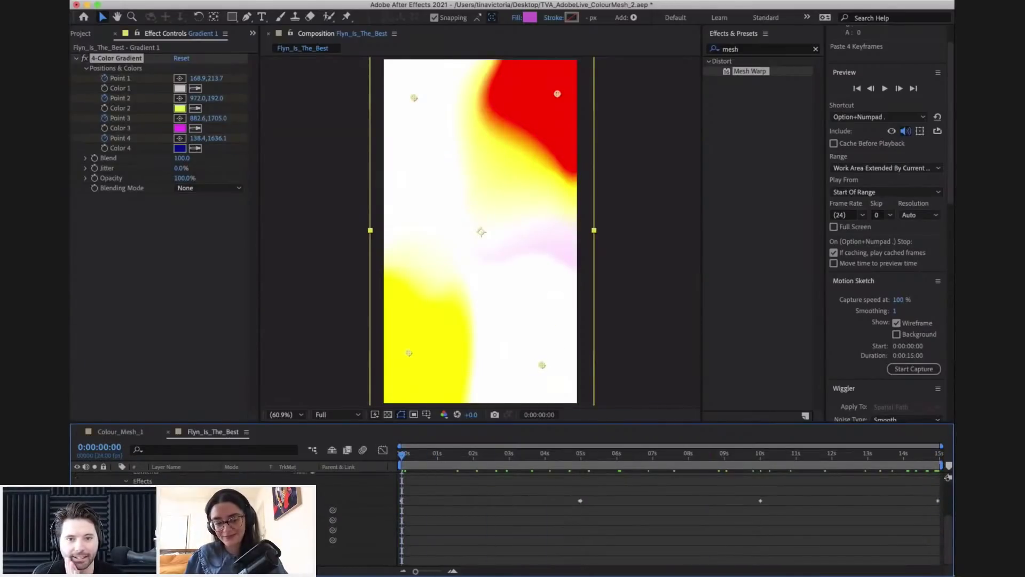
pyautogui.scroll(5, 512, 524)
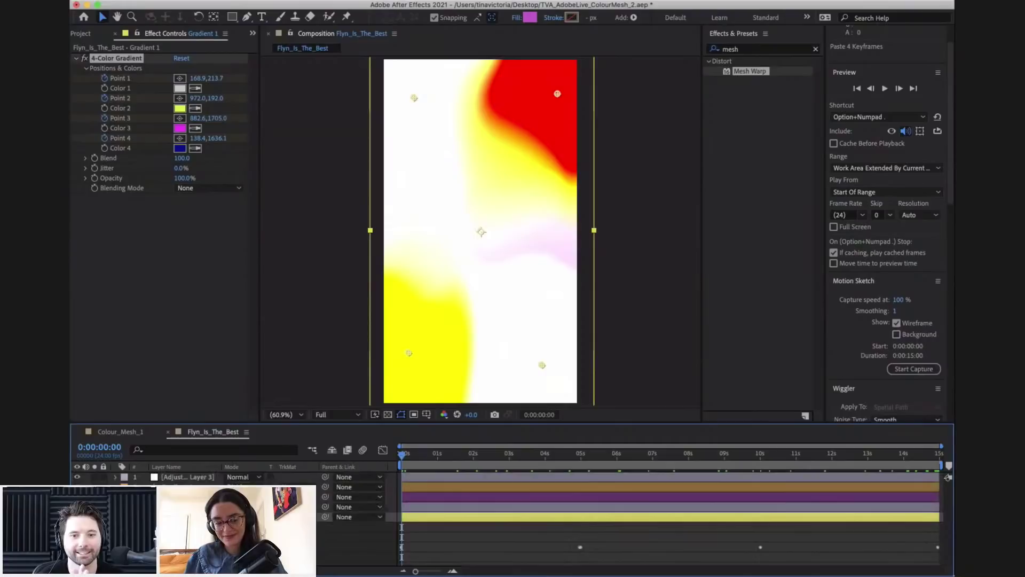
pyautogui.click(115, 517)
pyautogui.click(187, 506)
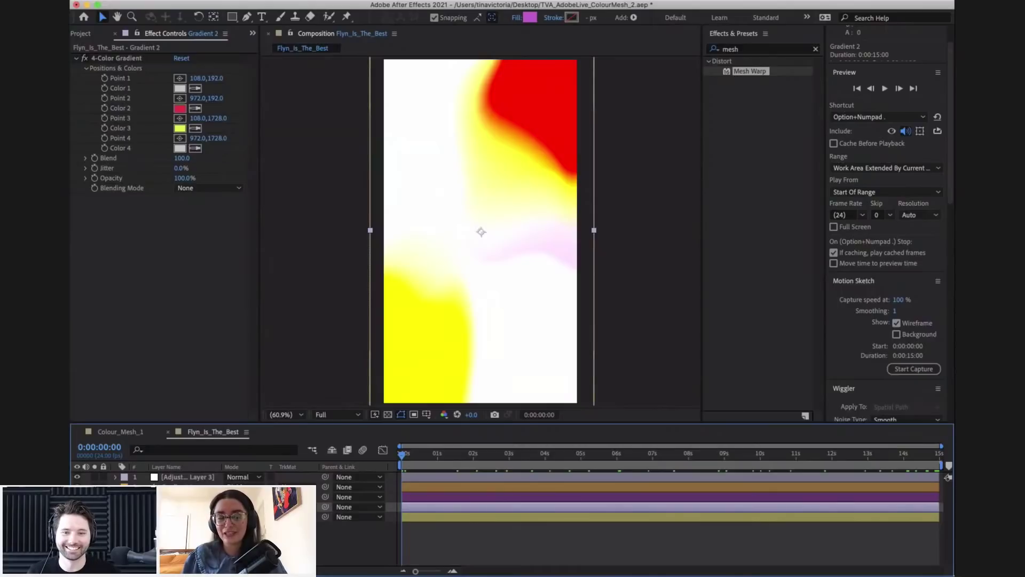
pyautogui.click(115, 507)
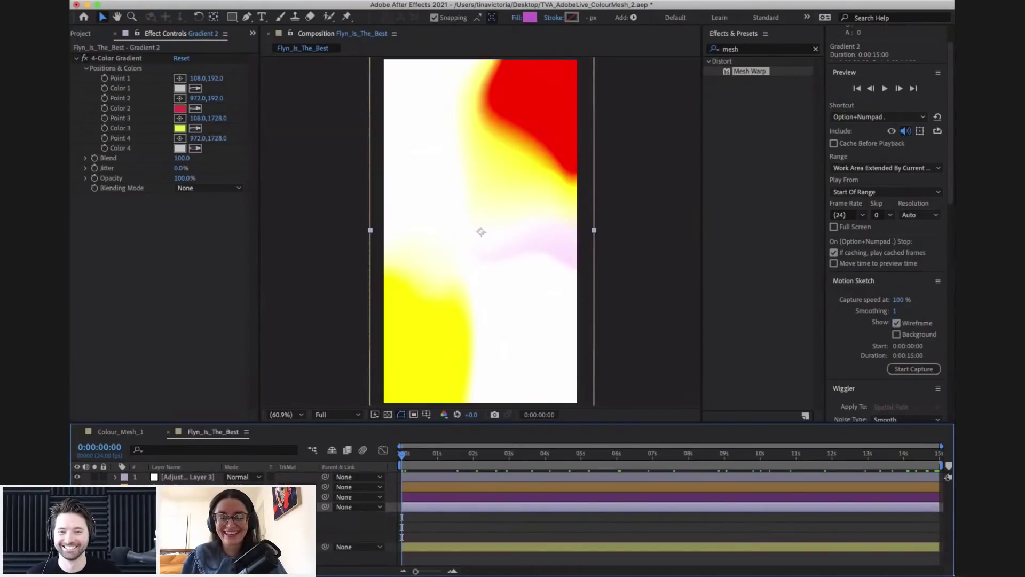
pyautogui.click(126, 527)
pyautogui.click(136, 537)
pyautogui.scroll(-3, 136, 537)
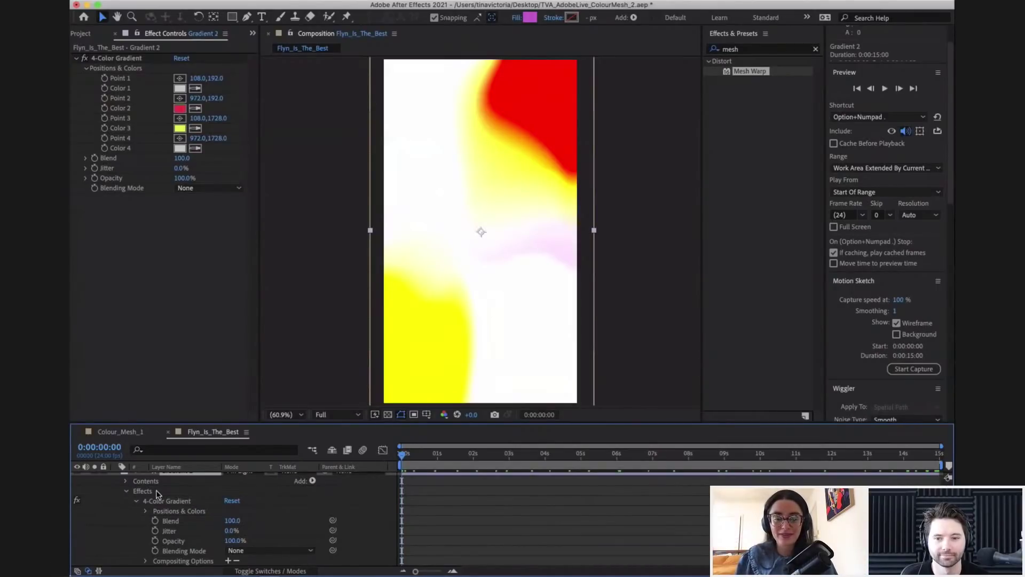
# - Select Gradient 2's 4-Color Gradient effect and expand its Positions & Colors properties
pyautogui.scroll(3, 158, 494)
pyautogui.scroll(-2, 192, 509)
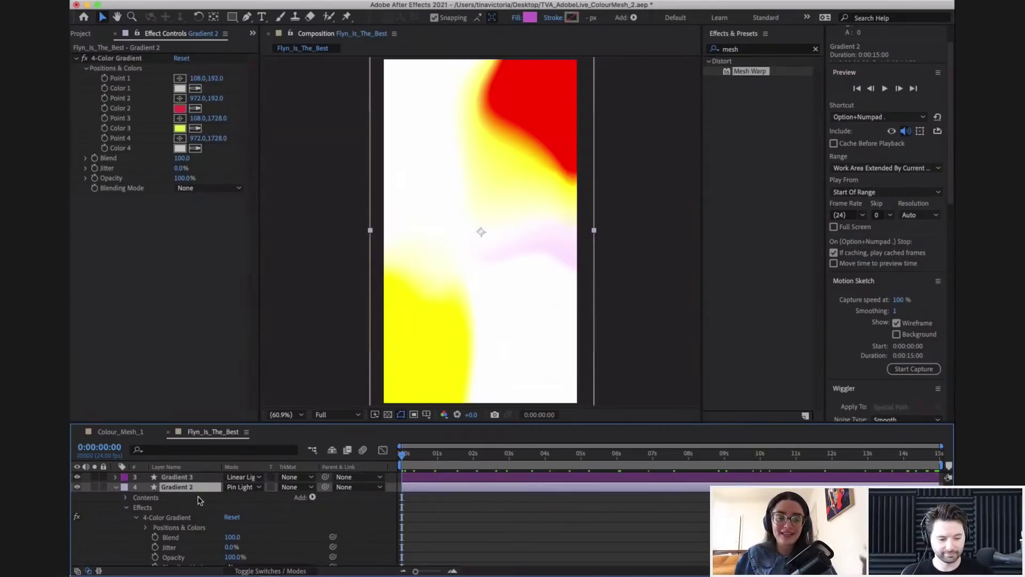
pyautogui.click(171, 518)
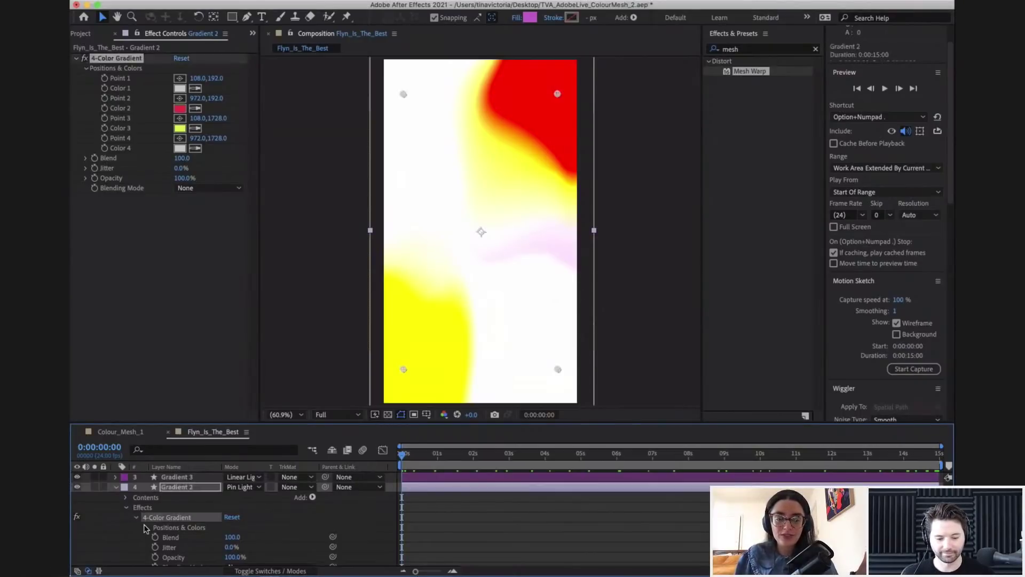
pyautogui.click(134, 518)
pyautogui.click(134, 518)
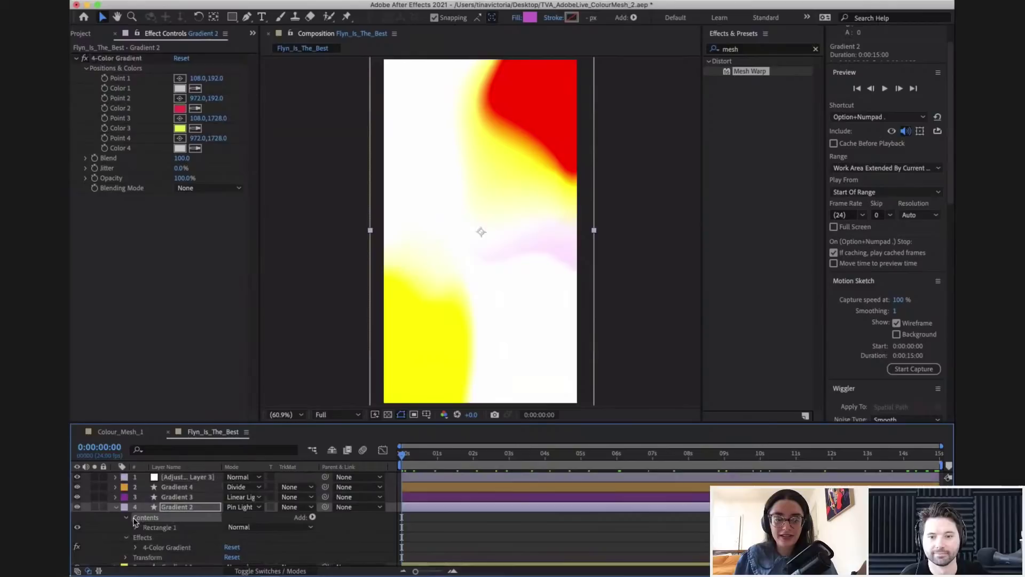
pyautogui.click(133, 524)
pyautogui.click(158, 547)
pyautogui.click(135, 547)
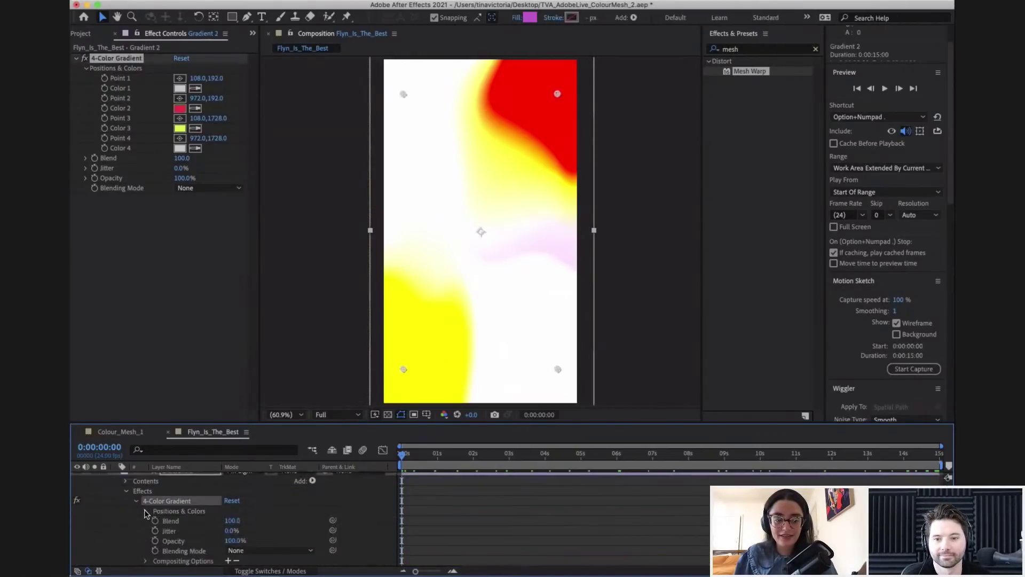
pyautogui.click(145, 512)
# - Select Gradient 2's Points 1, 2, 3 and 4 together and keyframe them all at 0 seconds
pyautogui.click(170, 491)
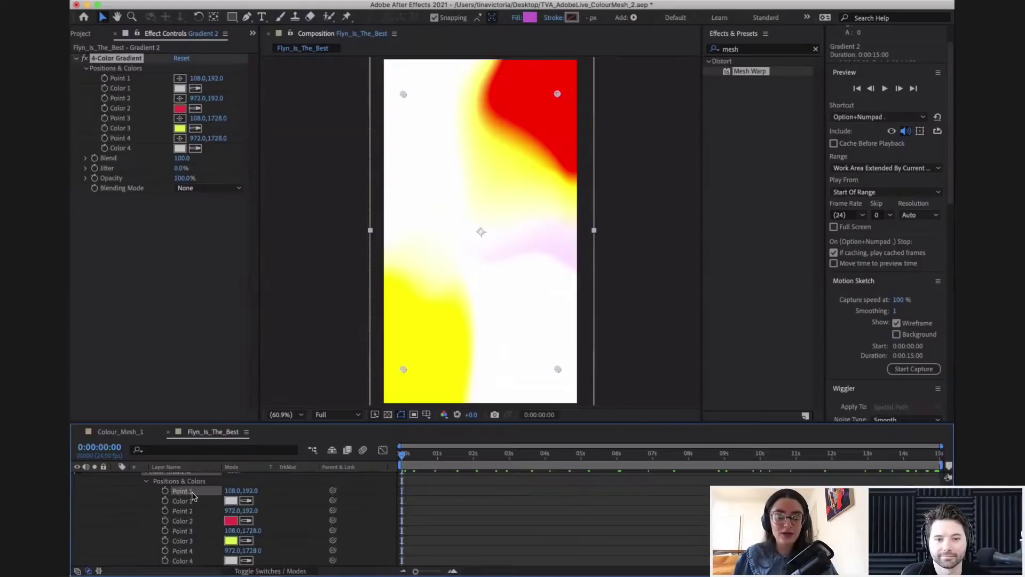
pyautogui.keyDown('shift'); pyautogui.click(193, 510); pyautogui.keyUp('shift')
pyautogui.keyDown('shift'); pyautogui.click(191, 552); pyautogui.keyUp('shift')
pyautogui.click(165, 491)
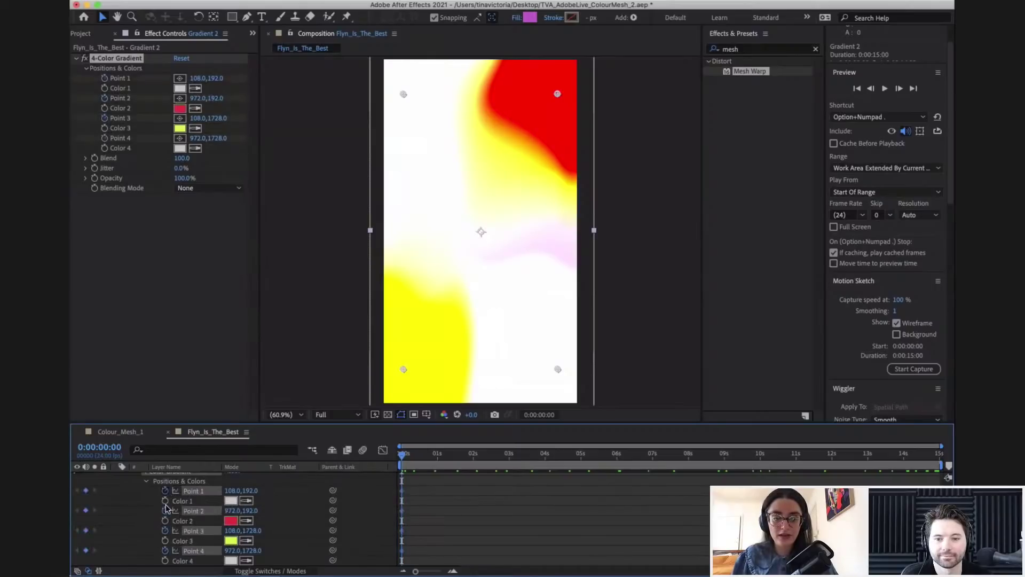
# - At 0:00:05:00, move Gradient 2's Points 1 to 4 to about 948.2, 283.9; 962.2, 1511.4; 157.2, 208.4; and 171.2, 1793.6
pyautogui.moveTo(452, 456); pyautogui.dragTo(580, 454)
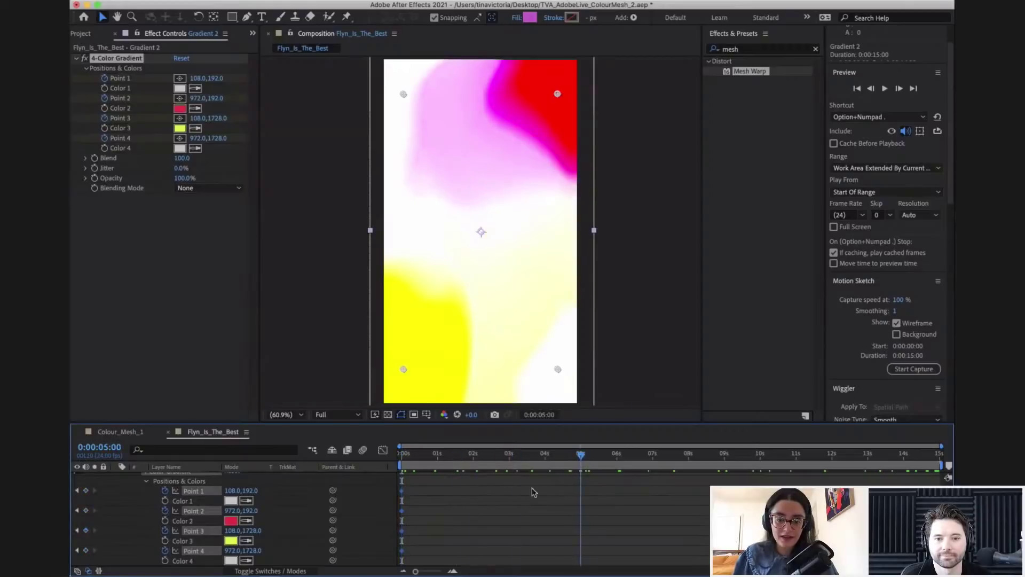
pyautogui.click(505, 501)
pyautogui.click(187, 490)
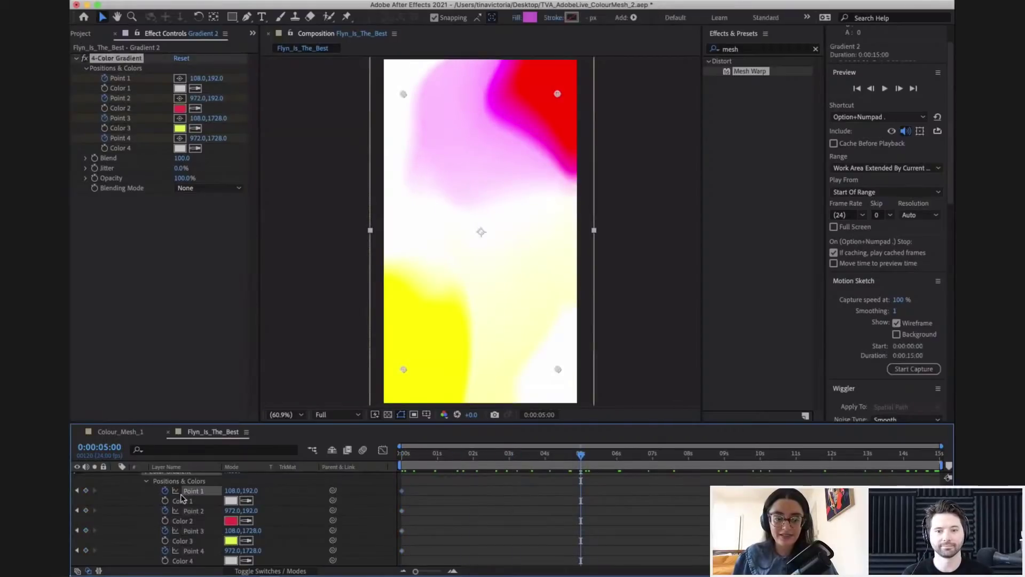
pyautogui.moveTo(402, 94); pyautogui.dragTo(555, 331)
pyautogui.moveTo(559, 372); pyautogui.dragTo(403, 285)
pyautogui.moveTo(407, 206); pyautogui.dragTo(414, 102)
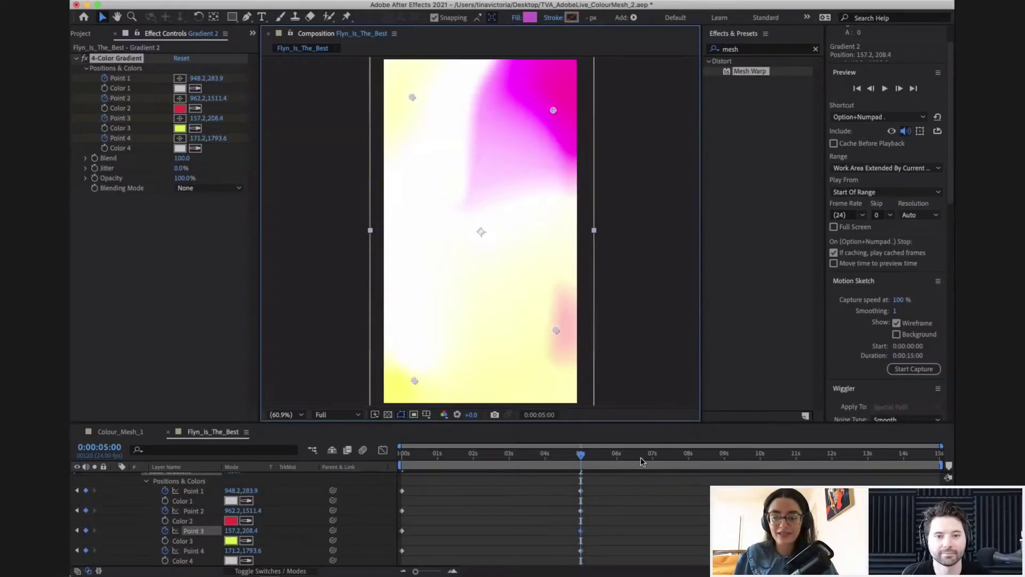
# - At 0:00:10:00, move Gradient 2's Points 1 to 4 to about 889.1, 1655.8; 233.5, 1609.8; 882.6, 162.5; and 158.1, 280.6
pyautogui.click(749, 454)
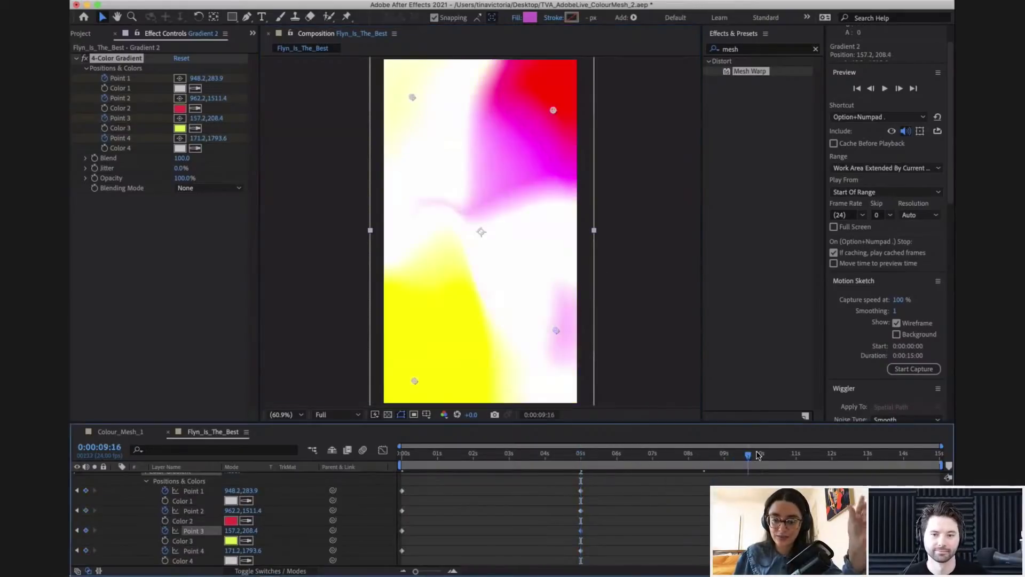
pyautogui.moveTo(752, 454); pyautogui.dragTo(760, 454)
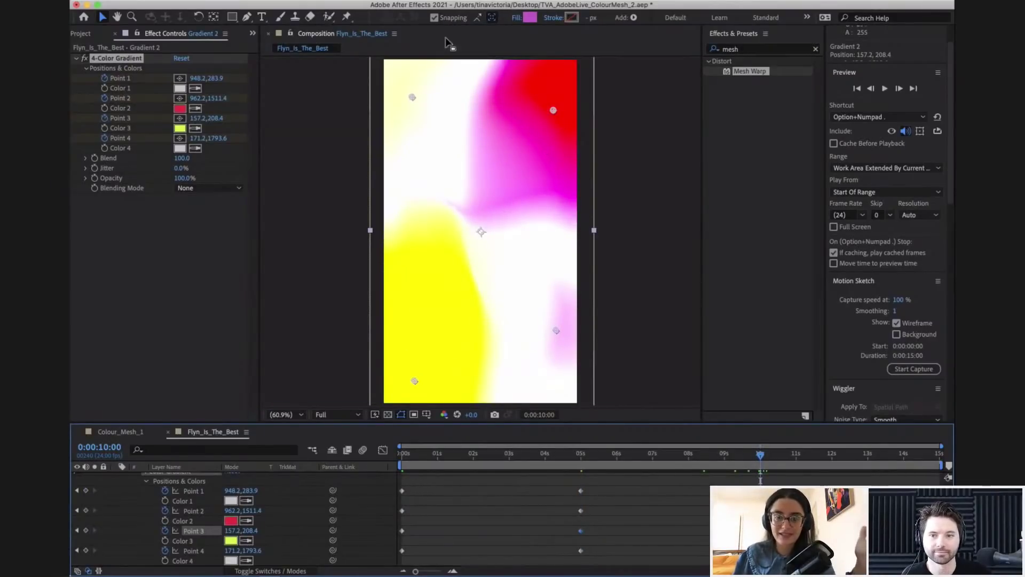
pyautogui.moveTo(412, 98); pyautogui.dragTo(542, 90)
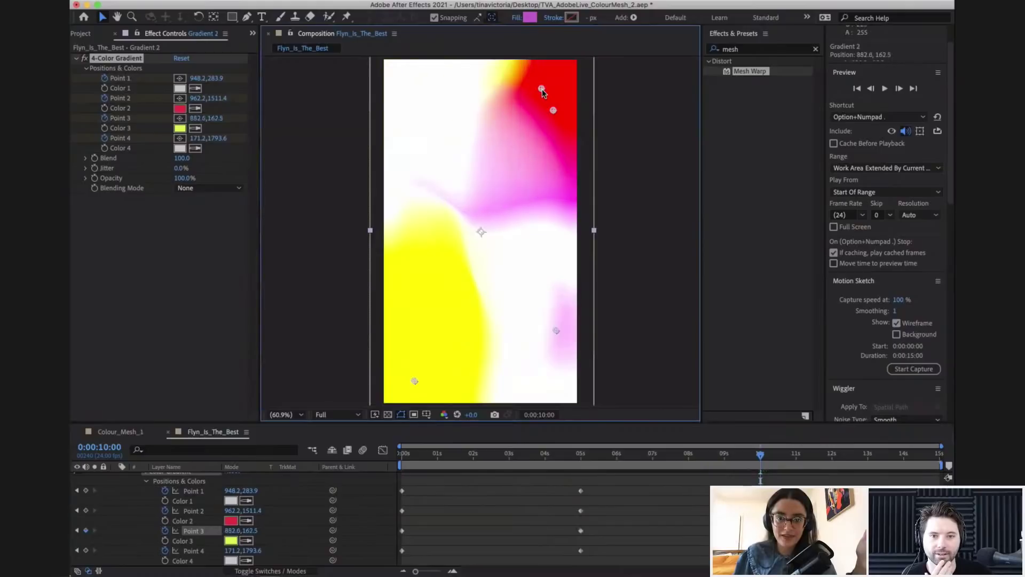
pyautogui.moveTo(416, 379); pyautogui.dragTo(413, 110)
pyautogui.moveTo(555, 330); pyautogui.dragTo(426, 348)
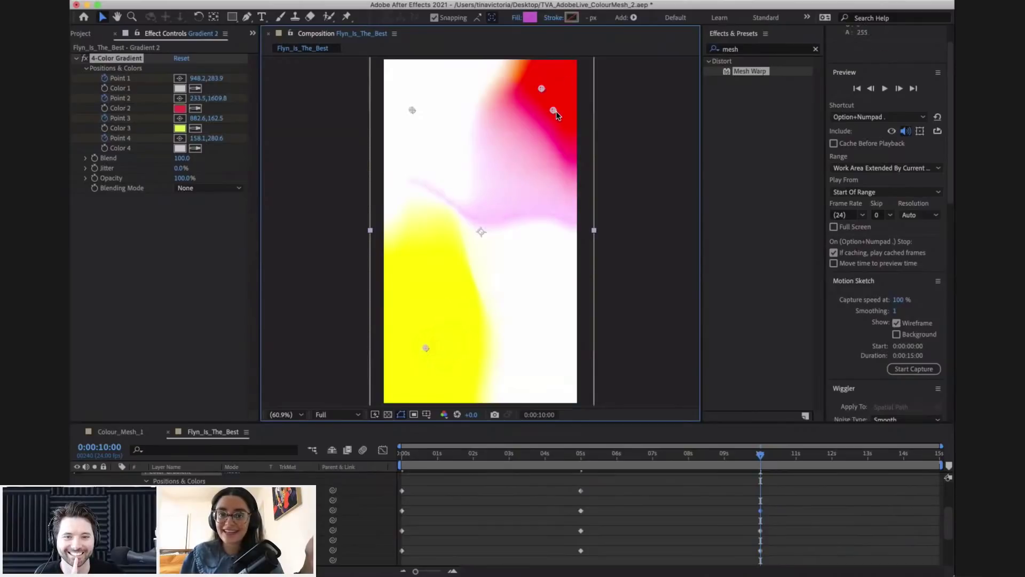
pyautogui.moveTo(553, 111); pyautogui.dragTo(544, 361)
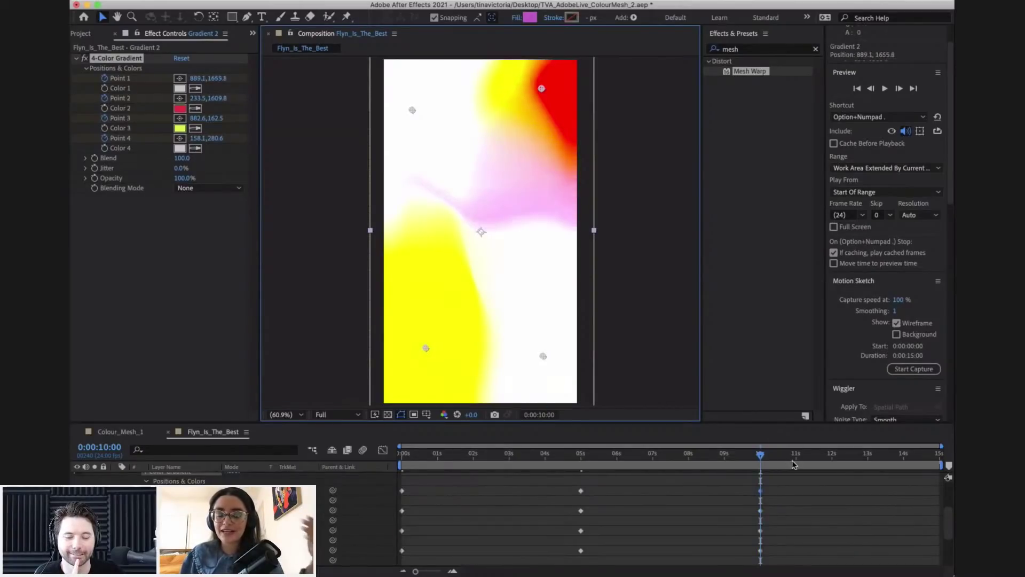
# - Copy Gradient 2's four point keyframes from 0 seconds and paste them at 0:00:14:23 to close the loop
pyautogui.moveTo(807, 453); pyautogui.dragTo(945, 454)
pyautogui.moveTo(417, 562); pyautogui.dragTo(391, 487)
pyautogui.press('super+c')
pyautogui.press('super+v')
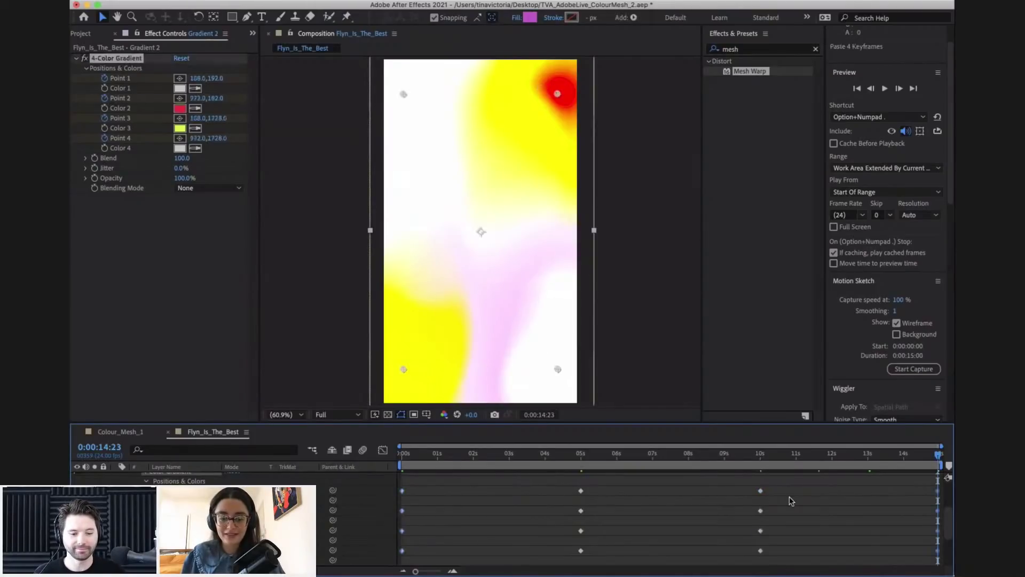
# - Preview Gradient 2's point animation from the start and across the closing section of the loop
pyautogui.press('Home')
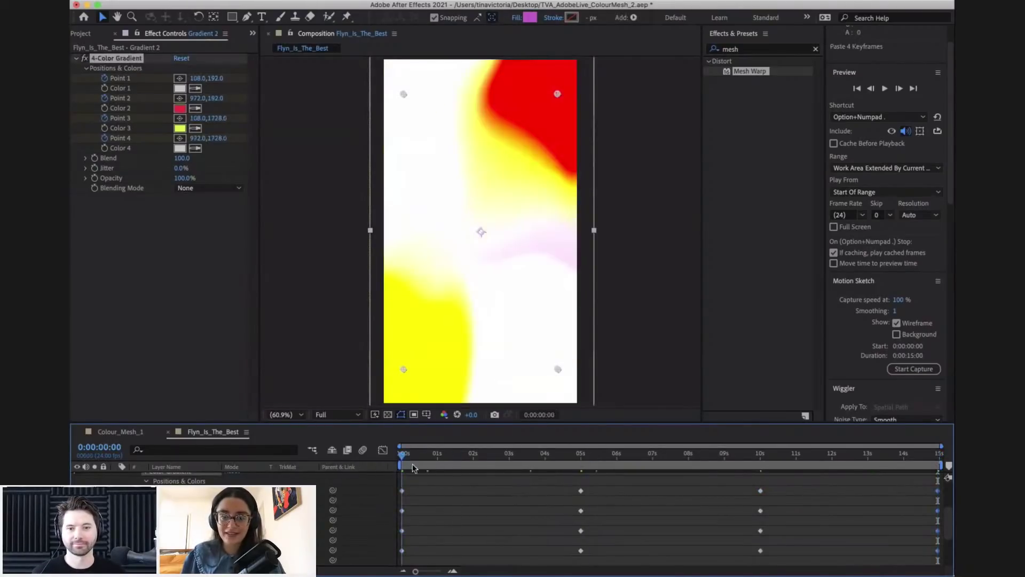
pyautogui.press('space')
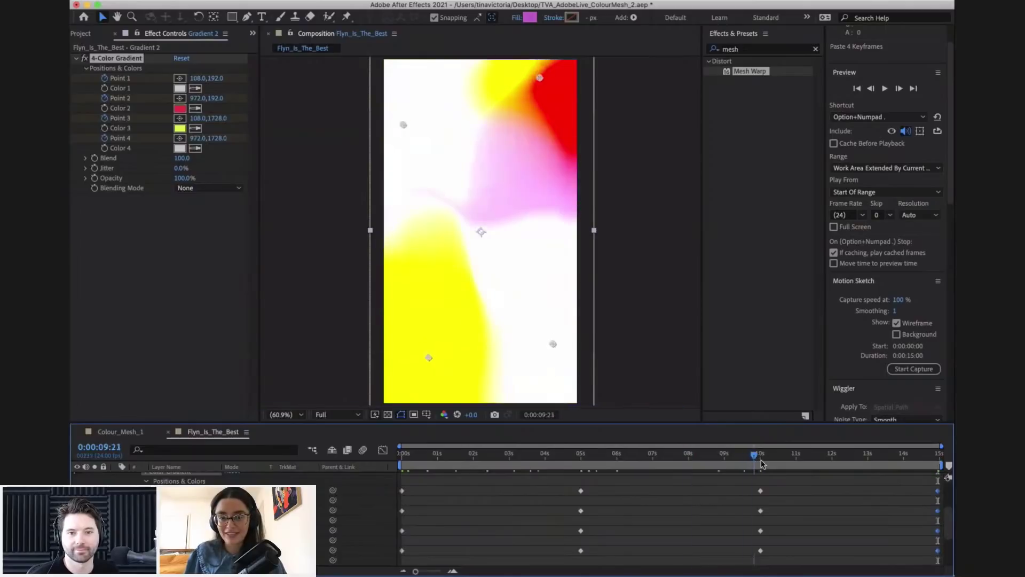
pyautogui.click(842, 458)
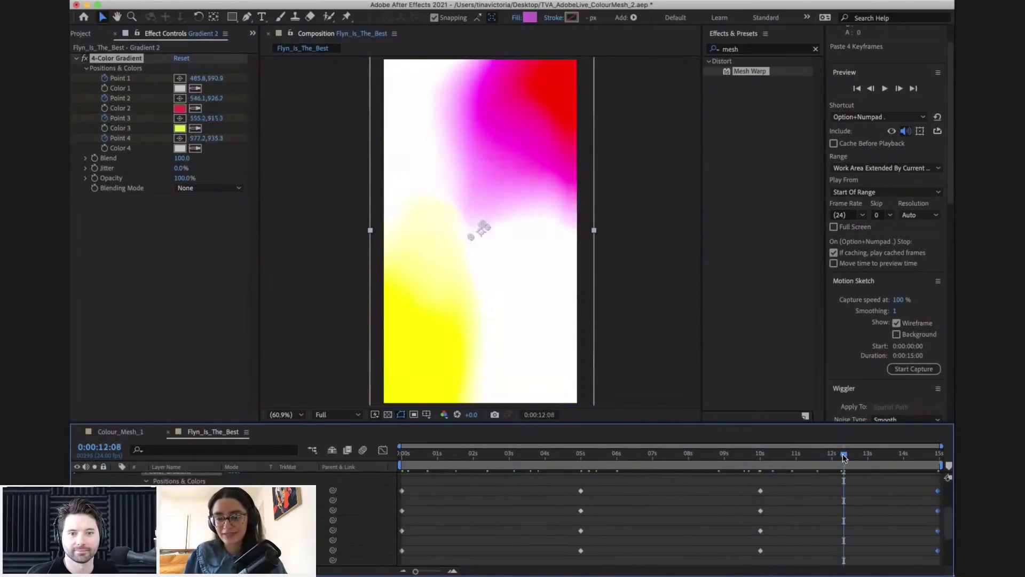
pyautogui.press('space')
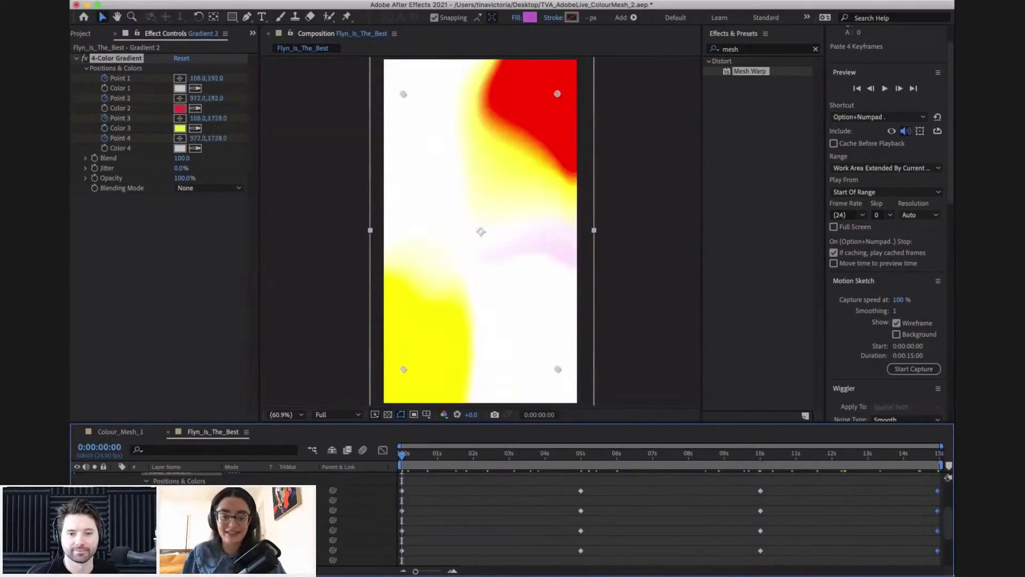
# - Collapse Gradient 2's properties and expand Gradient 3's 4-Color Gradient effect down to its Positions & Colors
pyautogui.click(146, 490)
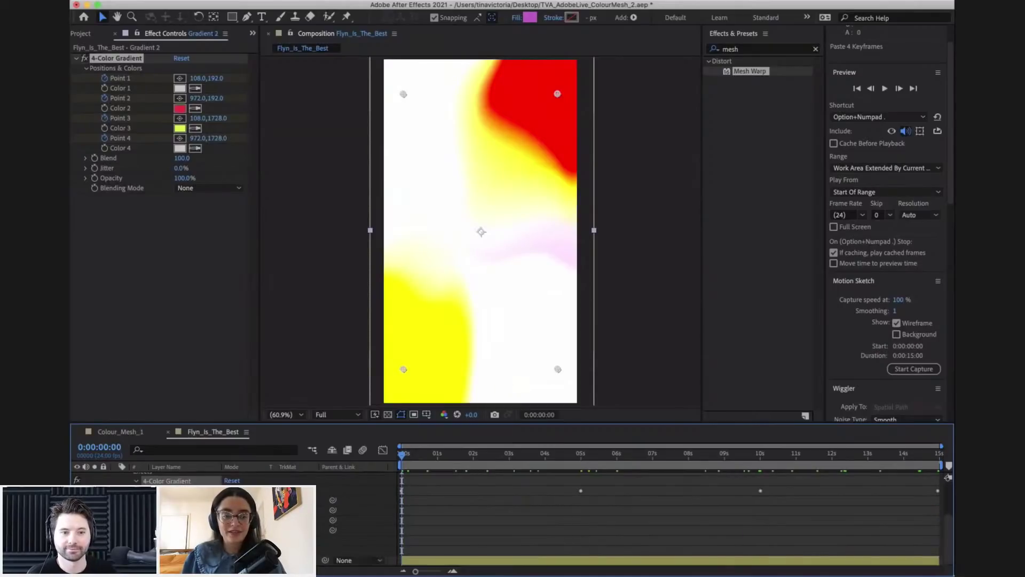
pyautogui.click(137, 480)
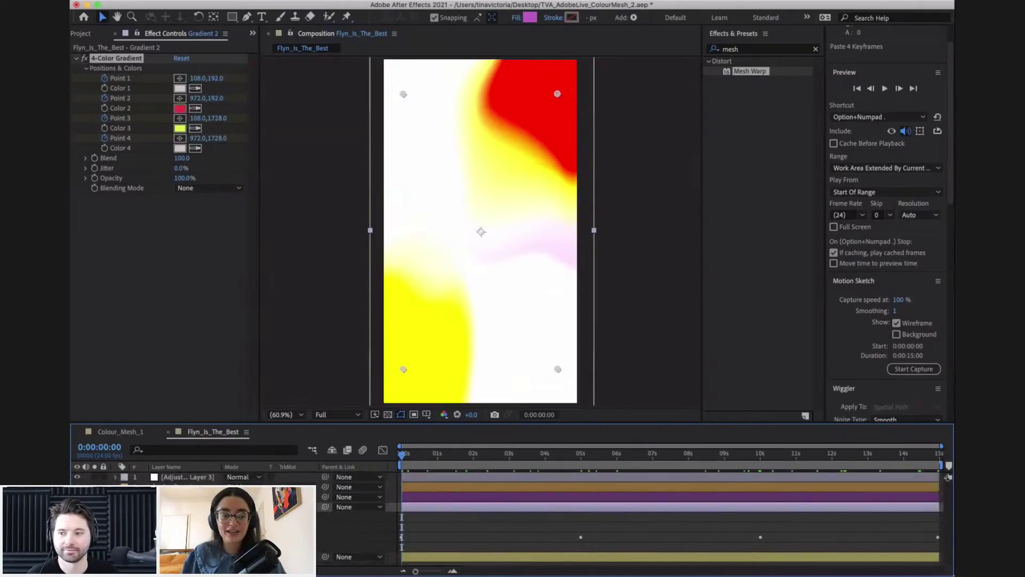
pyautogui.click(109, 497)
pyautogui.click(114, 497)
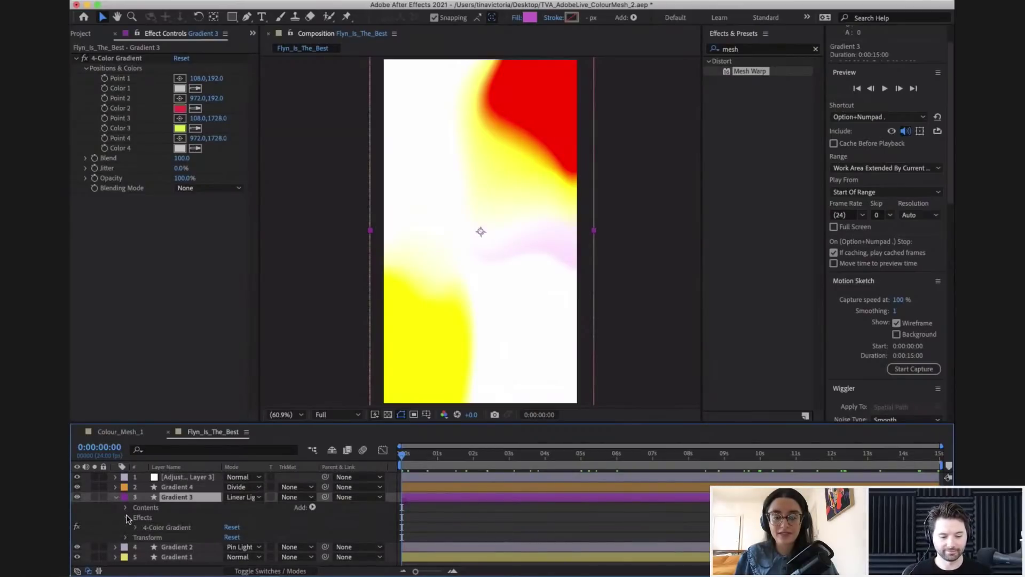
pyautogui.click(125, 517)
pyautogui.click(145, 511)
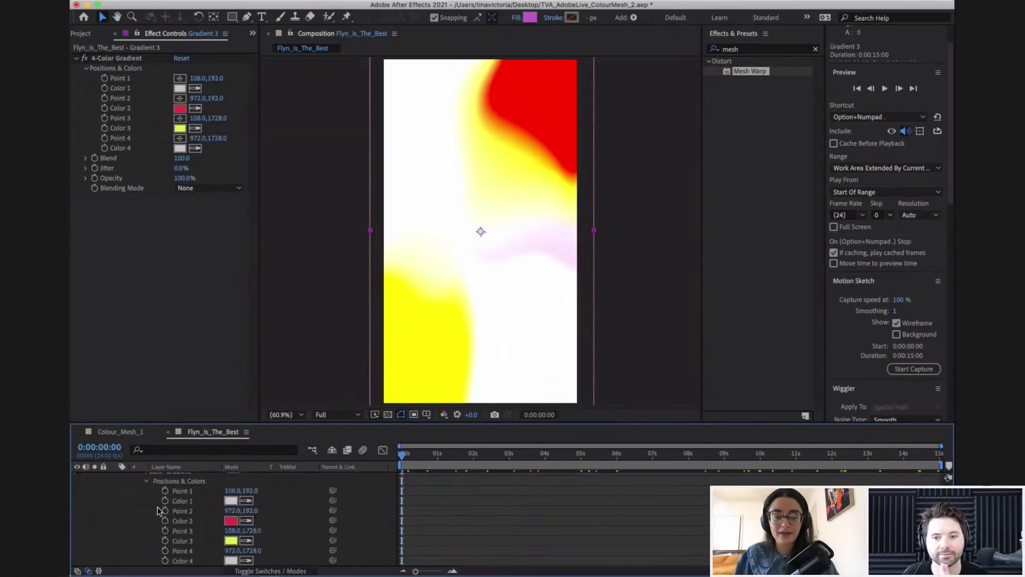
# - Select Gradient 3's Points 1, 2, 3 and 4 together and keyframe them all at 0 seconds
pyautogui.moveTo(424, 457); pyautogui.dragTo(401, 455)
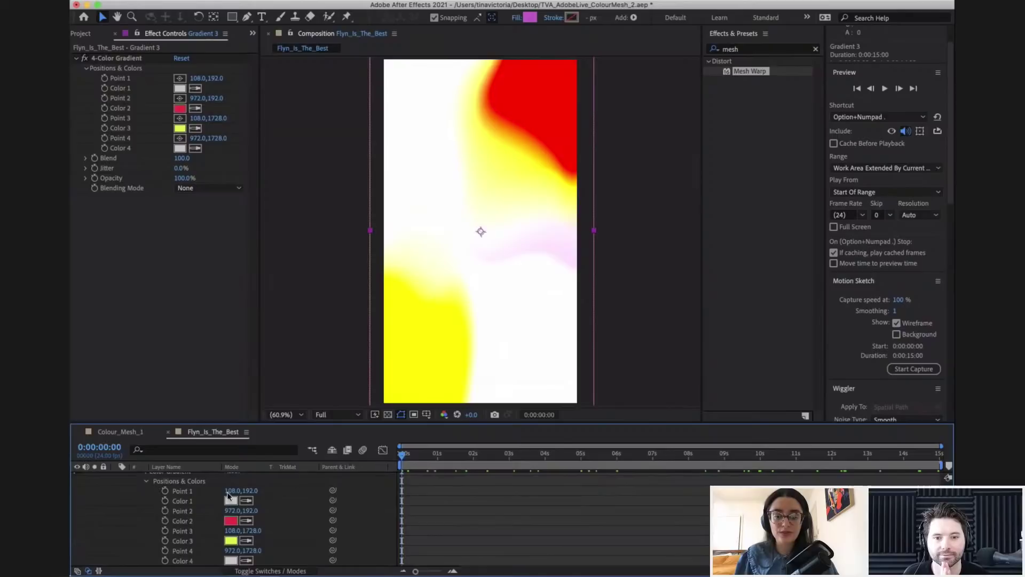
pyautogui.click(182, 491)
pyautogui.keyDown('super'); pyautogui.click(184, 511); pyautogui.keyUp('super')
pyautogui.keyDown('super'); pyautogui.click(187, 531); pyautogui.keyUp('super')
pyautogui.keyDown('super'); pyautogui.click(190, 550); pyautogui.keyUp('super')
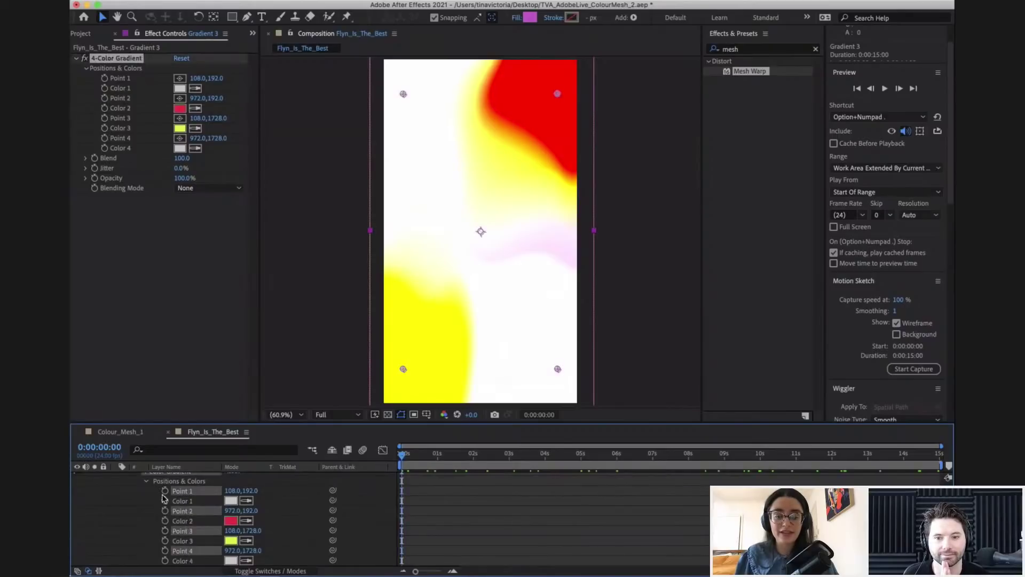
# - At 0:00:05:00, move Gradient 3's Points 1 to 4 to about 882.6, 257.6; 975.3, 1498.3; 163.8, 231.4; and 197.4, 1773.9
pyautogui.moveTo(468, 463); pyautogui.dragTo(581, 455)
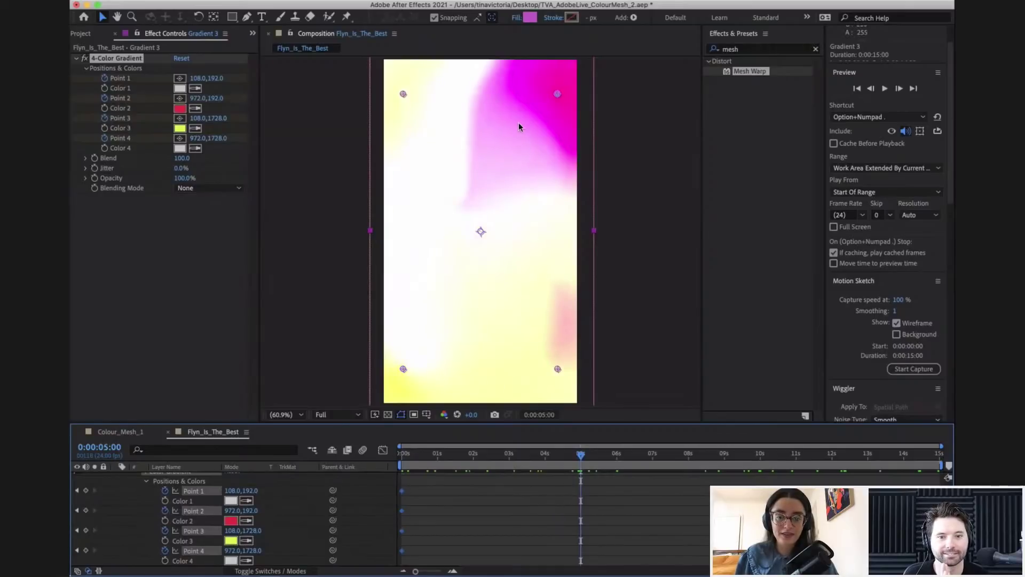
pyautogui.moveTo(403, 94); pyautogui.dragTo(557, 327)
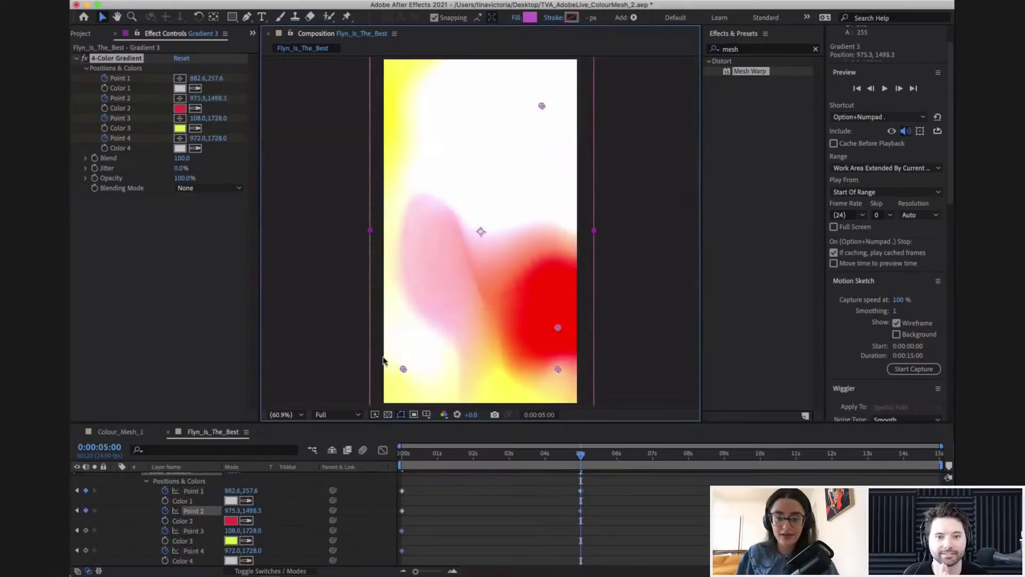
pyautogui.moveTo(403, 369); pyautogui.dragTo(413, 101)
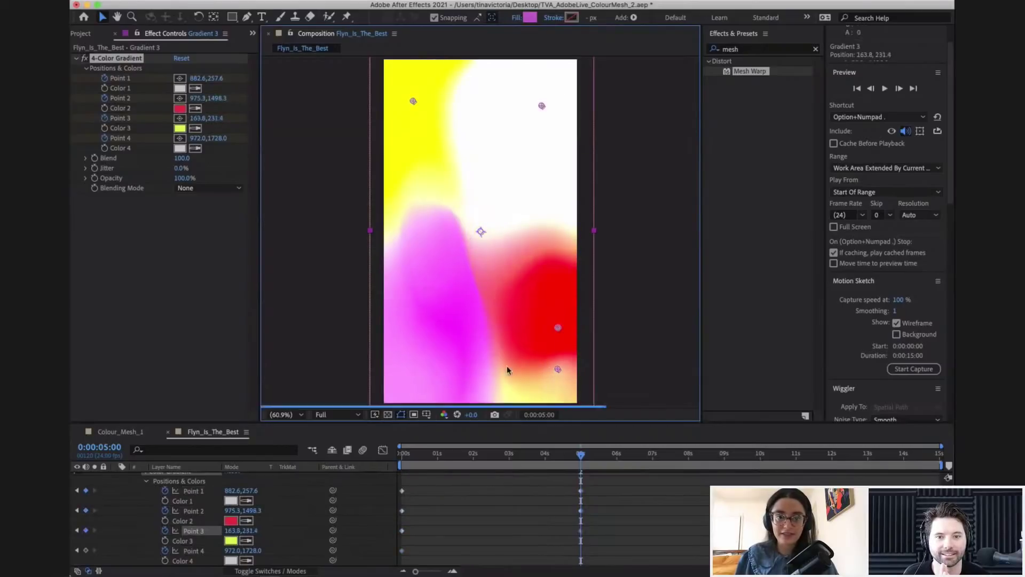
pyautogui.moveTo(557, 370); pyautogui.dragTo(420, 377)
# - At 0:00:10:00, move Gradient 3's Points 1 to 4 to about 902.3, 1586.9; 240.1, 1636.1; 859.6, 205.1; and 210.6, 339.7
pyautogui.click(760, 452)
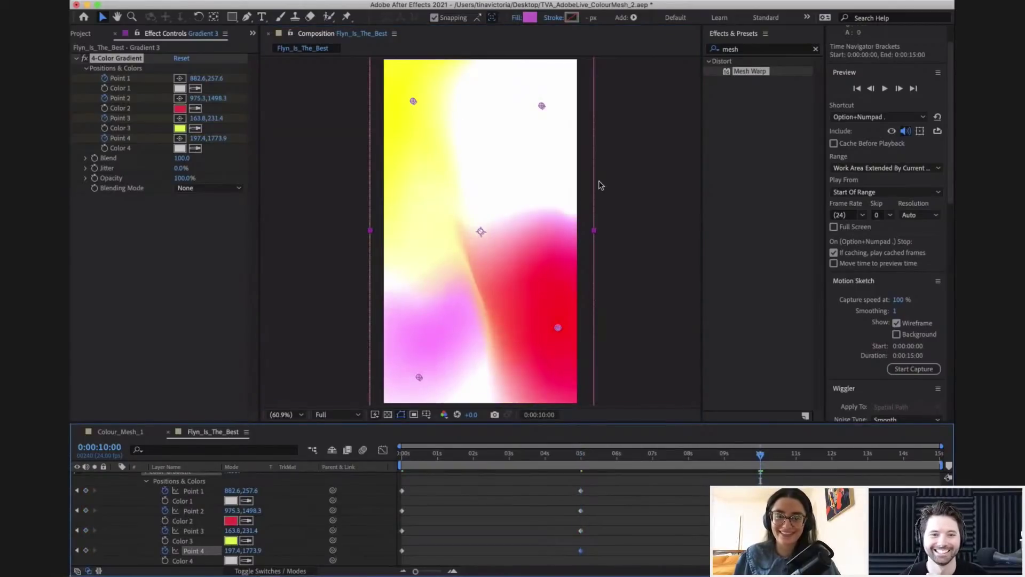
pyautogui.moveTo(419, 378); pyautogui.dragTo(421, 121)
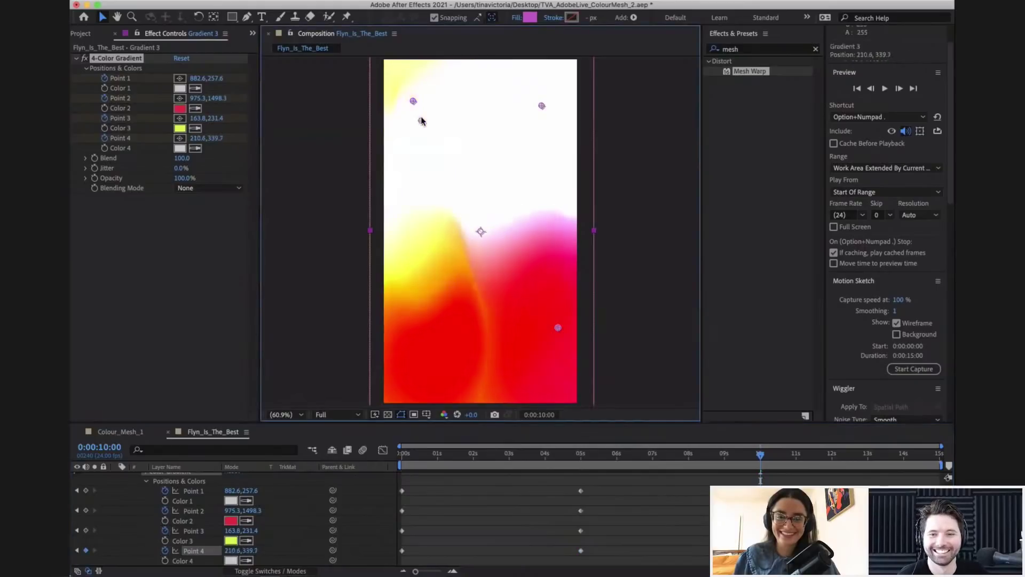
pyautogui.moveTo(549, 330); pyautogui.dragTo(551, 332)
pyautogui.moveTo(424, 355); pyautogui.dragTo(426, 352)
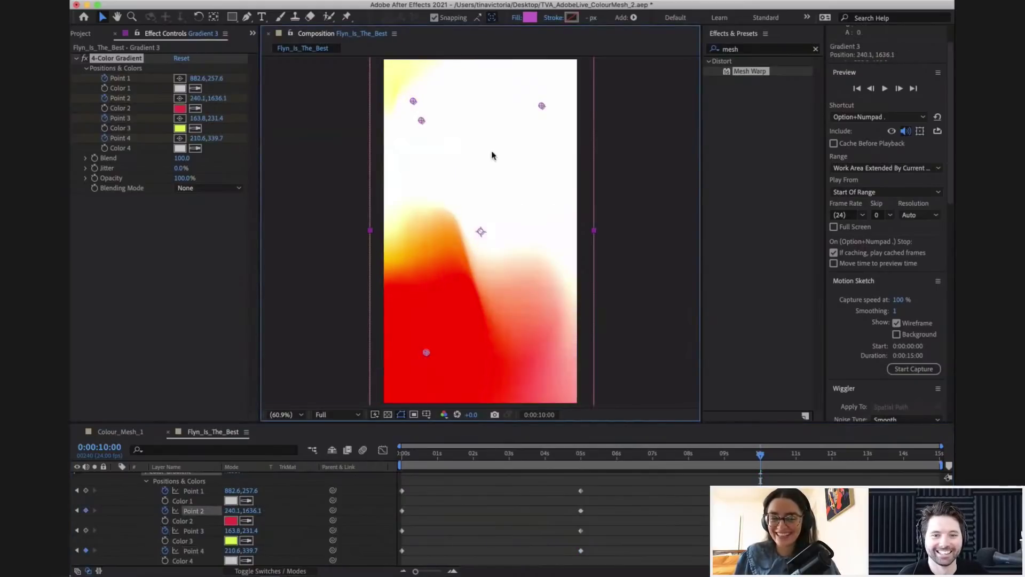
pyautogui.moveTo(542, 107); pyautogui.dragTo(545, 343)
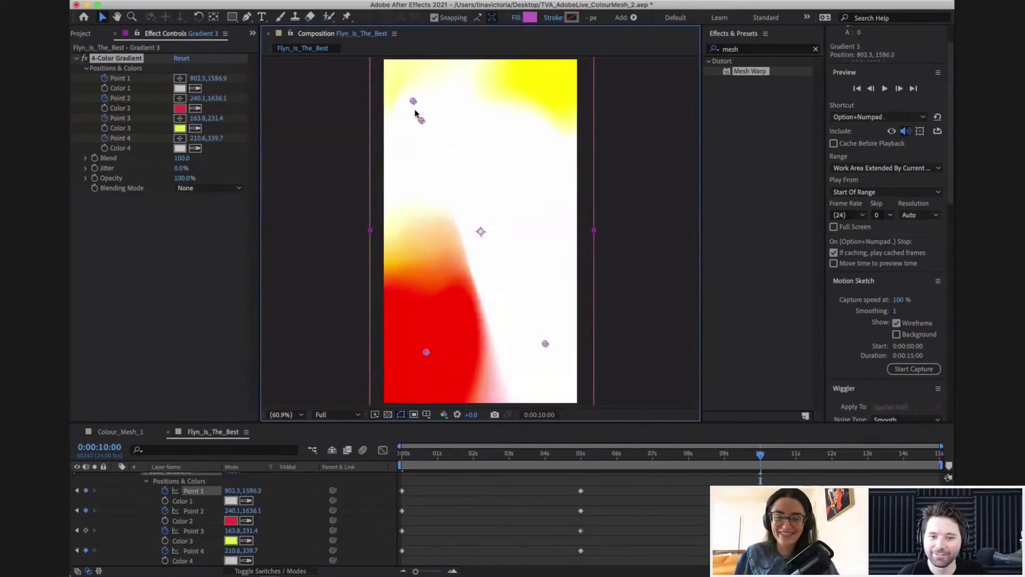
pyautogui.moveTo(414, 101); pyautogui.dragTo(537, 96)
# - Copy Gradient 3's four point keyframes from 0 seconds and paste them at 0:00:14:23
pyautogui.moveTo(879, 450); pyautogui.dragTo(939, 451)
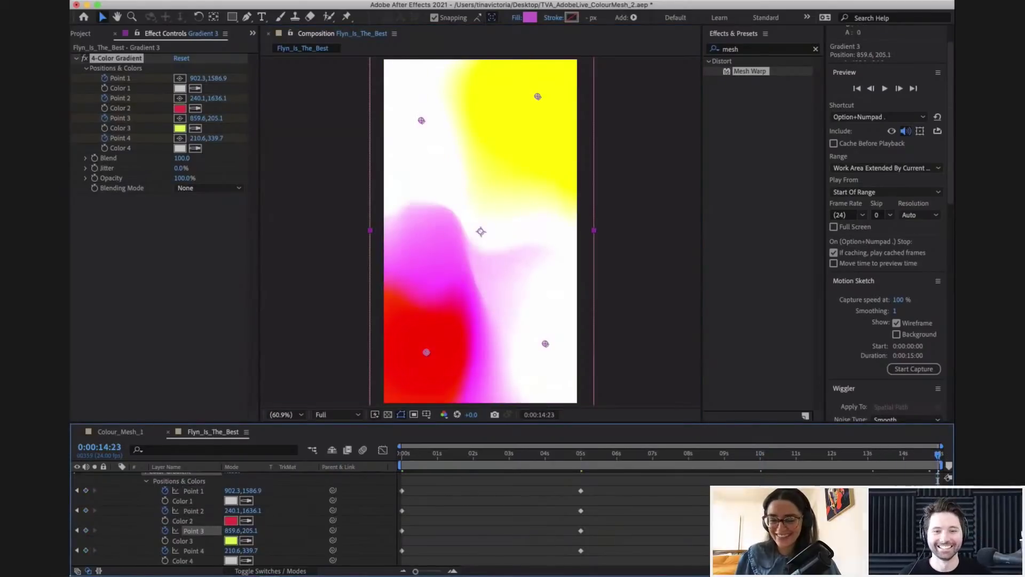
pyautogui.click(402, 541)
pyautogui.moveTo(419, 559); pyautogui.dragTo(390, 476)
pyautogui.press('super+c')
pyautogui.press('super+v')
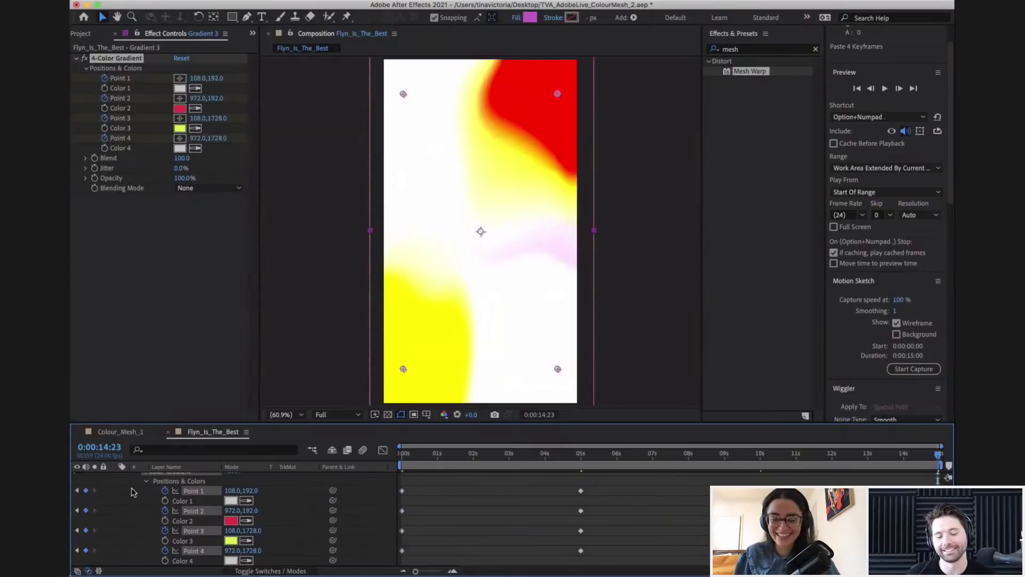
# - Collapse the Gradient 3 layer and expand Gradient 4's effects down to the 4-Color Gradient properties
pyautogui.scroll(1, 156, 487)
pyautogui.click(137, 481)
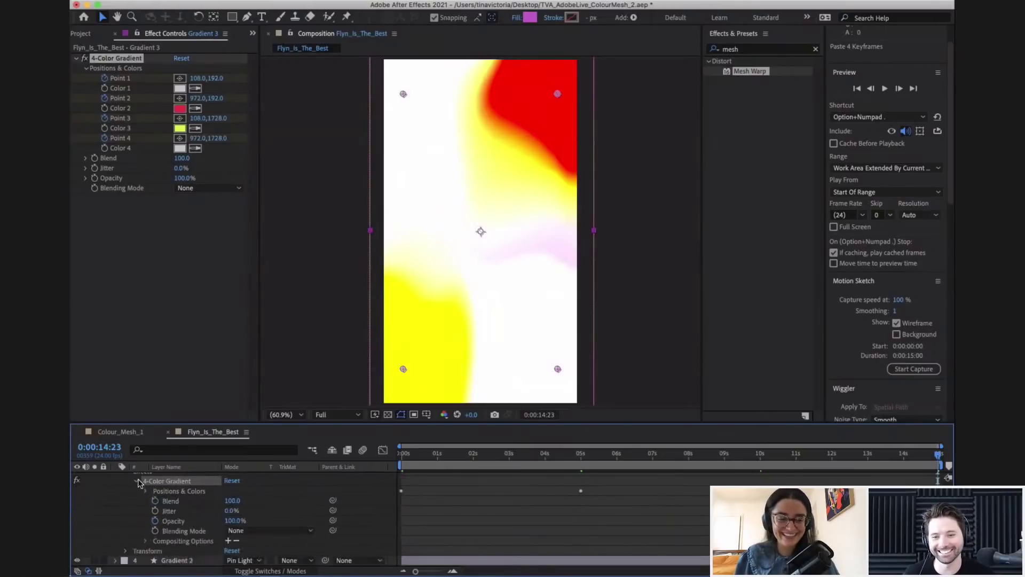
pyautogui.scroll(5, 199, 482)
pyautogui.click(116, 496)
pyautogui.click(132, 487)
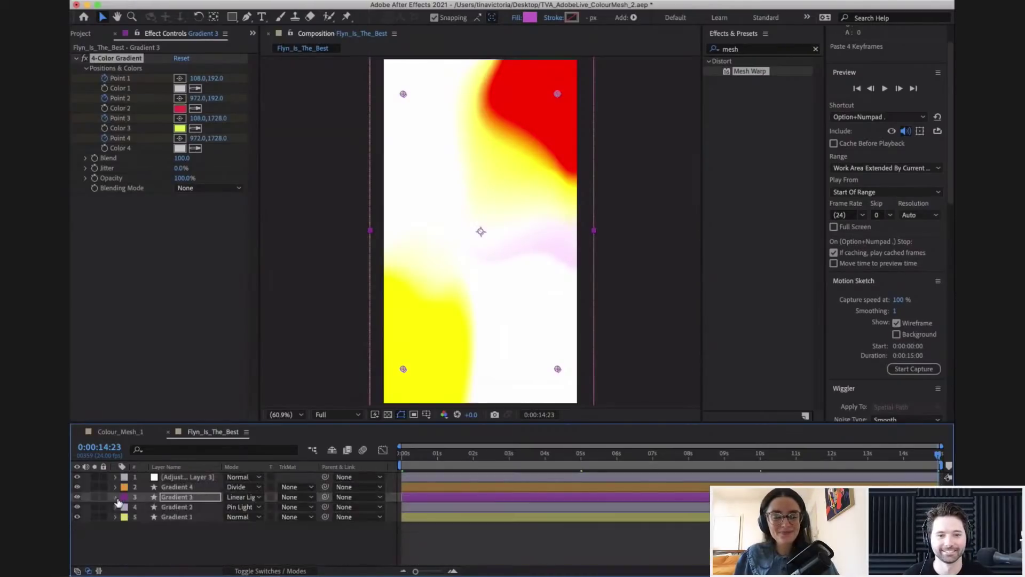
pyautogui.click(114, 487)
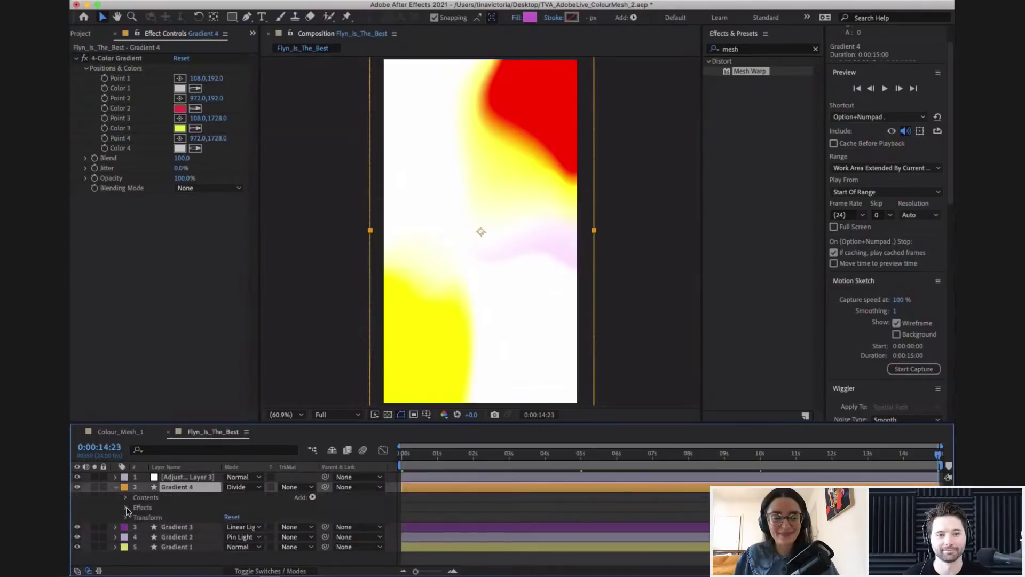
pyautogui.click(126, 508)
pyautogui.click(136, 516)
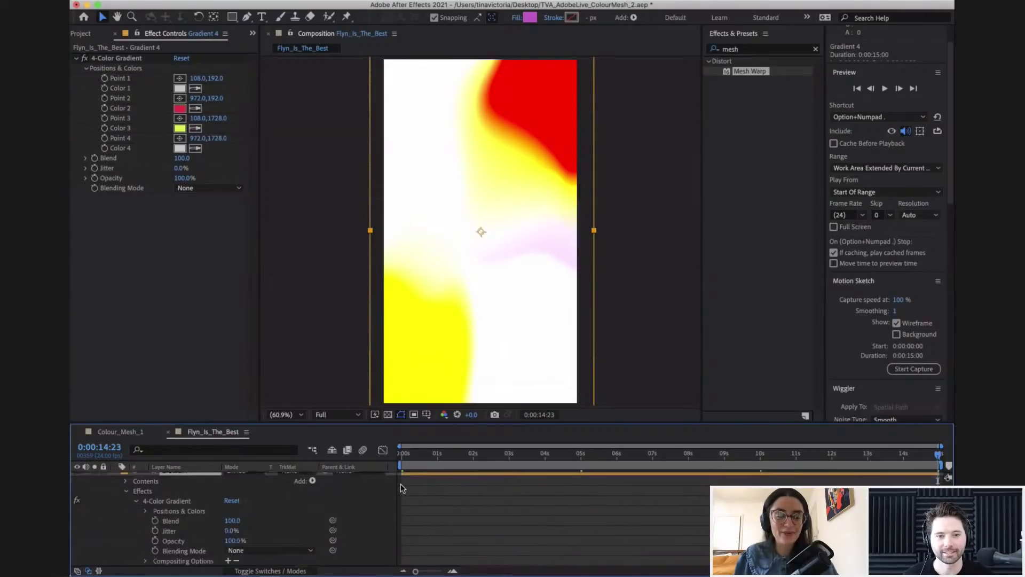
# - Expand Gradient 4's Positions & Colors and keyframe Points 1, 2, 3 and 4 together at 0 seconds
pyautogui.moveTo(417, 456); pyautogui.dragTo(383, 457)
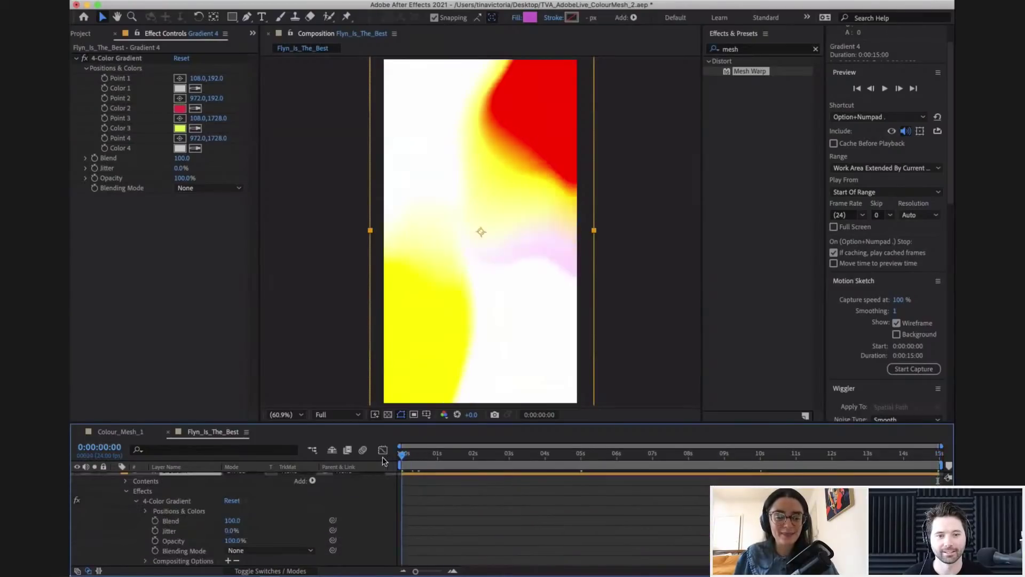
pyautogui.click(146, 511)
pyautogui.click(188, 490)
pyautogui.keyDown('shift'); pyautogui.click(188, 511); pyautogui.keyUp('shift')
pyautogui.keyDown('shift'); pyautogui.click(189, 531); pyautogui.keyUp('shift')
pyautogui.keyDown('shift'); pyautogui.click(189, 551); pyautogui.keyUp('shift')
pyautogui.click(165, 492)
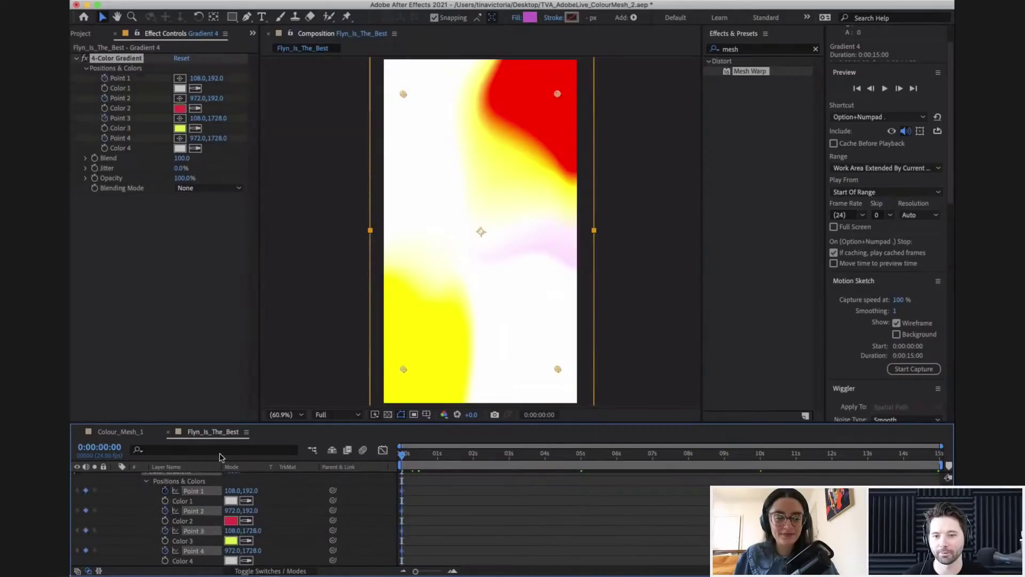
# - At 0 seconds, move Gradient 4's Points 1 to 3 to about 876, 201.8; 949, 1557.3; and 173.6, 228.1, and Point 4 to the canvas's left side
pyautogui.moveTo(403, 94); pyautogui.dragTo(553, 339)
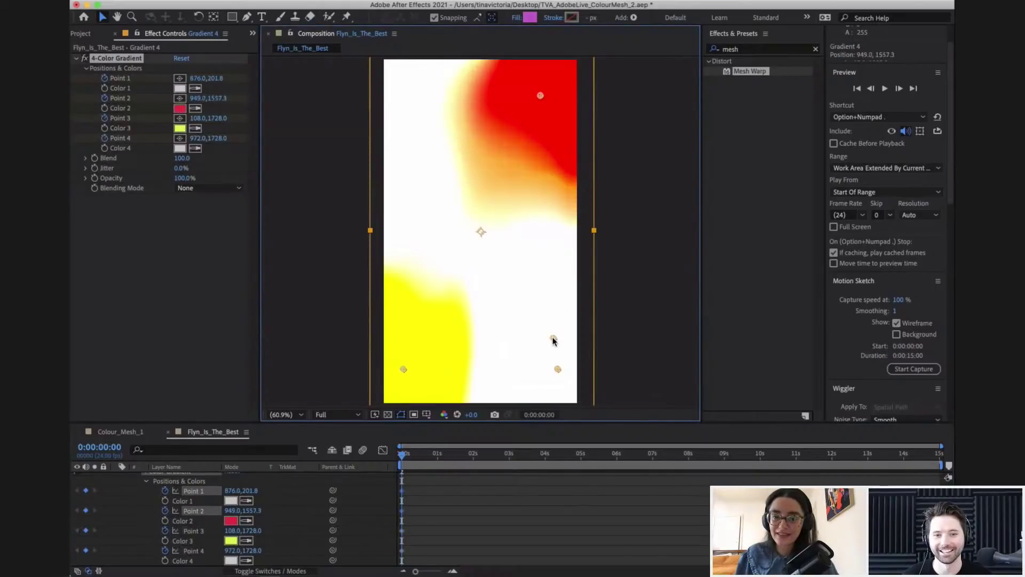
pyautogui.moveTo(403, 370); pyautogui.dragTo(415, 100)
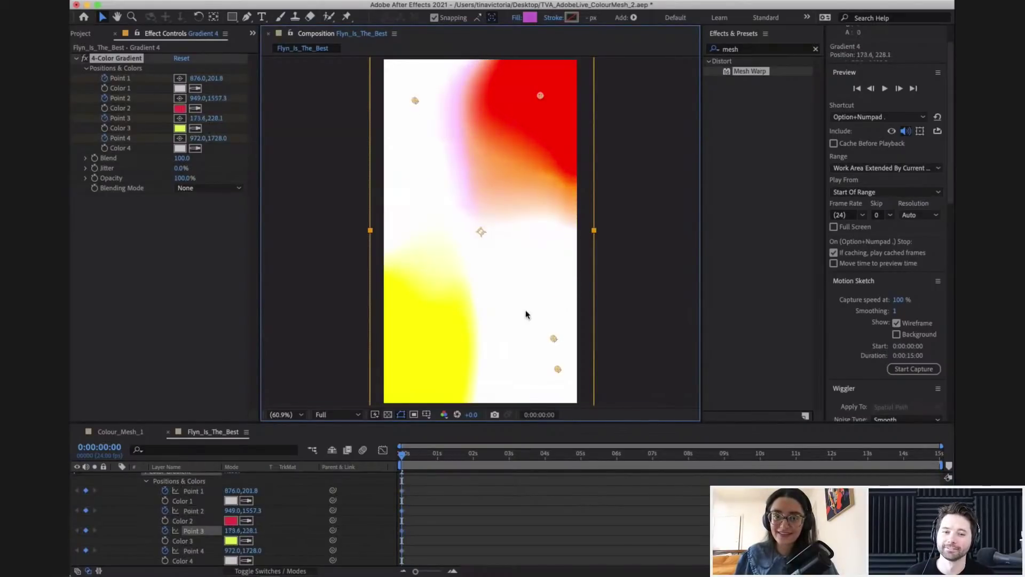
pyautogui.moveTo(559, 371); pyautogui.dragTo(422, 114)
# - At 0:00:05:00, move Gradient 4's Points 1 to 4 to about 872.7, 1590.2; 187.6, 1527.8; 836.6, 215; and 207.3, 310.2
pyautogui.click(581, 458)
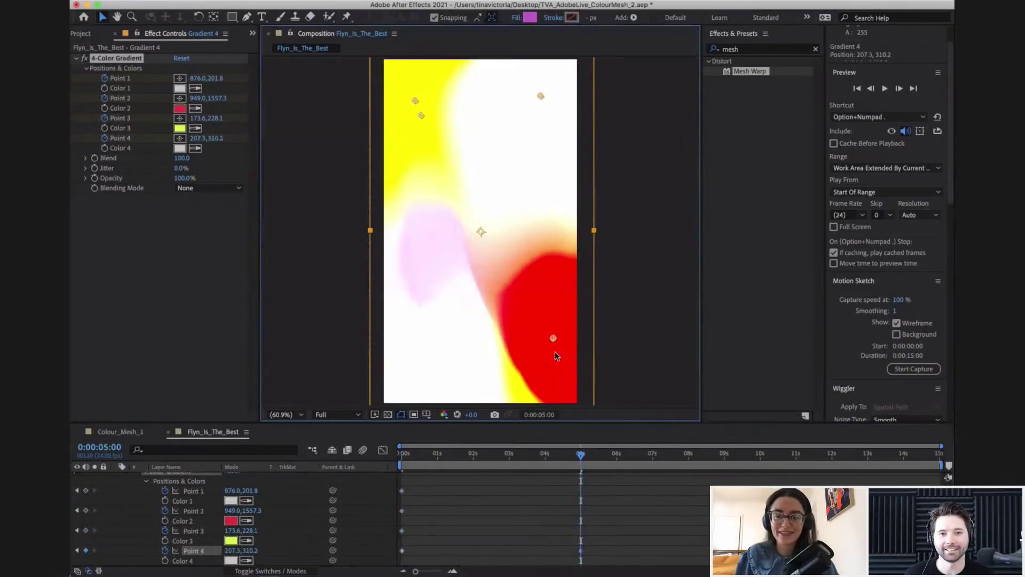
pyautogui.moveTo(554, 339); pyautogui.dragTo(417, 335)
pyautogui.moveTo(539, 96); pyautogui.dragTo(539, 344)
pyautogui.moveTo(415, 100); pyautogui.dragTo(533, 98)
# - At 0:00:10:00, move Gradient 4's Points 1 to 4 to about 275.4, 1663.6; 246.7, 221.5; 928.5, 1472; and 873.5, 290.5
pyautogui.click(758, 453)
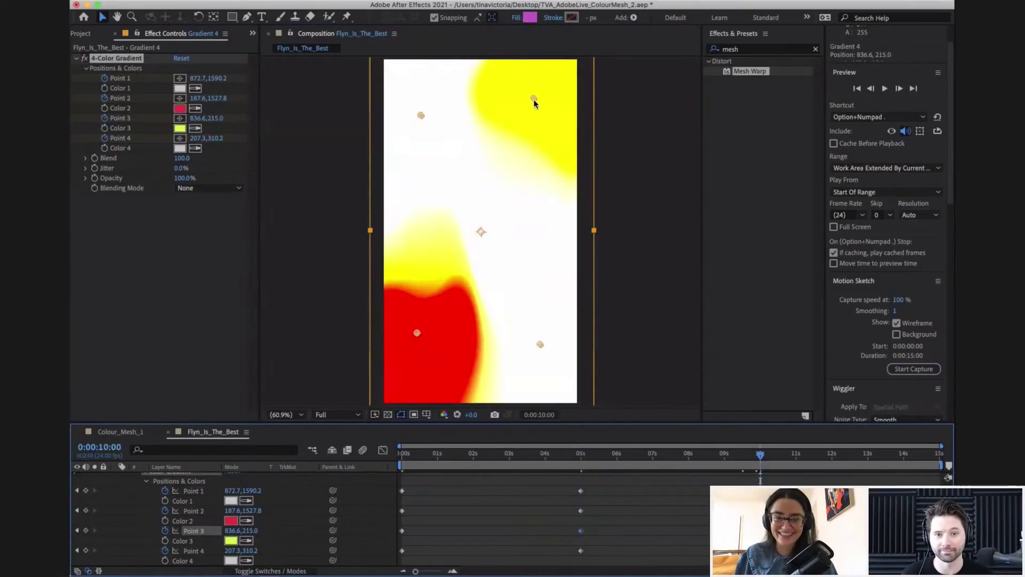
pyautogui.moveTo(422, 117); pyautogui.dragTo(543, 114)
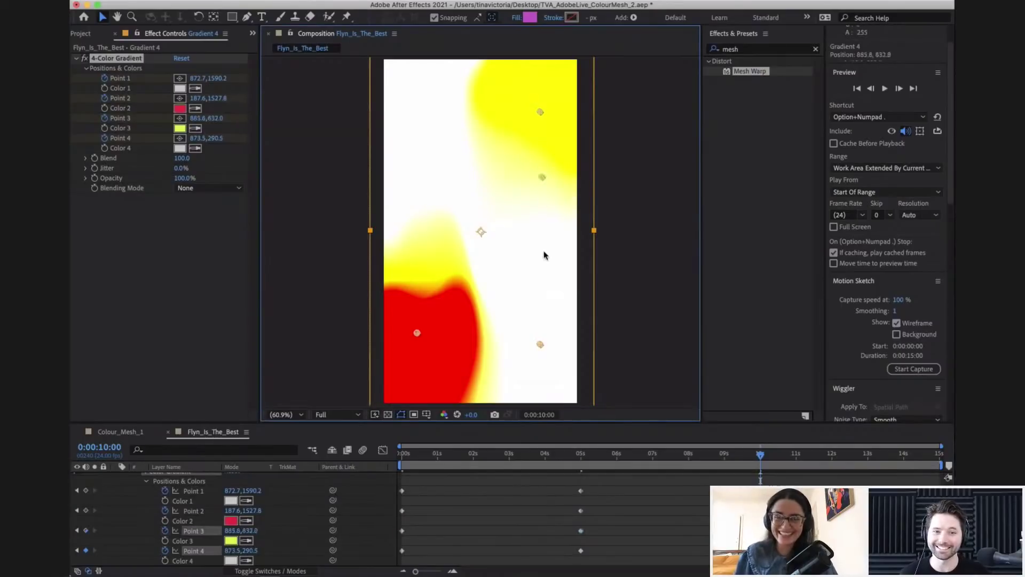
pyautogui.moveTo(542, 200); pyautogui.dragTo(550, 319)
pyautogui.moveTo(415, 334); pyautogui.dragTo(428, 100)
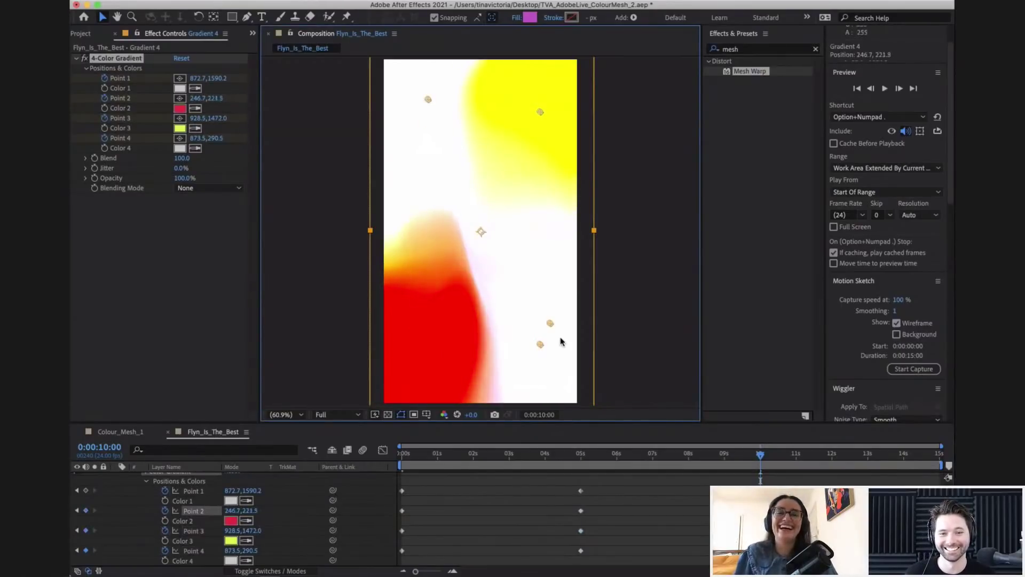
pyautogui.moveTo(540, 345); pyautogui.dragTo(432, 354)
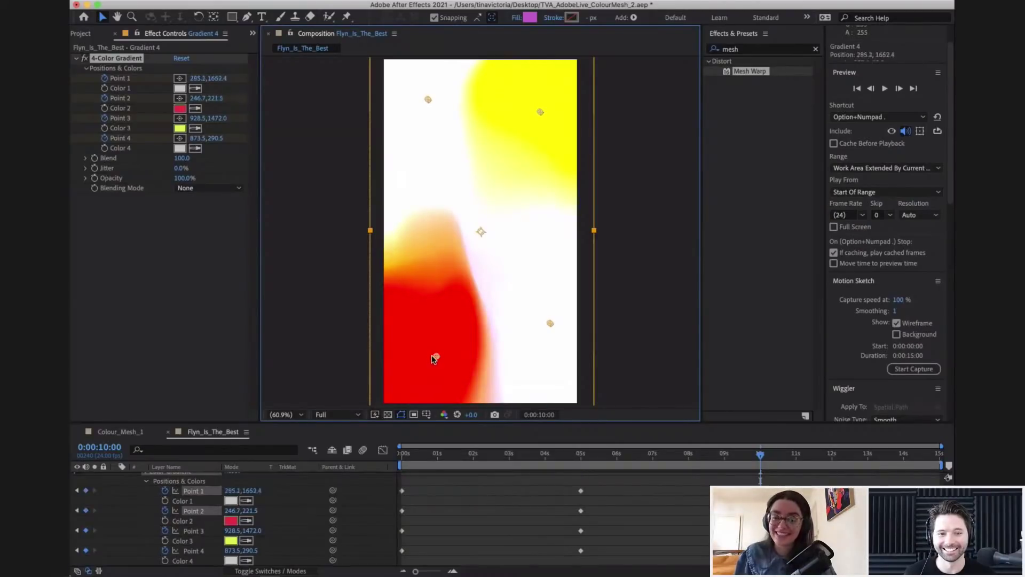
# - Copy Gradient 4's four point keyframes from 0 seconds and paste them at 0:00:14:23 to close the loop
pyautogui.click(857, 460)
pyautogui.moveTo(857, 460); pyautogui.dragTo(939, 455)
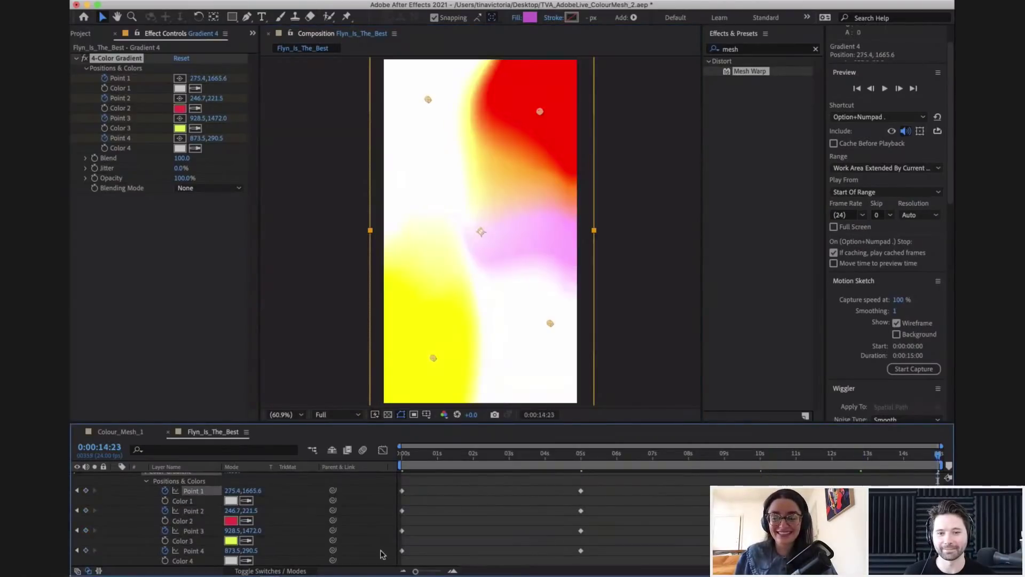
pyautogui.moveTo(422, 558); pyautogui.dragTo(390, 479)
pyautogui.press('super+c')
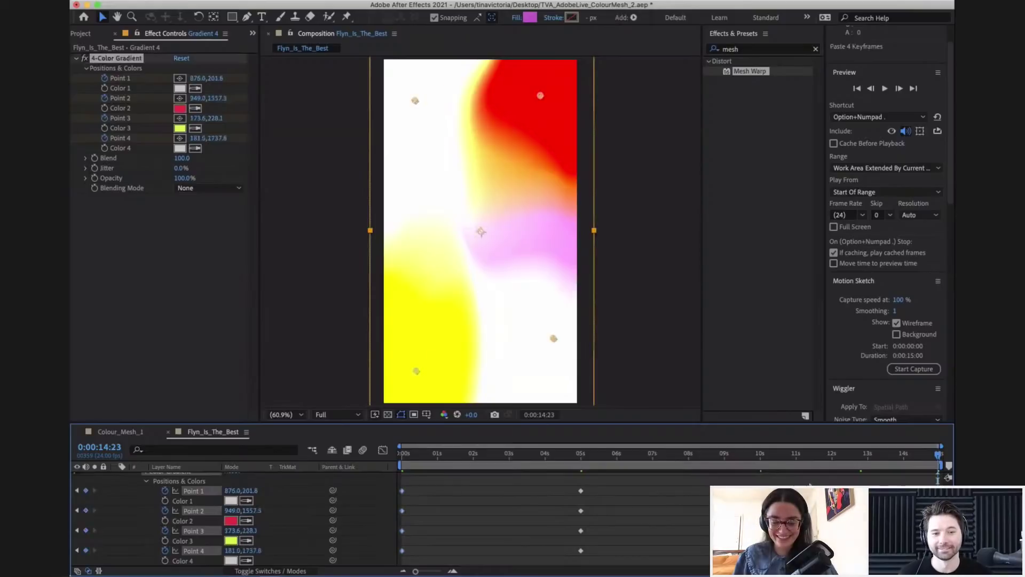
pyautogui.press('super+v')
# - Collapse the Gradient 4 layer and its effects, and preview the whole animation from 0 seconds
pyautogui.press('Home')
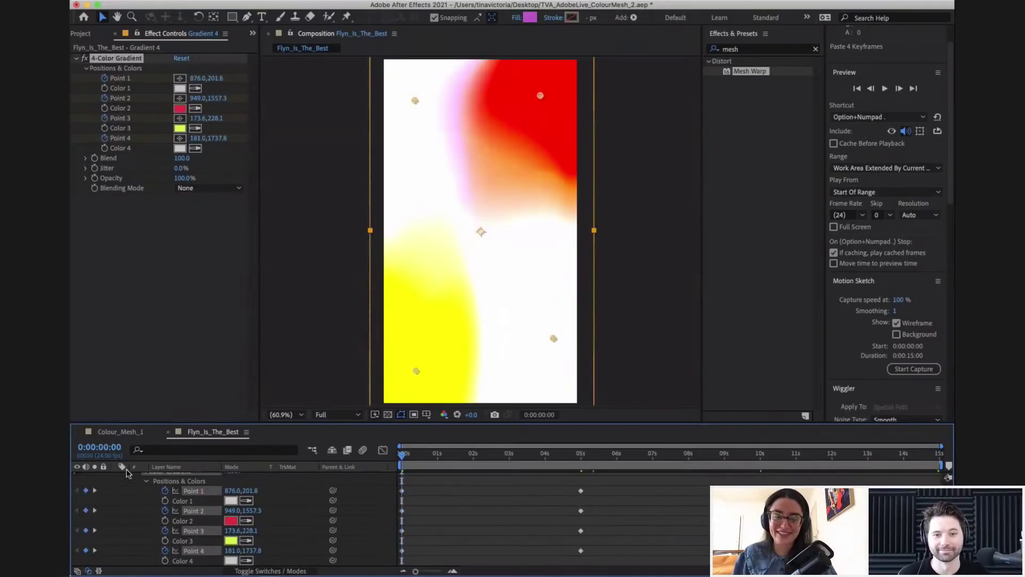
pyautogui.scroll(3, 154, 483)
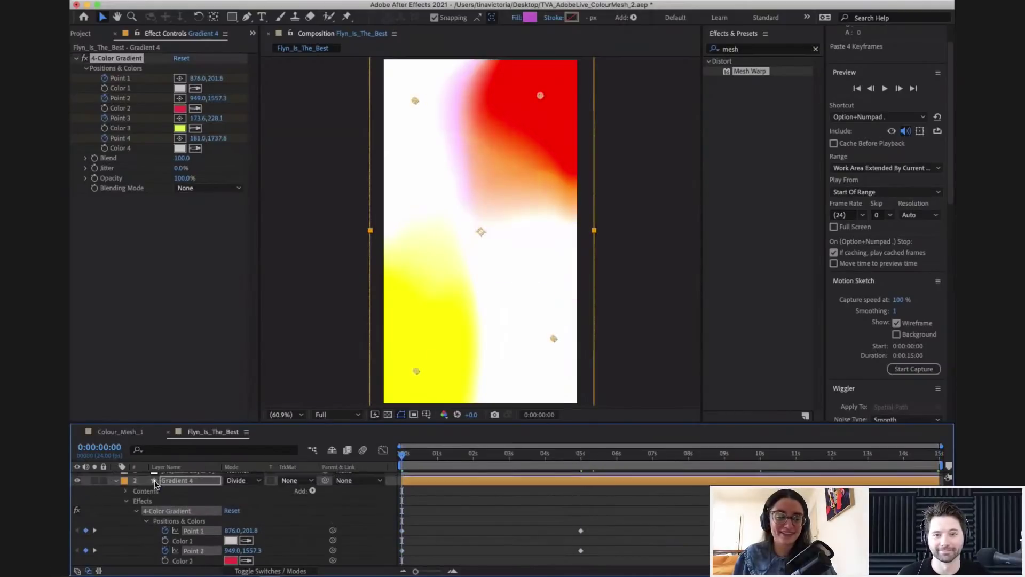
pyautogui.click(137, 510)
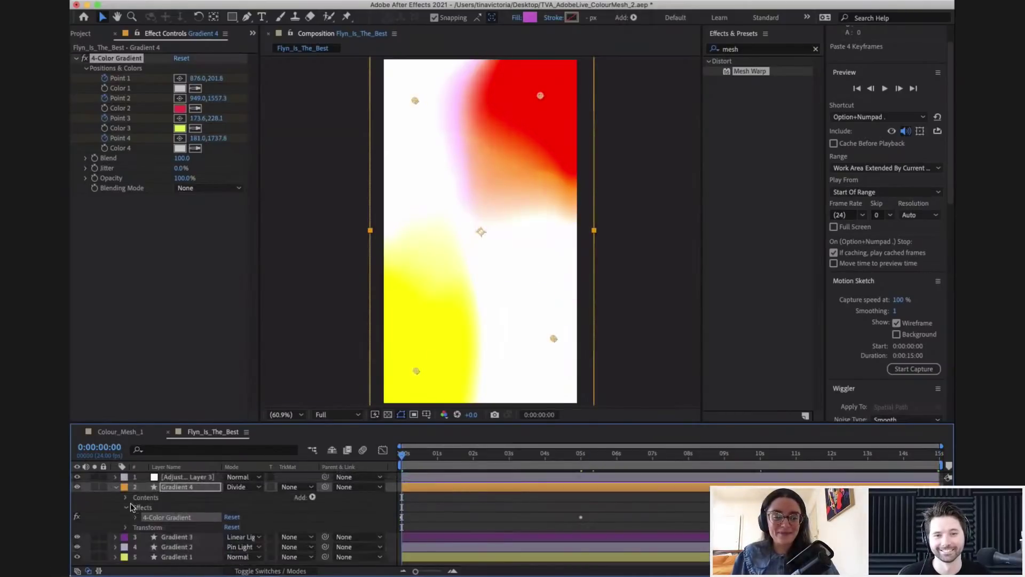
pyautogui.click(126, 508)
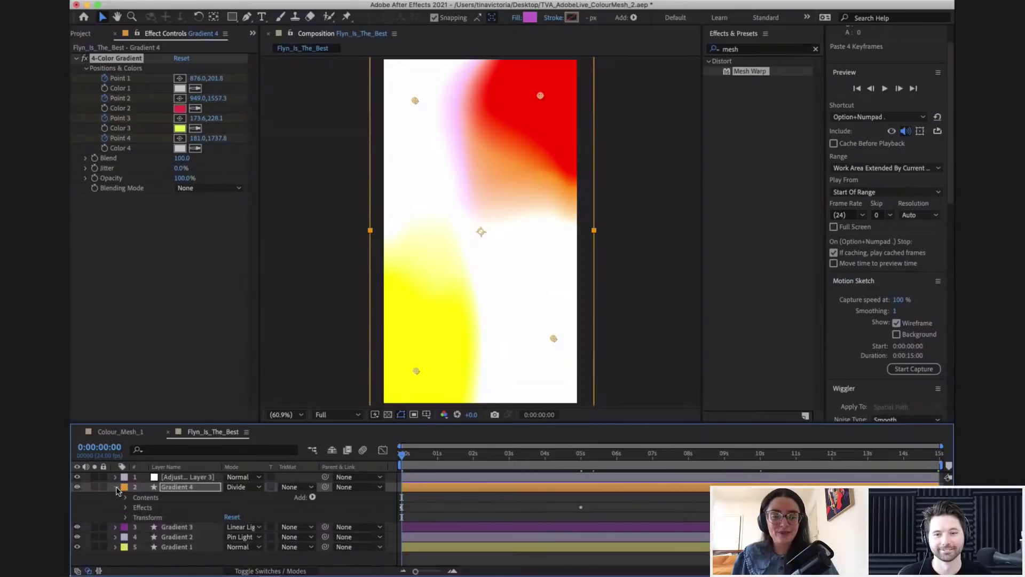
pyautogui.click(116, 487)
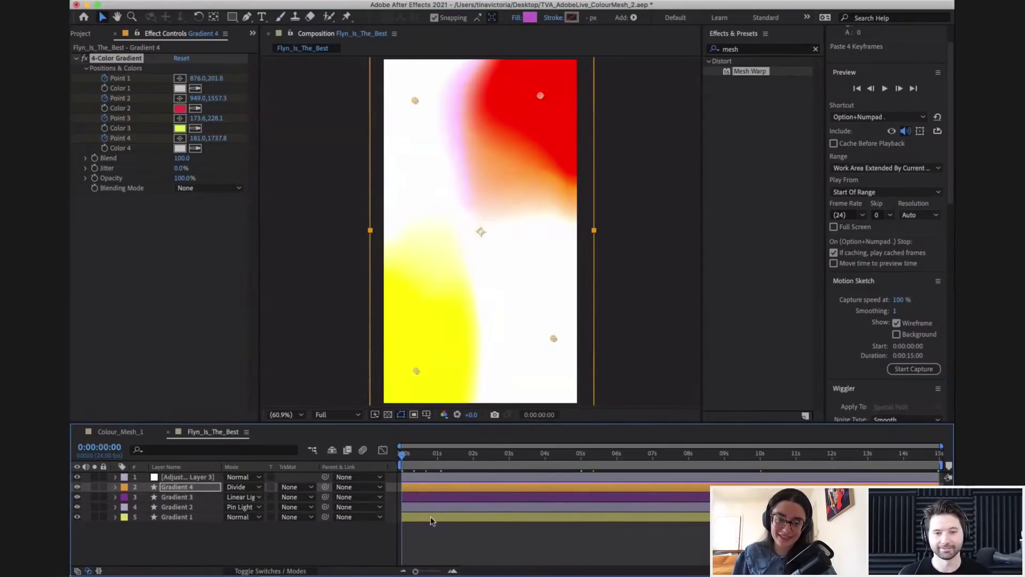
pyautogui.click(402, 547)
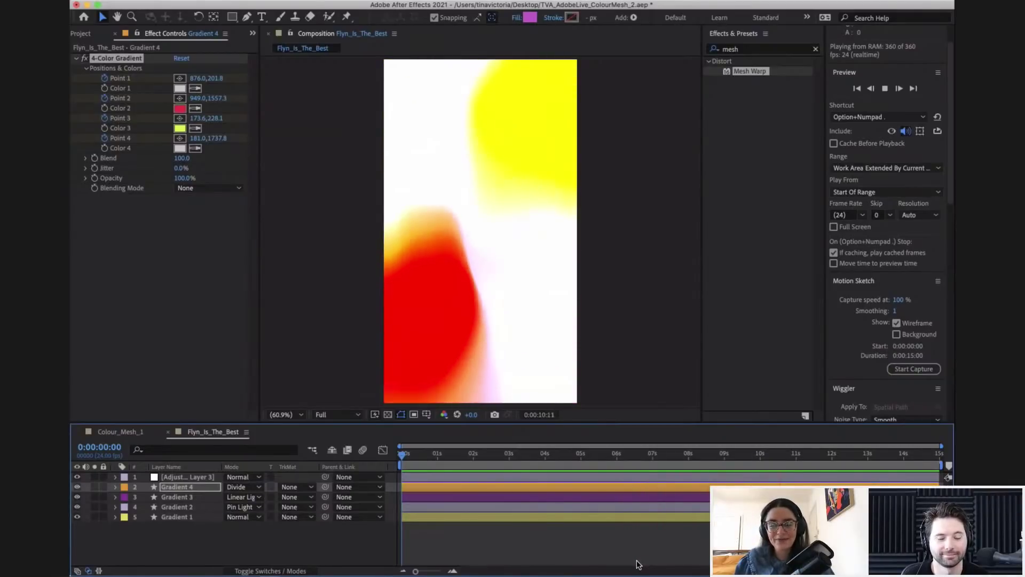
pyautogui.press('h')
# - Queue the frame at 0:00:01:17 for saving as a Photoshop file and return to the Flyn_Is_The_Best timeline
pyautogui.moveTo(582, 469); pyautogui.dragTo(463, 457)
pyautogui.click(358, 544)
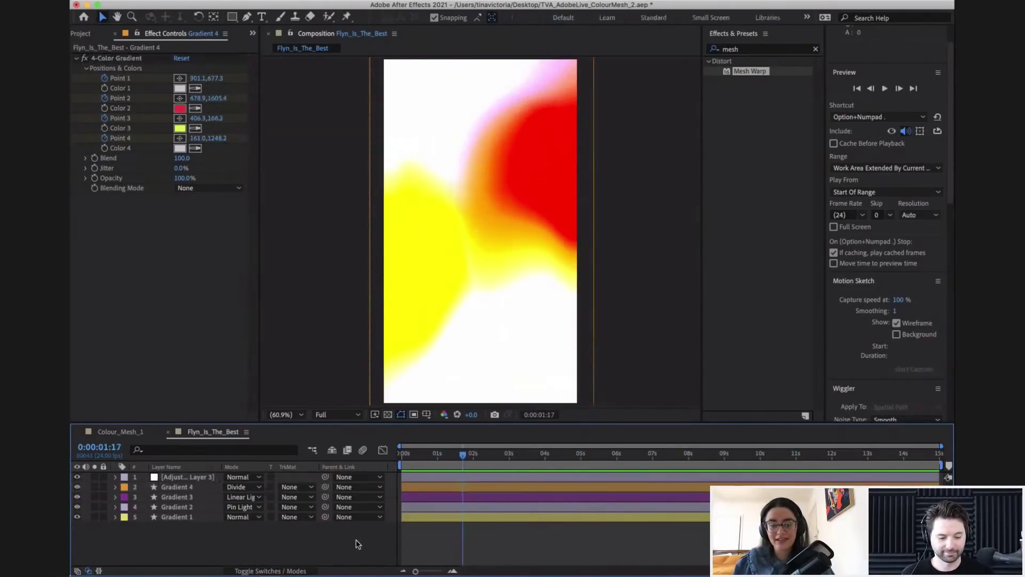
pyautogui.click(236, 1)
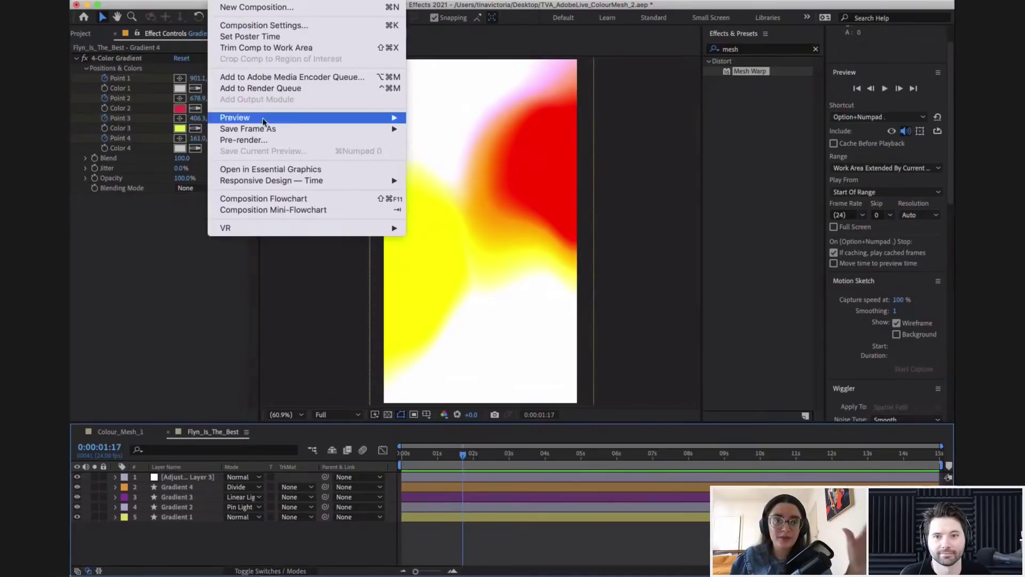
pyautogui.moveTo(369, 131)
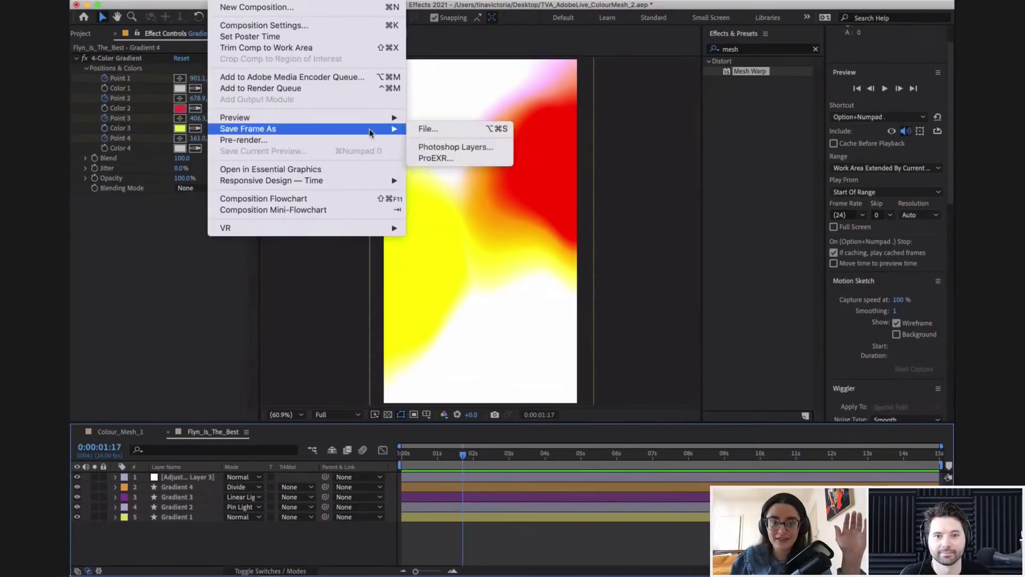
pyautogui.click(428, 129)
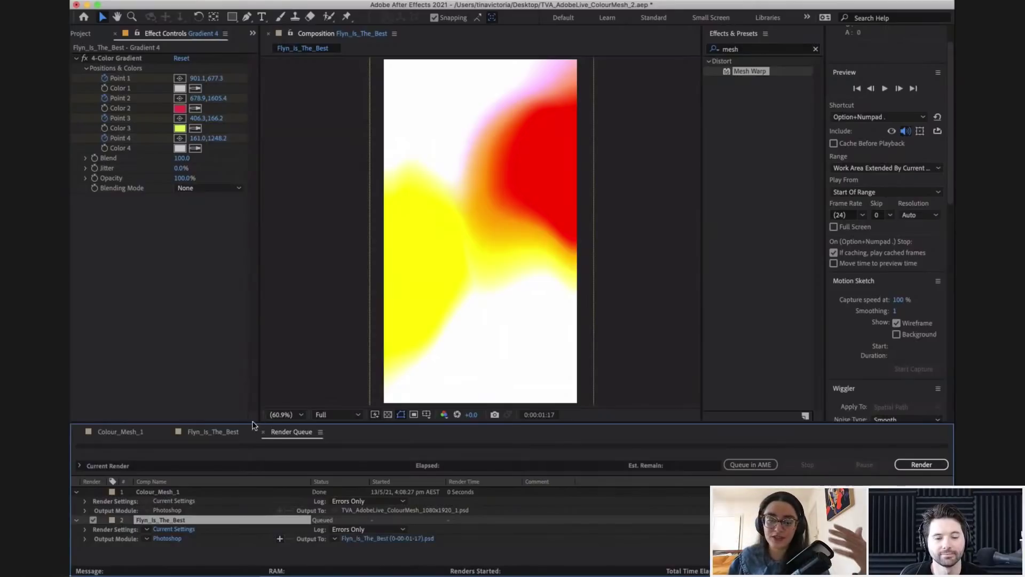
pyautogui.click(213, 432)
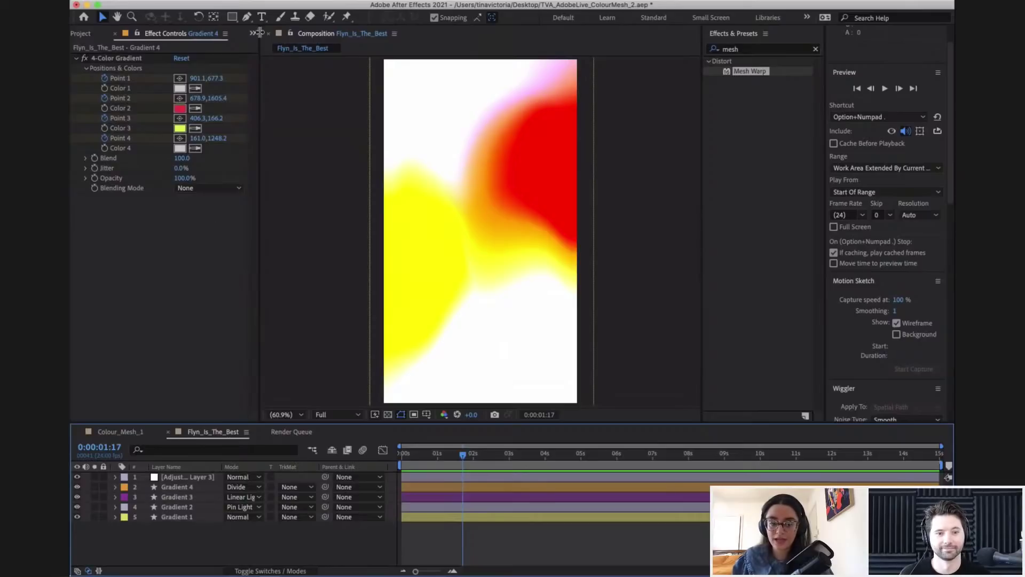
pyautogui.click(243, 1)
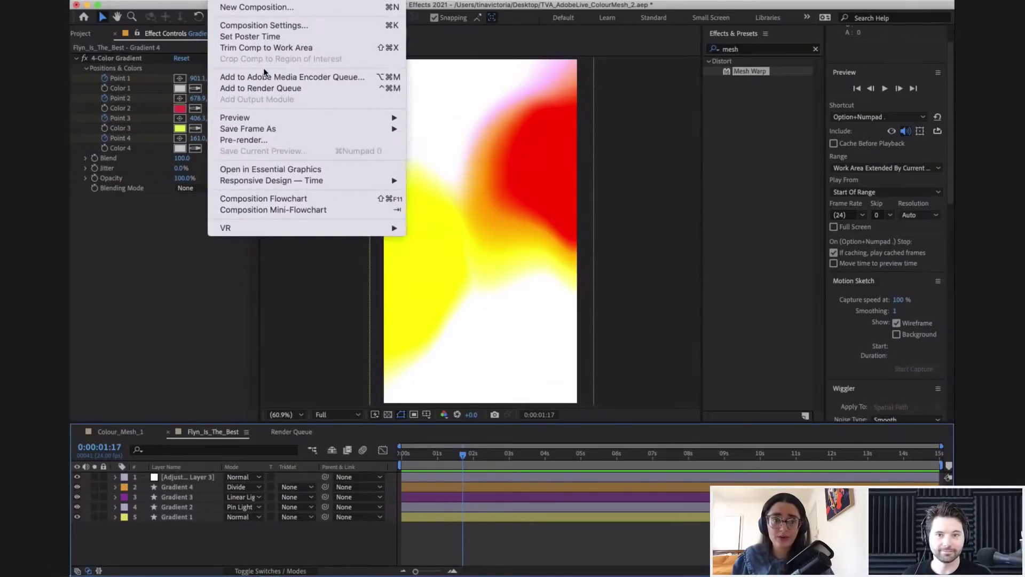
pyautogui.click(142, 284)
pyautogui.click(172, 1)
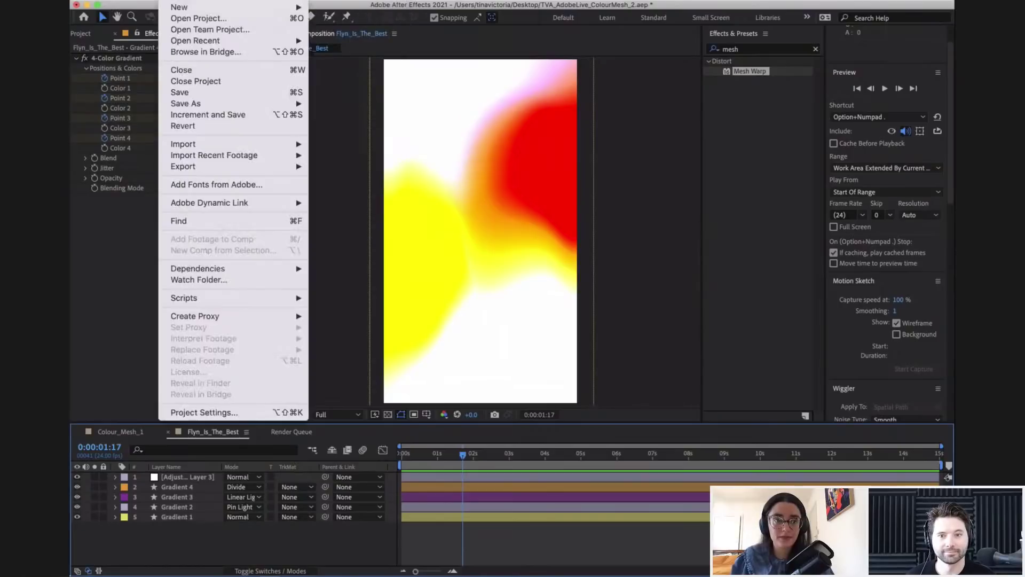
pyautogui.moveTo(299, 166)
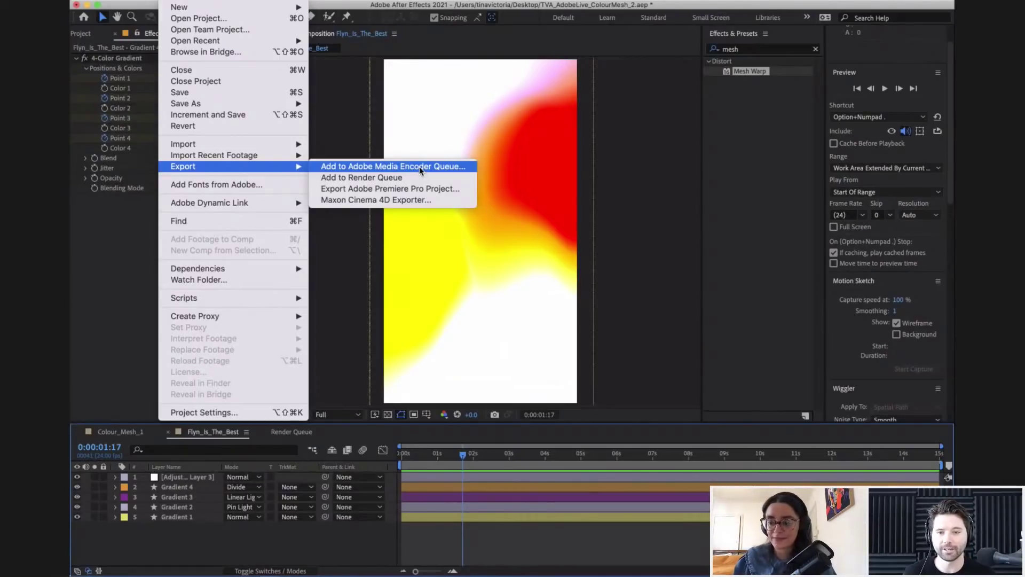
pyautogui.click(320, 524)
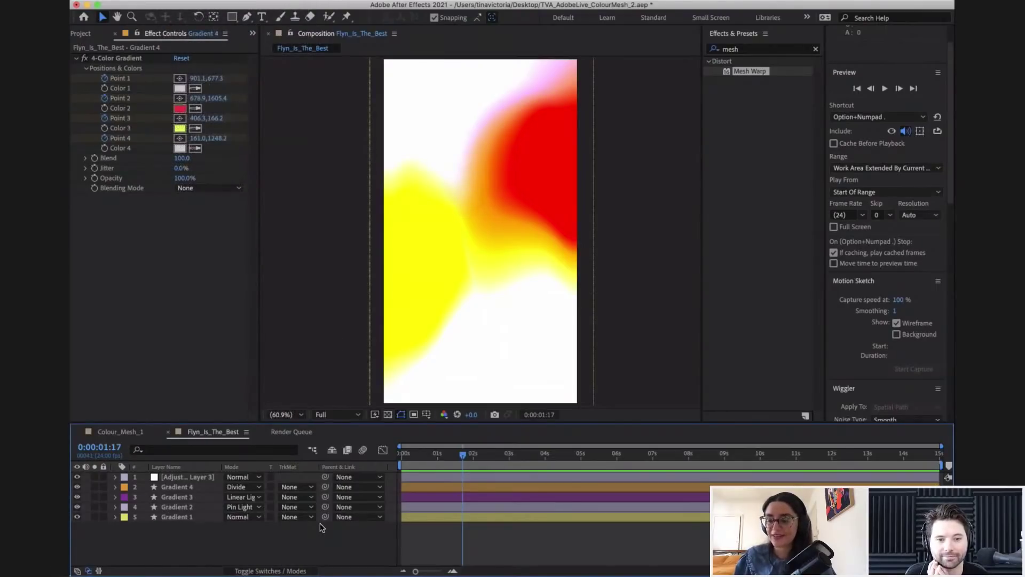